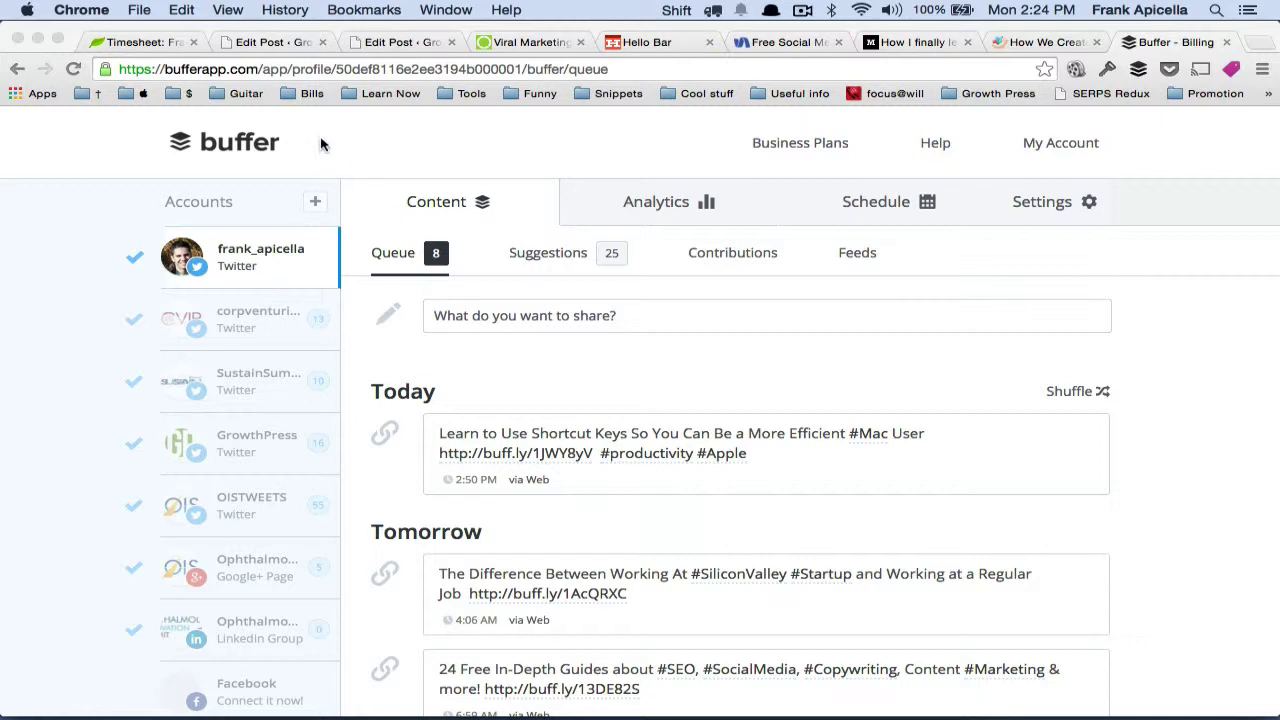
Step: Open the page for connecting more profiles and pages, and look over the social networks offered
scroll(311, 505, "down", 2)
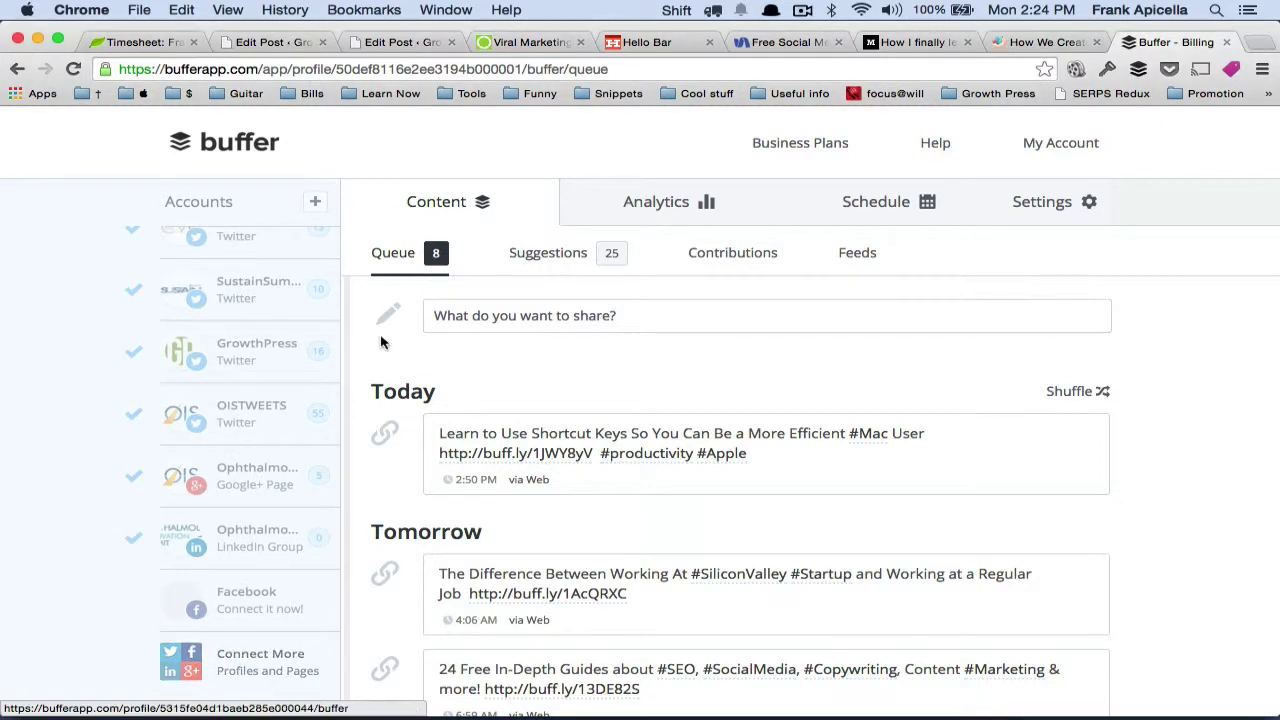
scroll(754, 441, "up", 1)
scroll(250, 540, "up", 1)
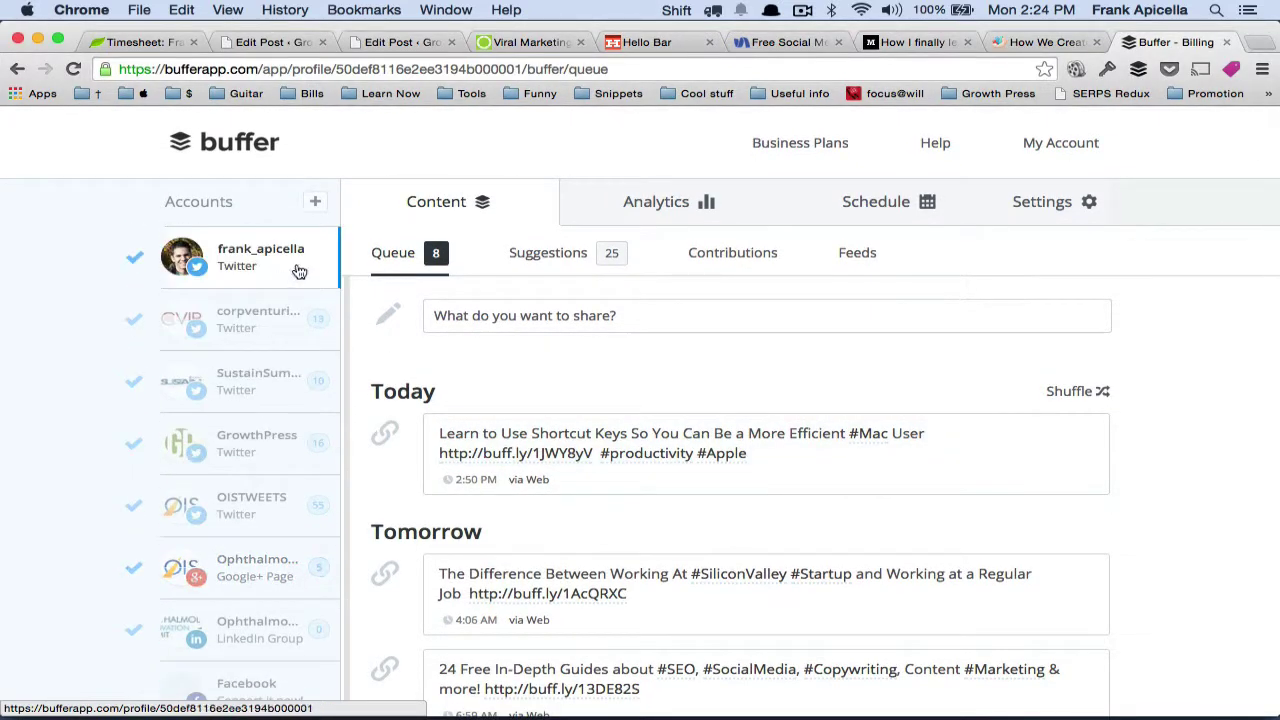
scroll(257, 562, "down", 1)
left_click(248, 665)
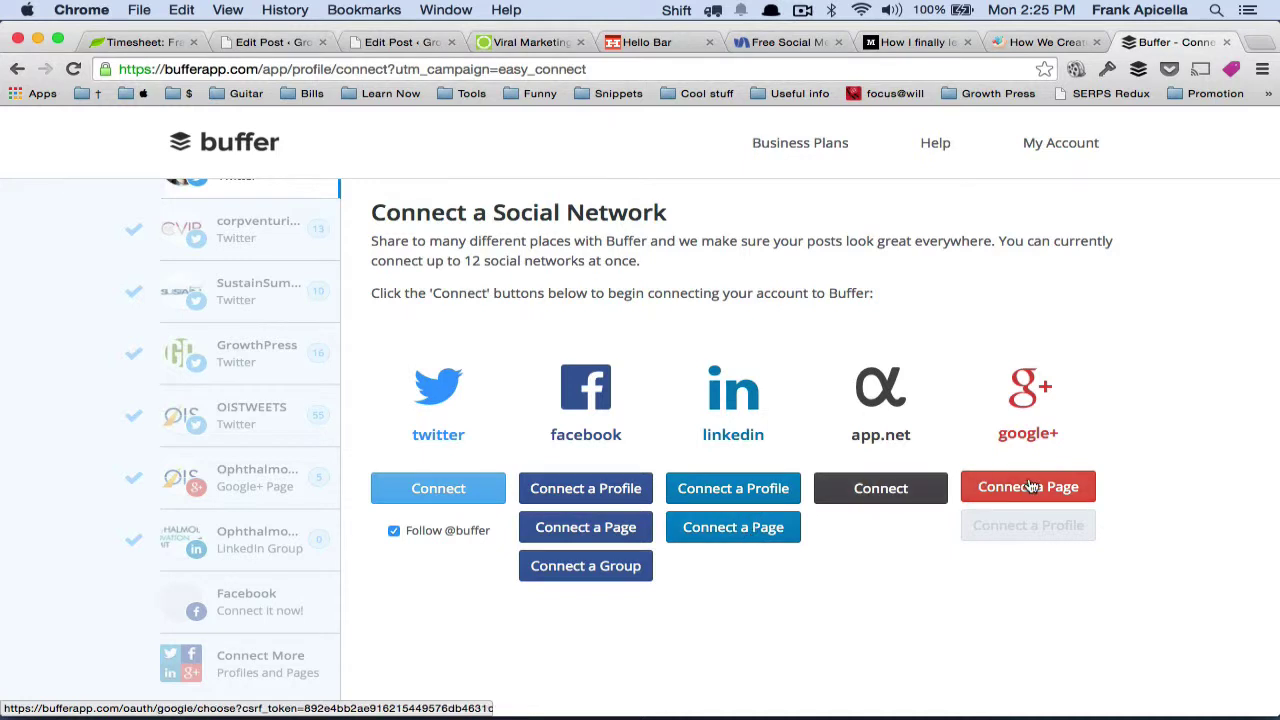
mouse_move(1012, 517)
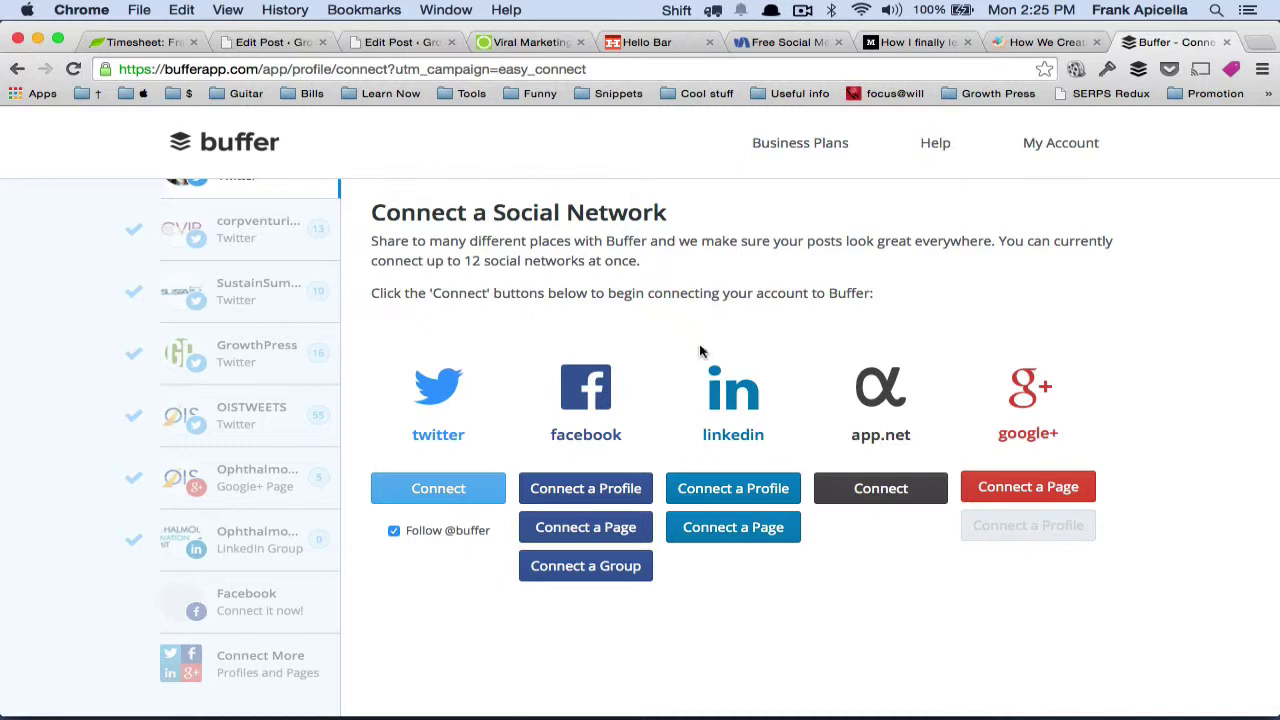
Step: Look through the list of social accounts already connected to Buffer
scroll(265, 312, "up", 2)
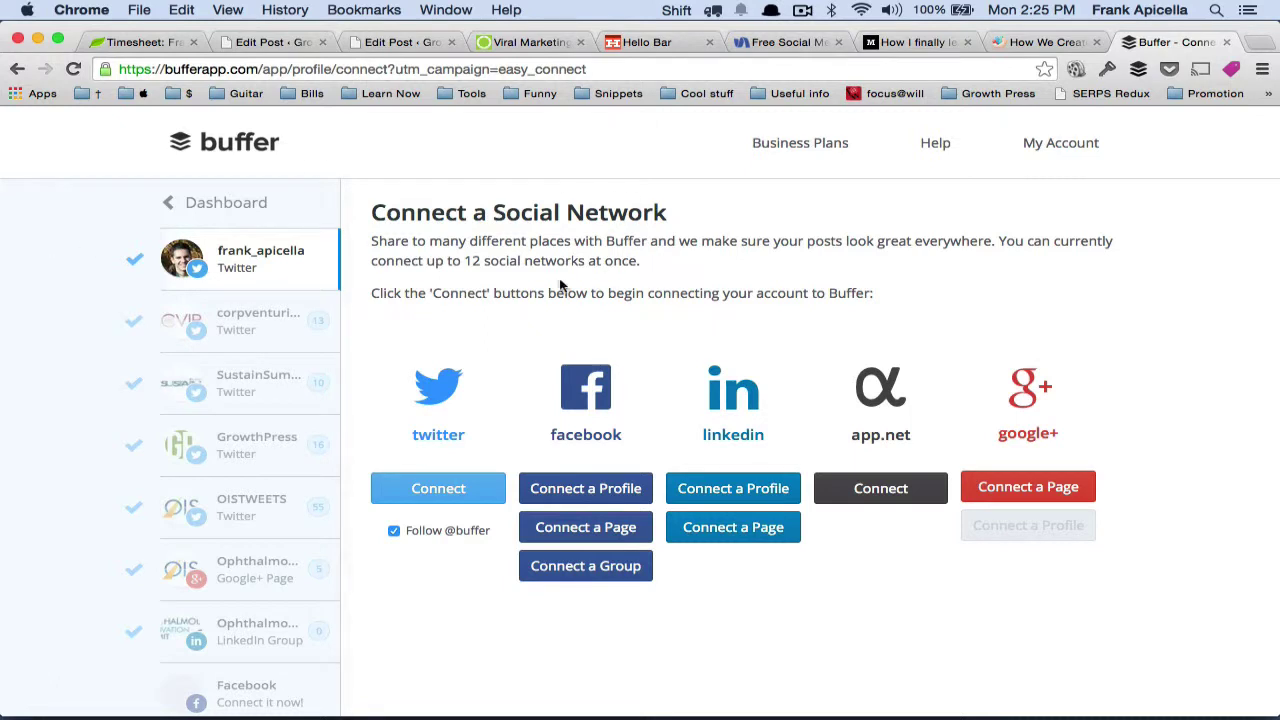
scroll(204, 381, "down", 2)
scroll(203, 381, "up", 3)
scroll(240, 372, "down", 2)
scroll(240, 375, "up", 2)
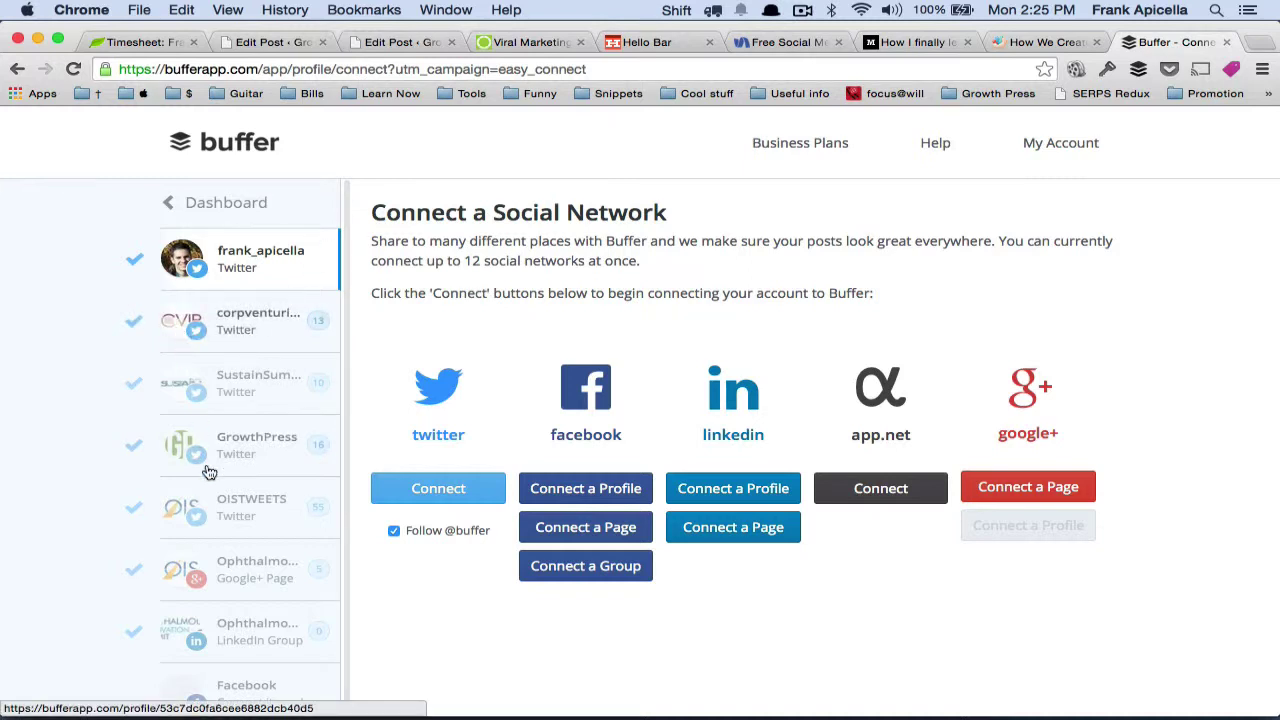
scroll(208, 466, "down", 2)
scroll(208, 472, "up", 2)
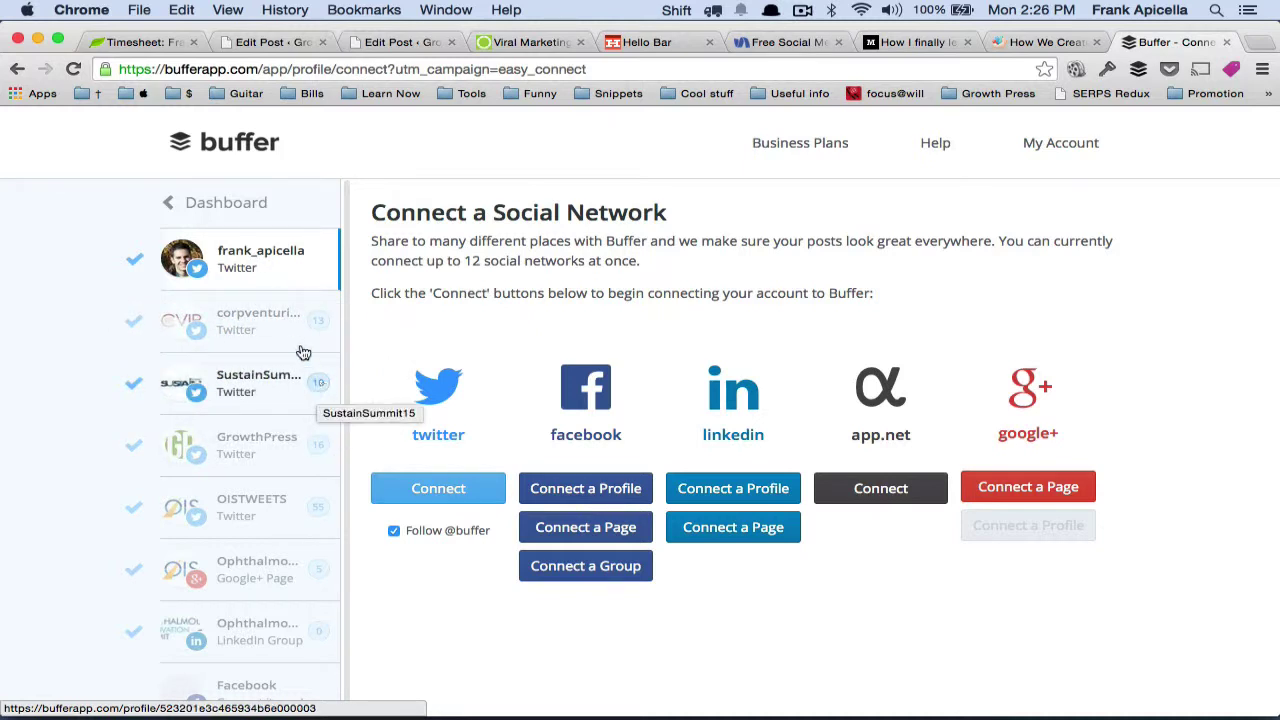
Step: Open the OISTWEETS Twitter account's queue and review its scheduled posts down to the last one
left_click(292, 513)
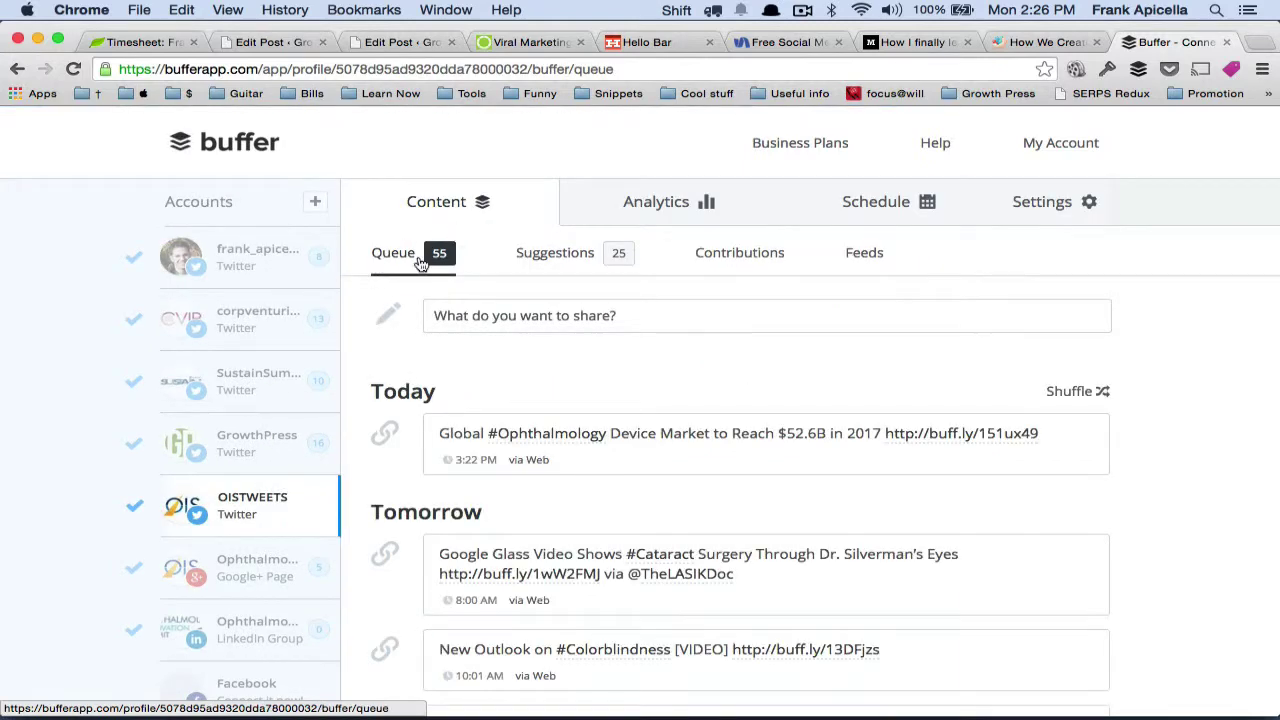
scroll(430, 400, "down", 3)
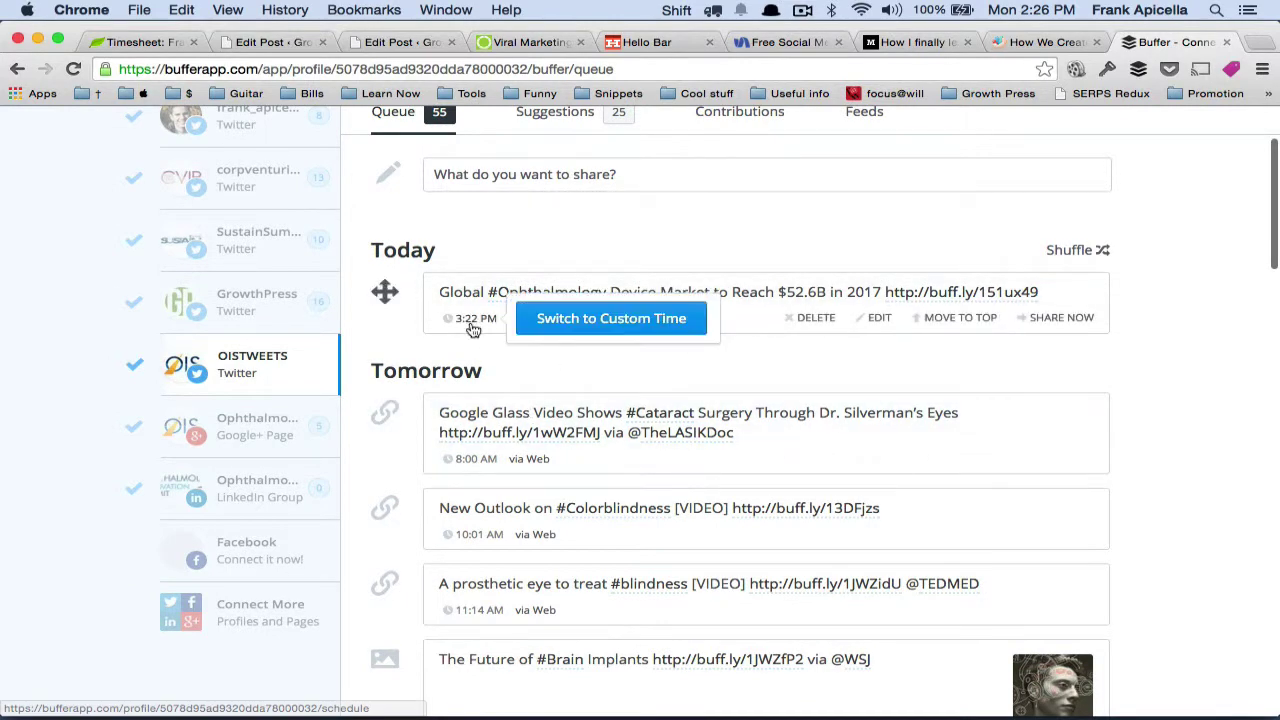
scroll(525, 385, "down", 3)
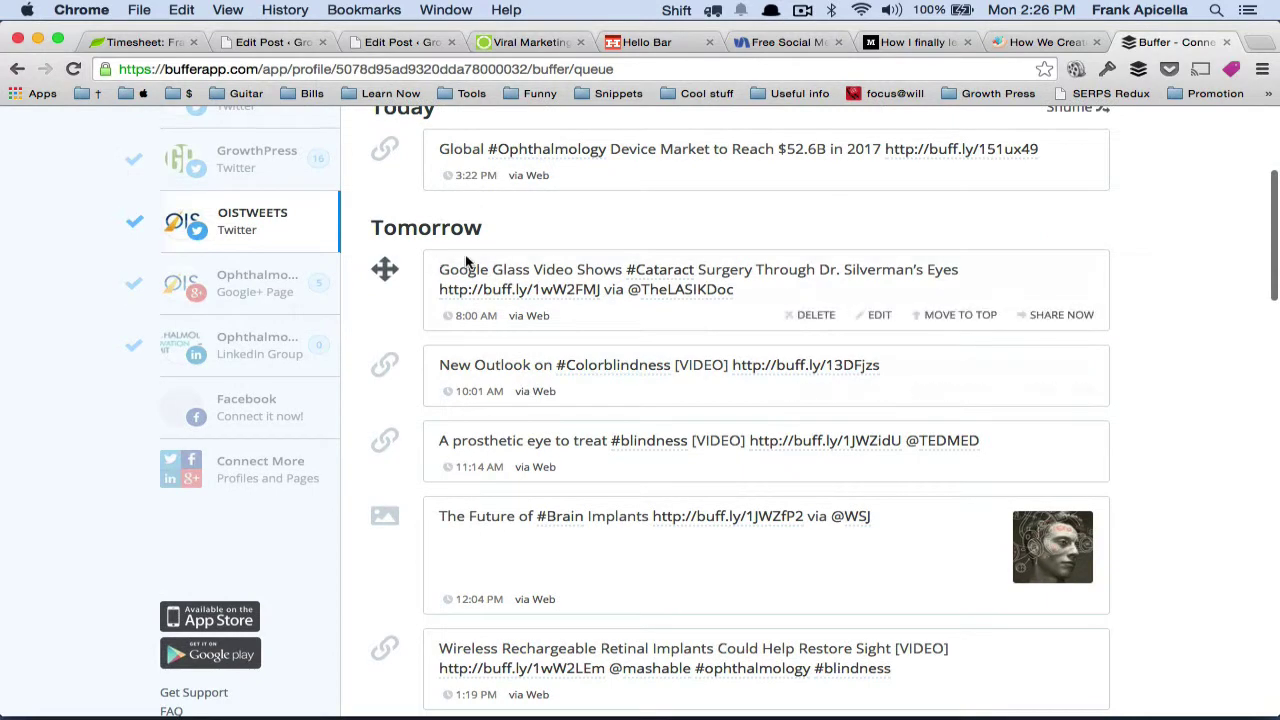
scroll(520, 268, "down", 3)
scroll(520, 270, "down", 4)
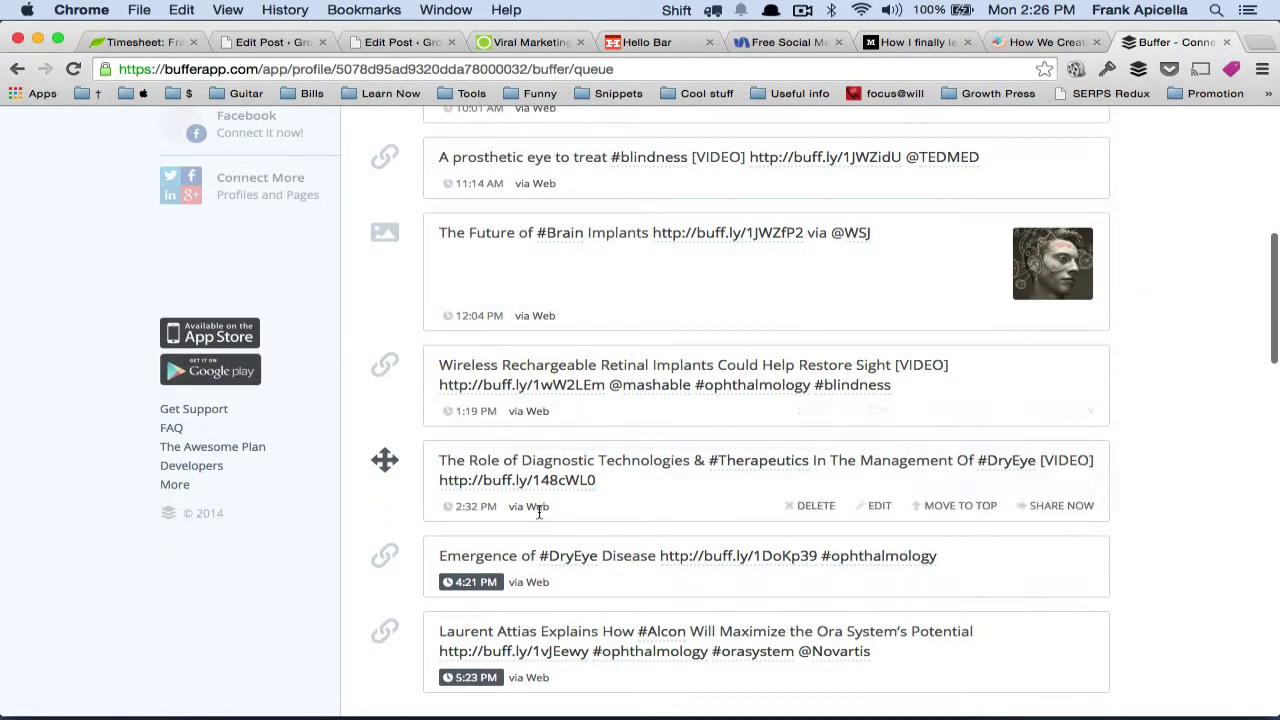
scroll(1164, 410, "down", 4)
scroll(1164, 410, "up", 10)
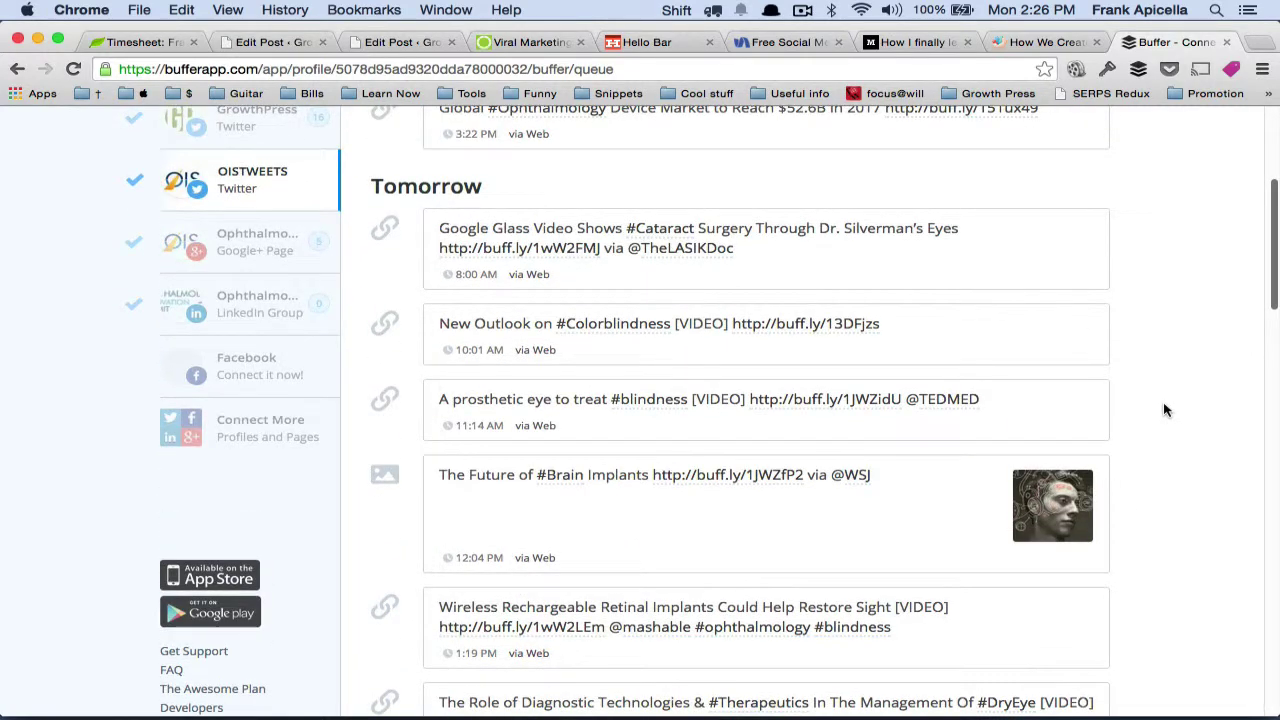
scroll(1163, 409, "down", 2)
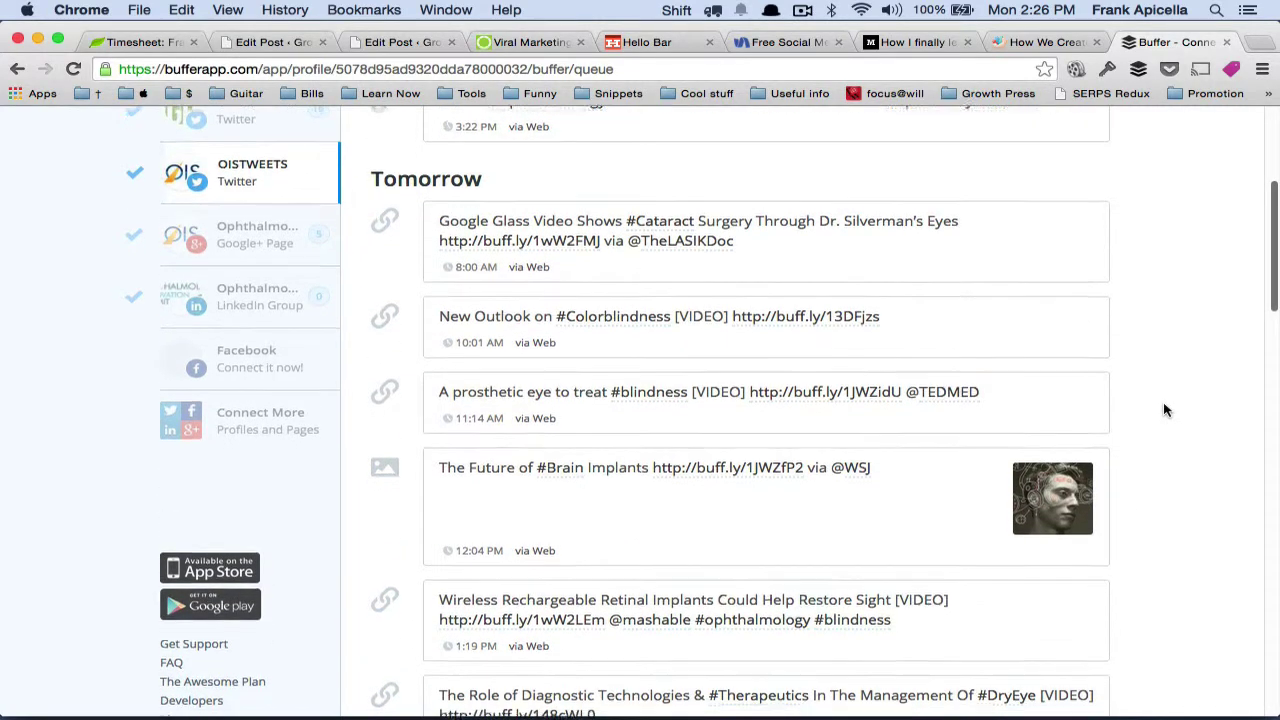
scroll(1163, 409, "down", 3)
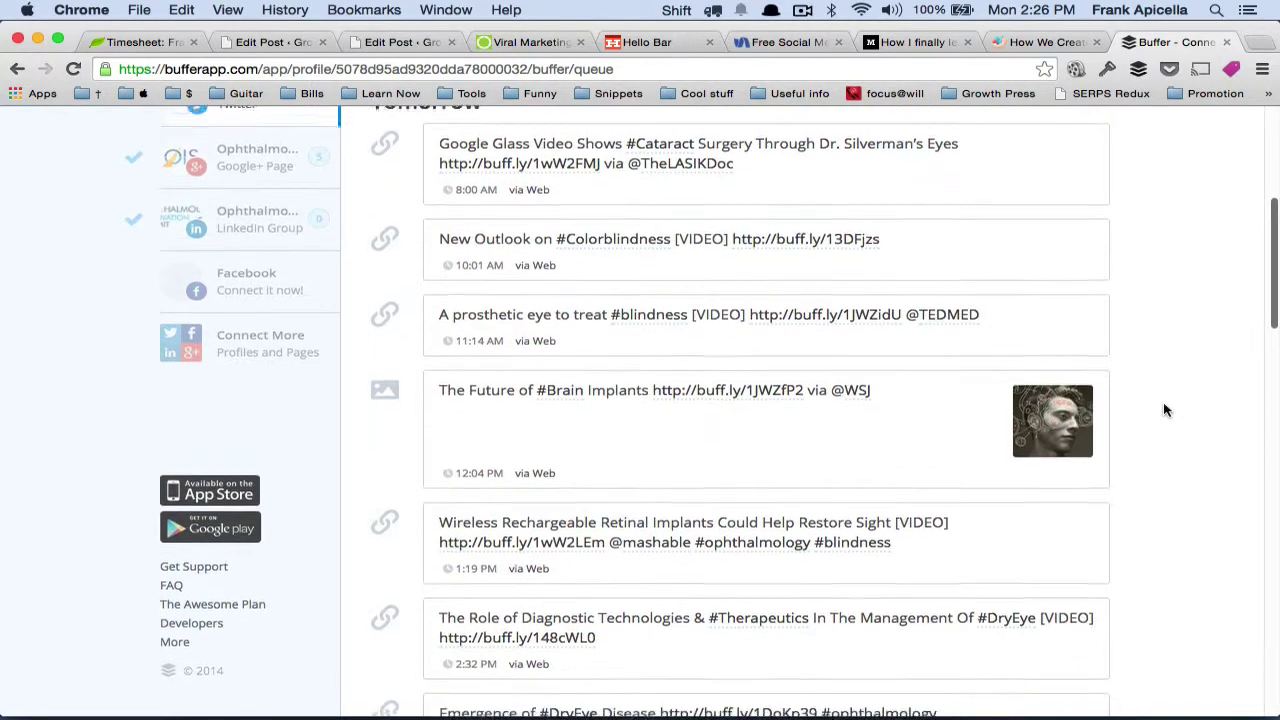
scroll(1163, 409, "down", 10)
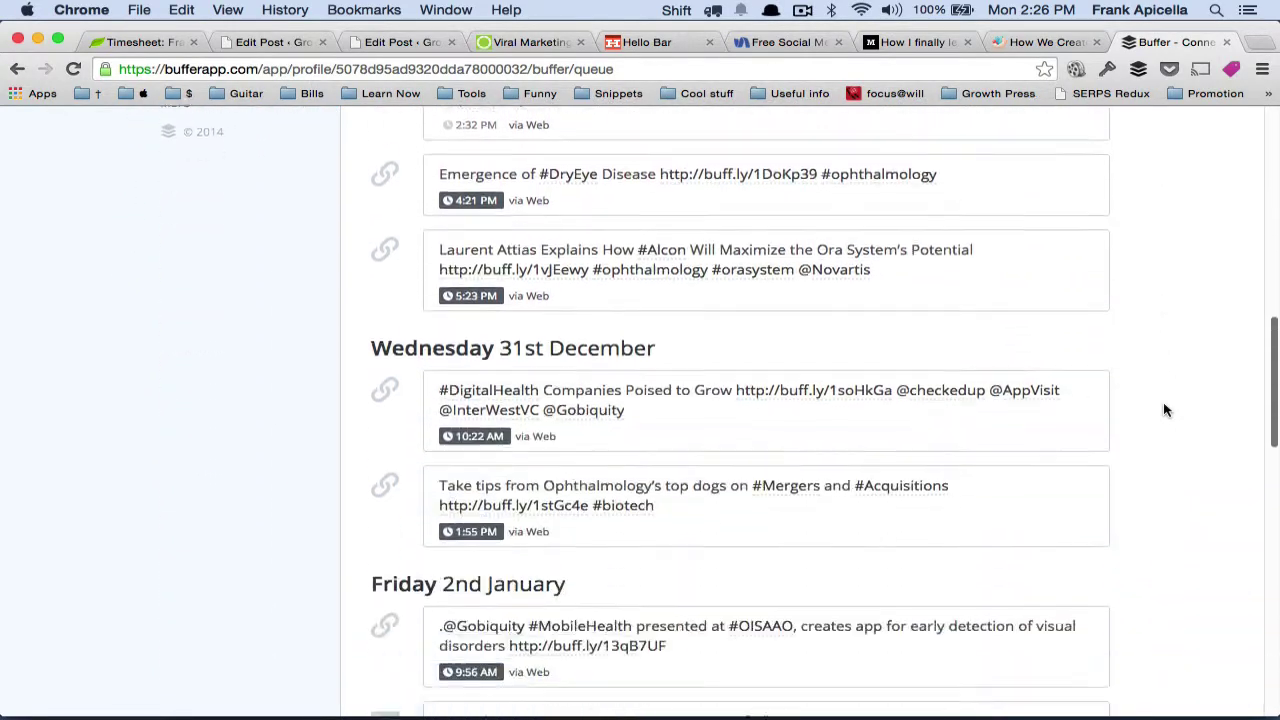
scroll(1163, 409, "down", 5)
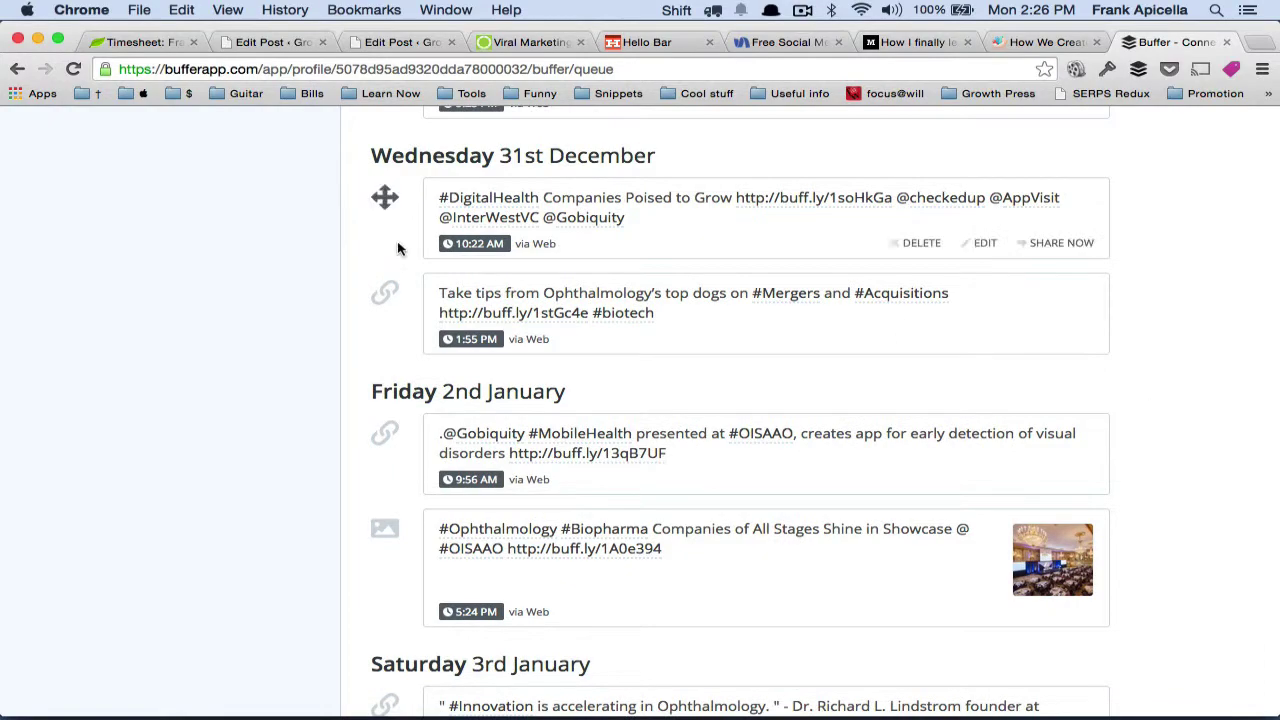
scroll(650, 257, "down", 2)
scroll(650, 257, "down", 19)
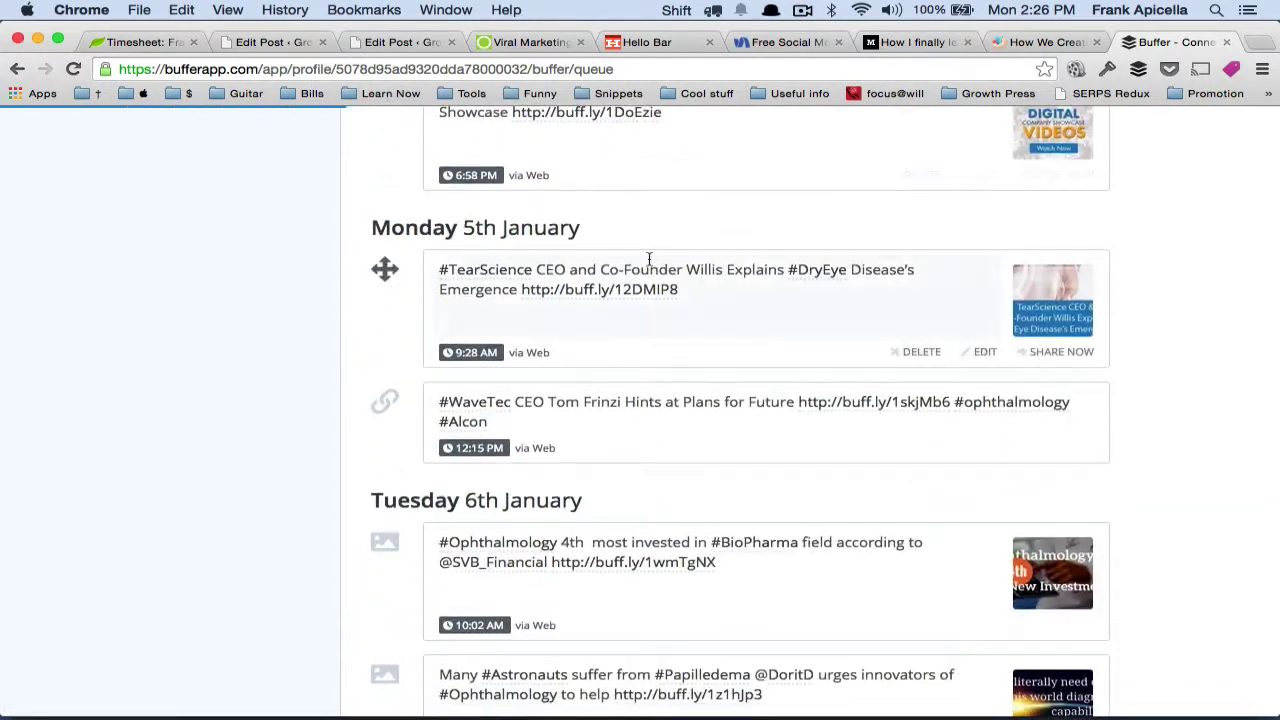
scroll(648, 264, "down", 20)
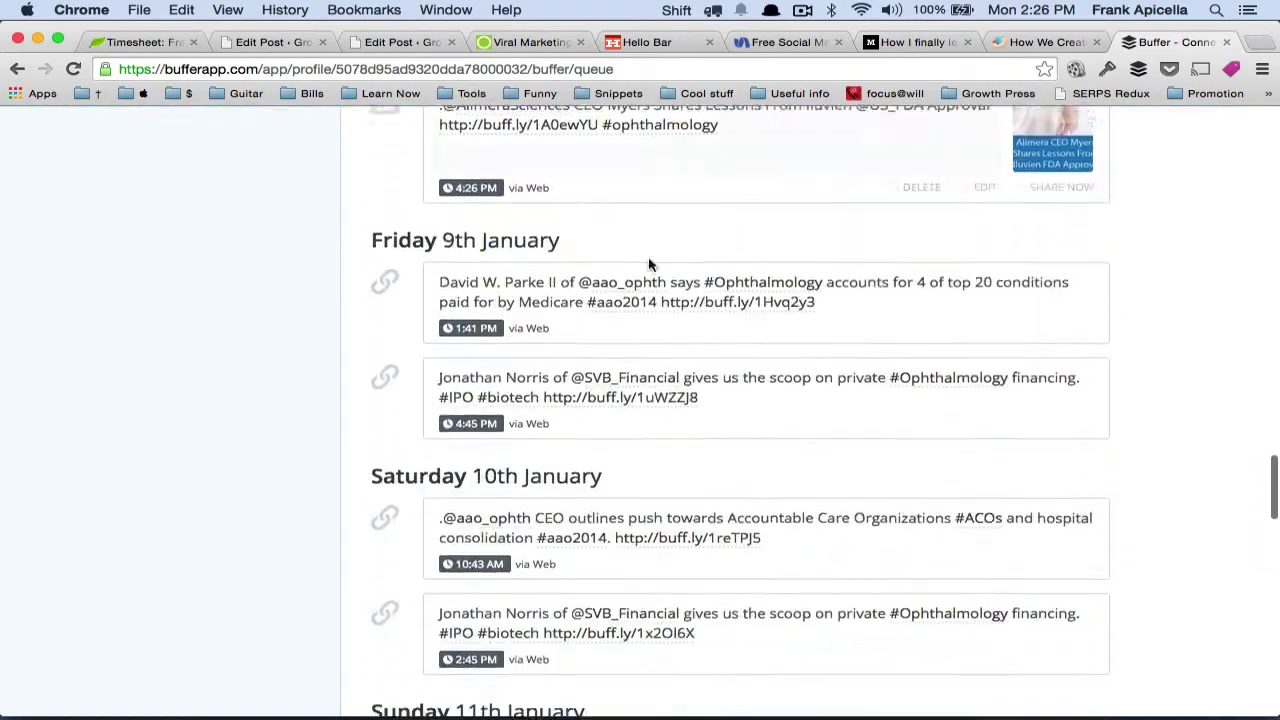
scroll(648, 264, "down", 20)
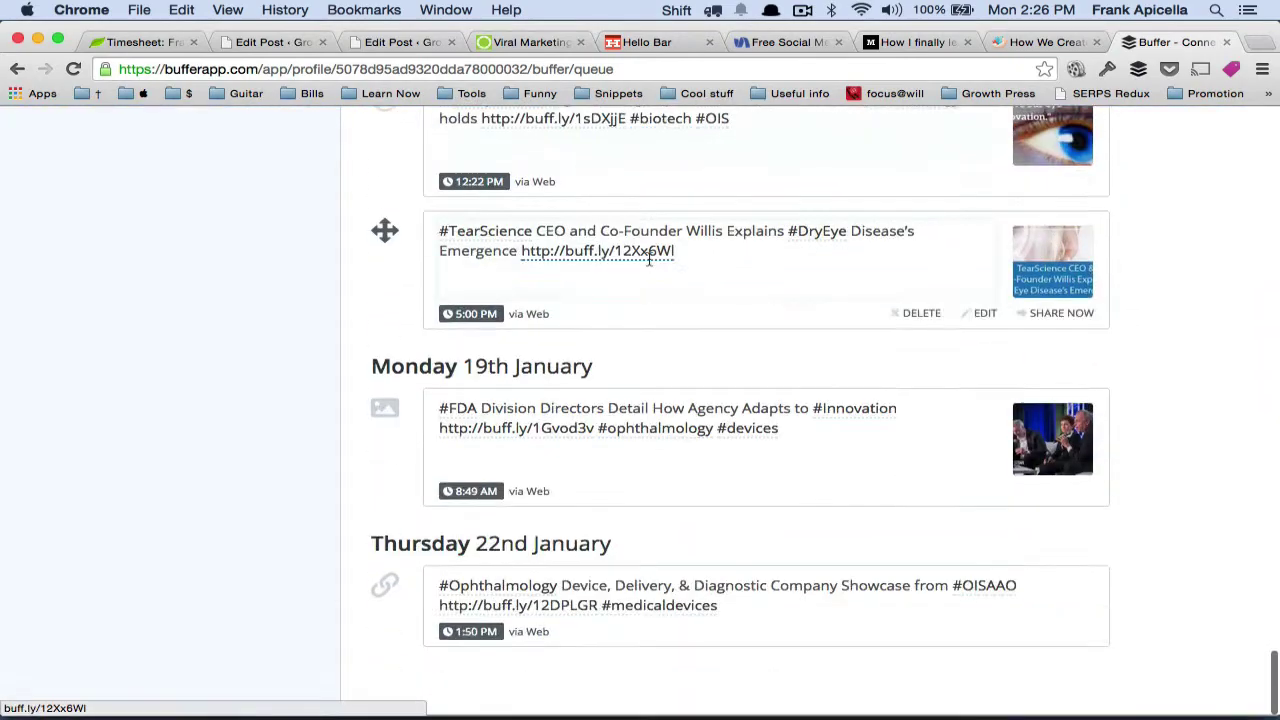
scroll(648, 260, "up", 20)
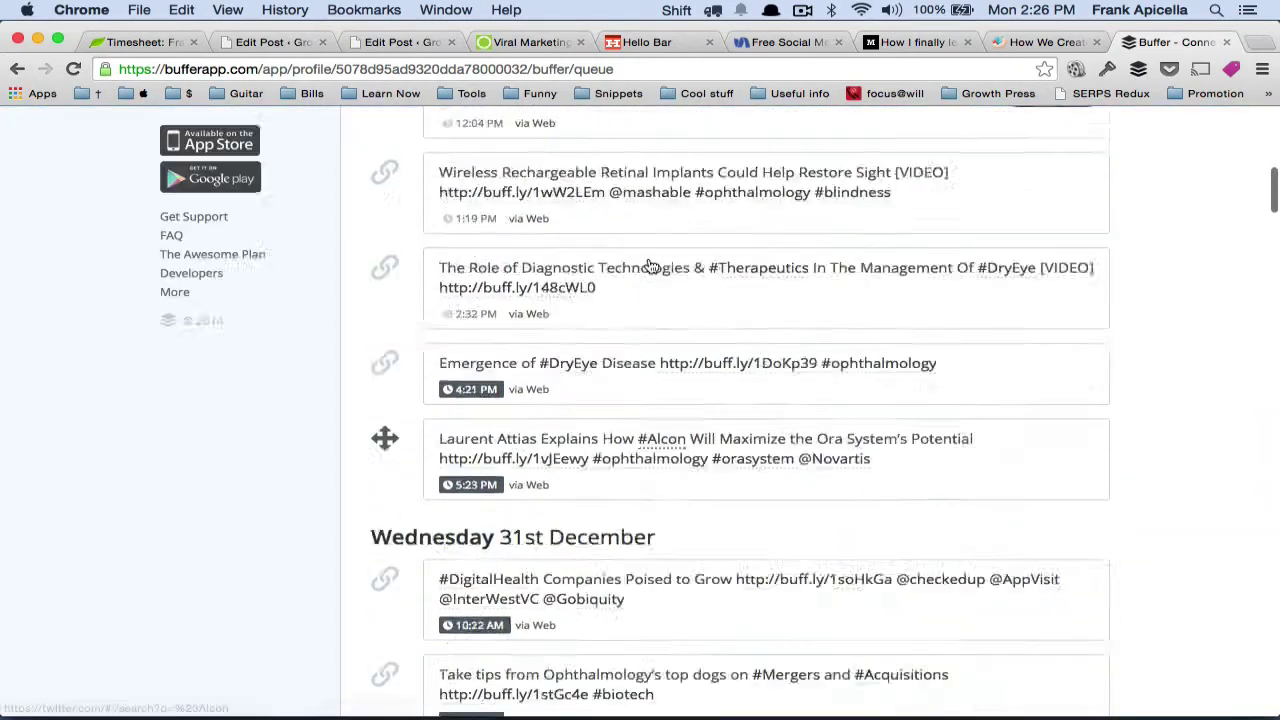
scroll(648, 264, "up", 7)
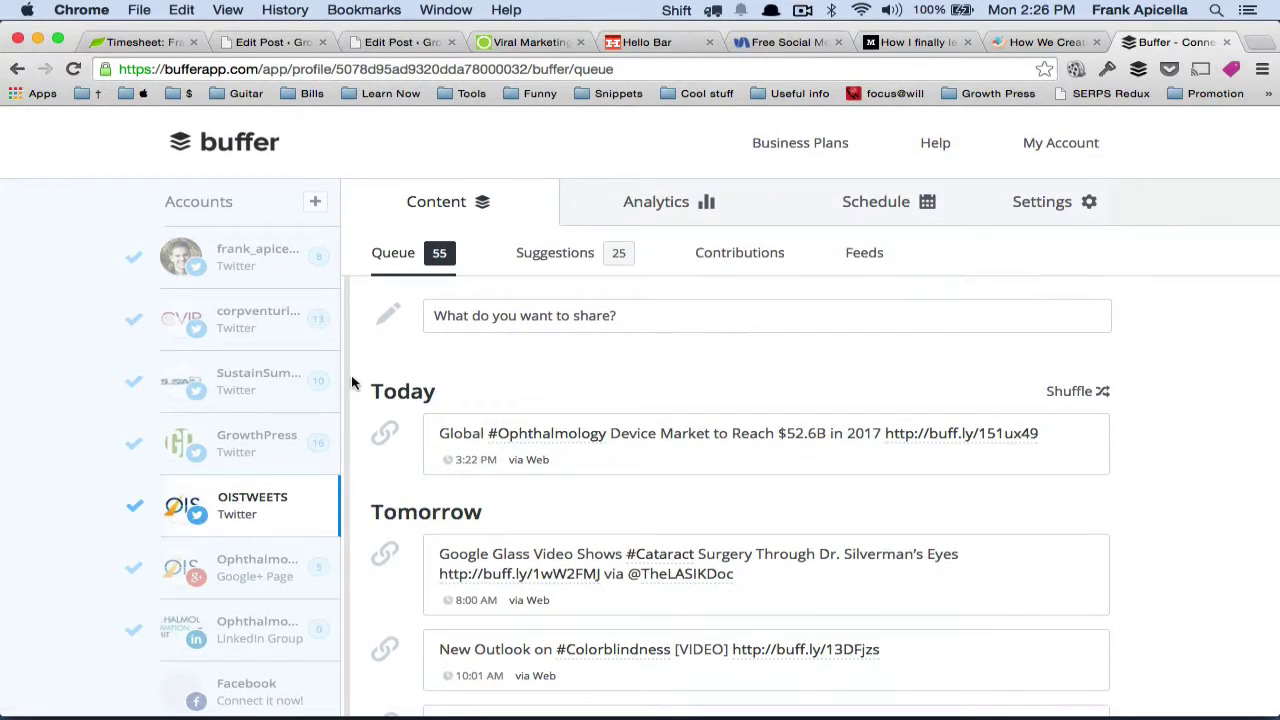
scroll(351, 375, "down", 2)
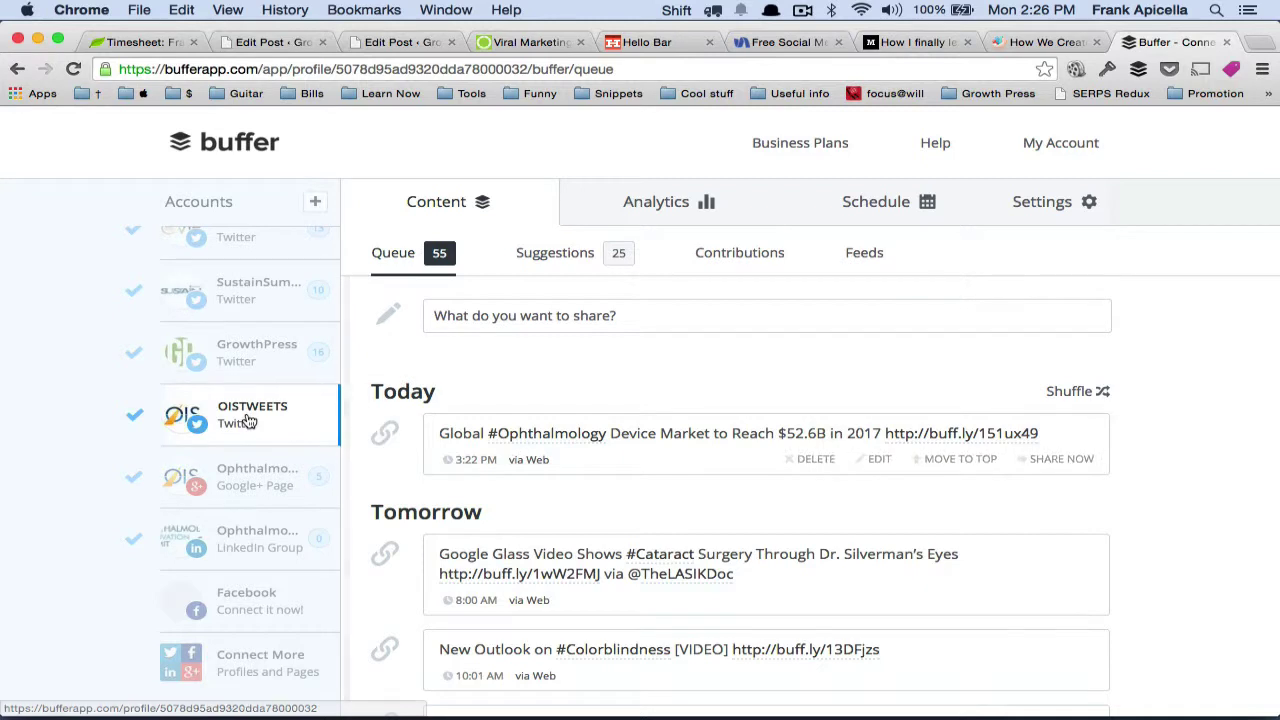
scroll(249, 421, "up", 2)
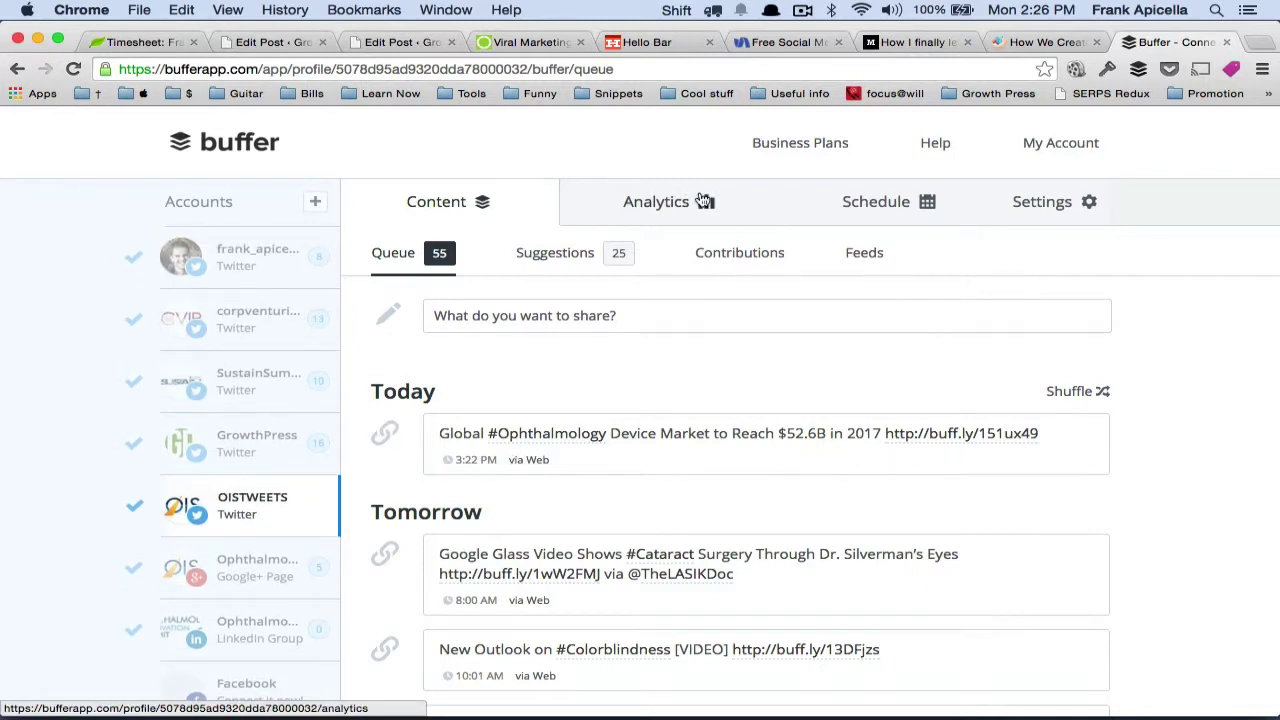
Step: Start a new OISTWEETS post and paste in the first tweet copied from the "Tweets" note in Evernote
scroll(580, 477, "down", 2)
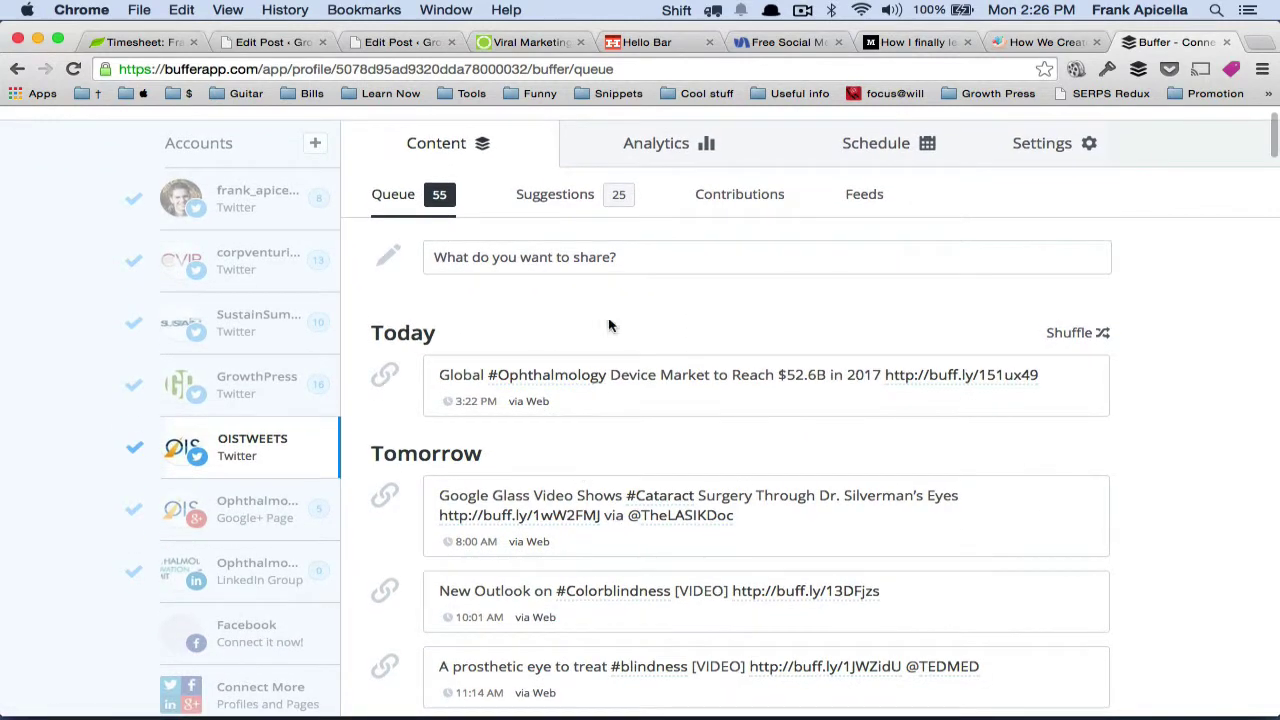
left_click(623, 256)
key("super+Tab")
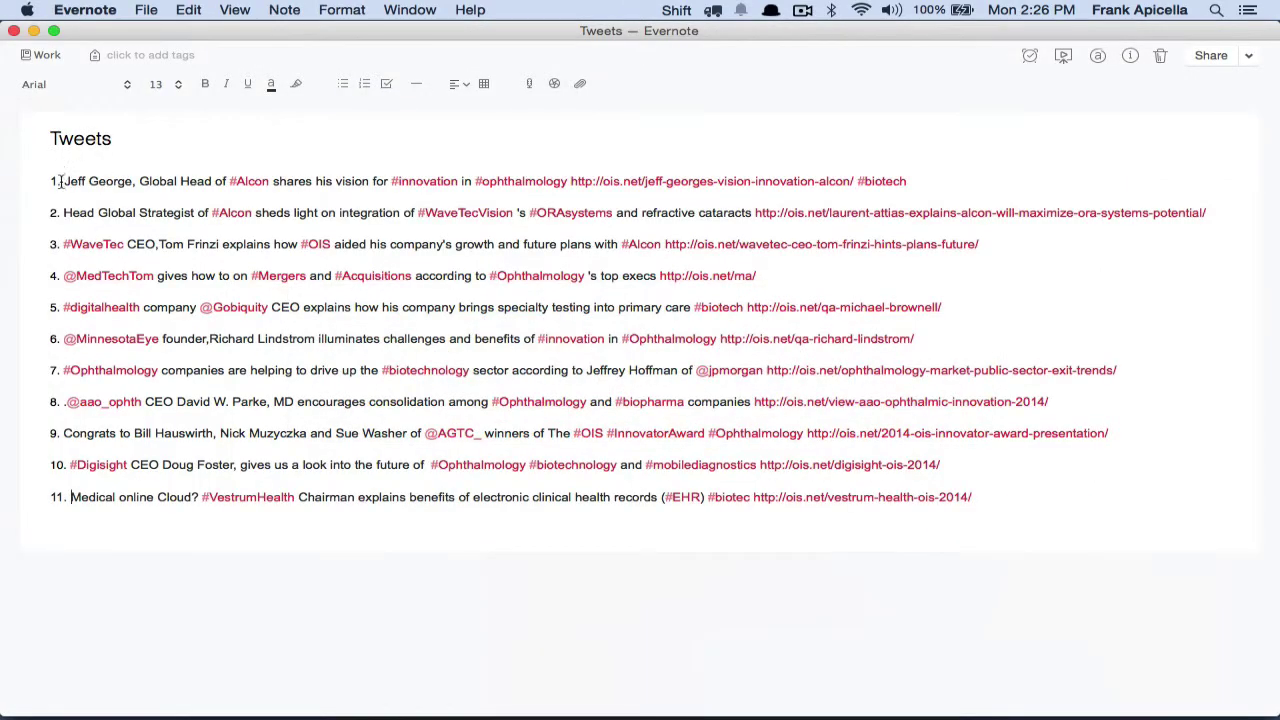
left_click_drag(62, 181, 964, 171)
key("super+c")
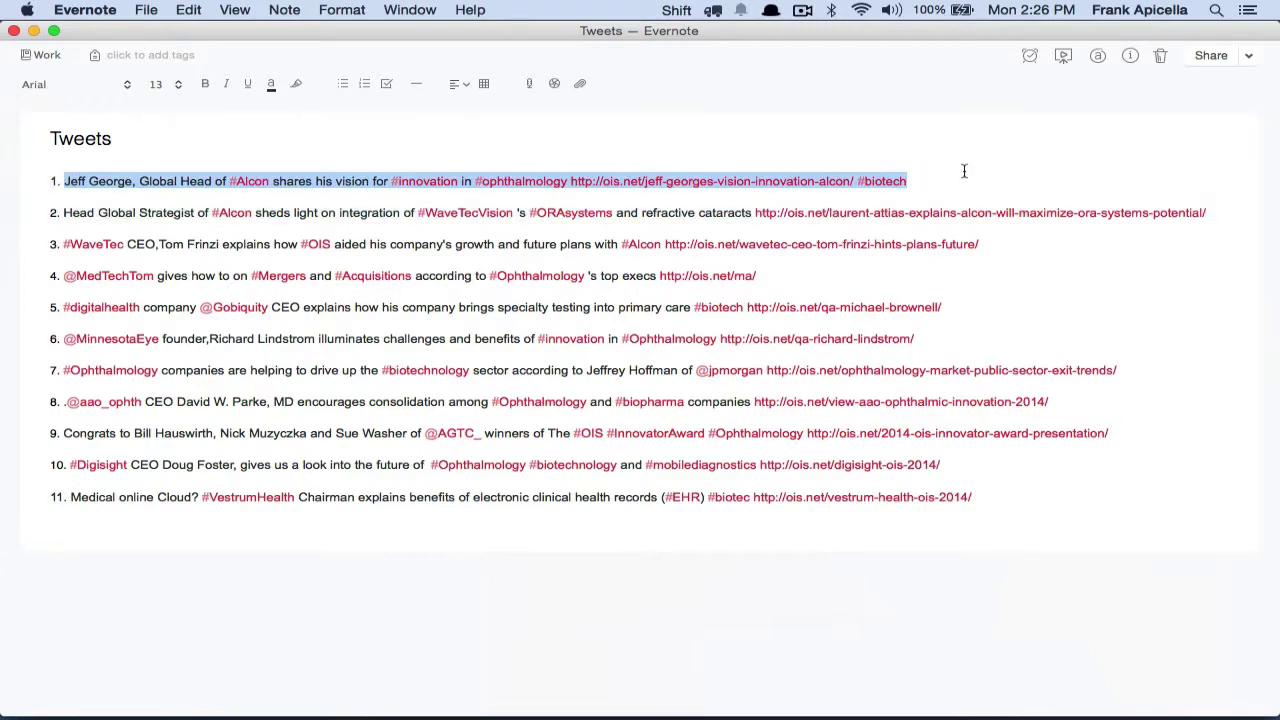
key("super+Tab")
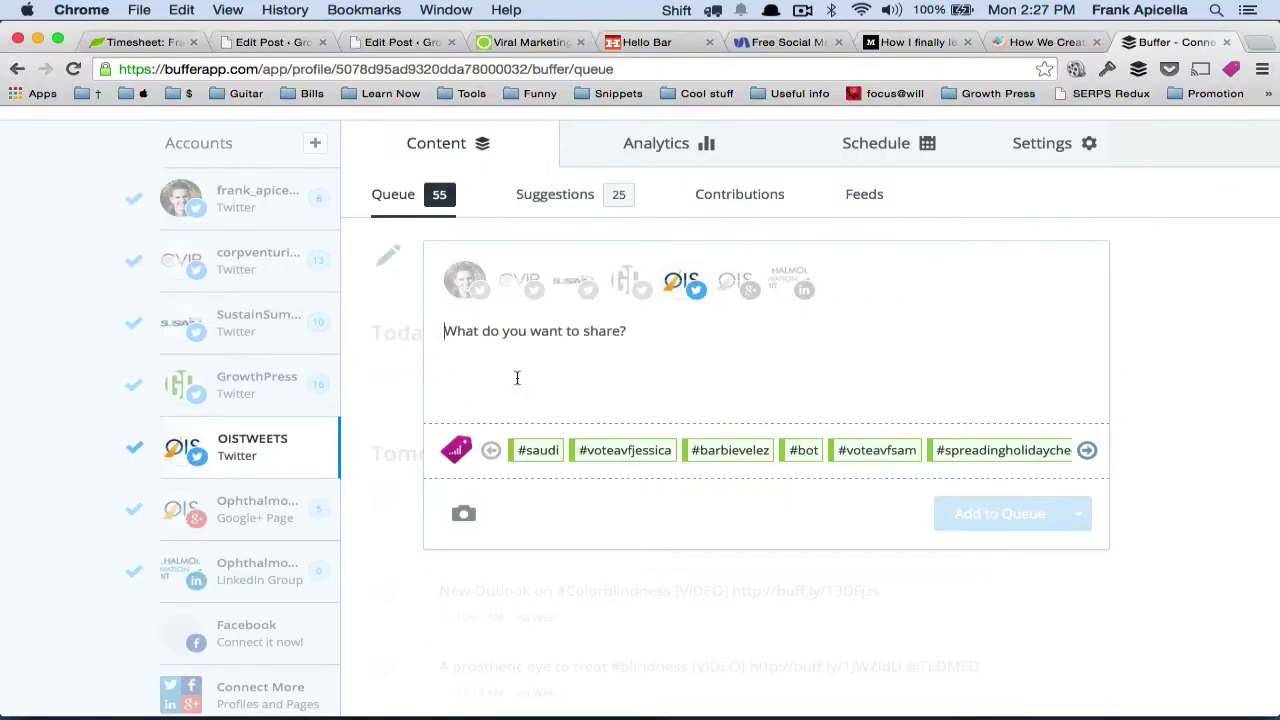
key("super+v")
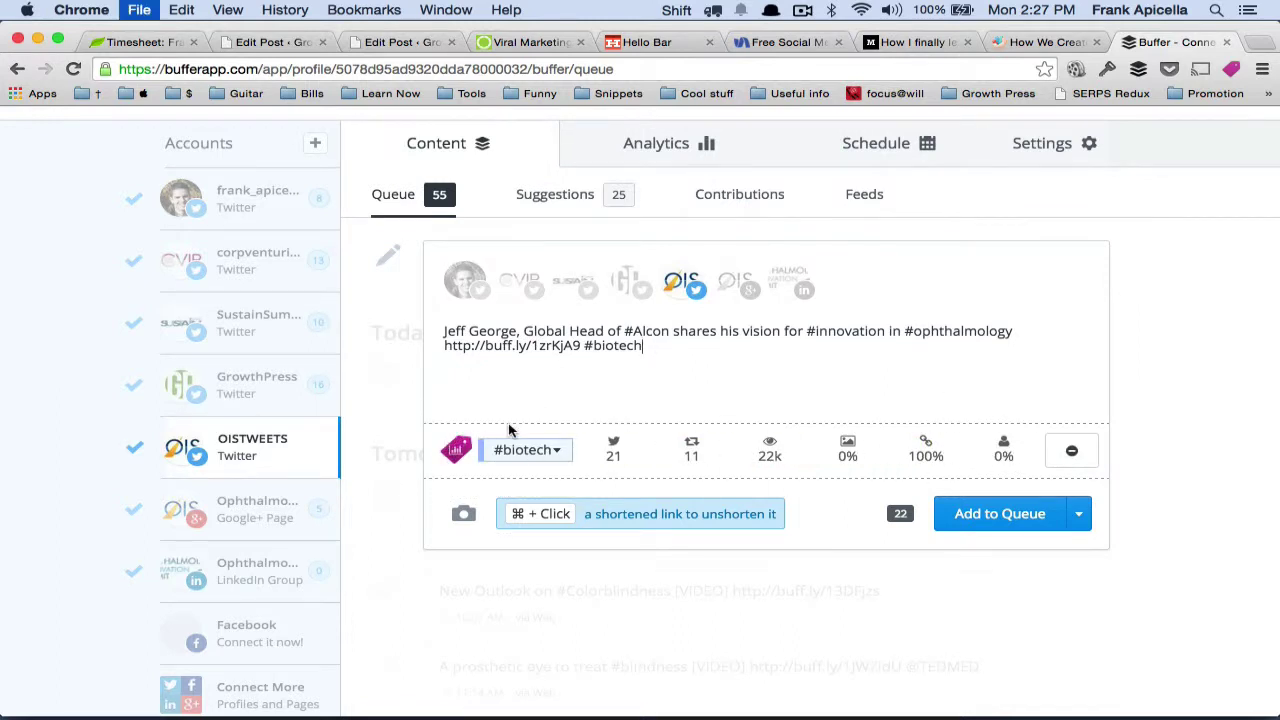
Step: Search the web for "rite tag" in a new browser tab and open the RiteTag website
key("super+t")
type("rite")
key("BackSpace")
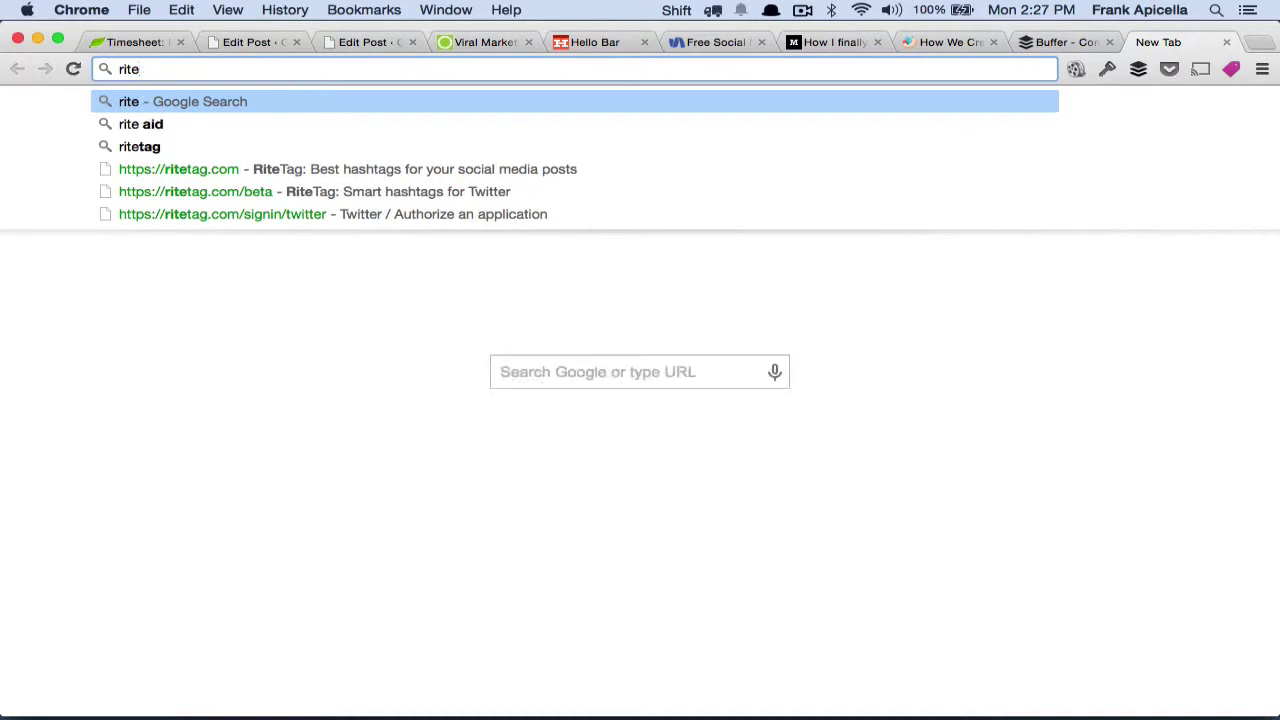
key("BackSpace")
type("e tag")
key("Return")
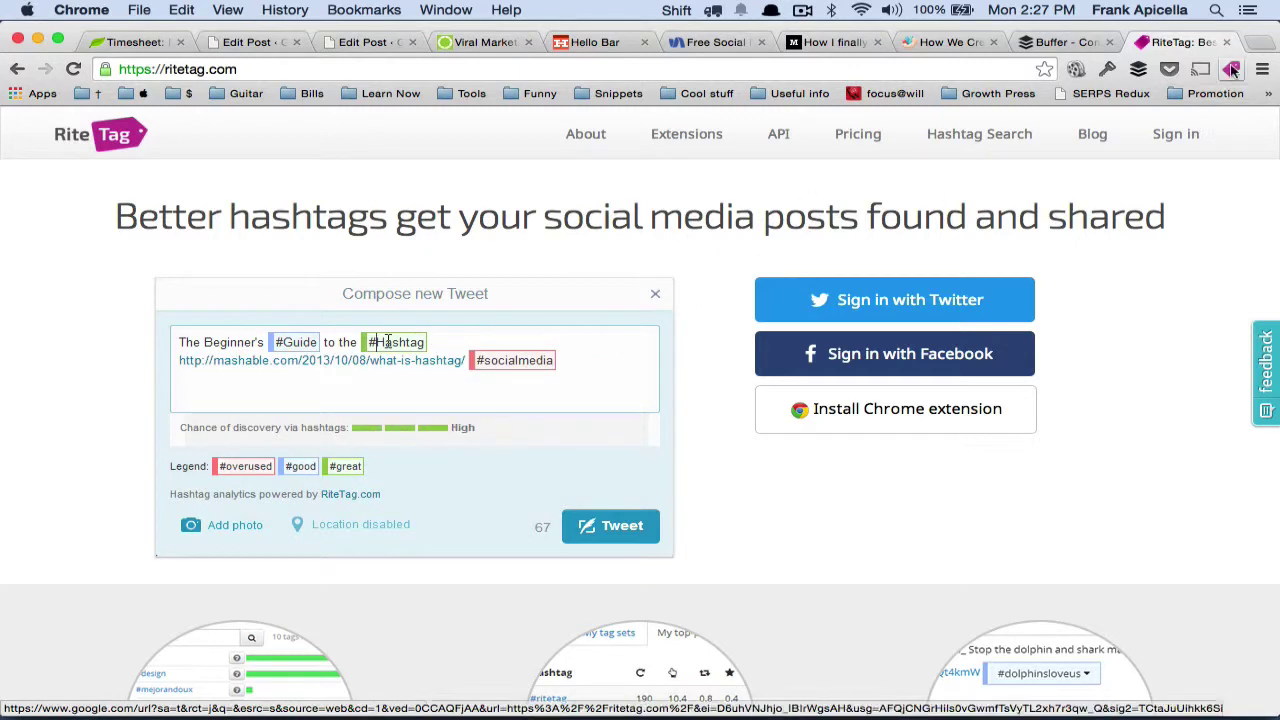
Step: Look over the RiteTag home page, including its browser extension description and the hashtag grading demo
scroll(657, 277, "down", 5)
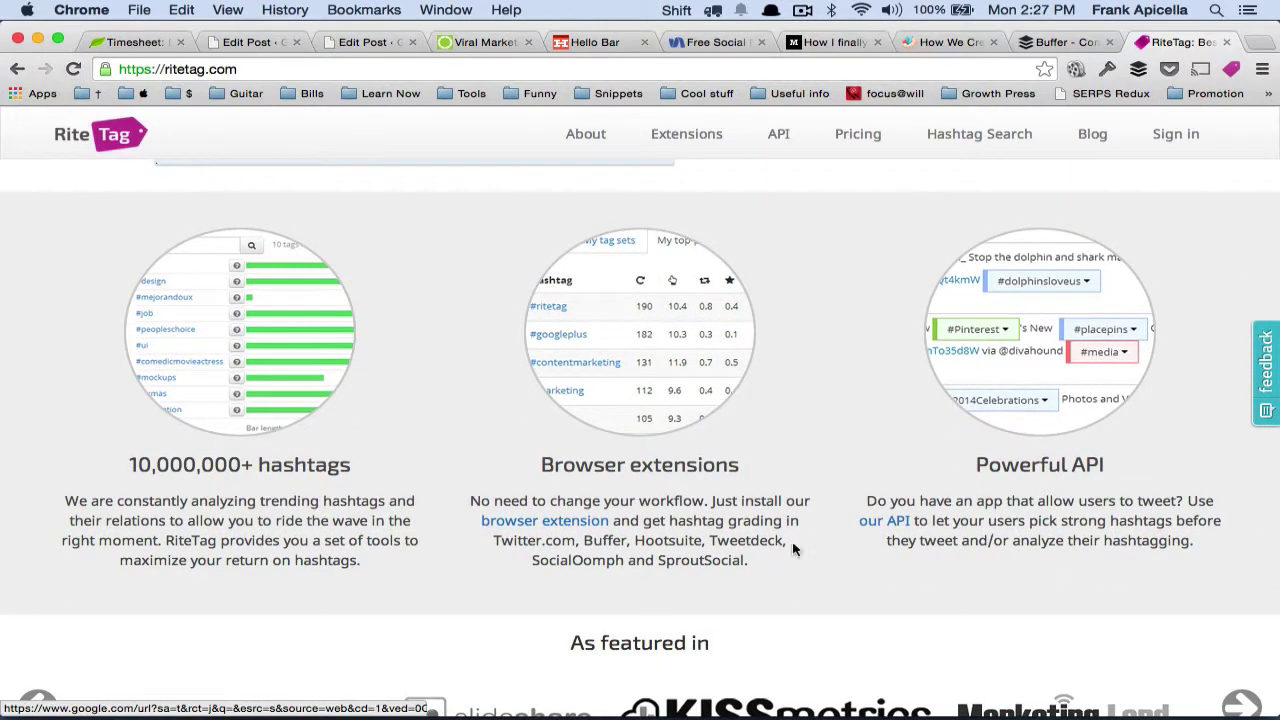
scroll(447, 432, "down", 3)
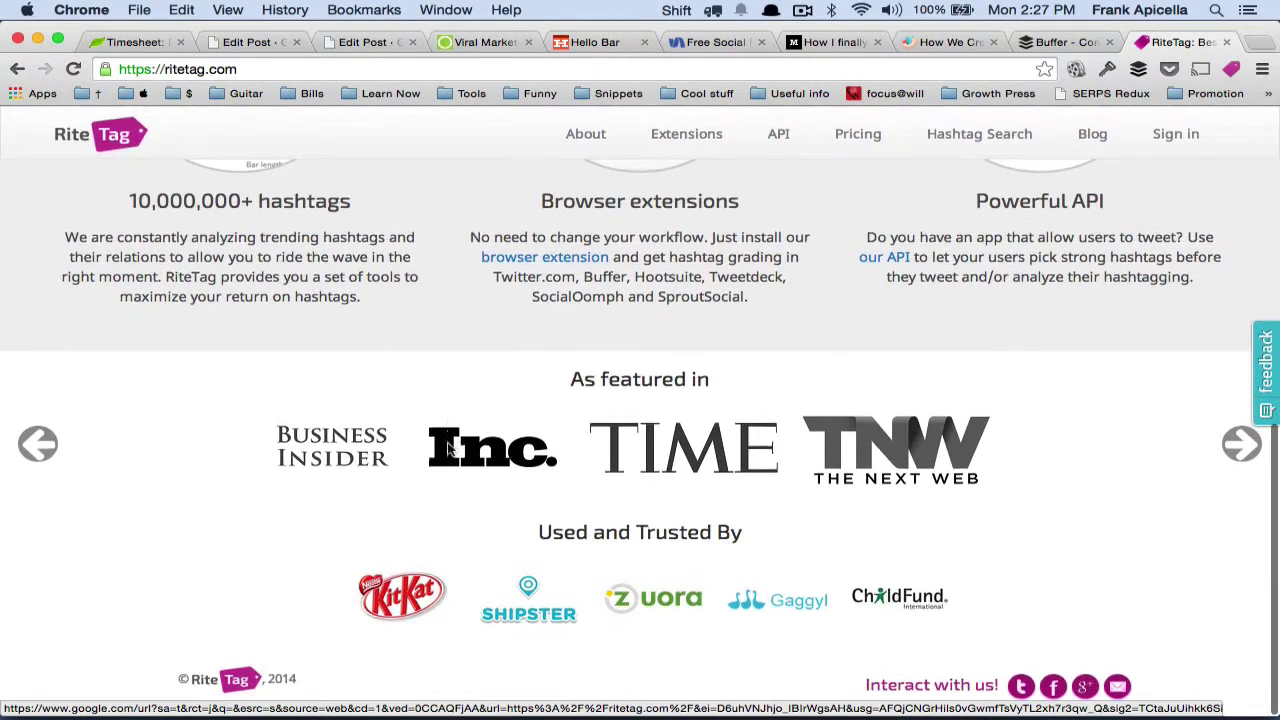
scroll(1061, 590, "up", 8)
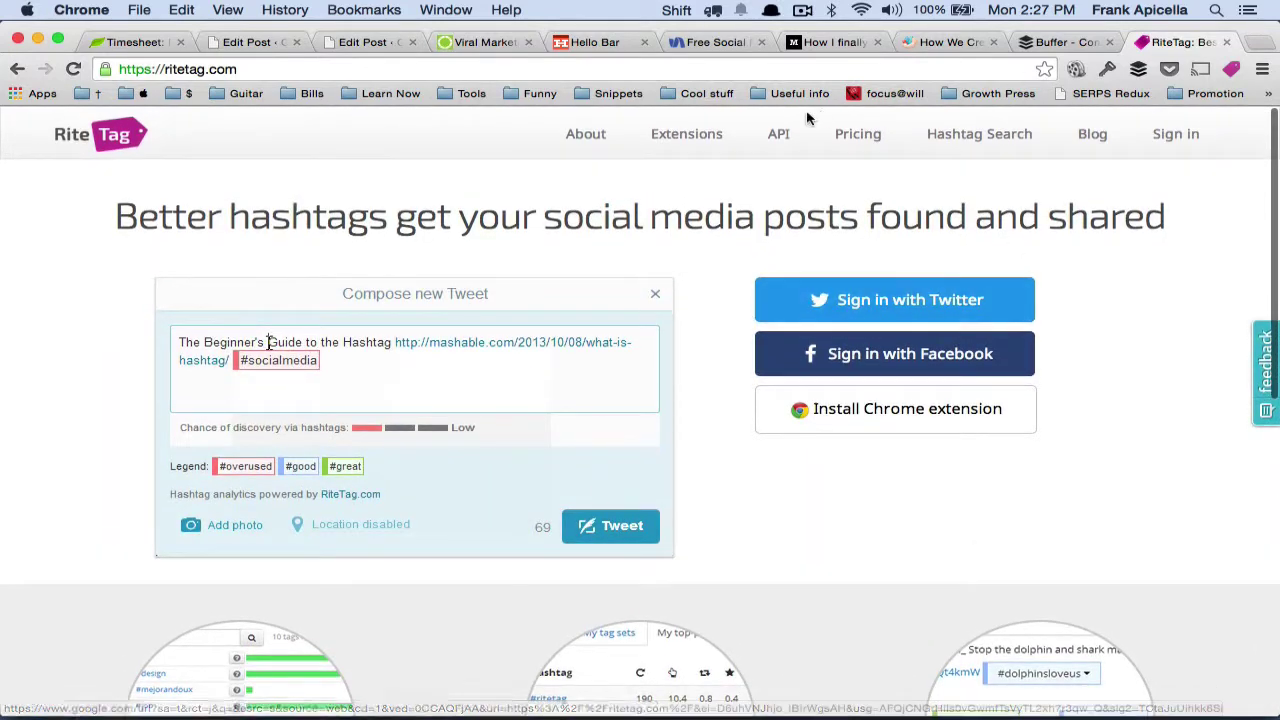
type("#")
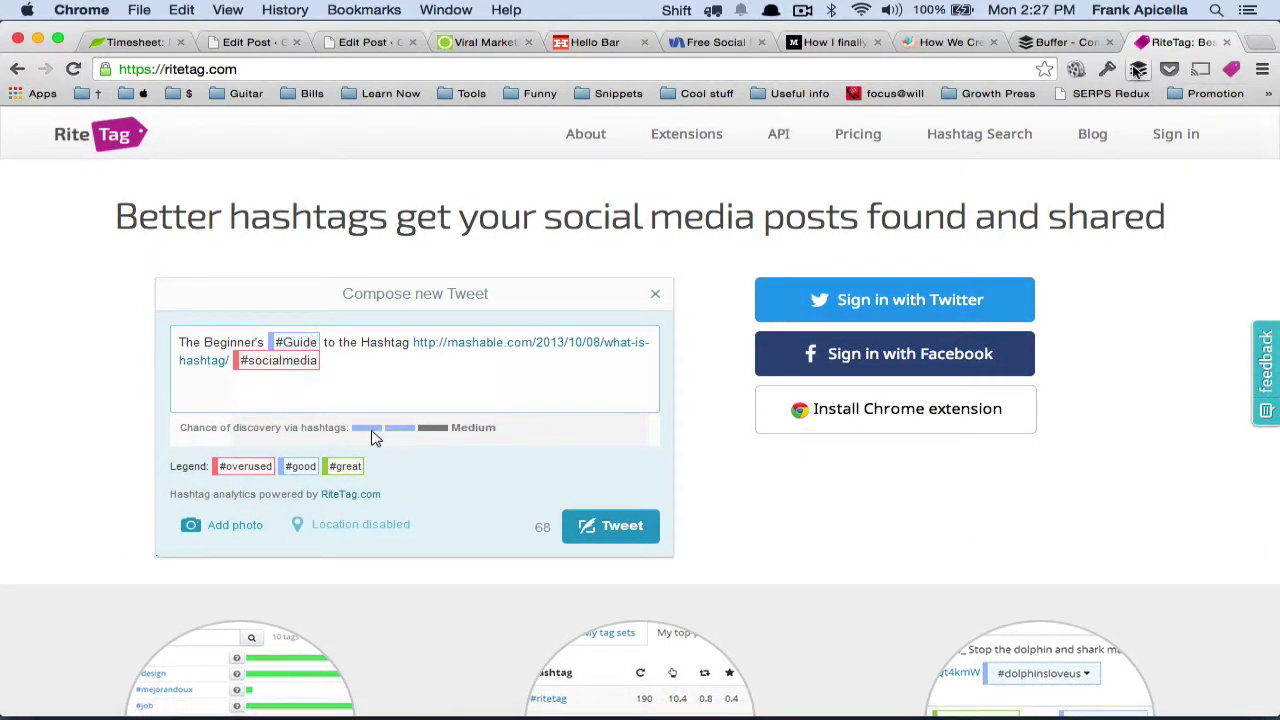
left_click(362, 342)
type("#")
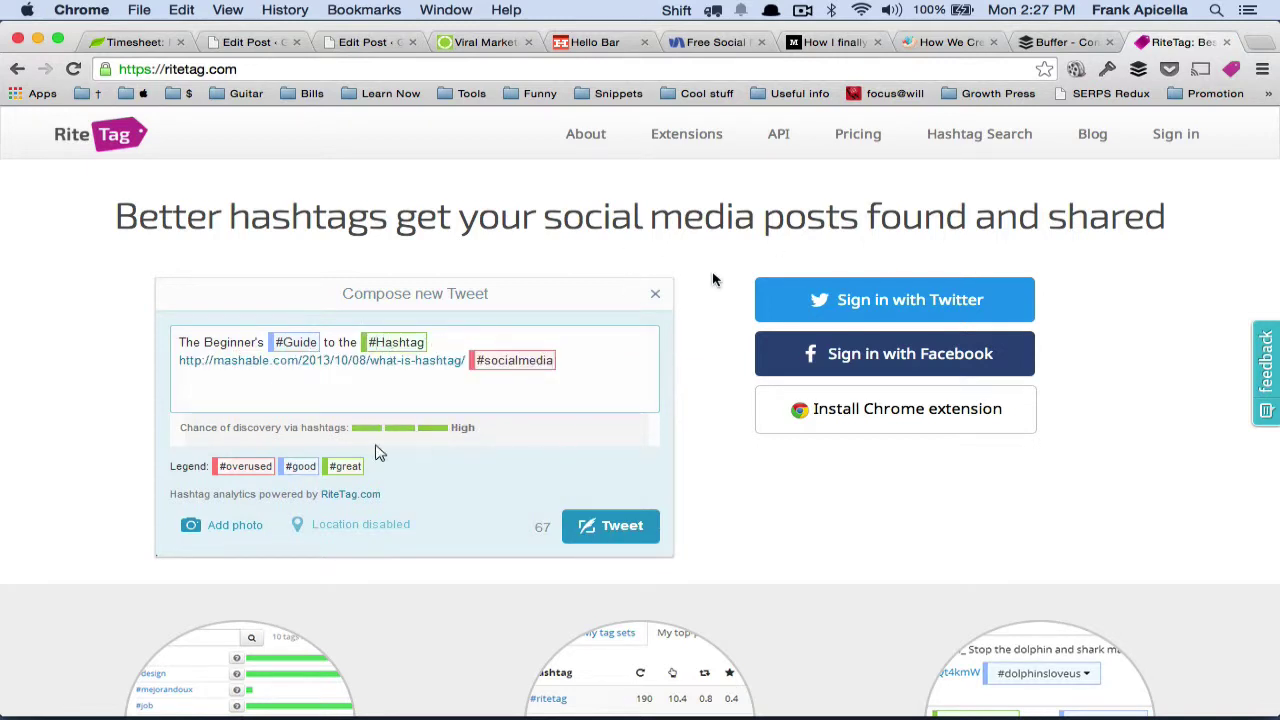
Step: Open RiteTag's pricing page and compare the limits and prices of the Free trial, Lite, Pro and Agency plans
scroll(713, 274, "up", 2)
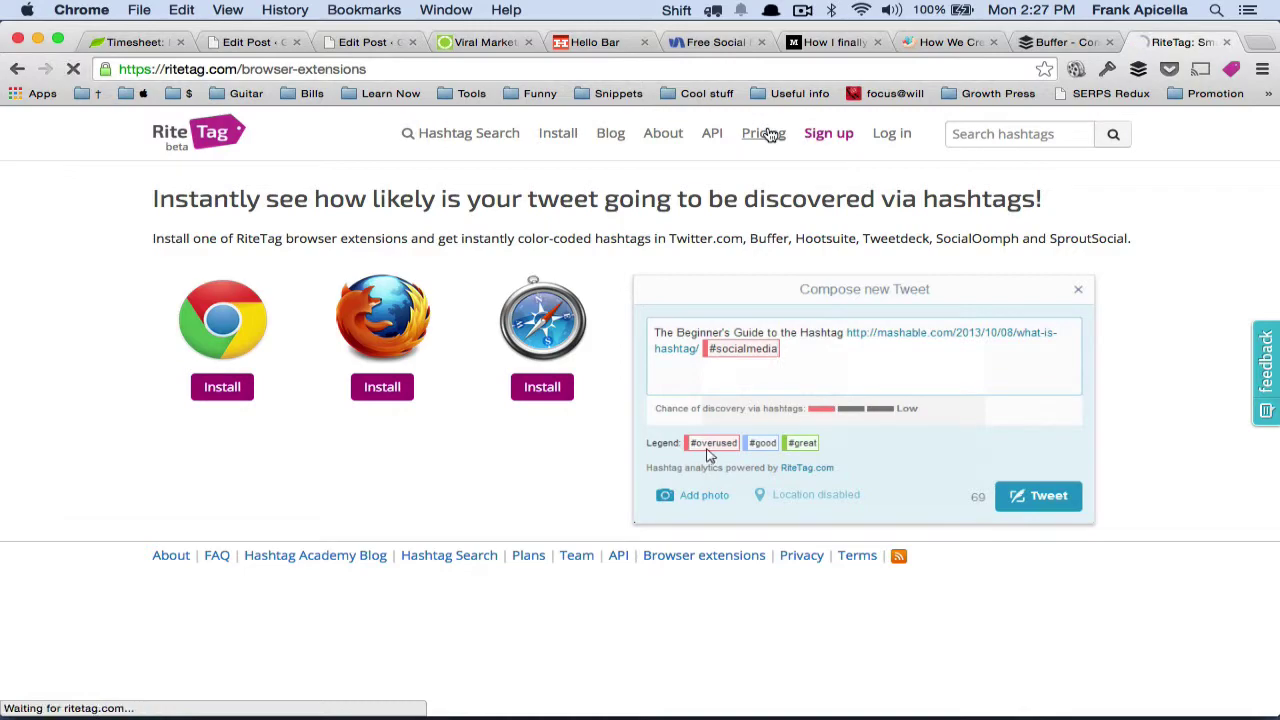
scroll(527, 341, "down", 2)
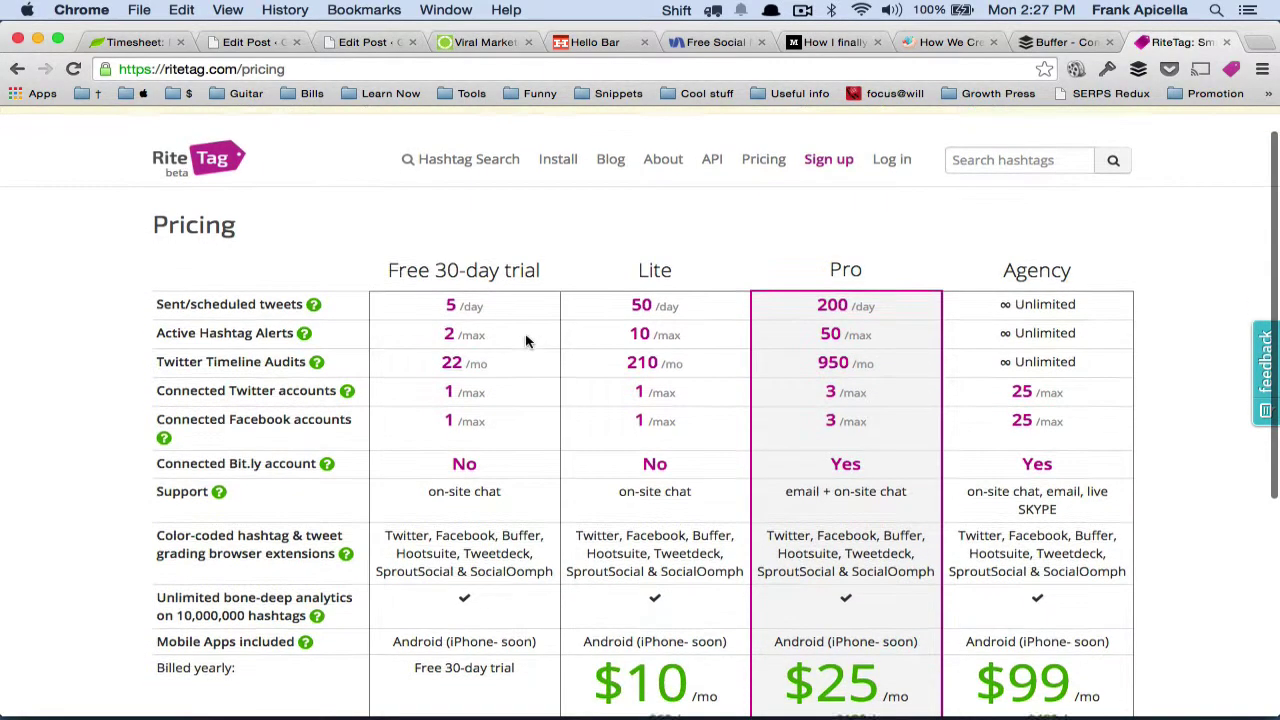
scroll(527, 341, "down", 1)
scroll(91, 343, "down", 4)
scroll(91, 343, "up", 3)
scroll(425, 374, "up", 2)
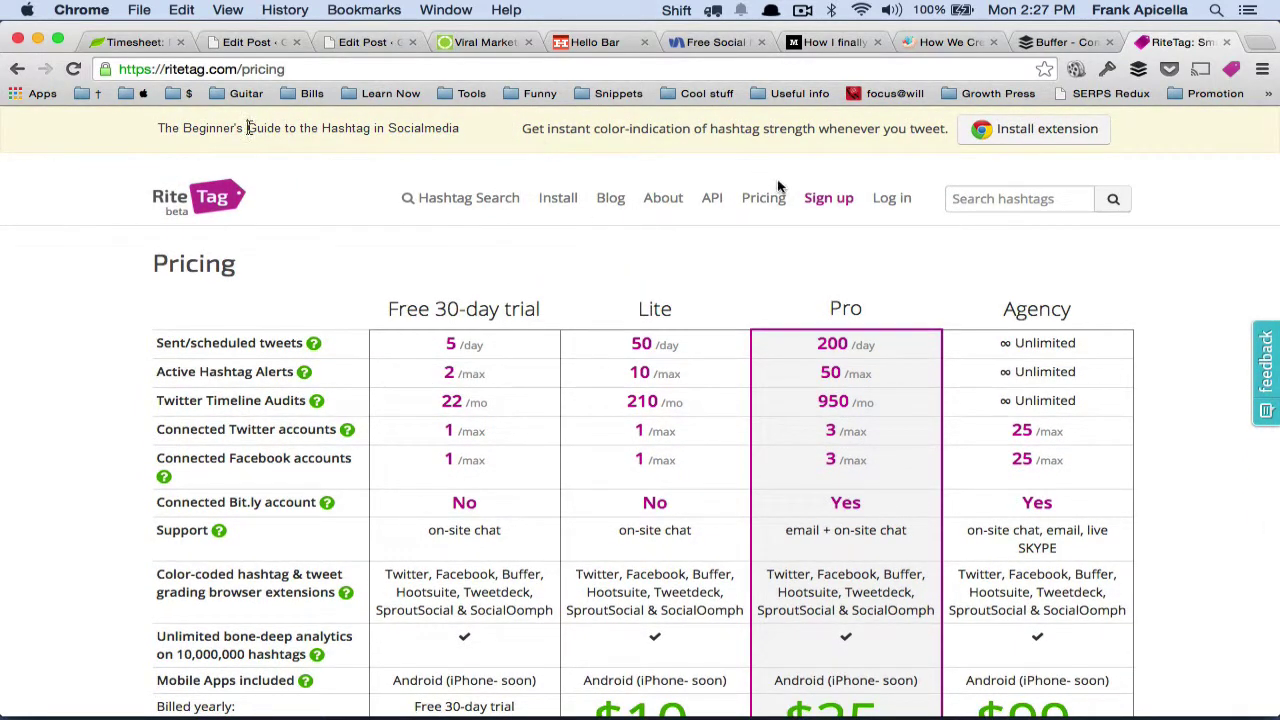
Step: Return to the draft post in Buffer and examine RiteTag's statistics for the #Alcon hashtag, including its potential hourly views
left_click(1057, 41)
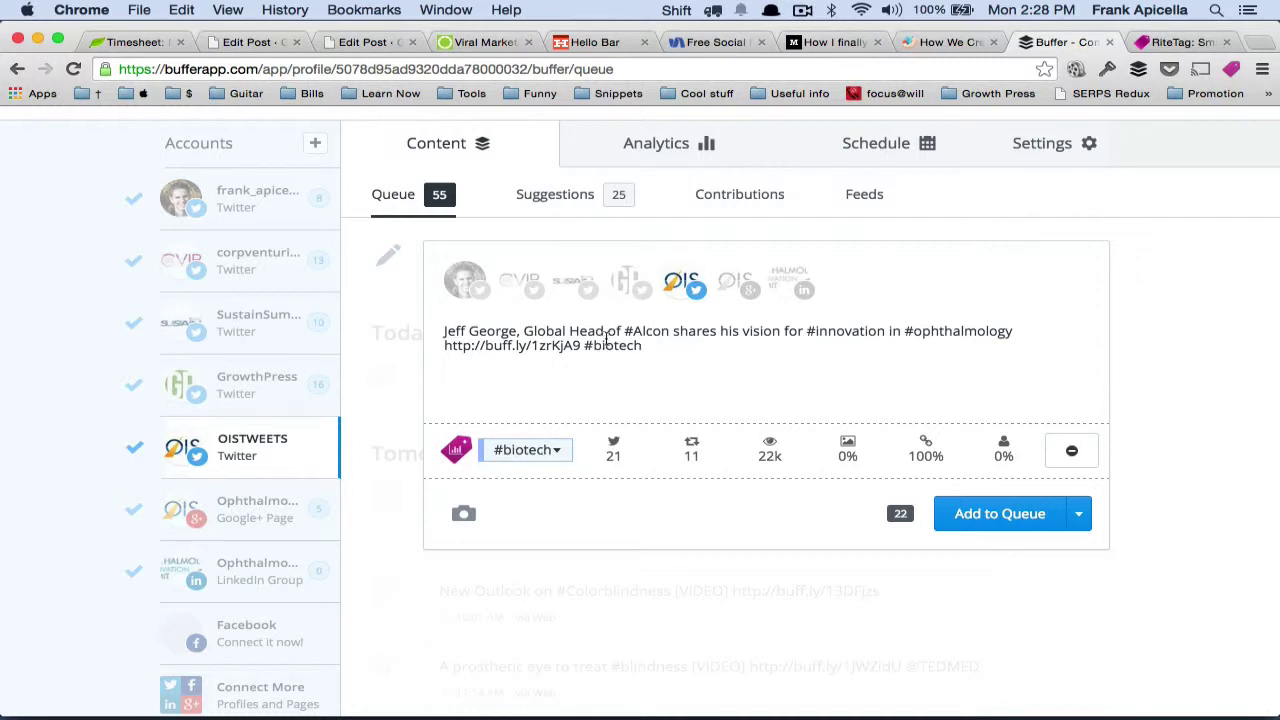
left_click(505, 460)
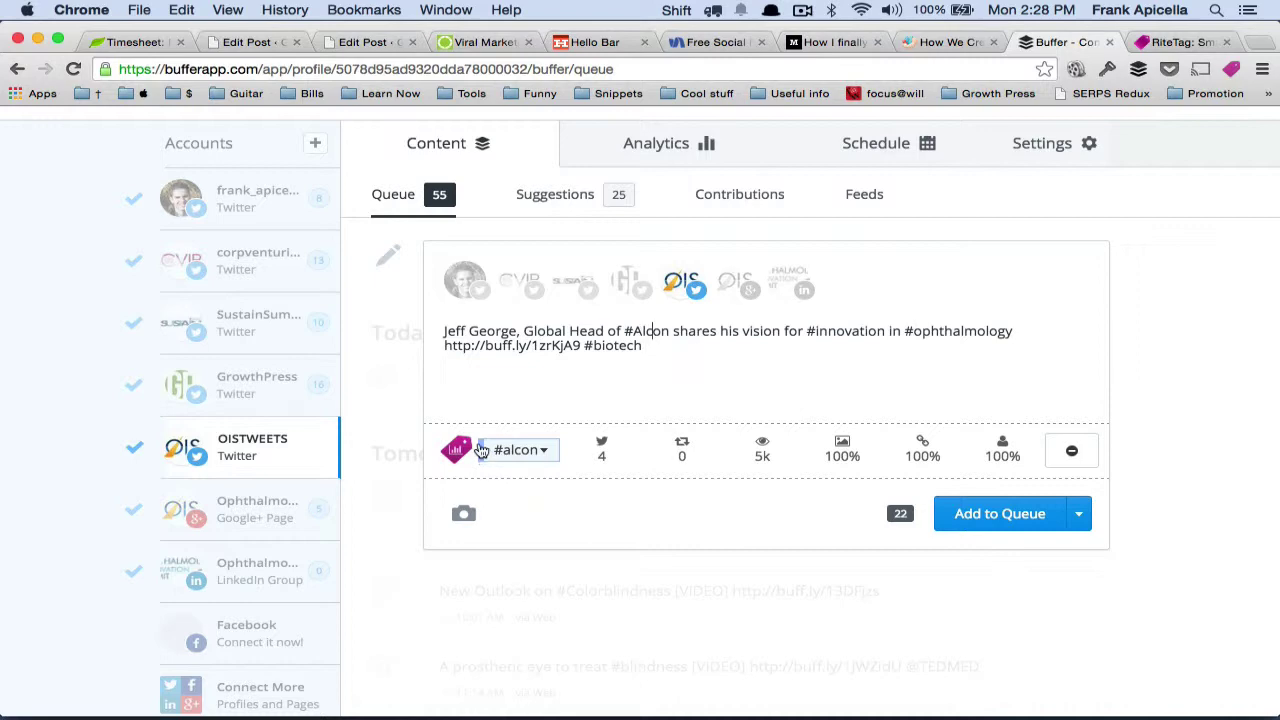
left_click(1168, 42)
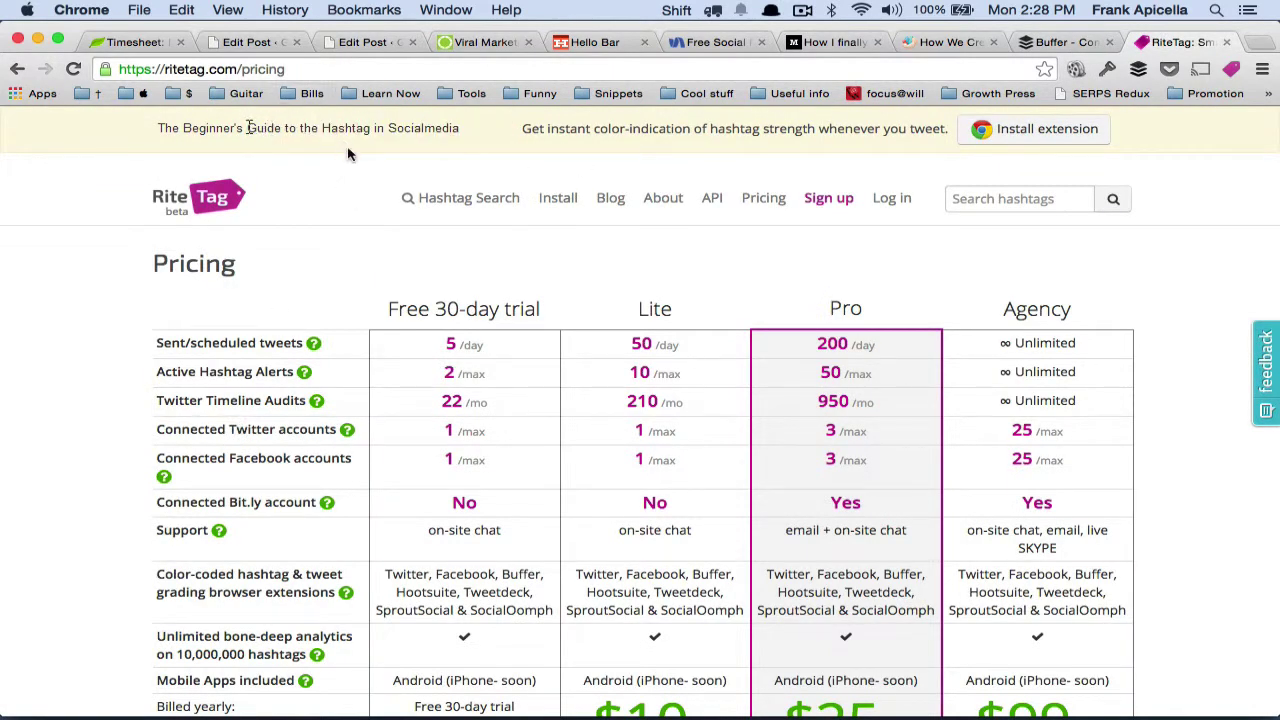
left_click(1064, 42)
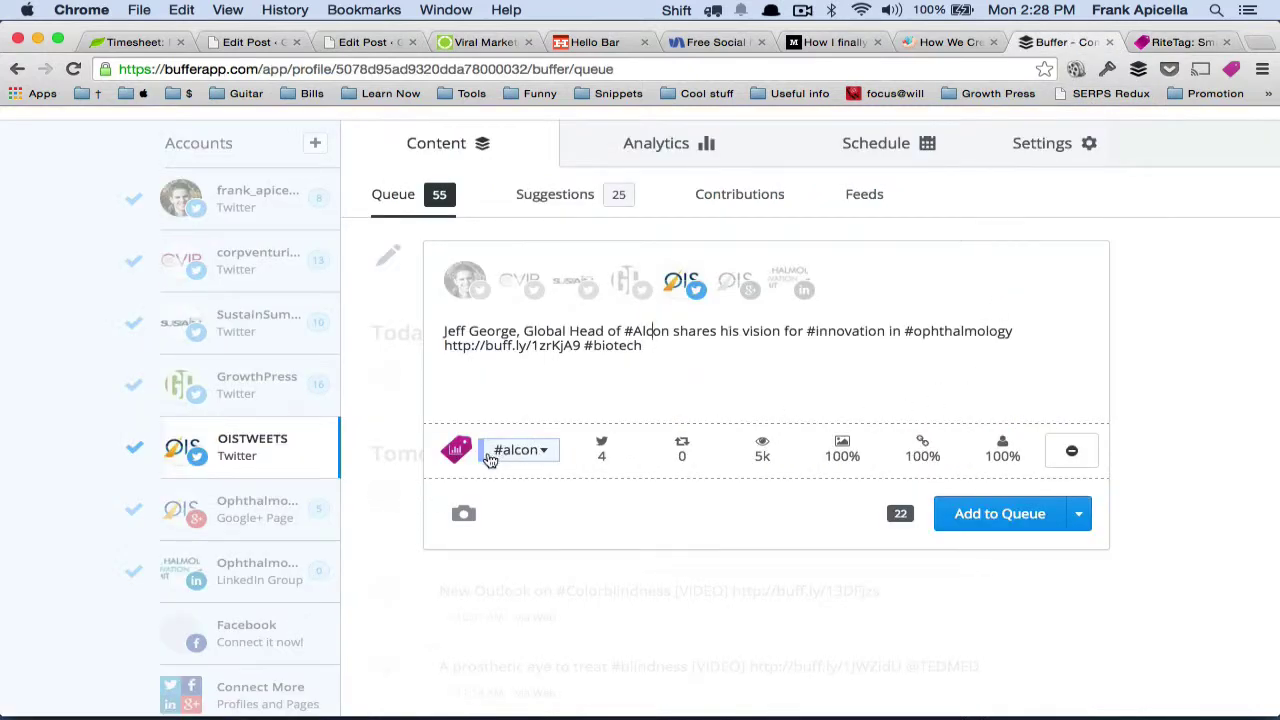
mouse_move(612, 453)
mouse_move(759, 449)
Step: Compare RiteTag's statistics for the draft's #innovation, #ophthalmology, #Alcon and #biotech hashtags
left_click(862, 334)
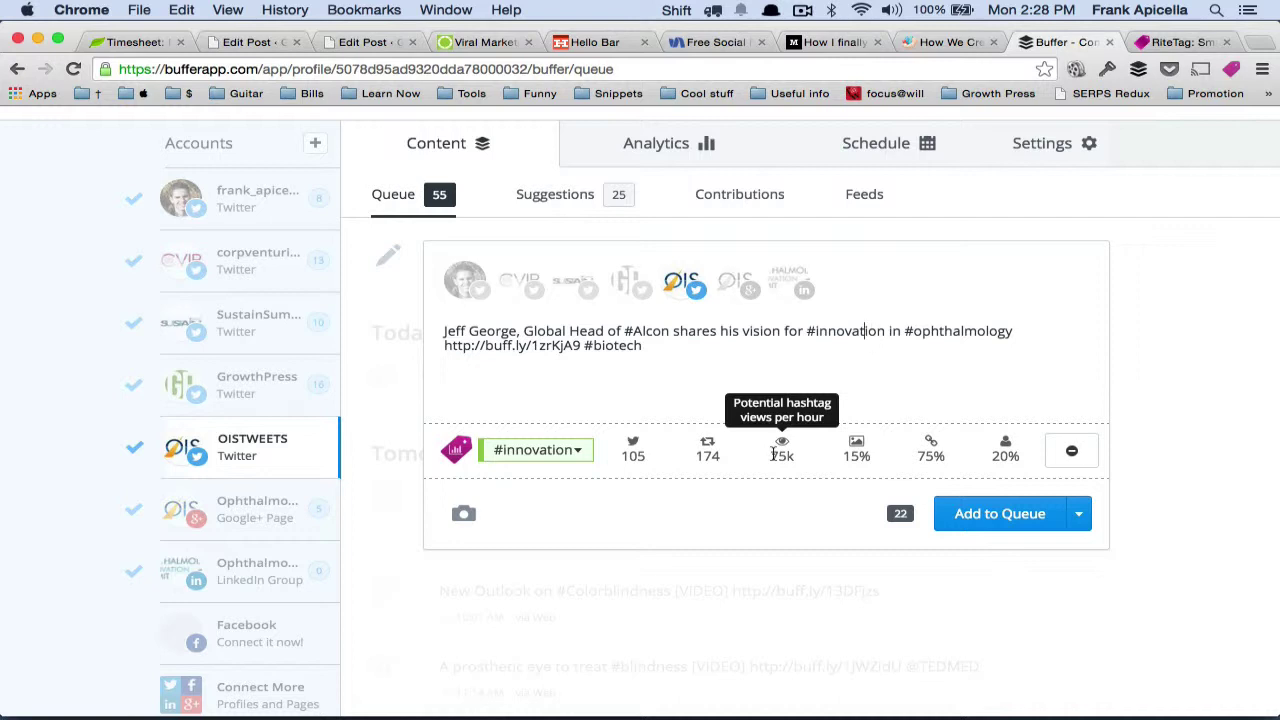
left_click(975, 330)
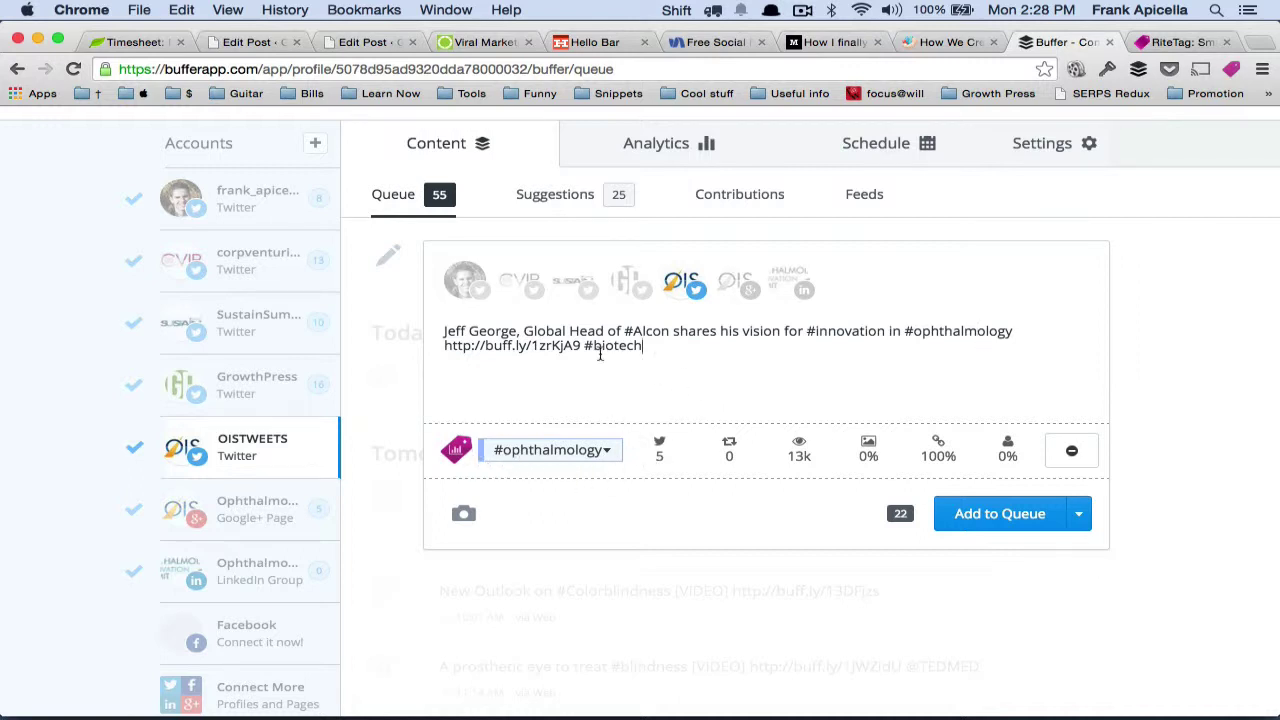
left_click(658, 333)
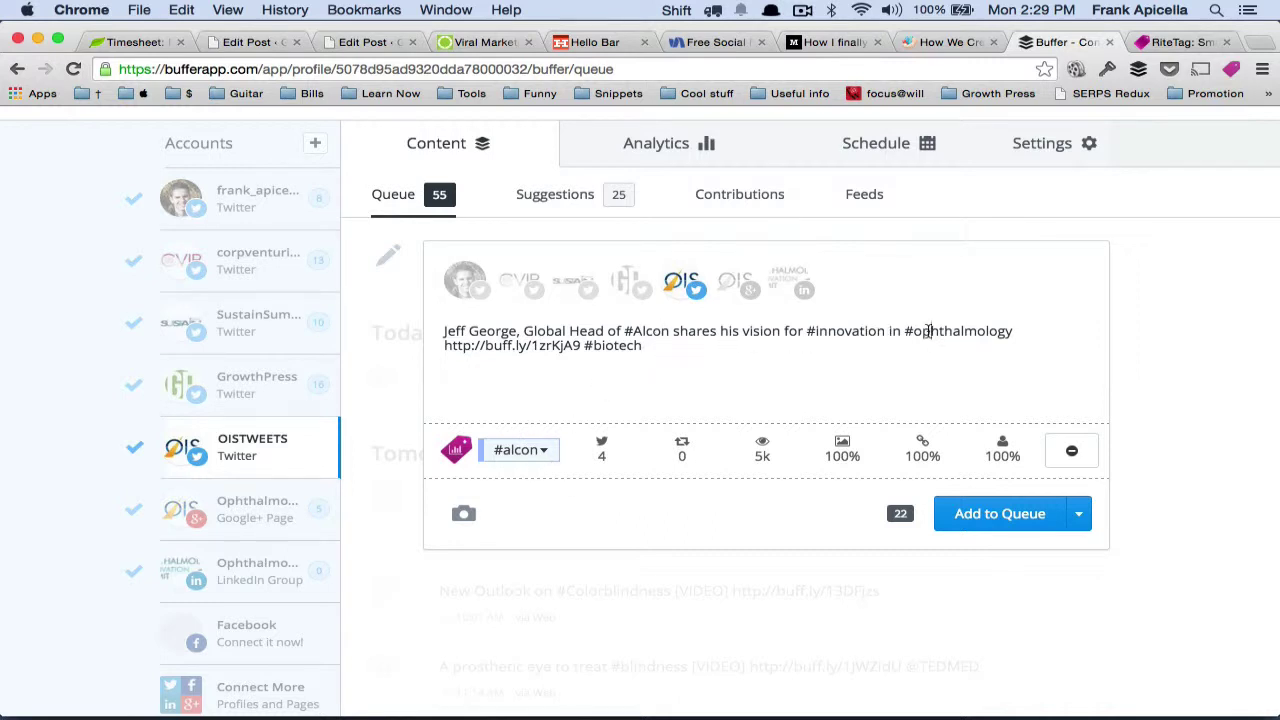
left_click(927, 417)
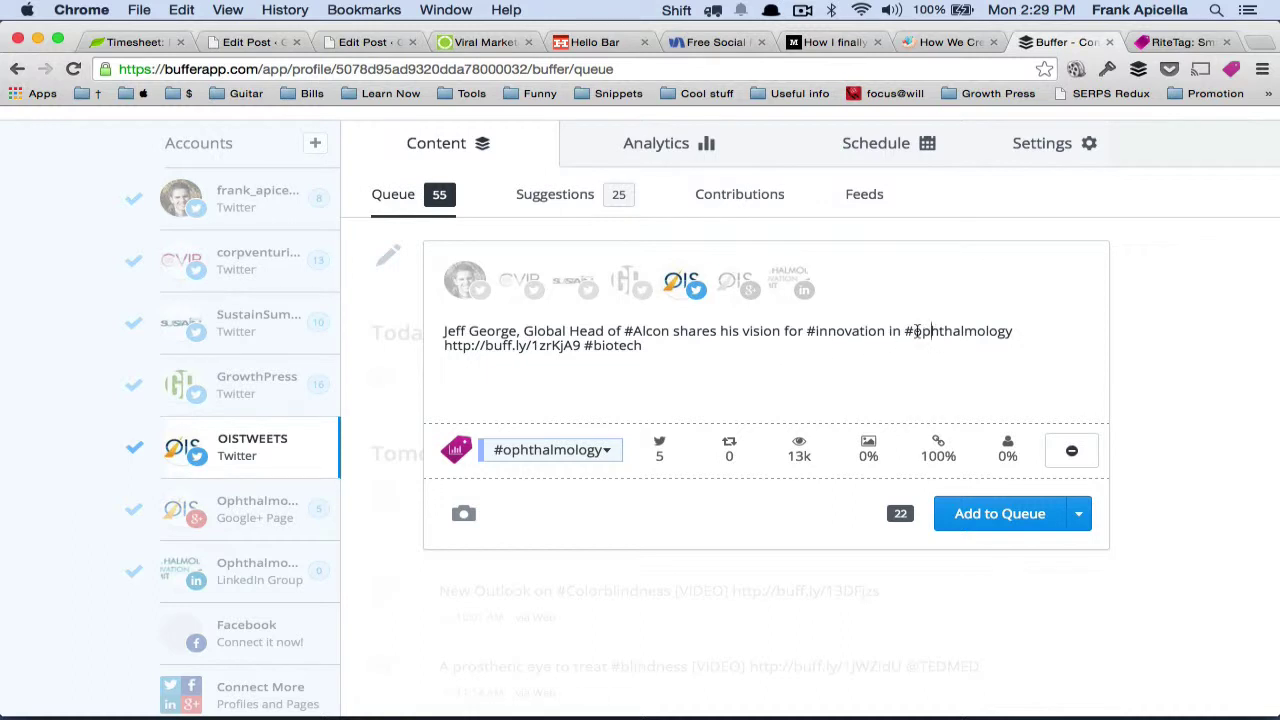
left_click(618, 346)
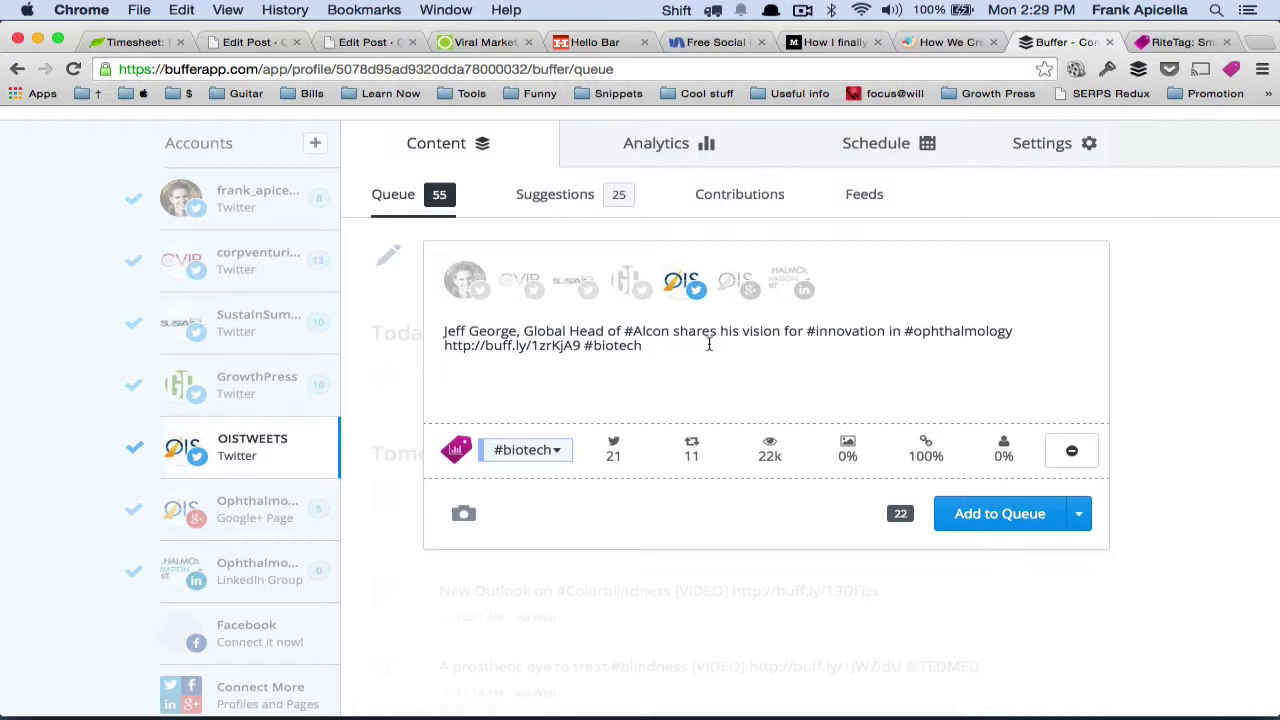
left_click(648, 331)
left_click(605, 345)
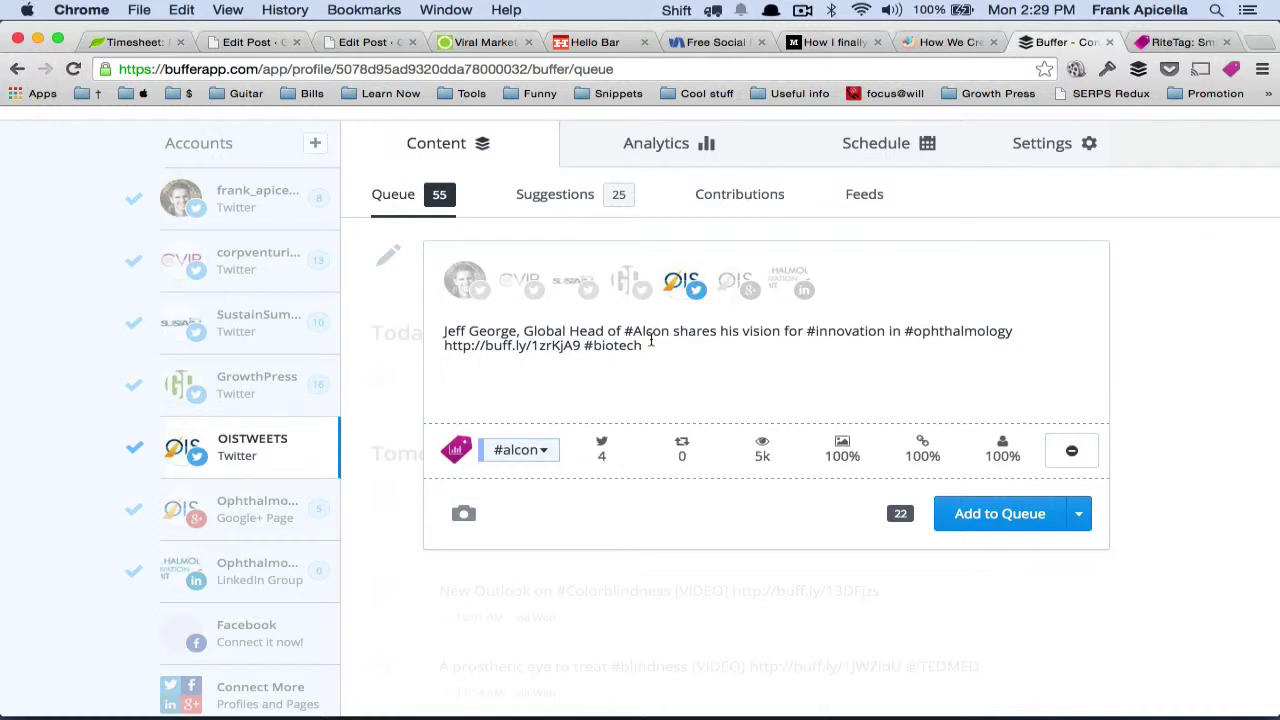
Step: Look over the hashtags RiteTag suggests as often used with #Alcon and #biotech
left_click(544, 453)
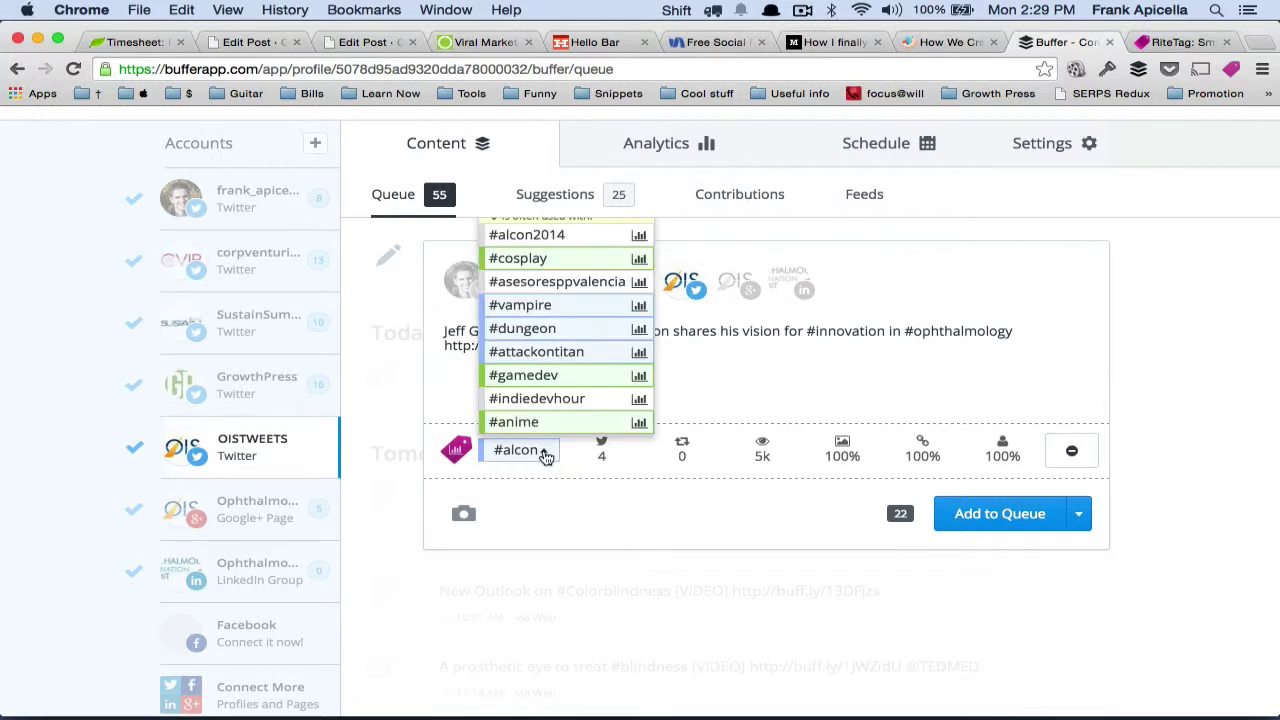
scroll(540, 330, "up", 2)
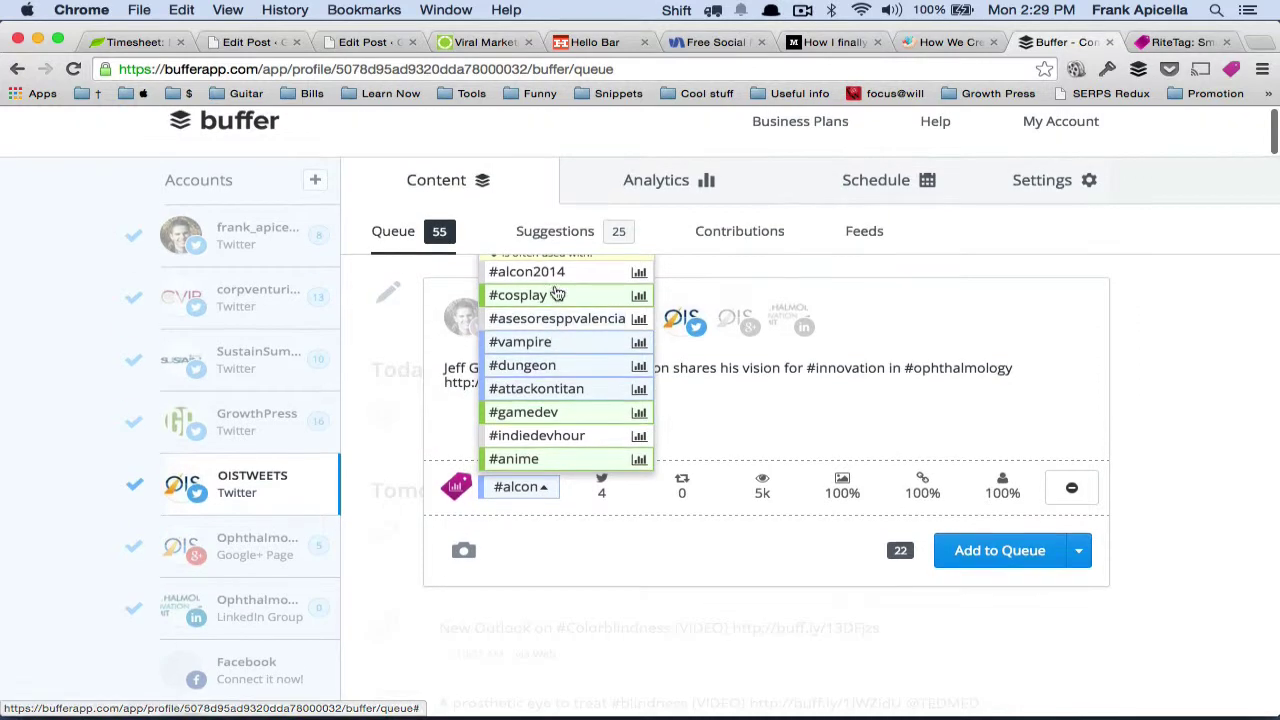
left_click(780, 420)
scroll(780, 420, "down", 3)
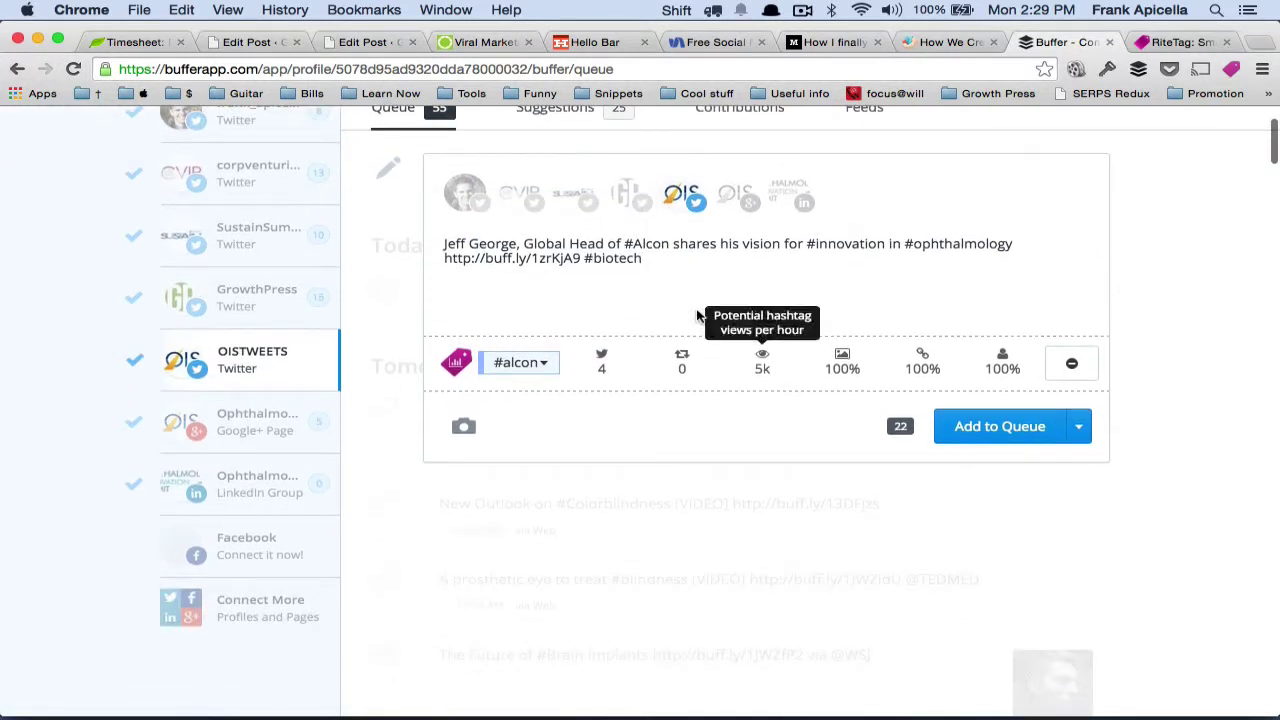
left_click(566, 366)
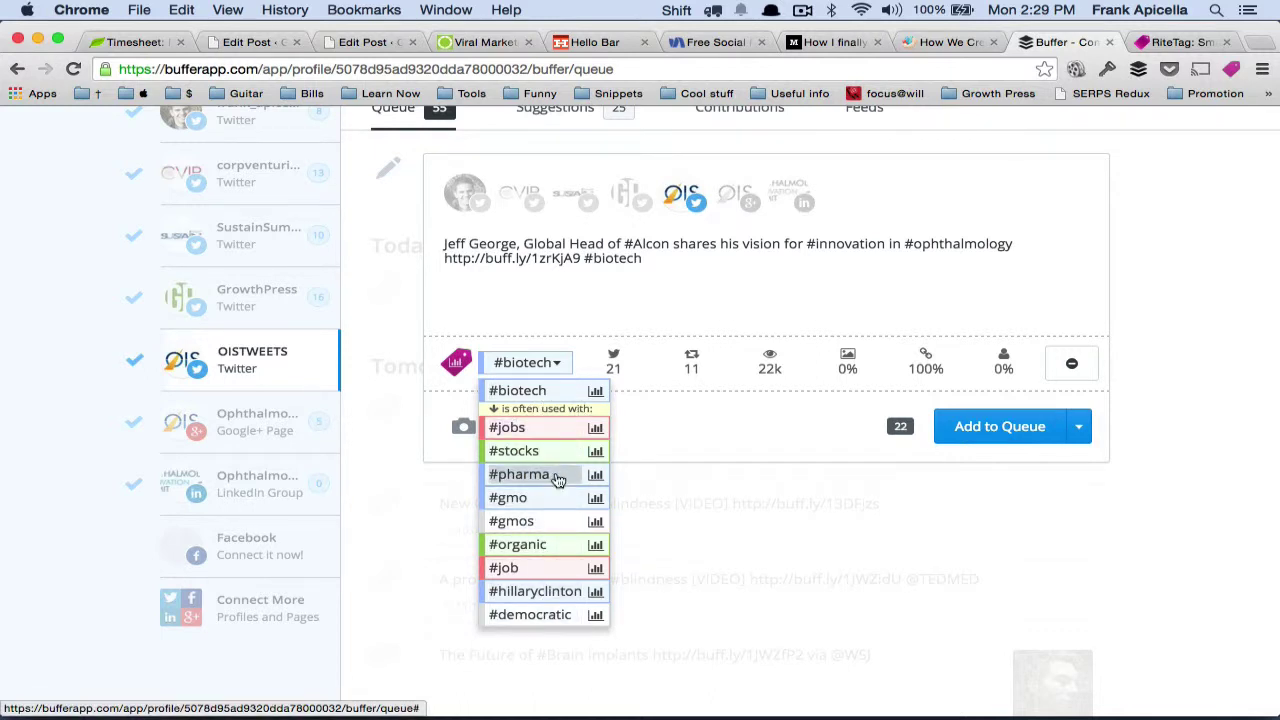
left_click(725, 576)
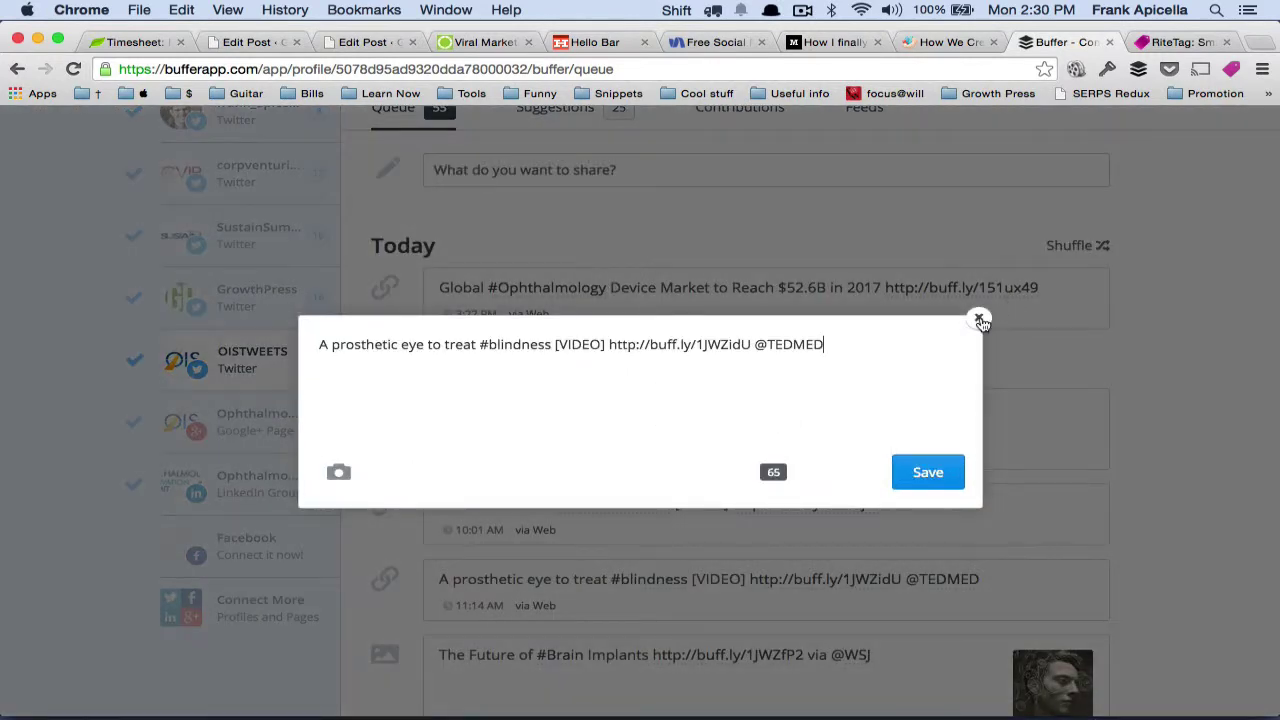
left_click(980, 320)
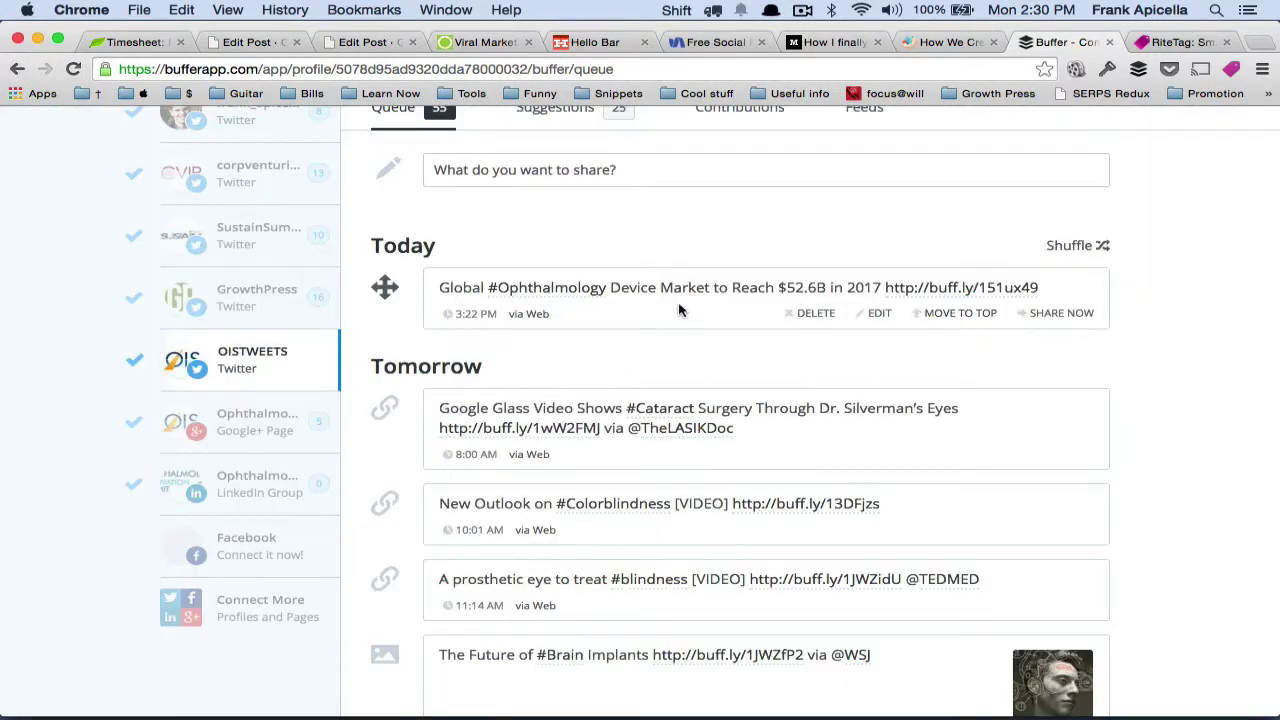
Step: Reopen the draft post and look over the hashtags often used with #ophthalmology
left_click(621, 162)
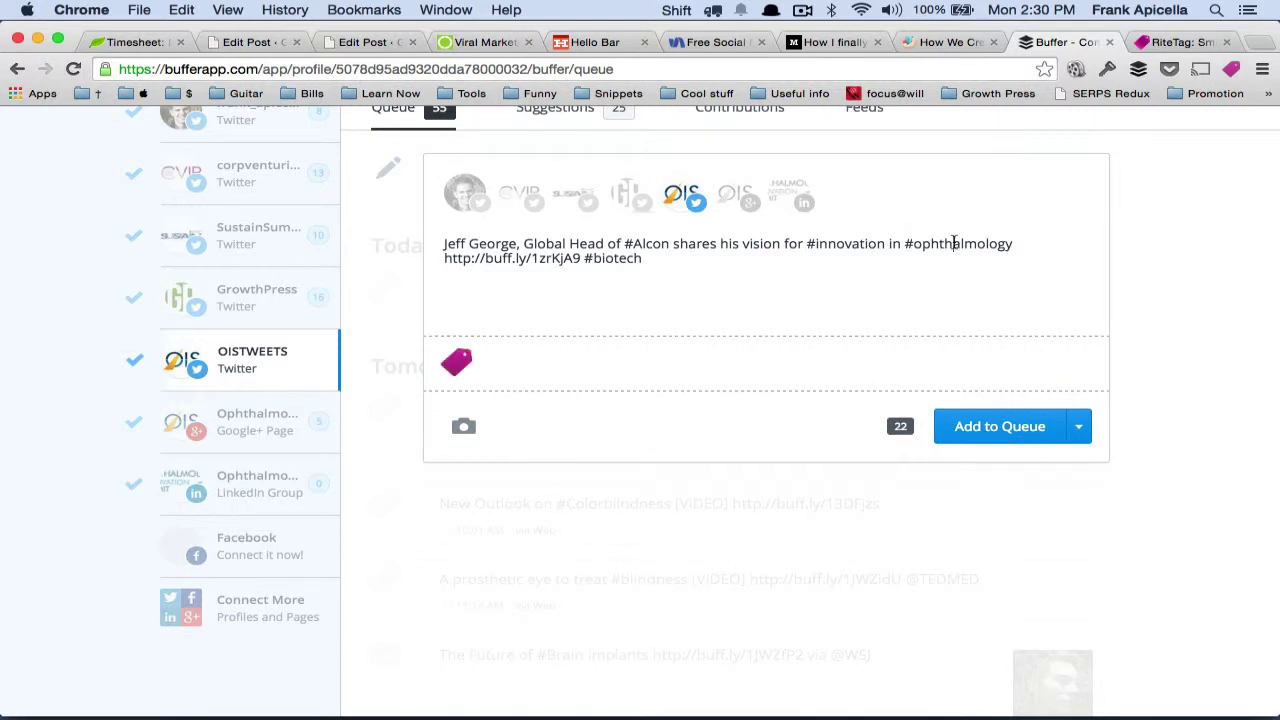
left_click(605, 362)
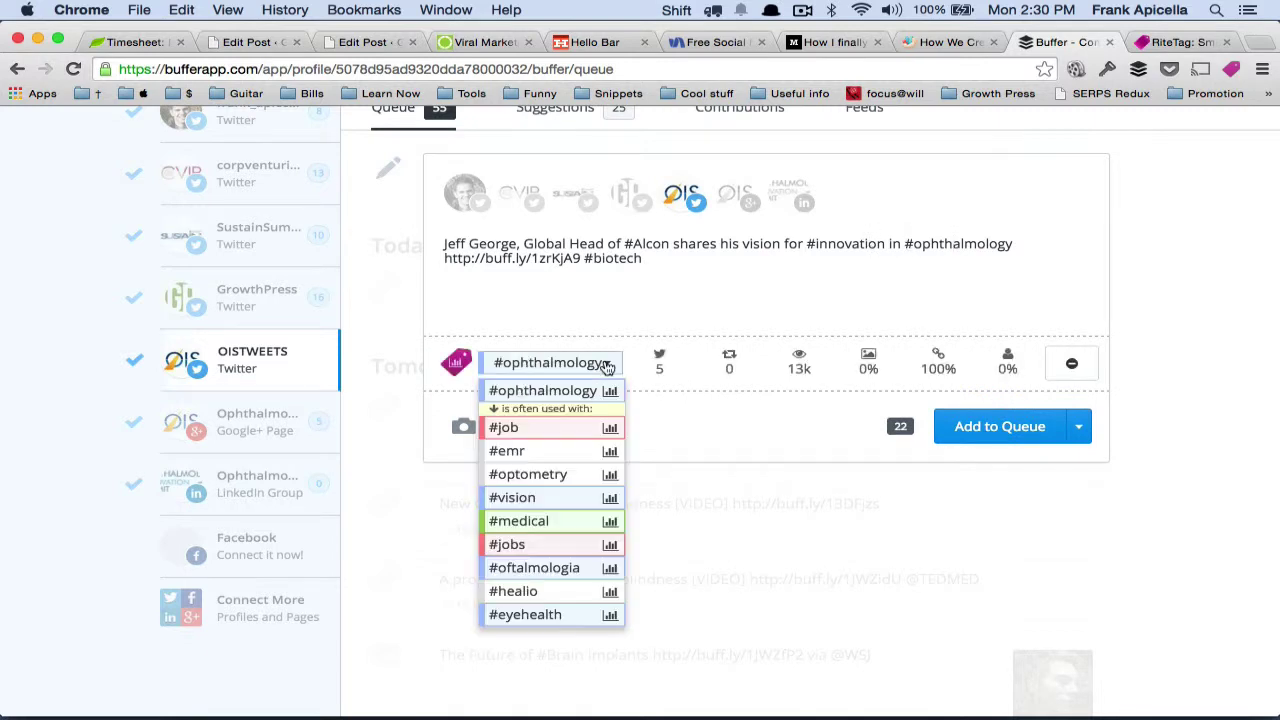
left_click(752, 457)
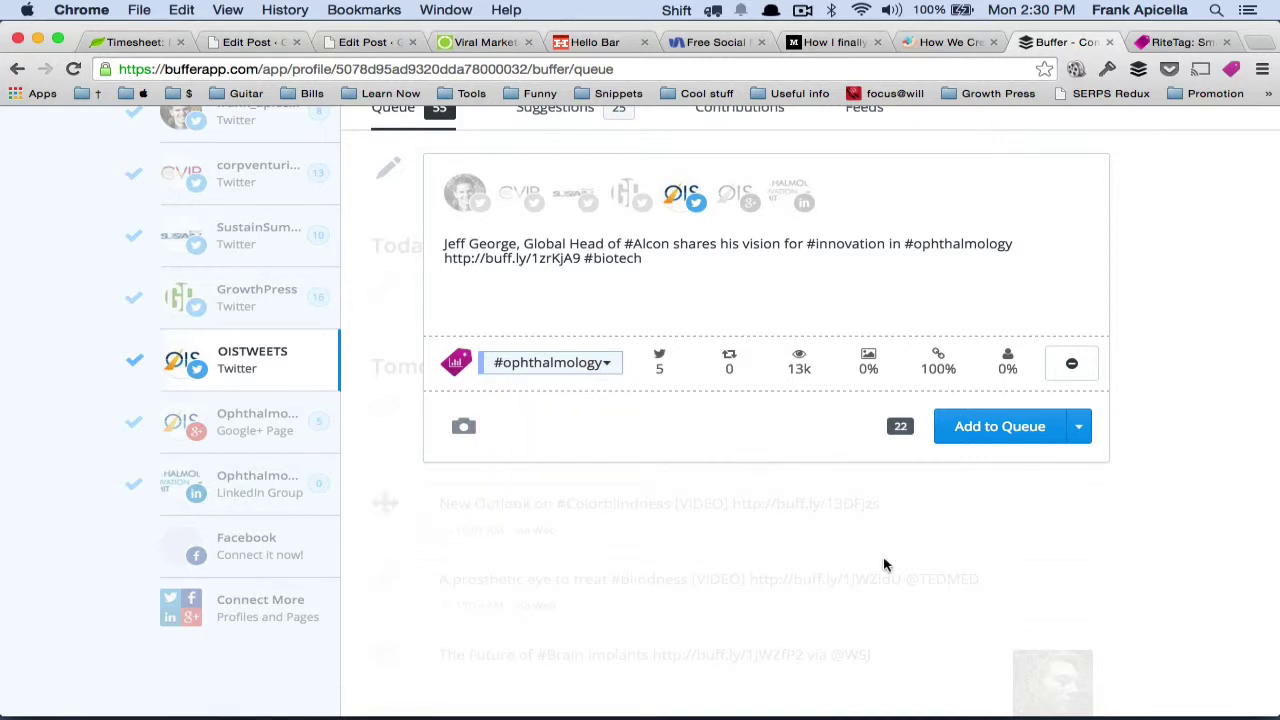
Step: Try adding the Ophthalmology Innovation Summit Google+ page as a second destination for the draft post
scroll(808, 557, "up", 2)
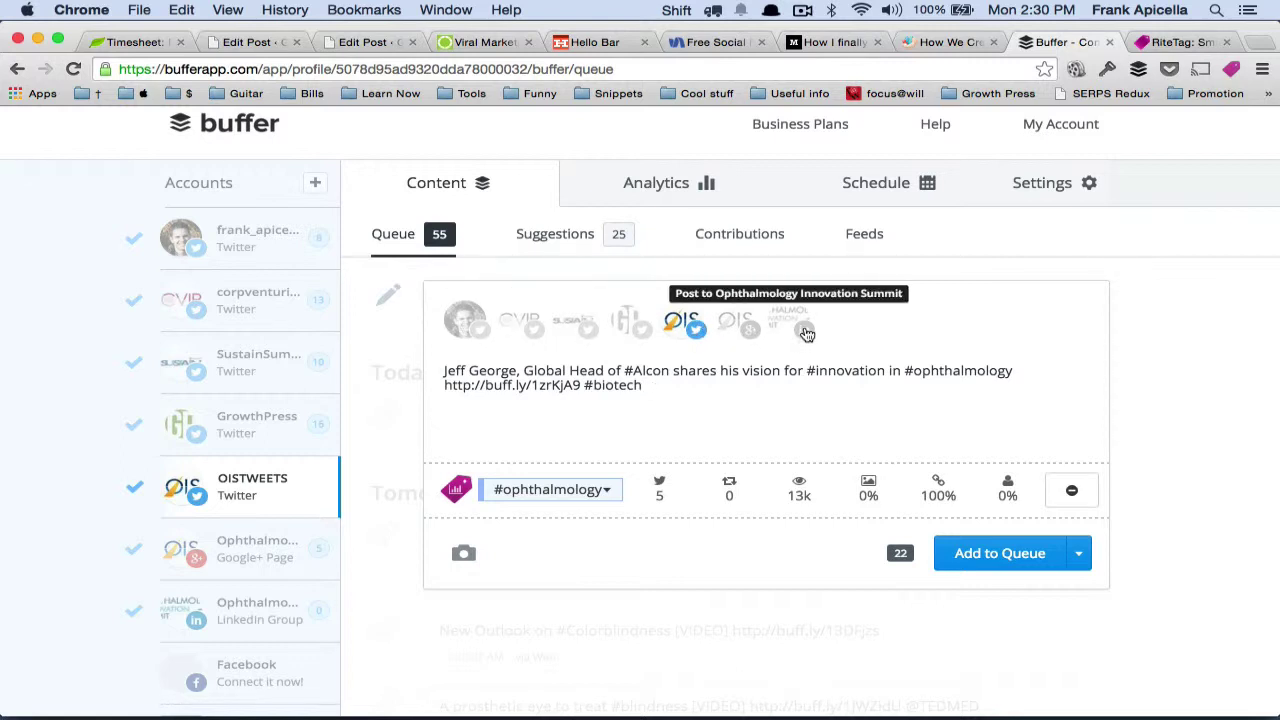
left_click(735, 322)
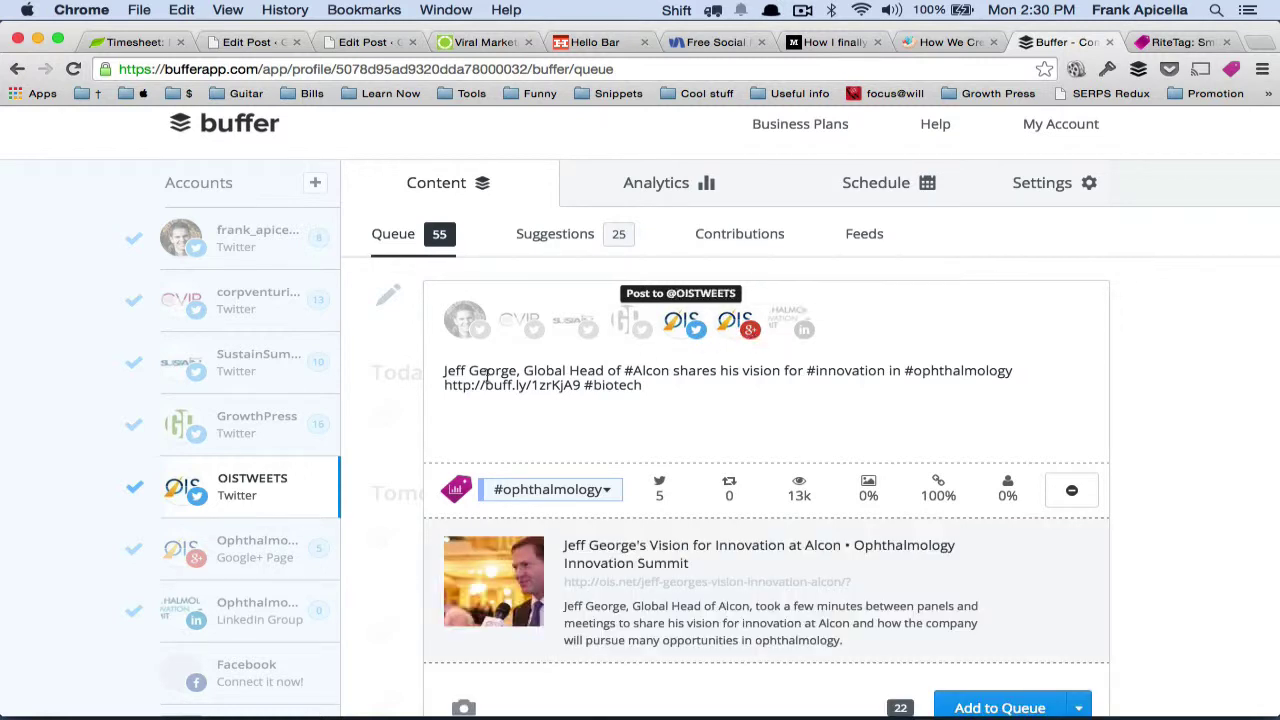
left_click(755, 325)
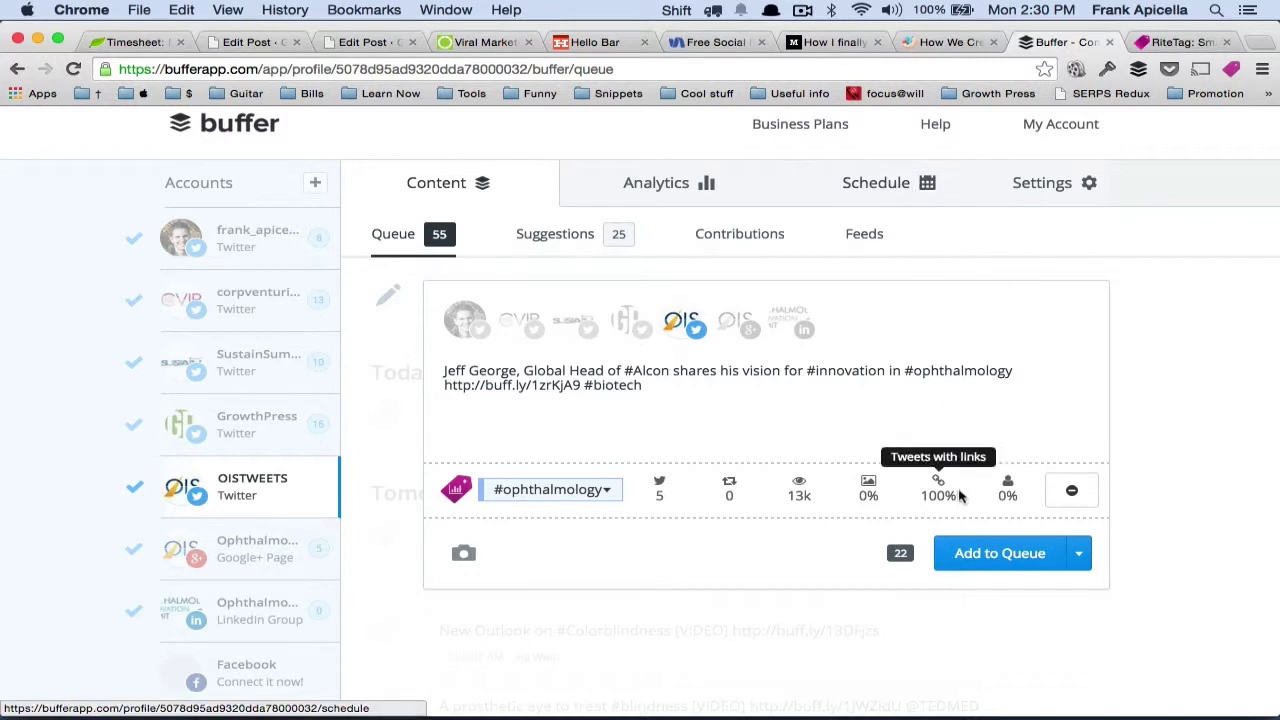
Step: Open the OISTWEETS account's posting schedule and review its Saturday posting times
left_click(885, 190)
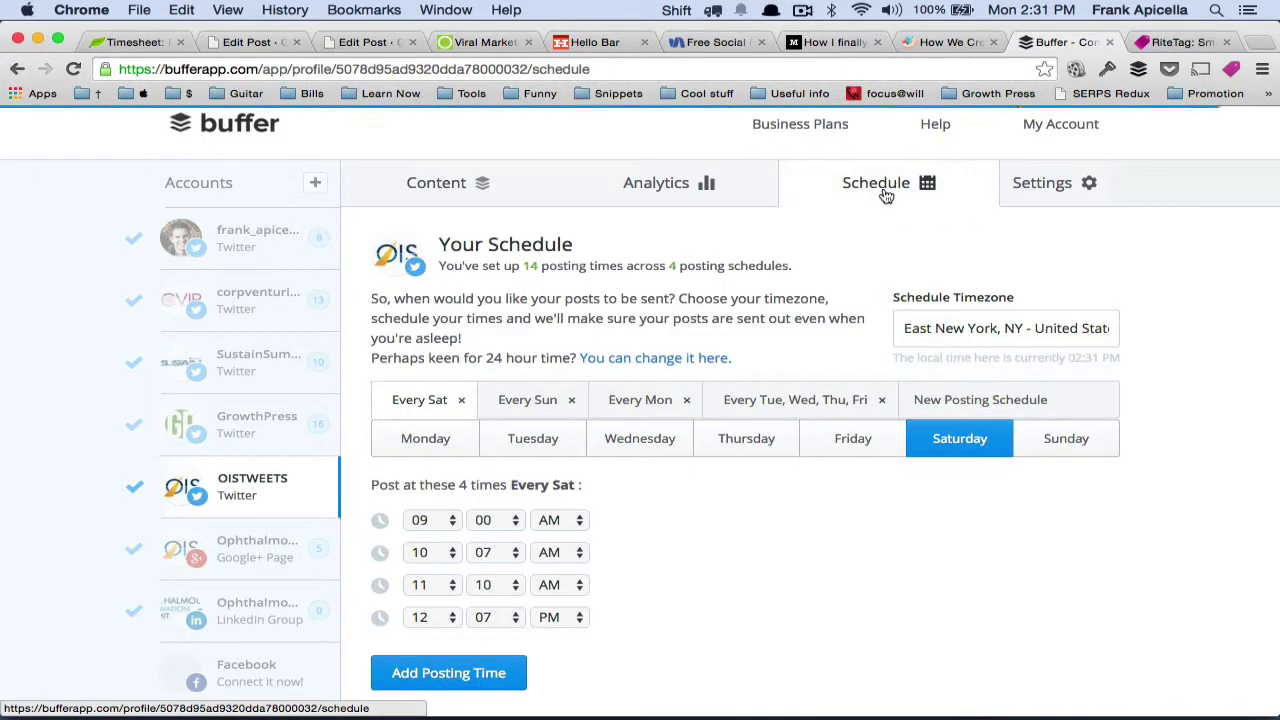
scroll(654, 605, "down", 2)
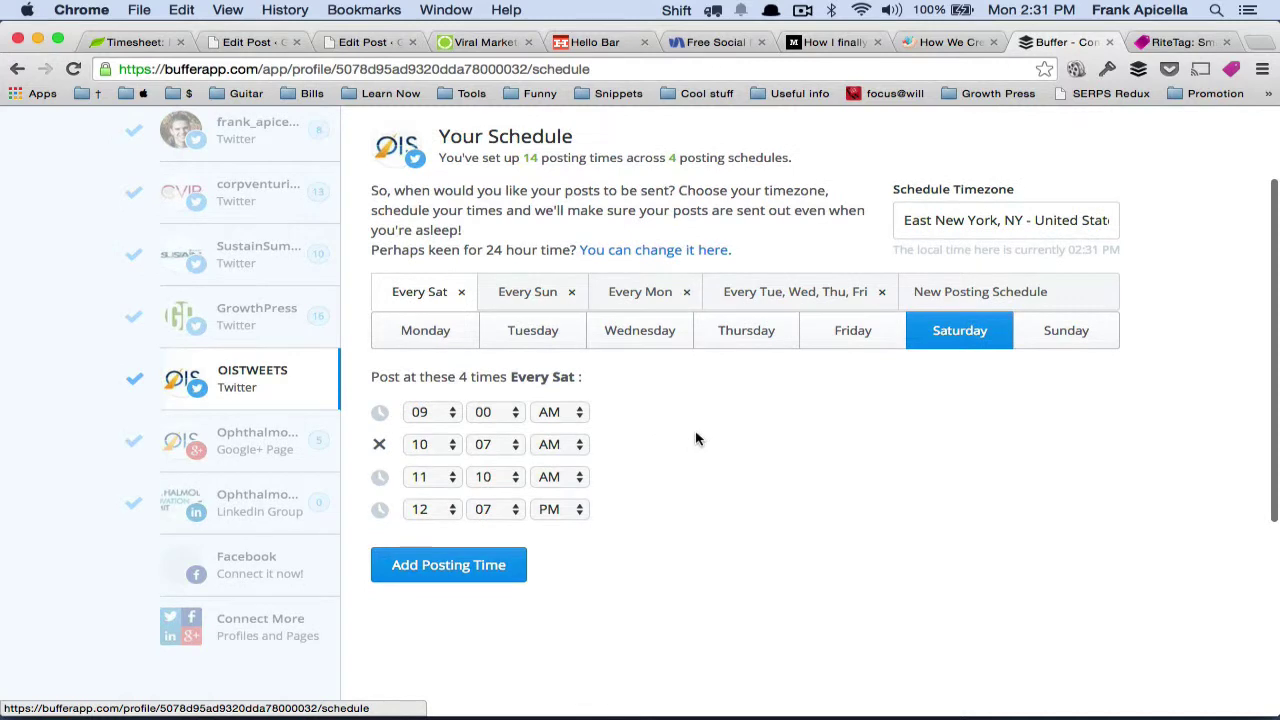
Step: Try moving the Saturday posting schedule to Monday by enabling Monday and disabling Saturday
left_click(411, 340)
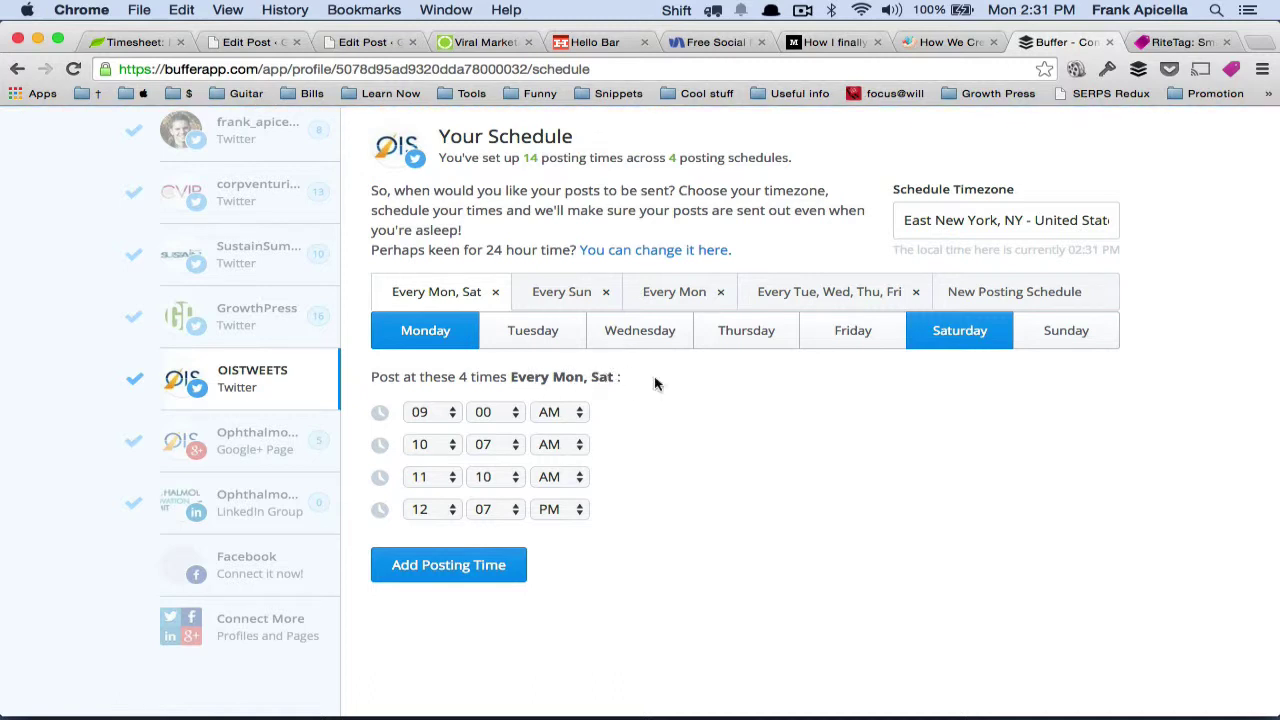
left_click(957, 338)
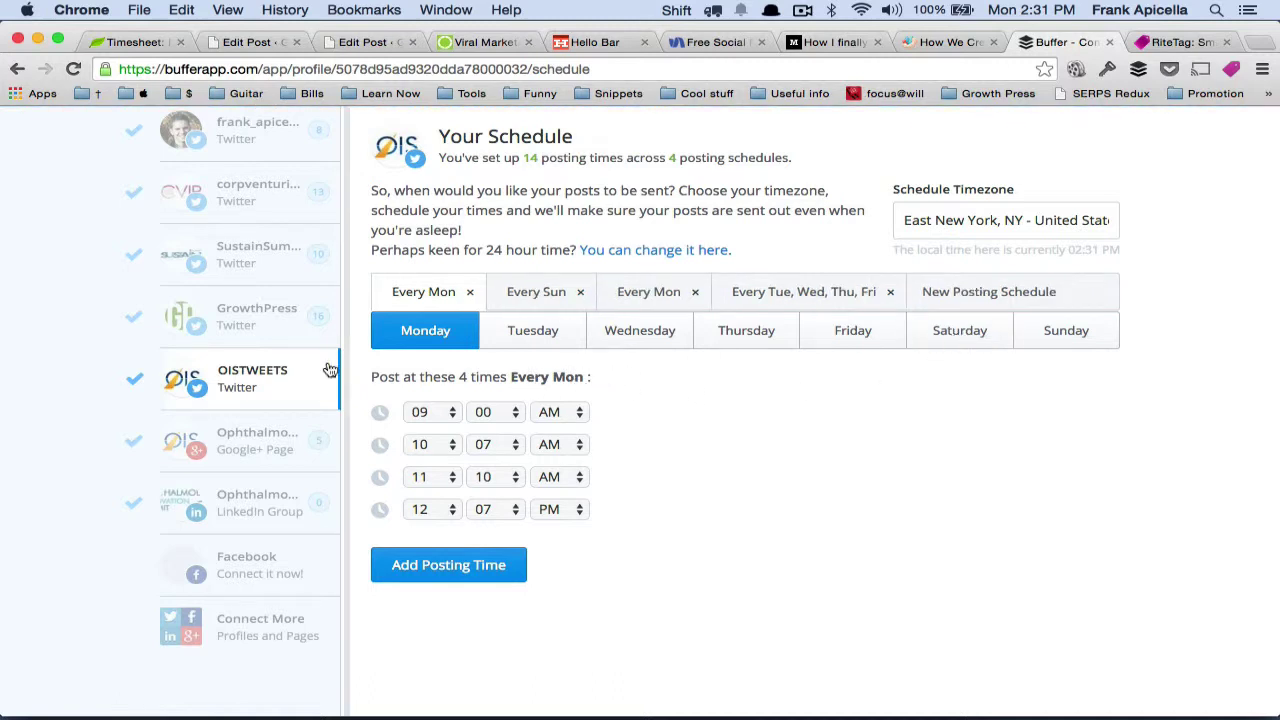
left_click(410, 293)
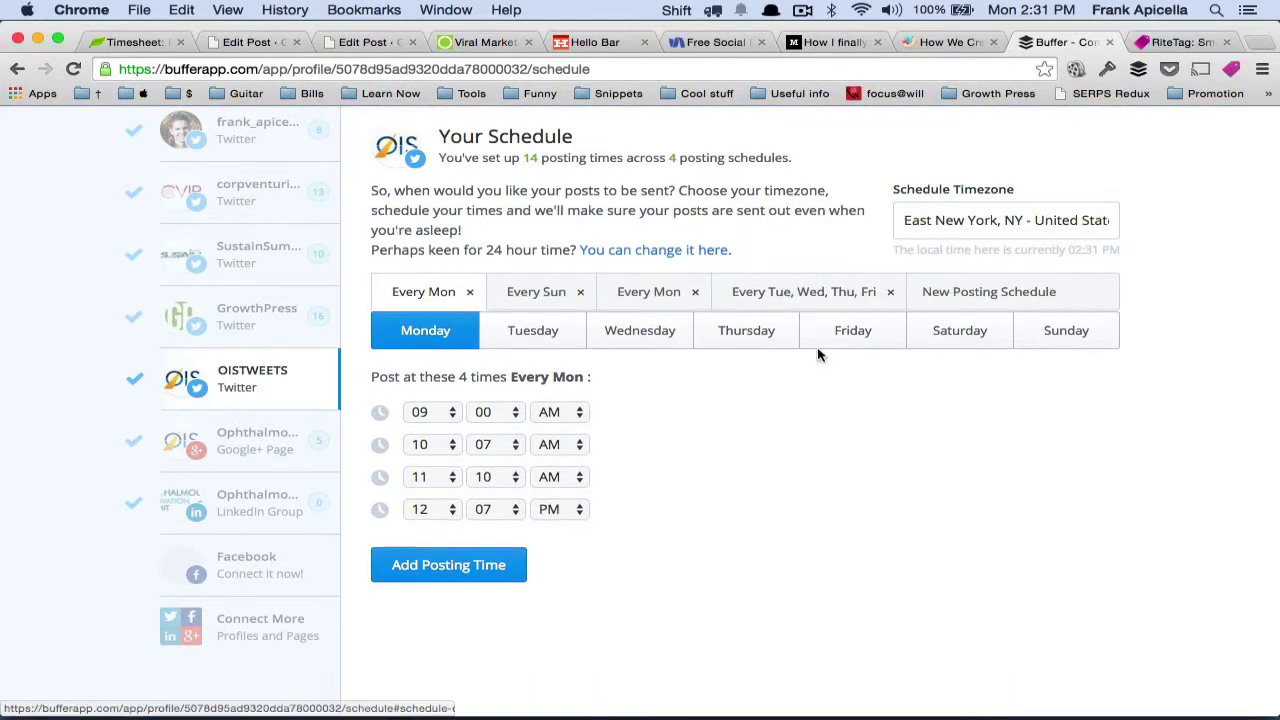
left_click(946, 341)
Step: Compare the posting times of the Sunday schedule and the two Monday schedules
left_click(531, 291)
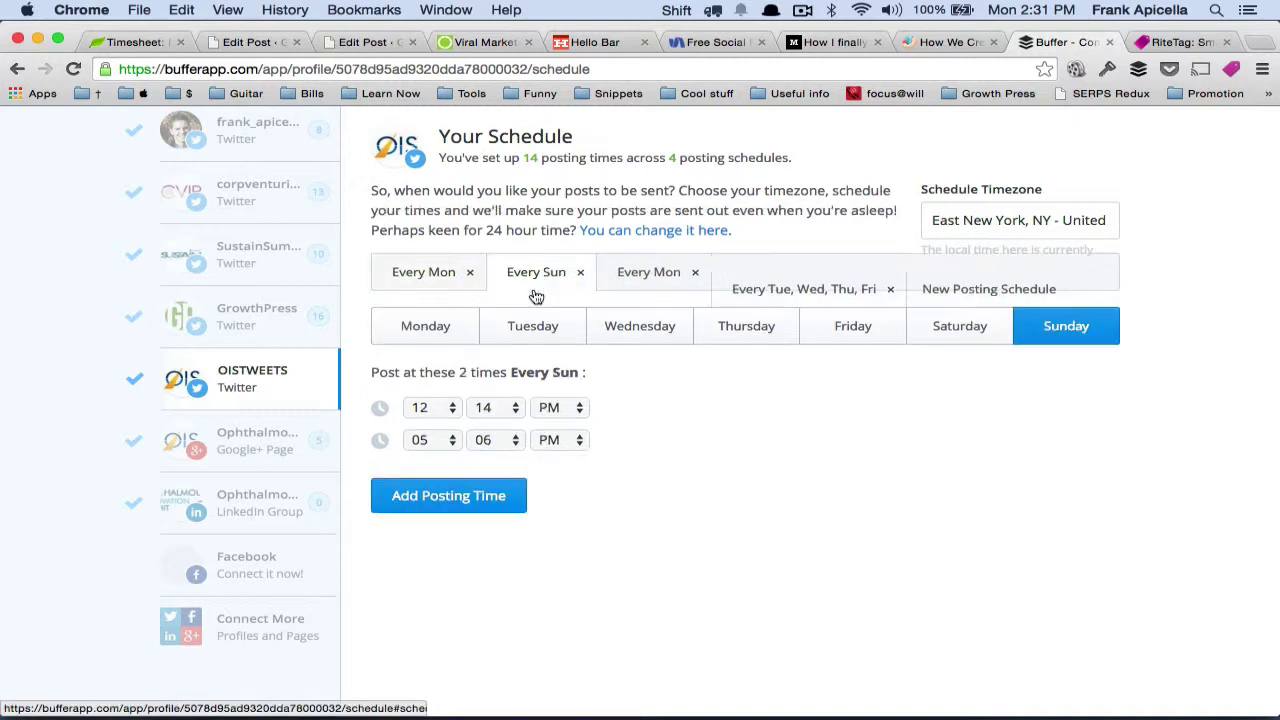
left_click(430, 285)
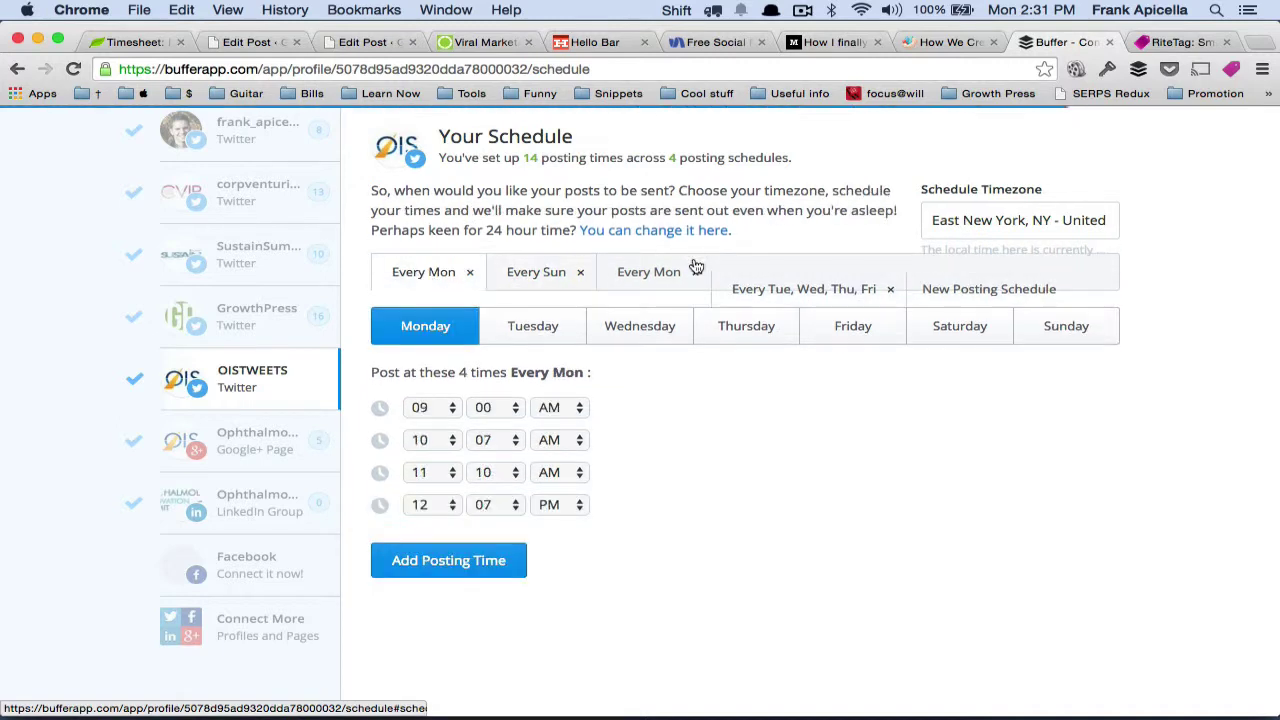
left_click(527, 298)
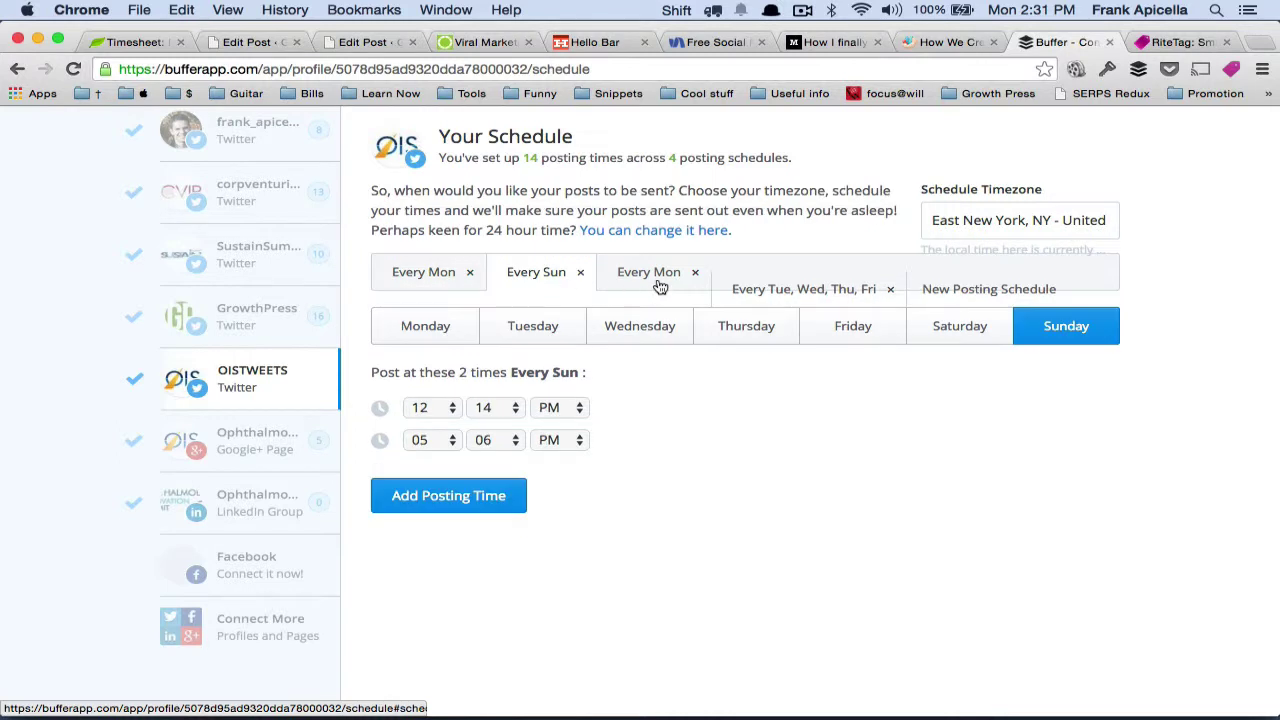
left_click(647, 291)
Step: Assign the first posting schedule to Saturday only, removing Monday from it
left_click(412, 283)
left_click(975, 329)
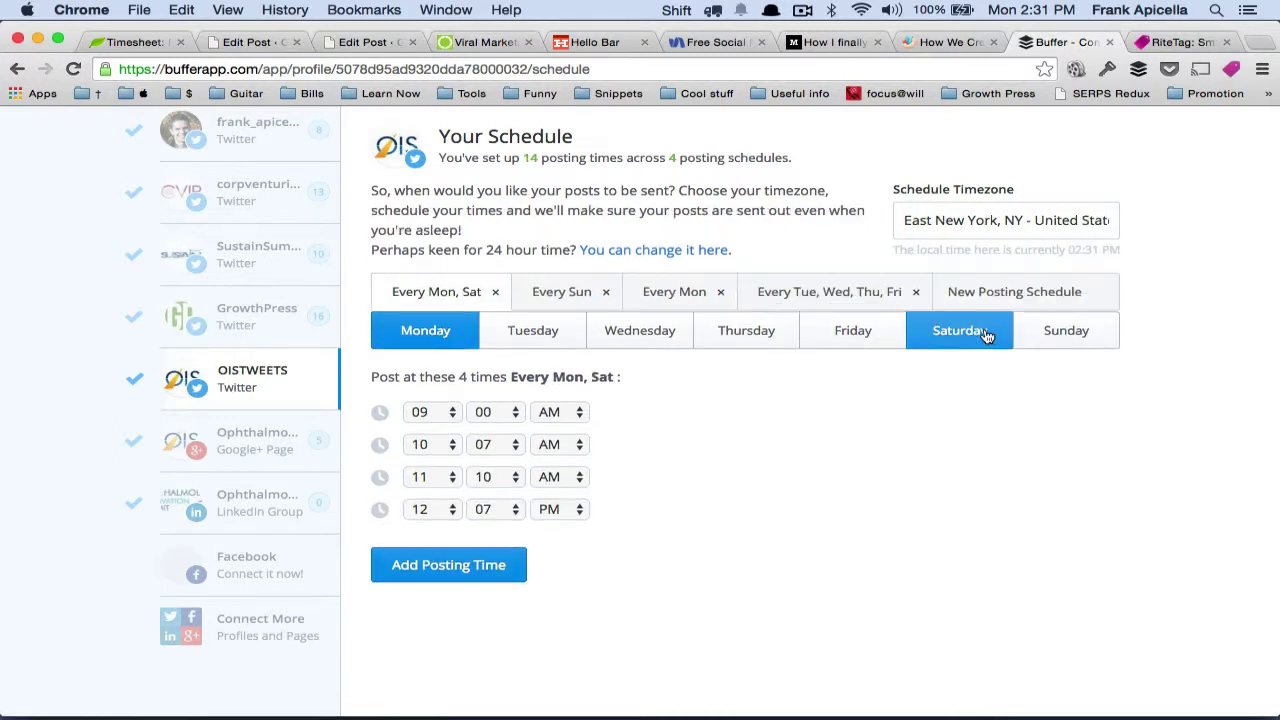
left_click(423, 328)
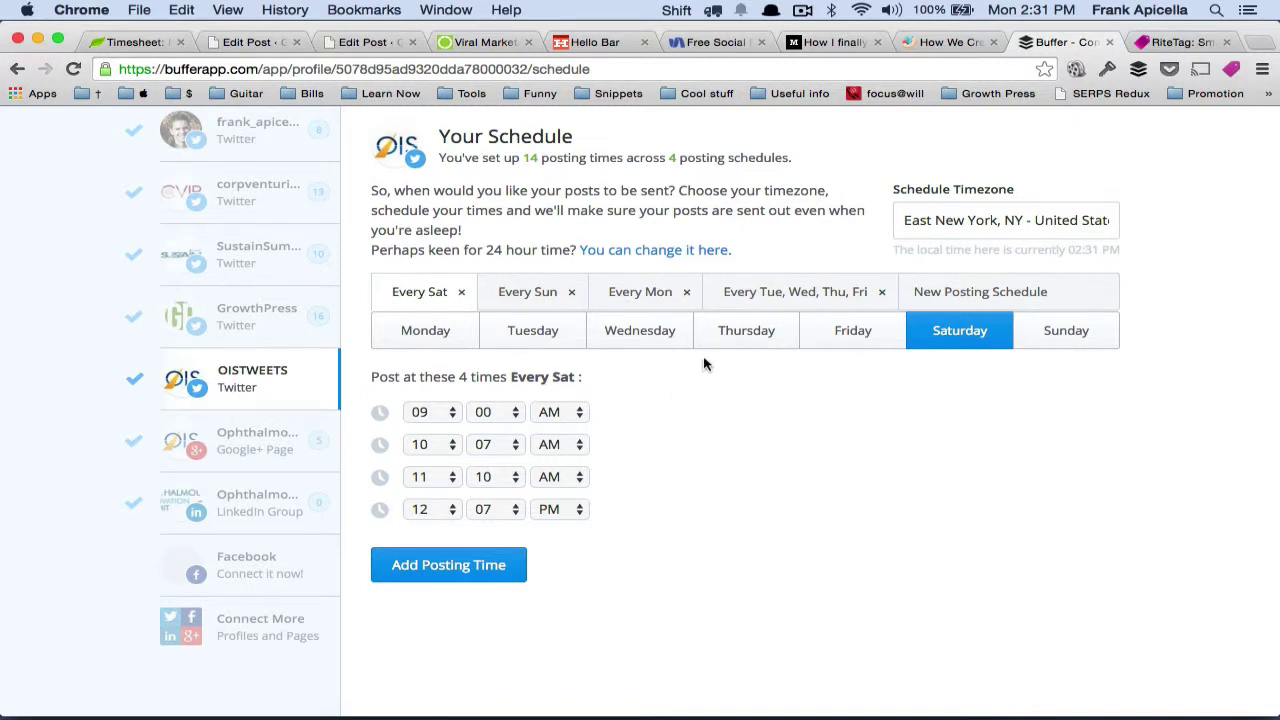
Step: Review the posting times of the OISTWEETS account's Saturday, Sunday, Monday and Tuesday-to-Friday schedules
scroll(870, 465, "up", 2)
scroll(791, 520, "down", 1)
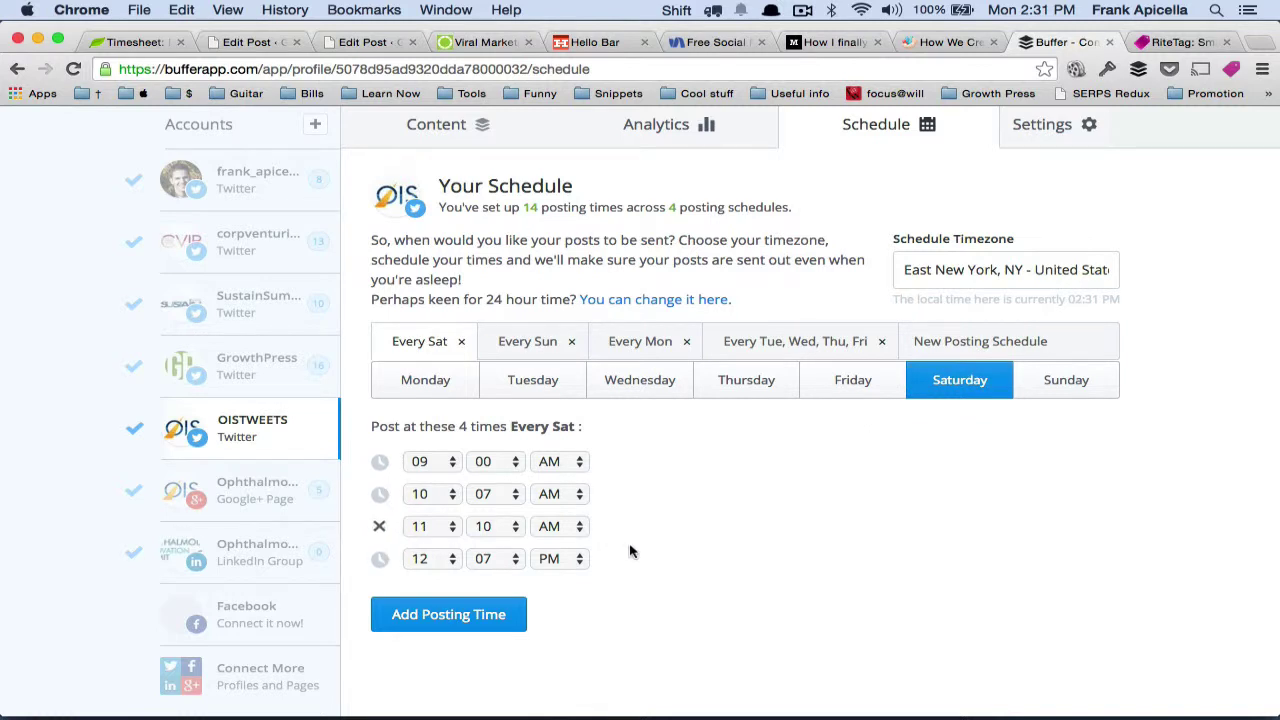
left_click(524, 336)
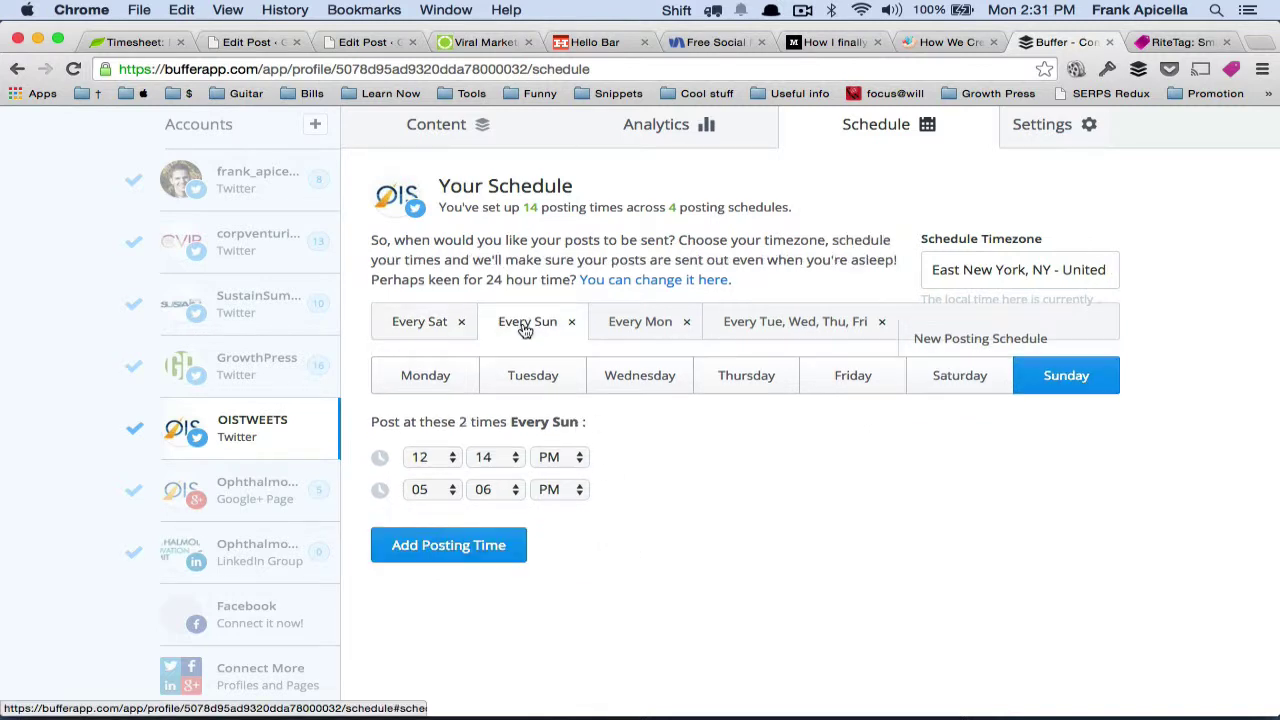
left_click(645, 343)
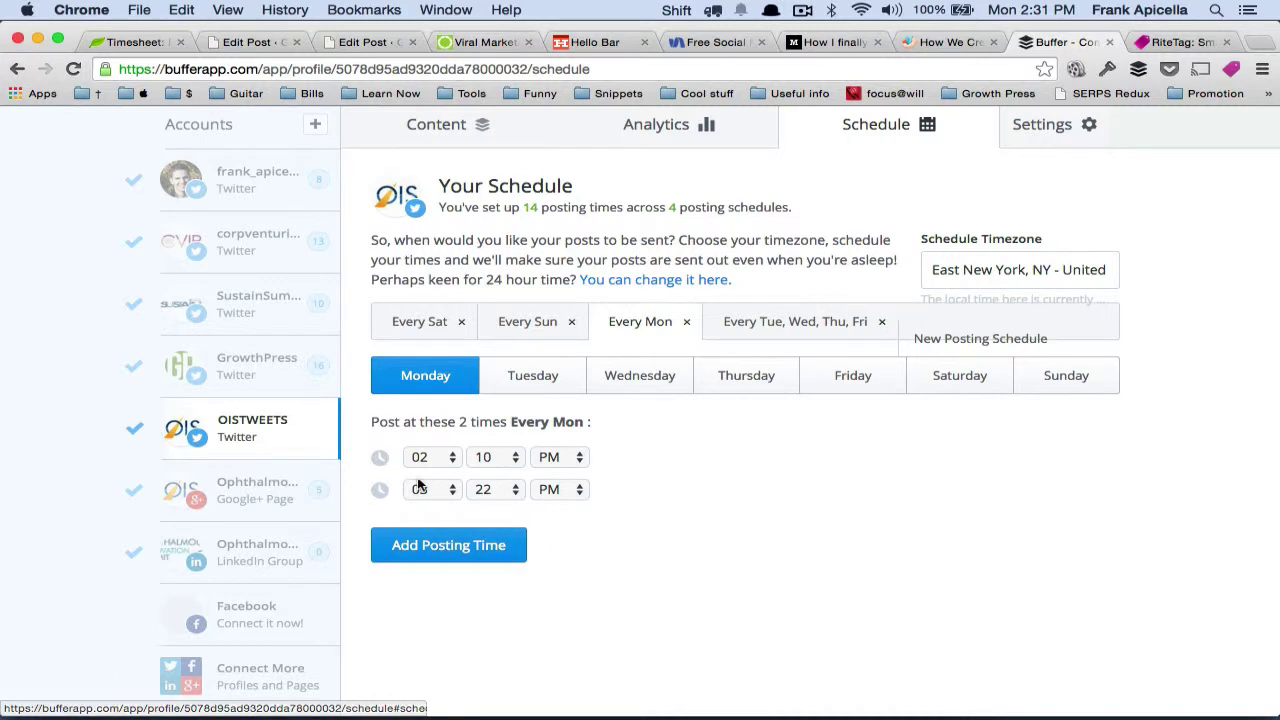
left_click(776, 341)
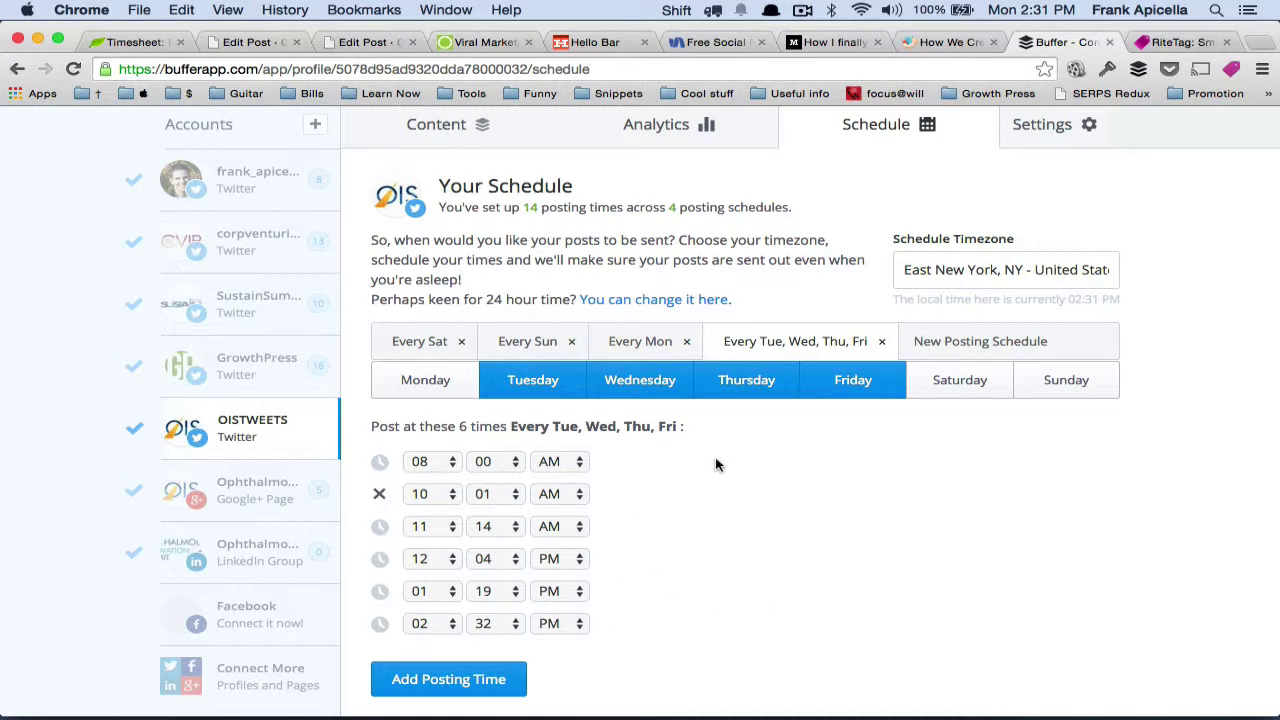
left_click(645, 341)
left_click(541, 328)
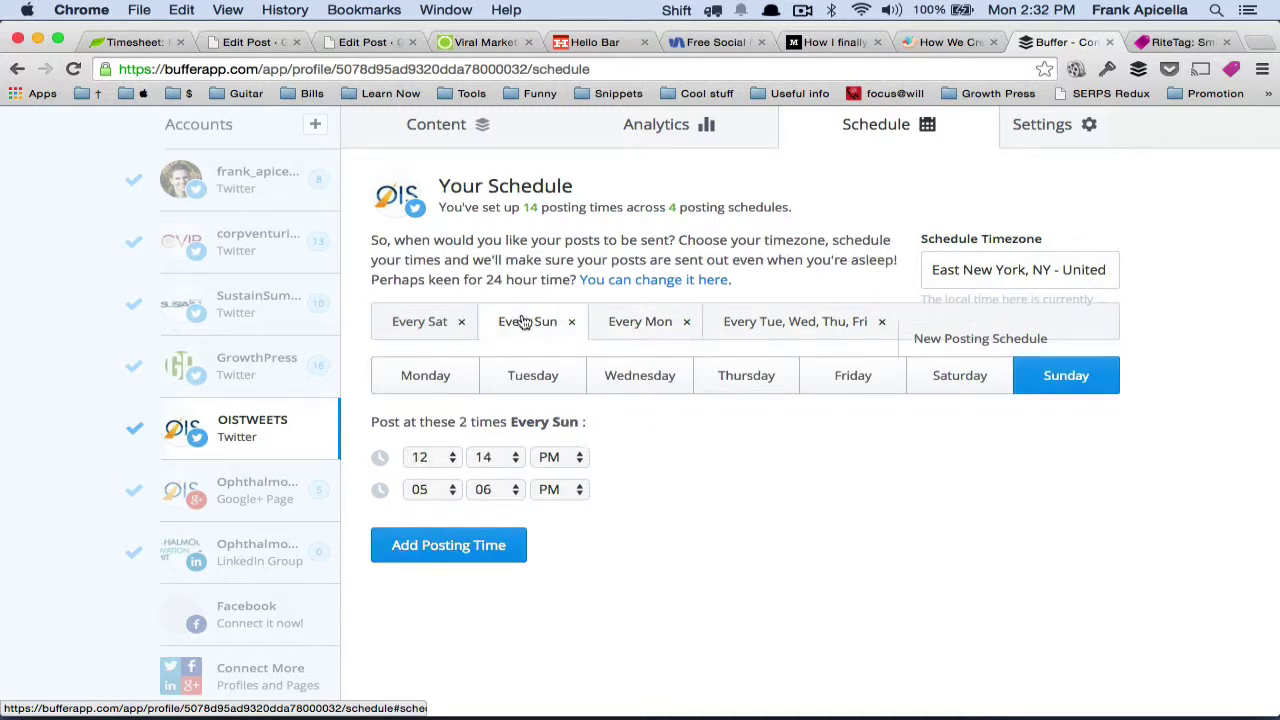
left_click(408, 330)
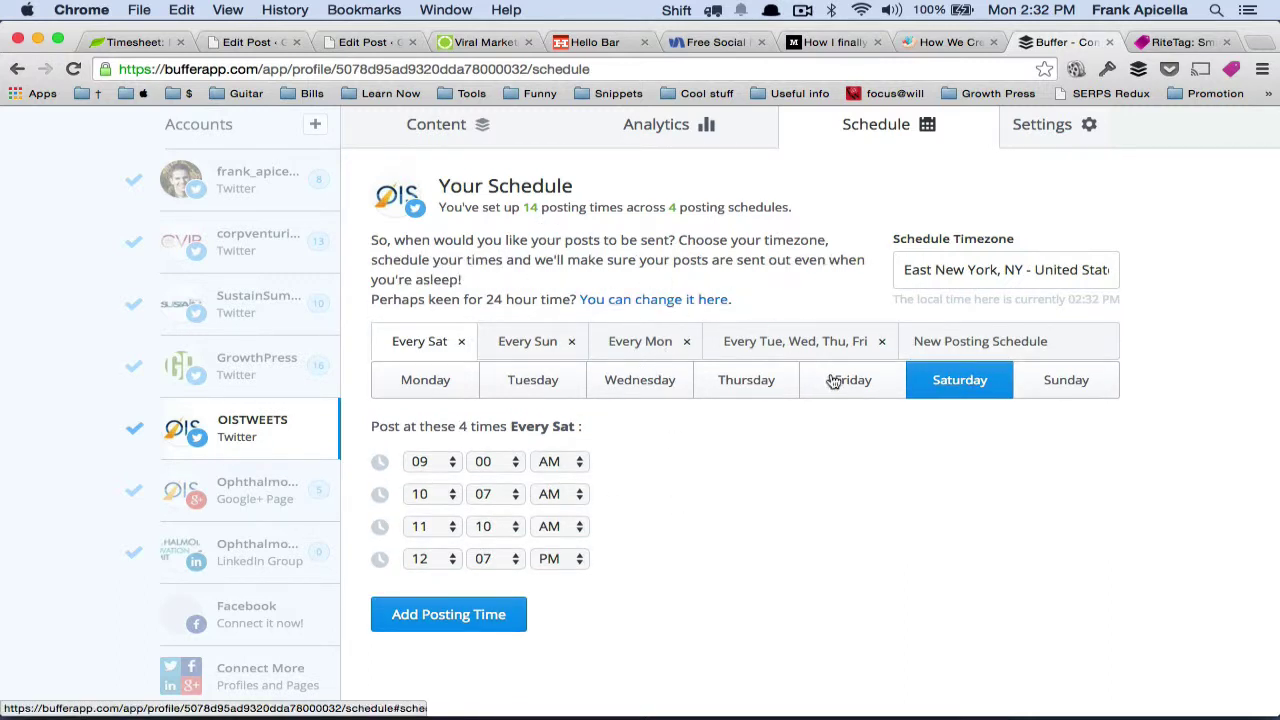
left_click(643, 340)
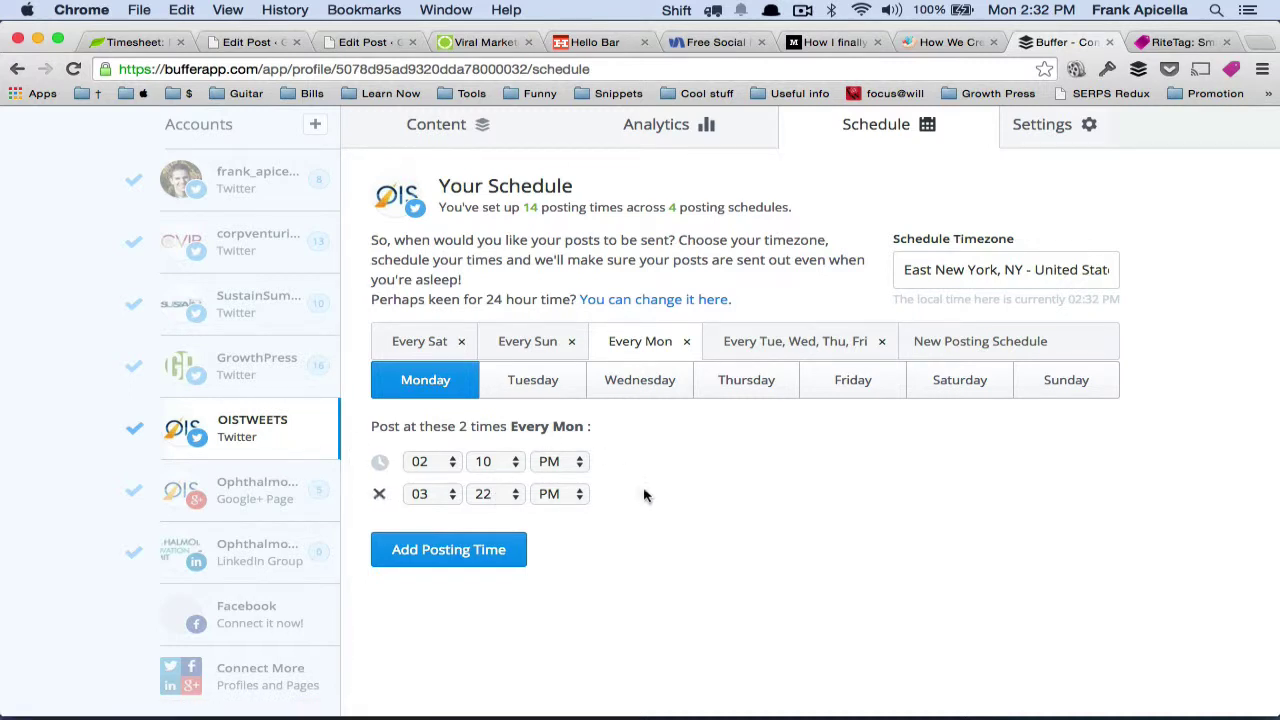
left_click(791, 340)
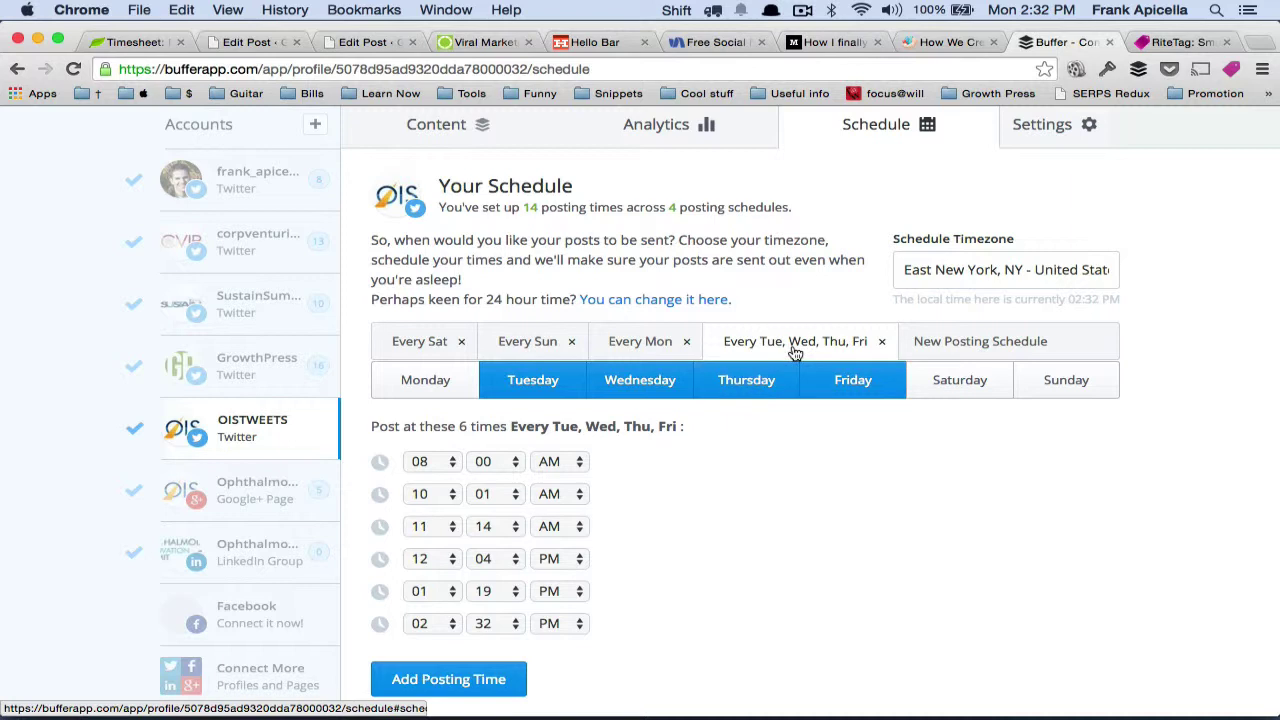
left_click(627, 345)
left_click(513, 326)
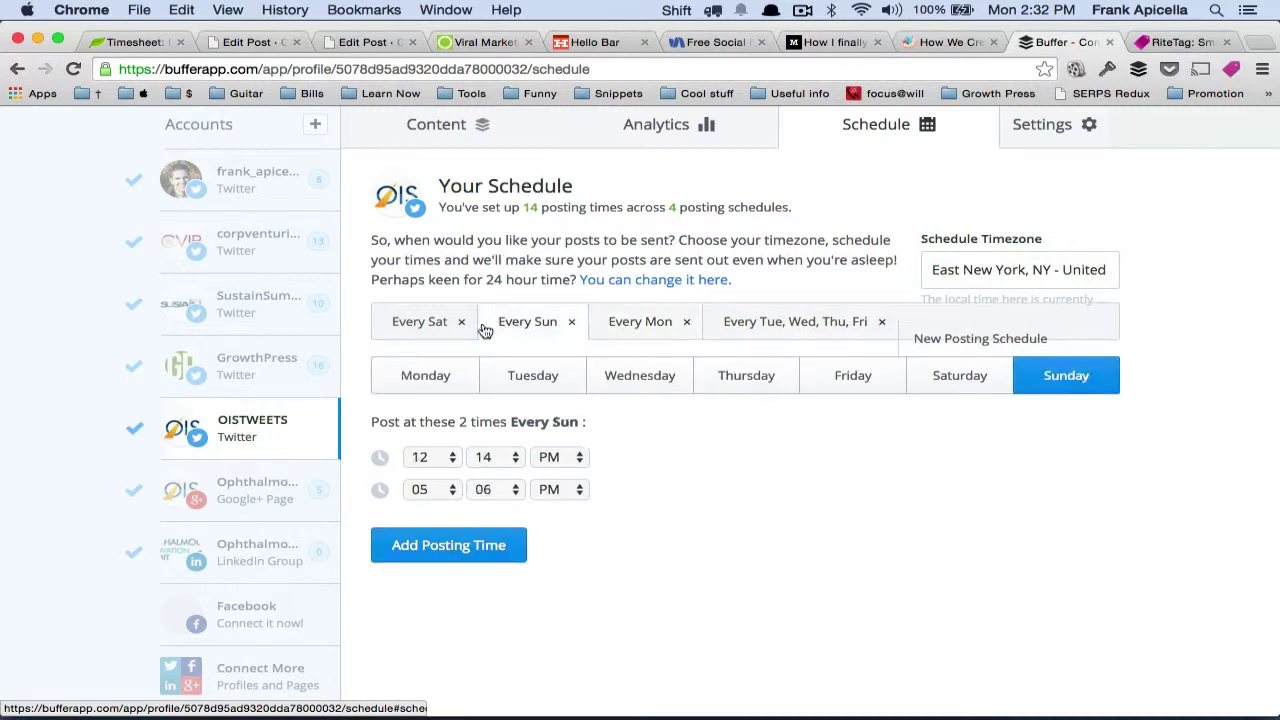
left_click(417, 328)
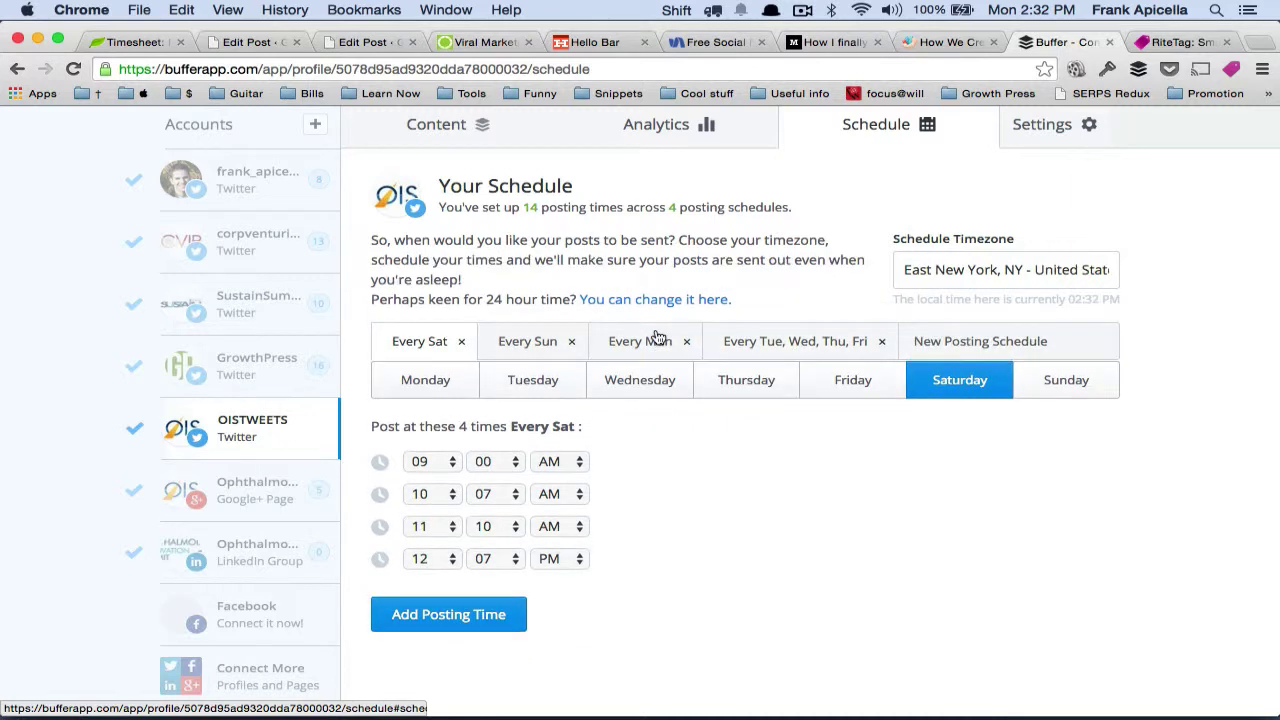
left_click(658, 336)
Step: Open tweriod.com in a new browser tab
key("super+t")
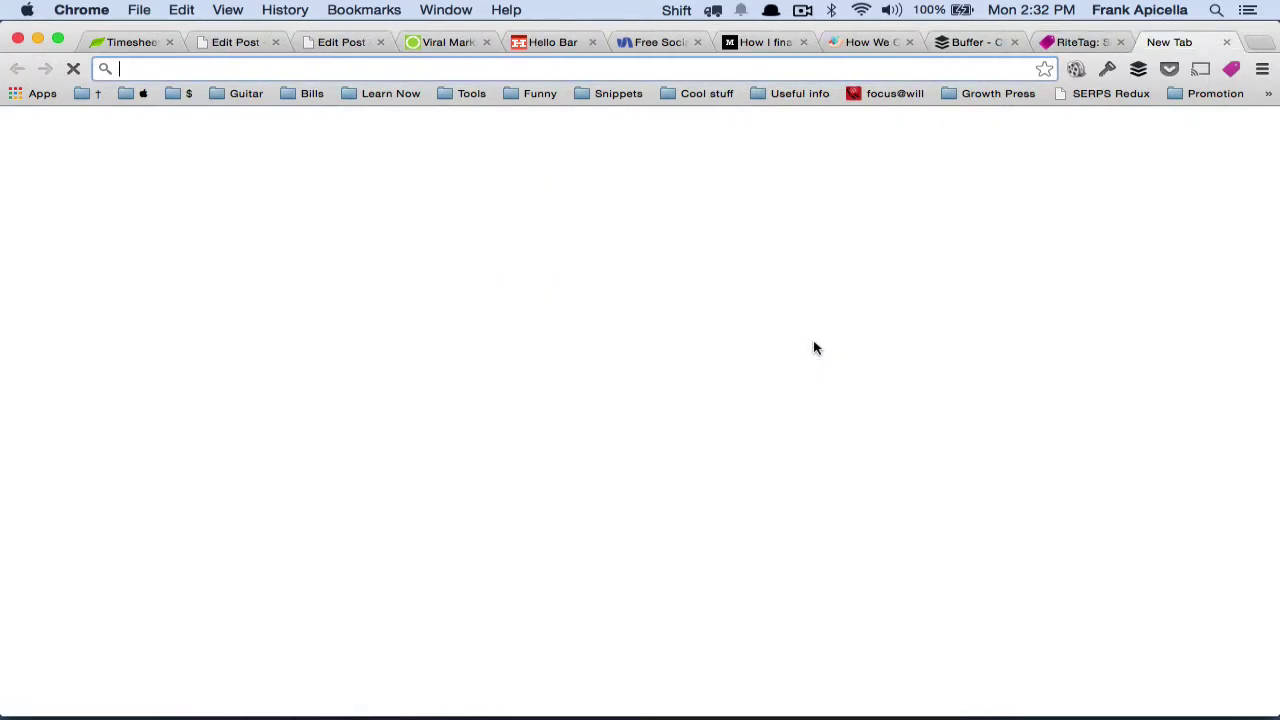
type("tweriod.c")
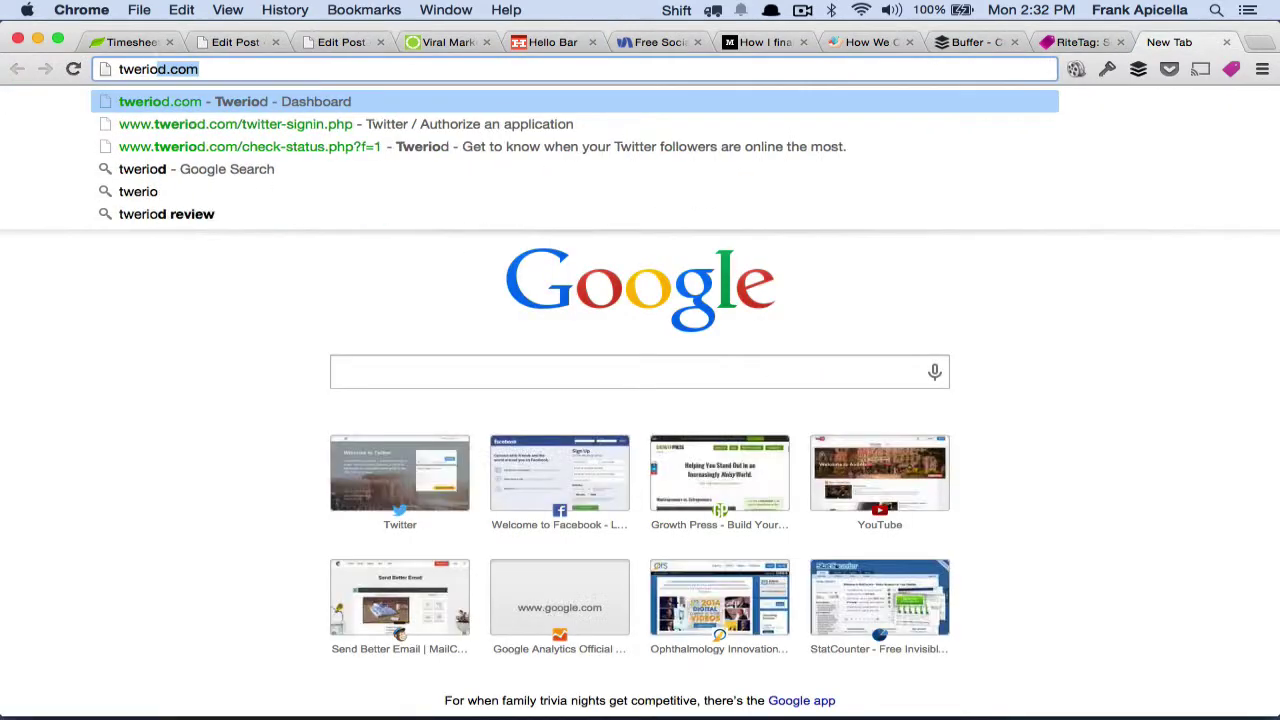
key("Return")
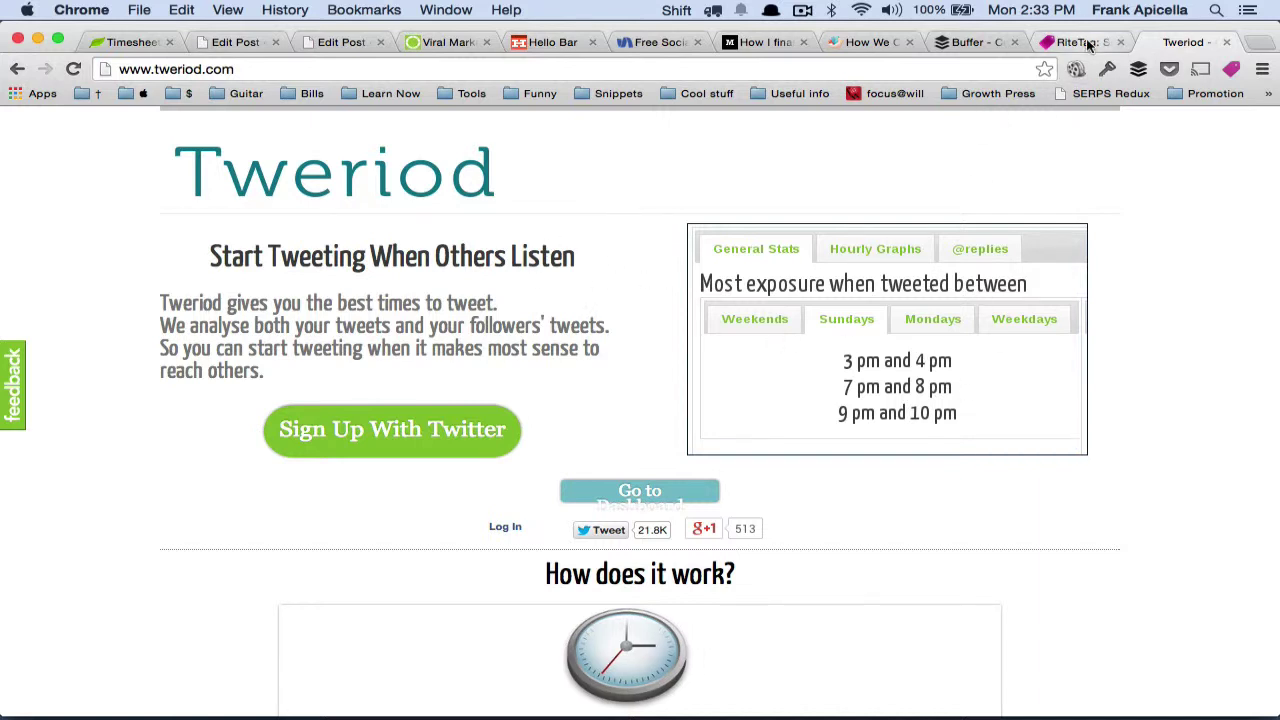
Step: Return to the Buffer schedule page and go through the posting times of each day's schedule again, ending on Tuesday to Friday
left_click(962, 43)
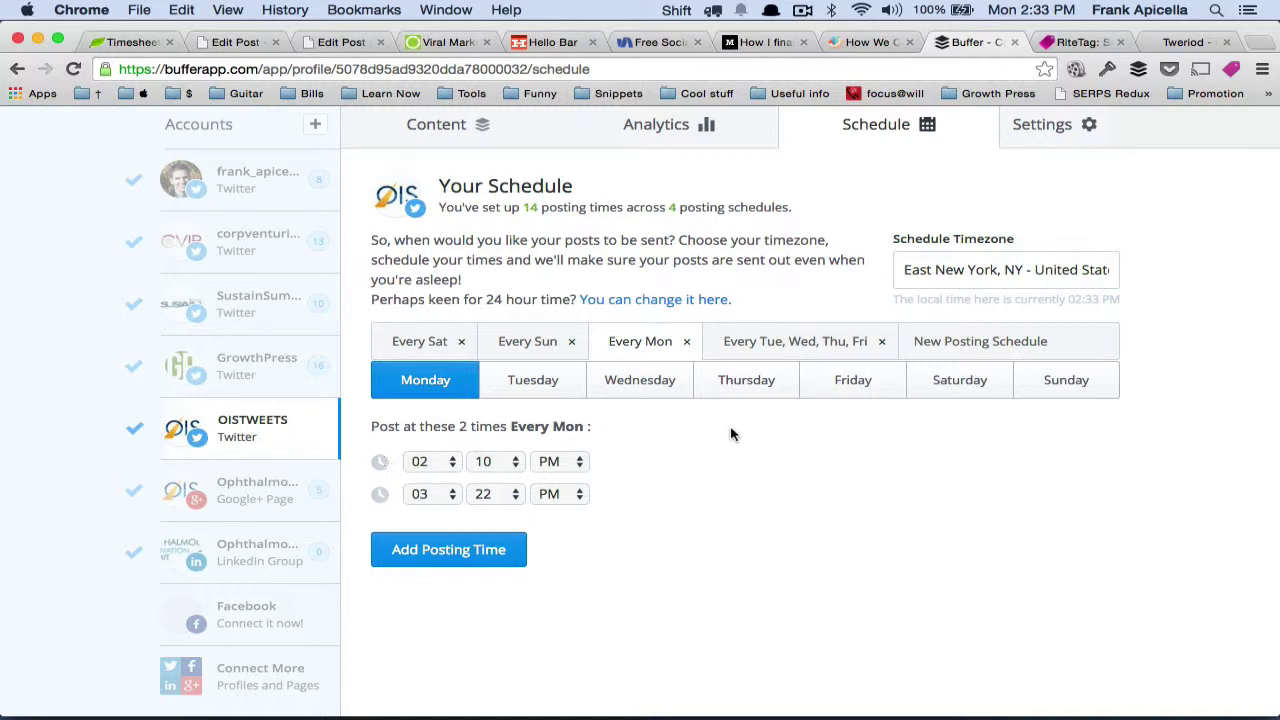
left_click(524, 340)
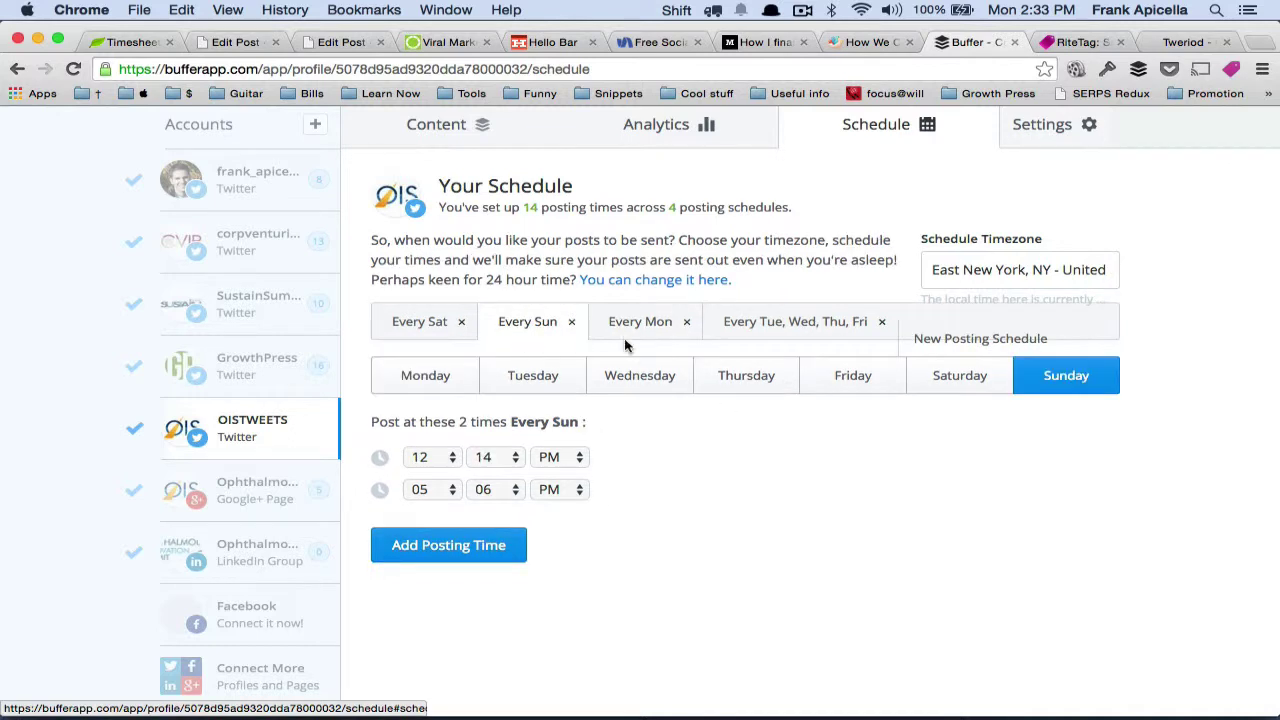
left_click(652, 324)
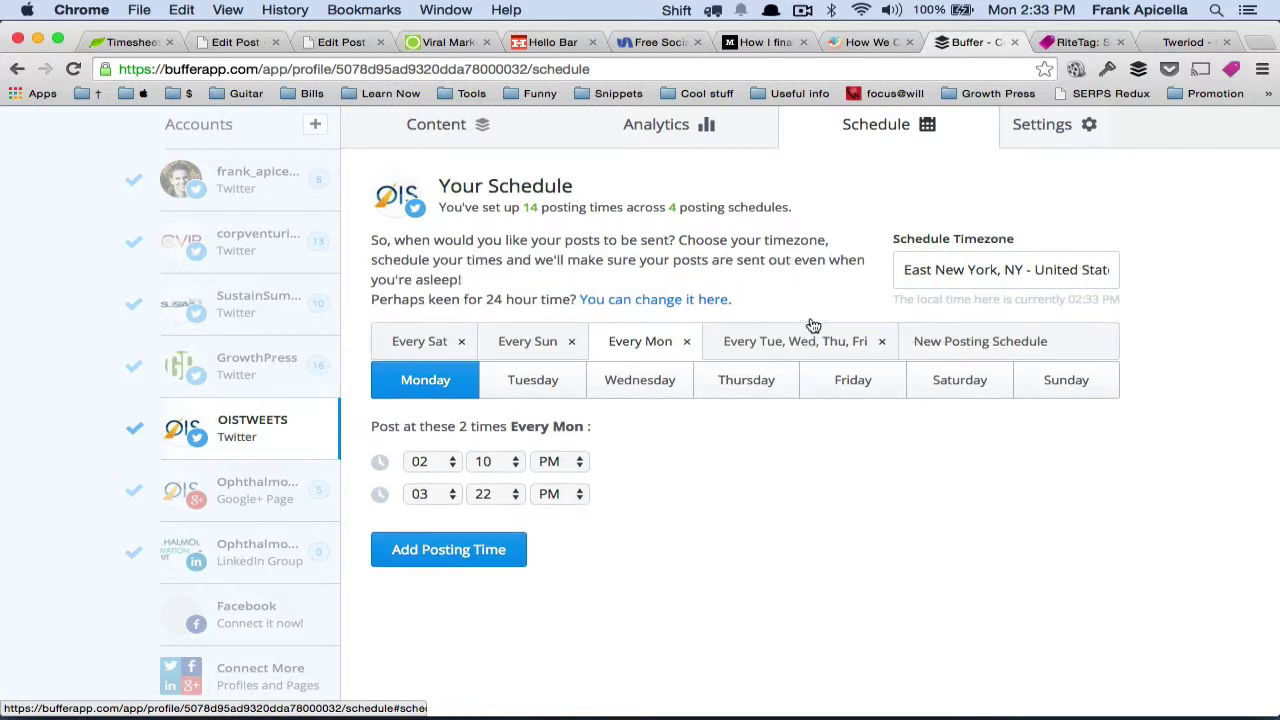
left_click(786, 356)
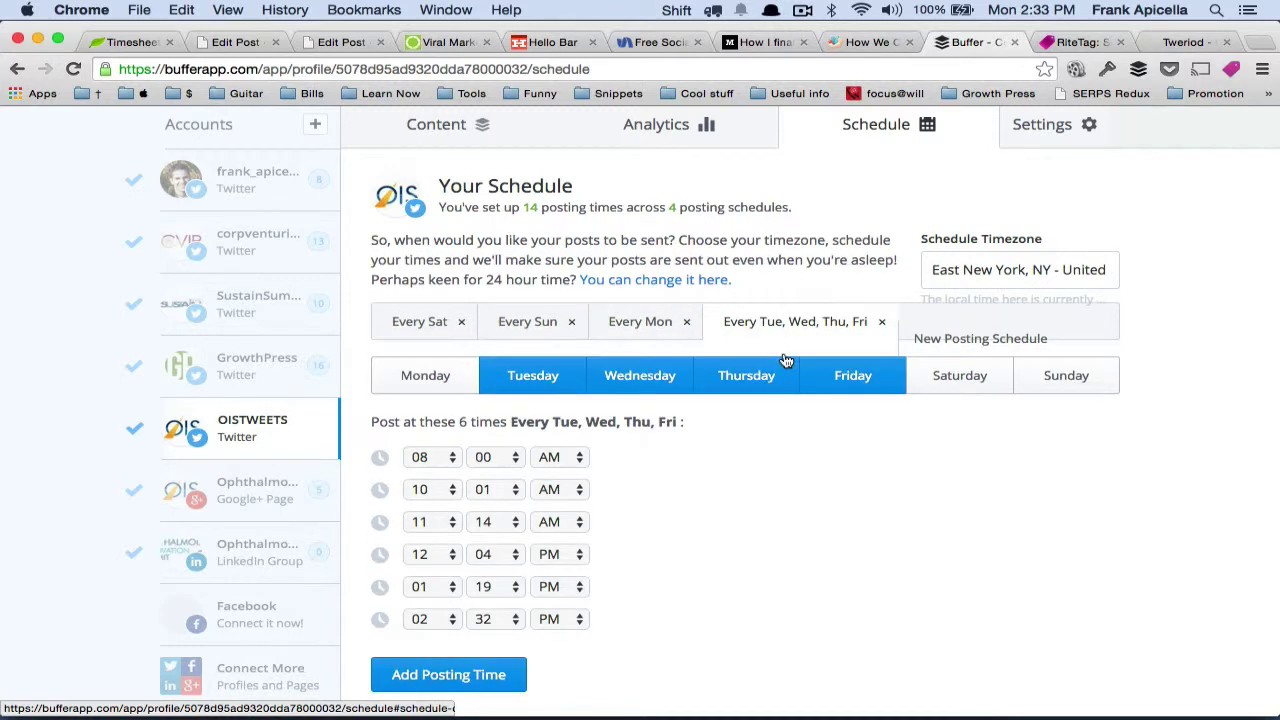
left_click(635, 355)
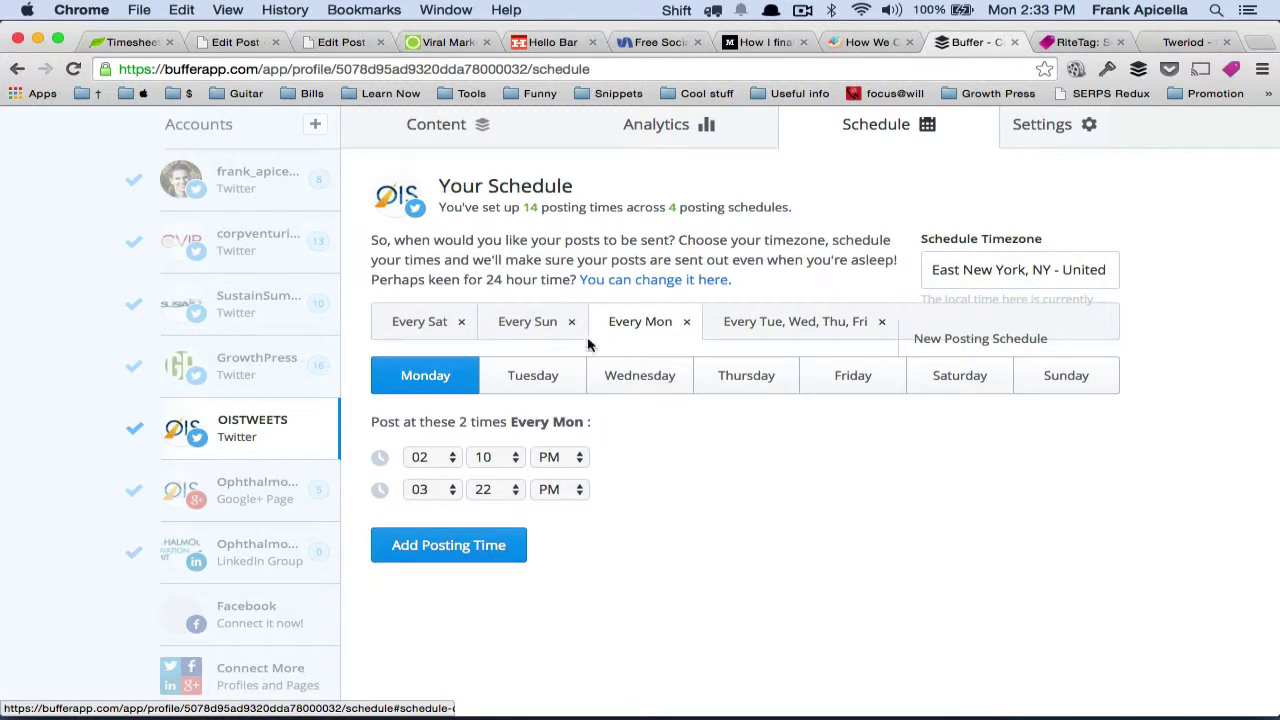
left_click(544, 335)
left_click(412, 334)
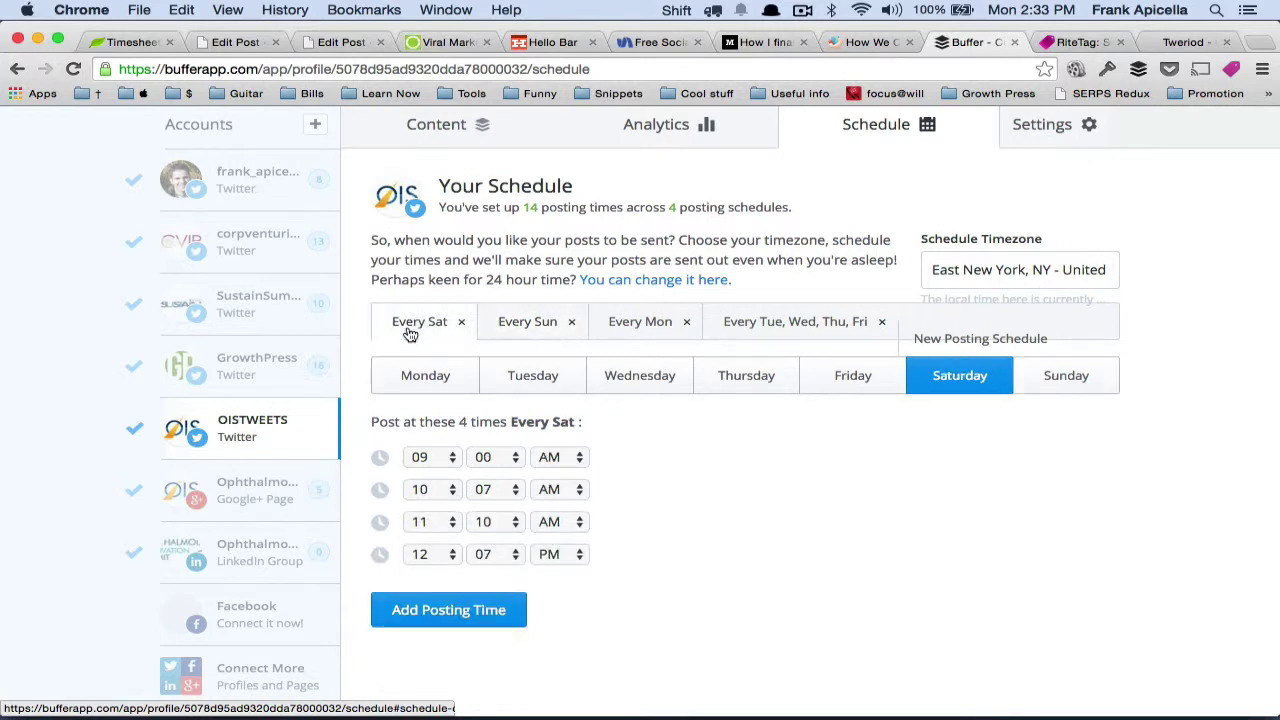
left_click(792, 326)
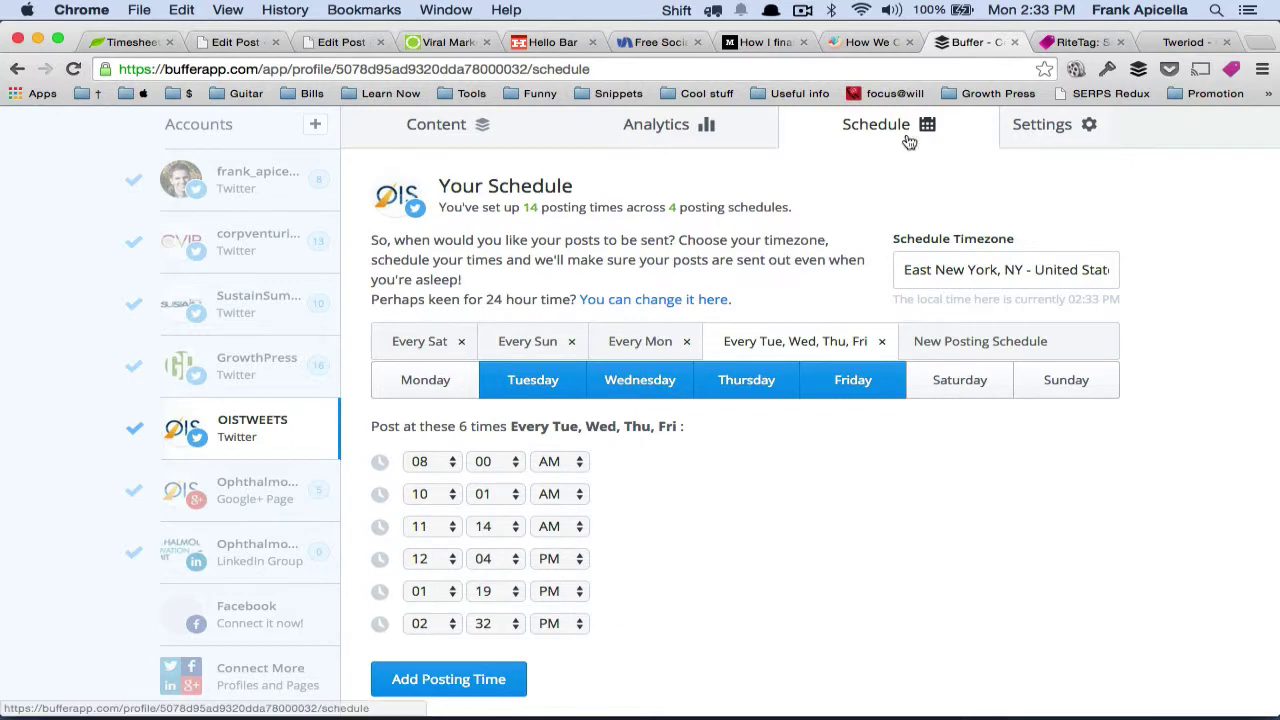
Step: Close the Tweriod and RiteTag pages and return to the Buffer schedule
left_click(1175, 45)
key("super+w")
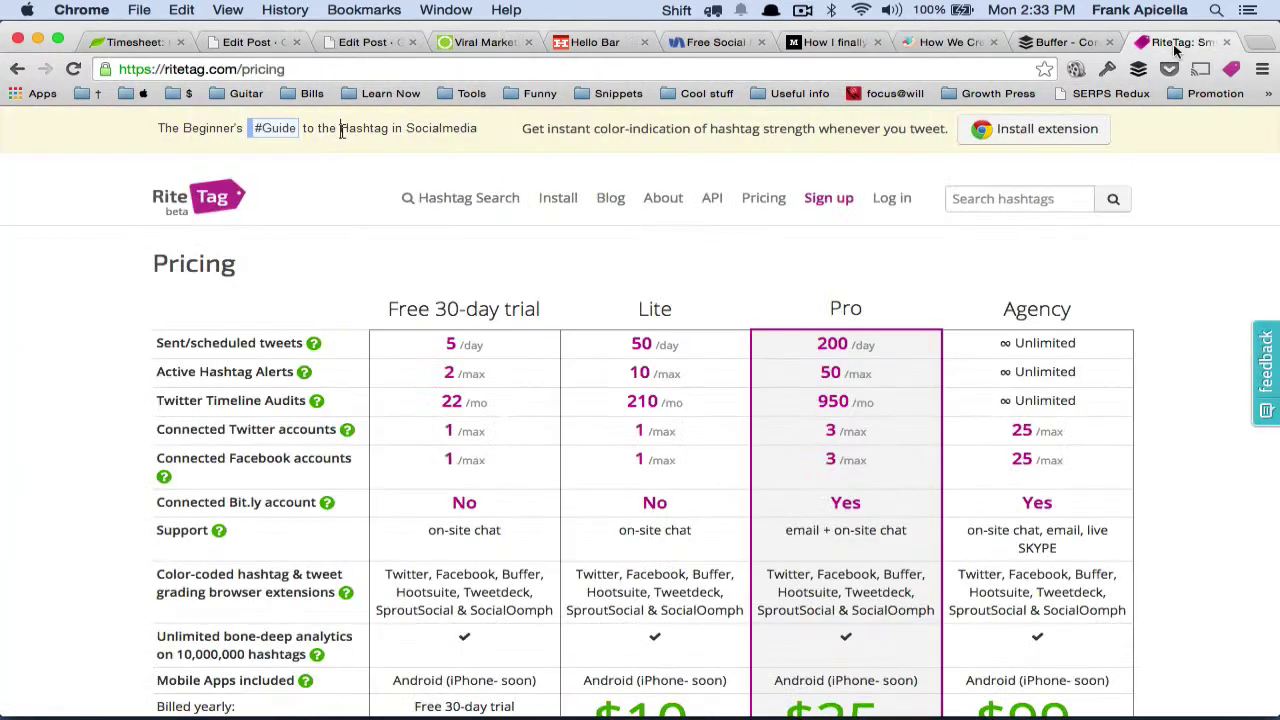
left_click(1077, 43)
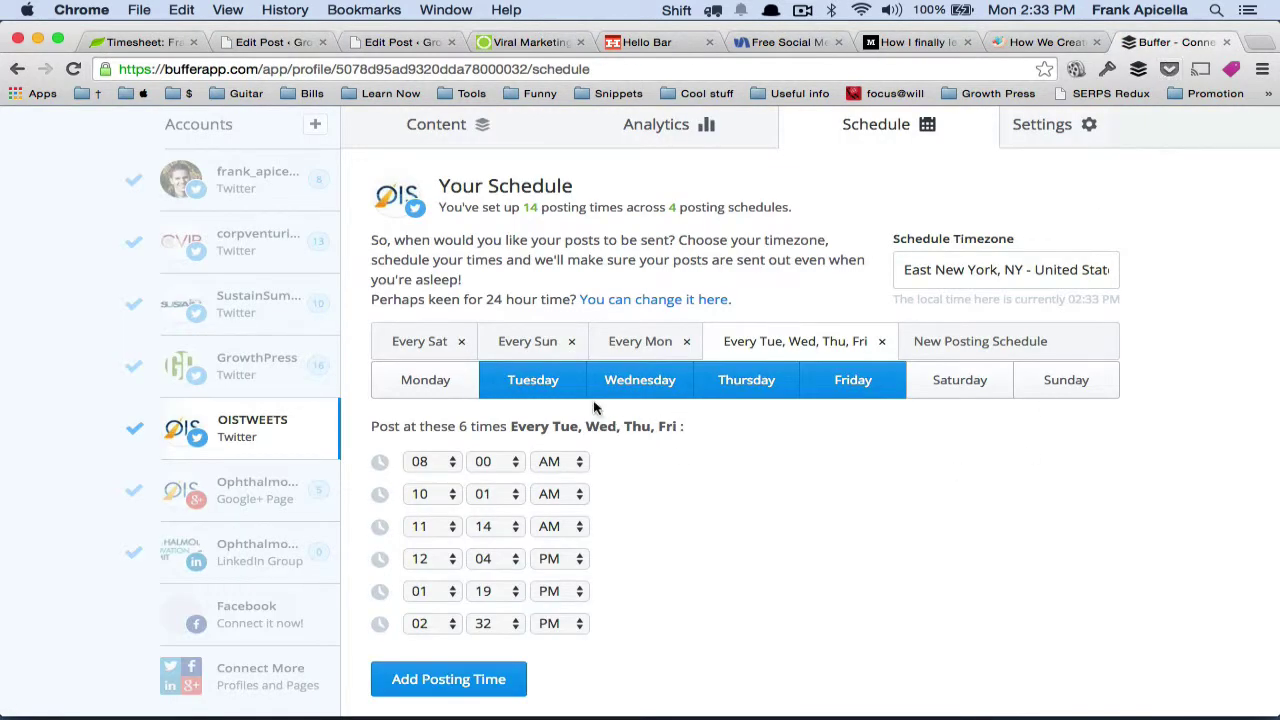
left_click(967, 272)
left_click(1038, 188)
Step: Open the OISTWEETS content queue and expand the drafted #ophthalmology tweet in the composer
scroll(772, 285, "up", 1)
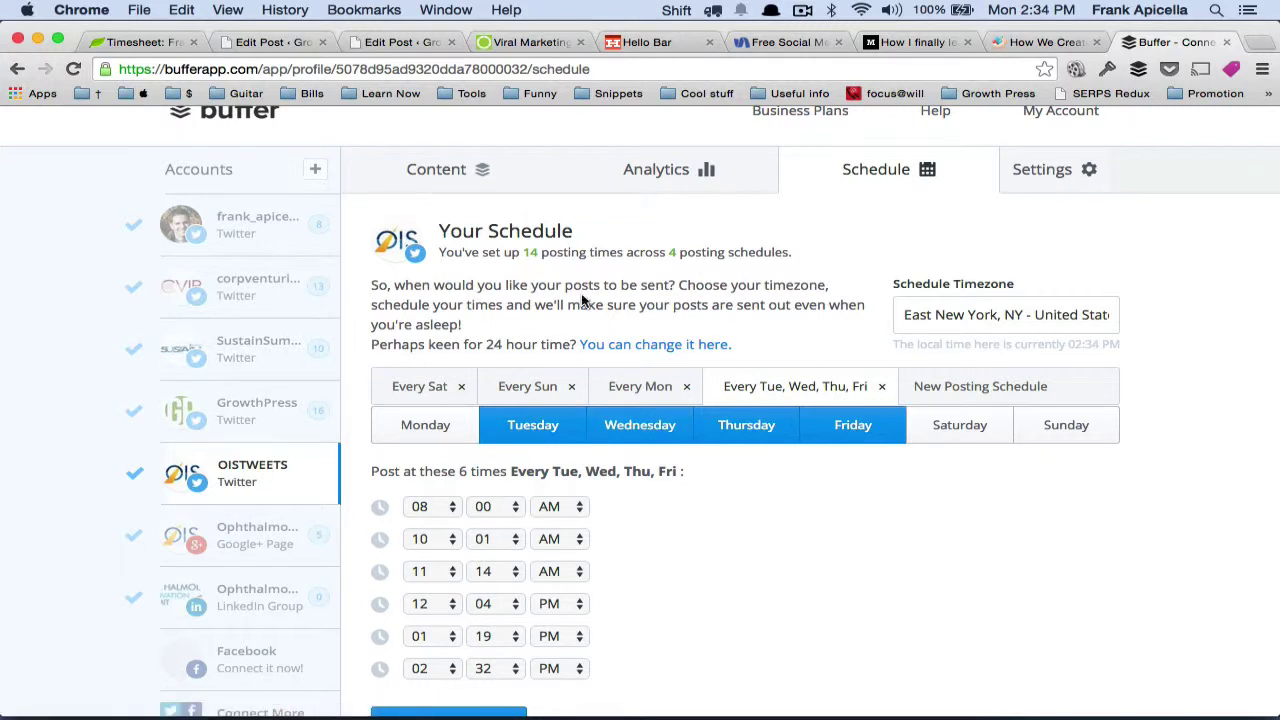
left_click(437, 171)
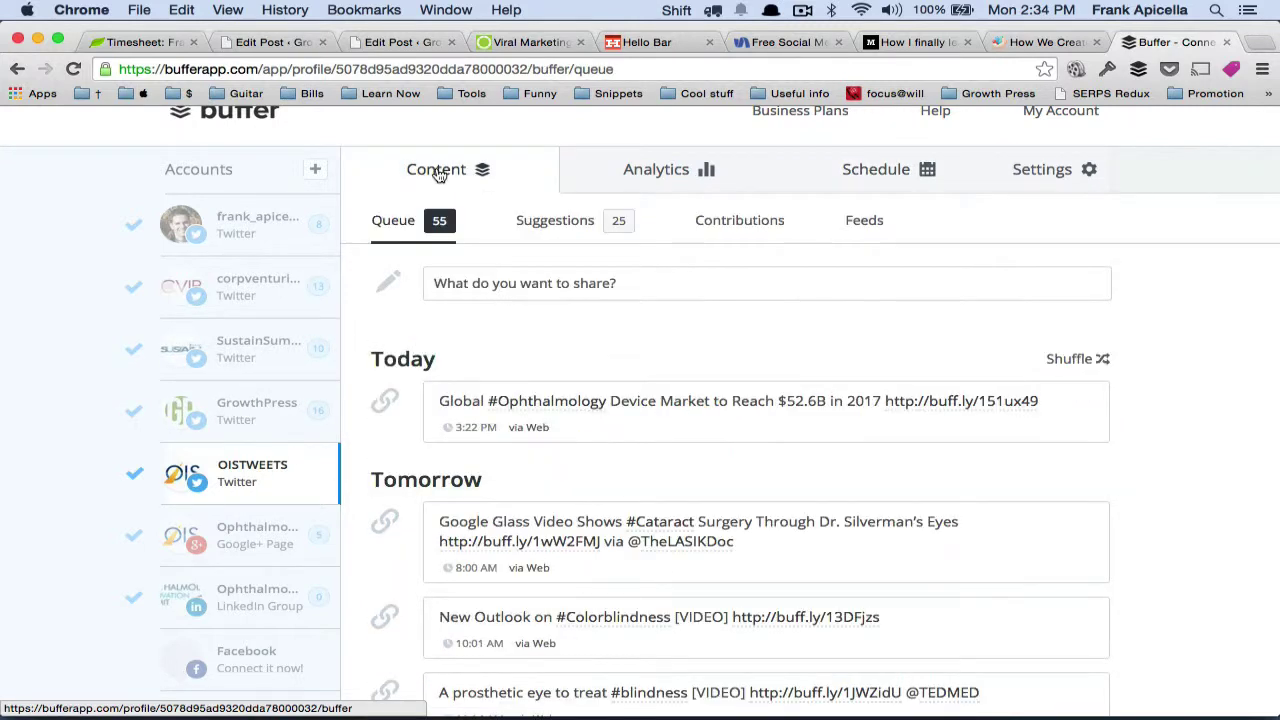
left_click(530, 285)
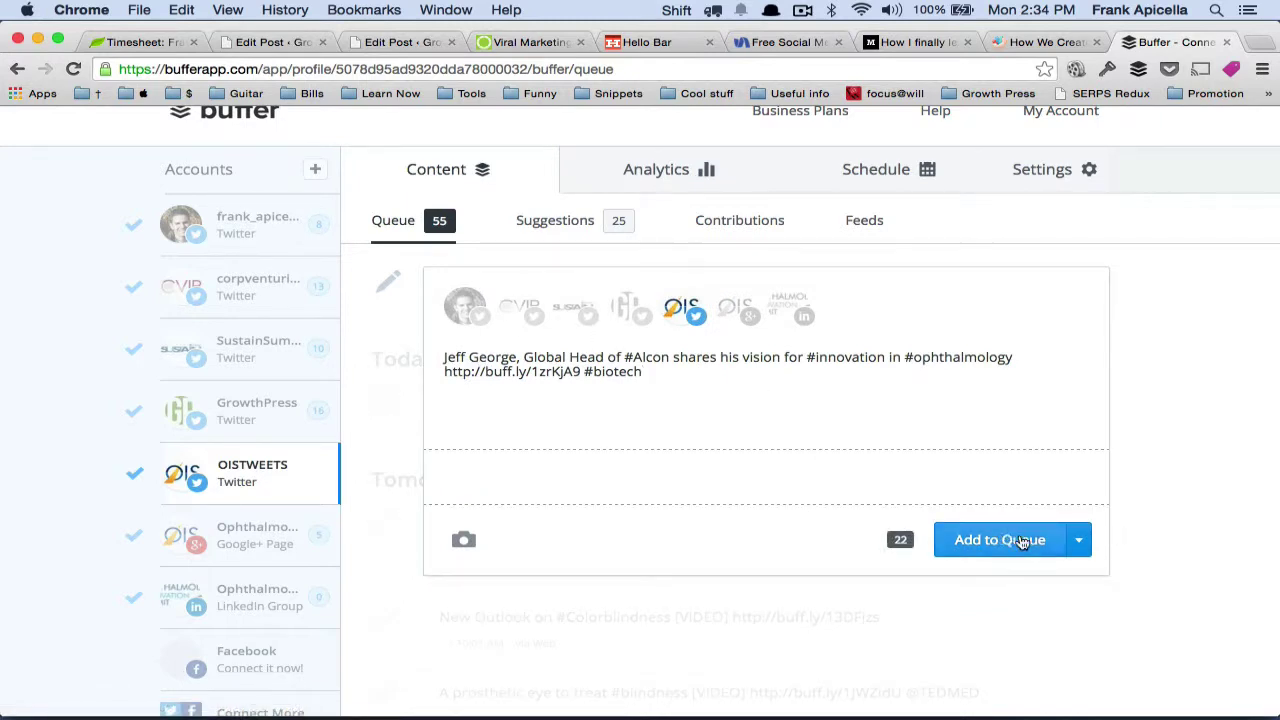
Step: View the drafted tweet's alternative sharing options and the image attachment file browser without attaching a file
left_click(1080, 541)
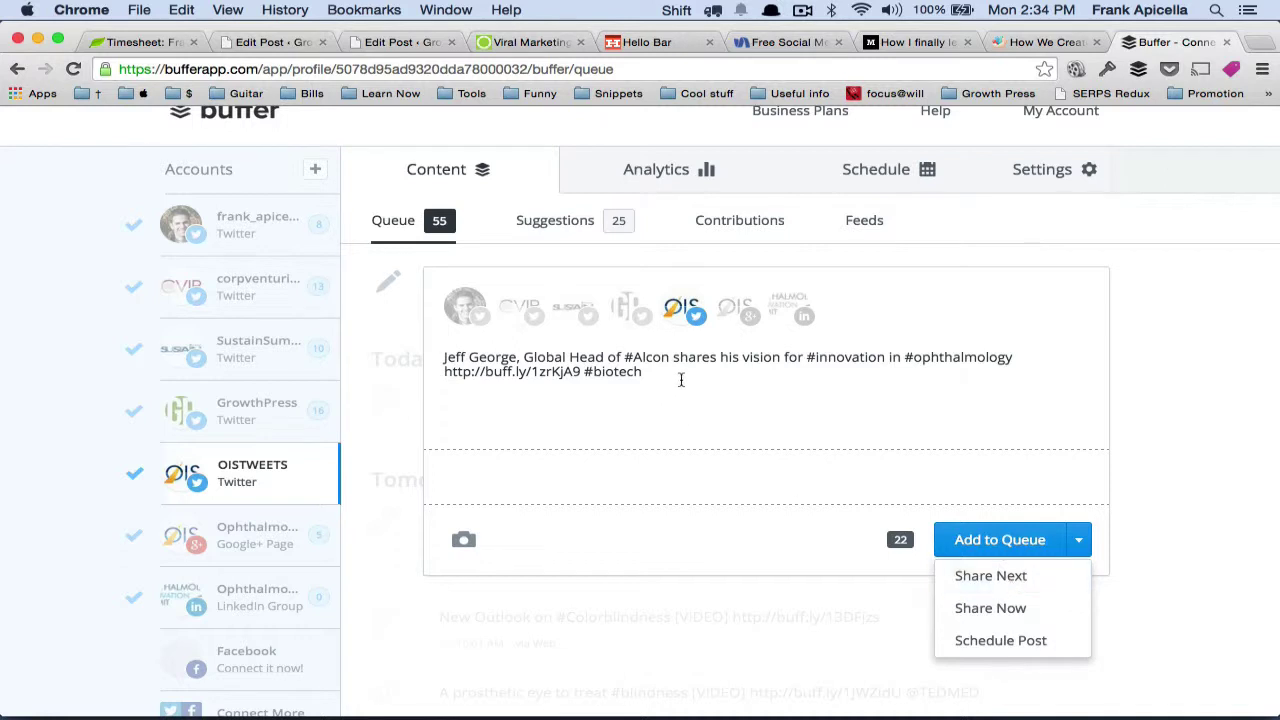
left_click(466, 541)
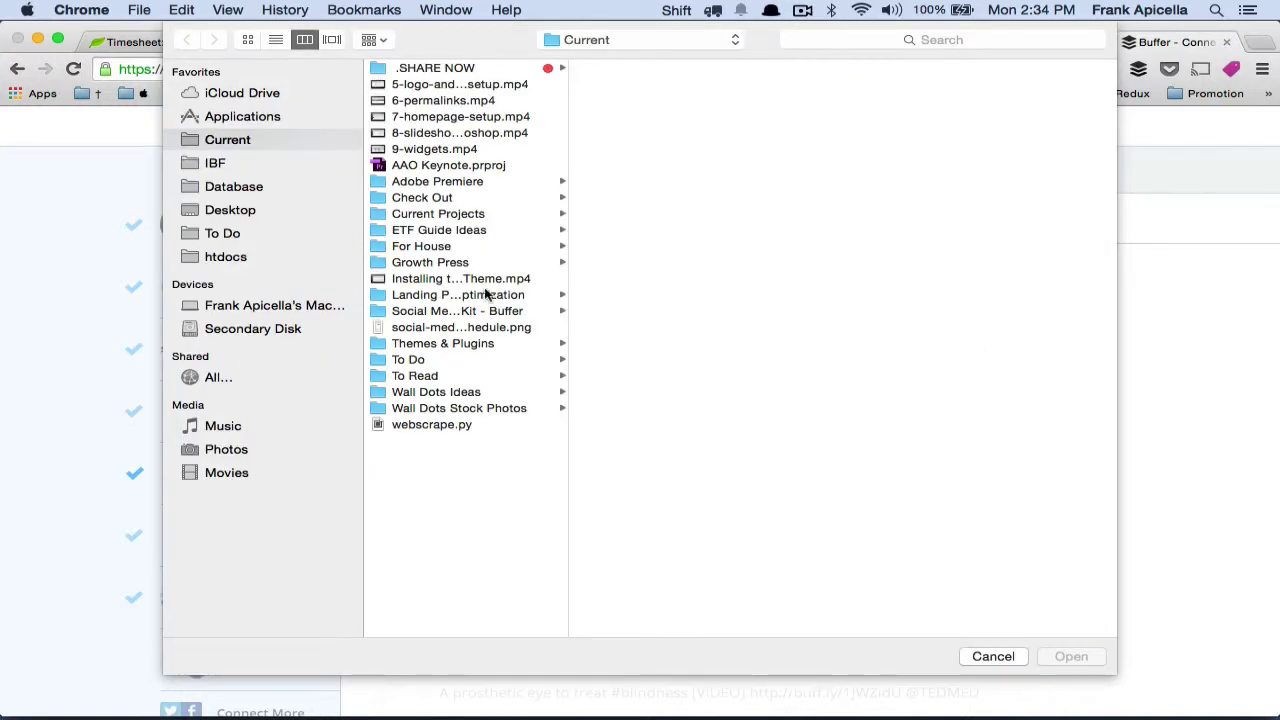
left_click(1002, 660)
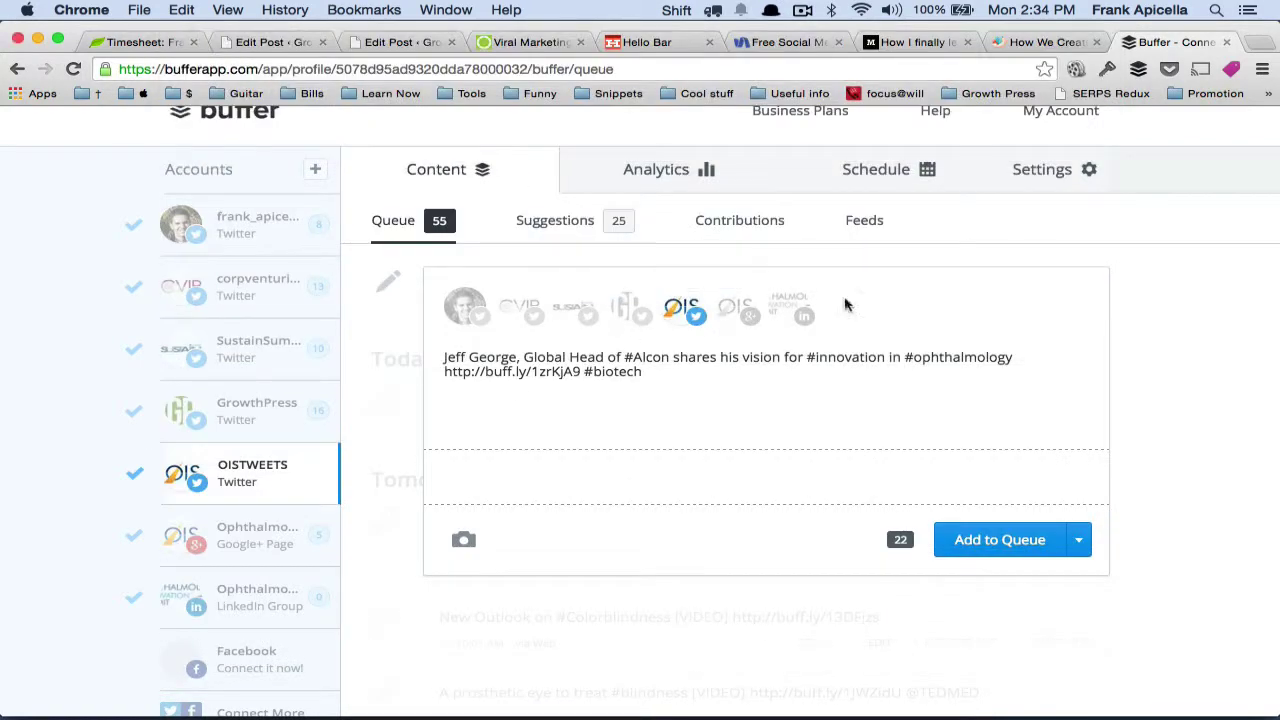
Step: Open the date and time picker for scheduling the drafted tweet at a custom time
left_click(1079, 546)
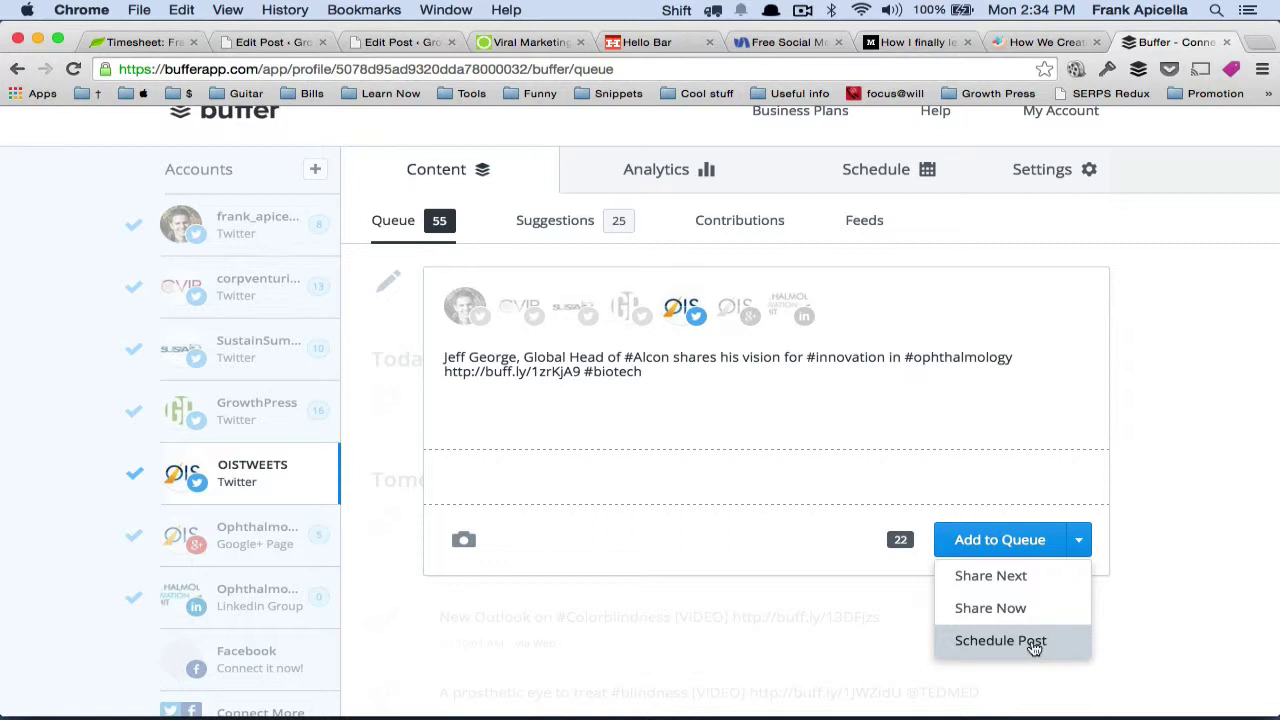
left_click(1000, 641)
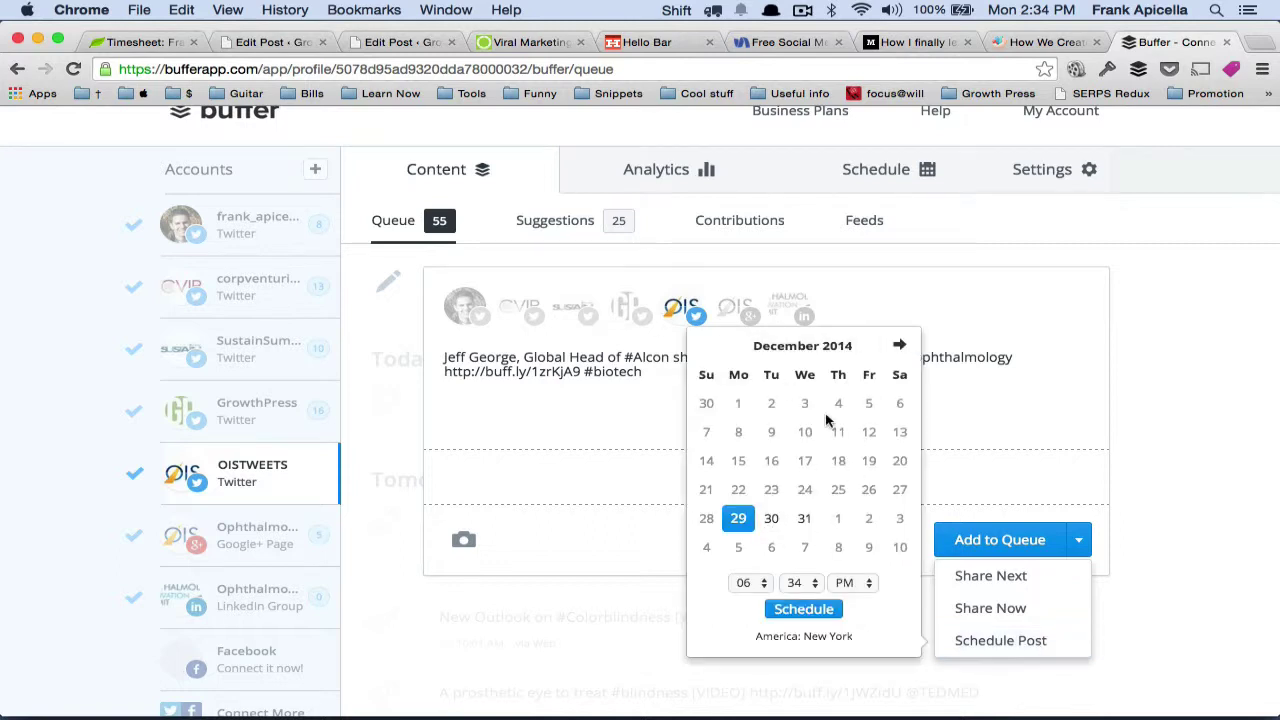
Step: Switch to Finder, preview social-media-schedule.png from the Current folder, and move the preview beside the file details to examine the resharing timeline
left_click(391, 690)
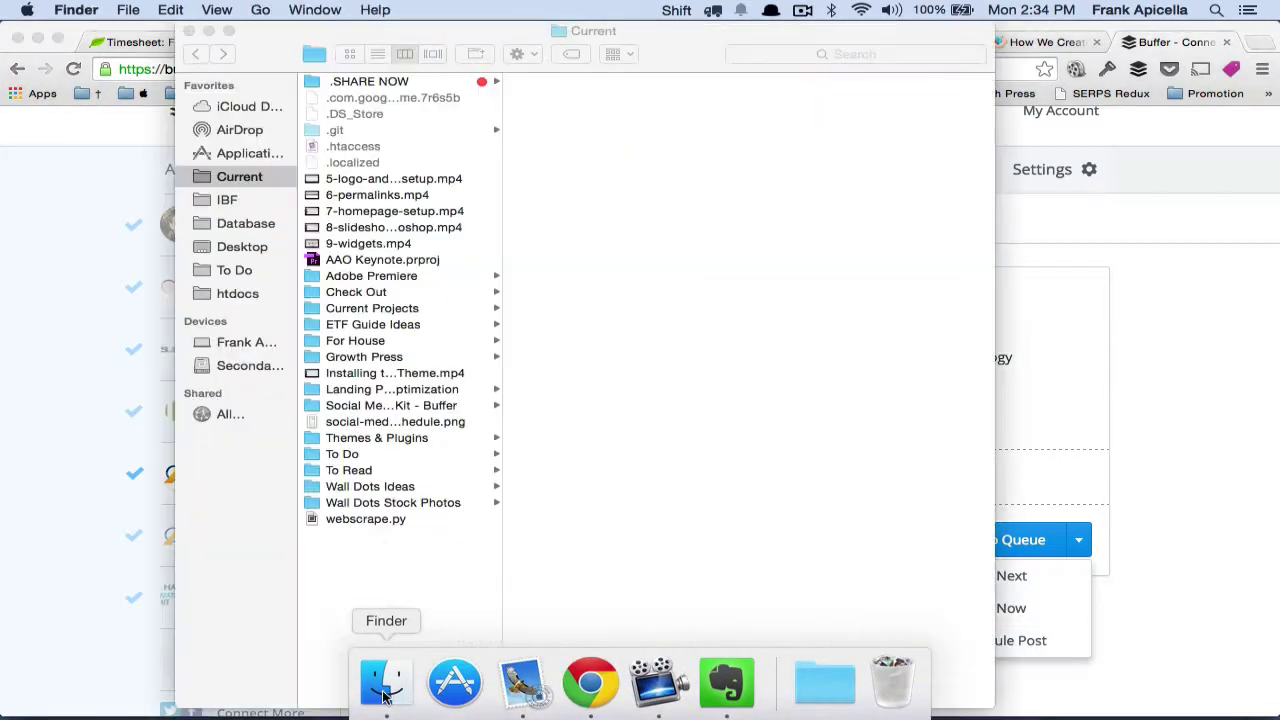
left_click(357, 423)
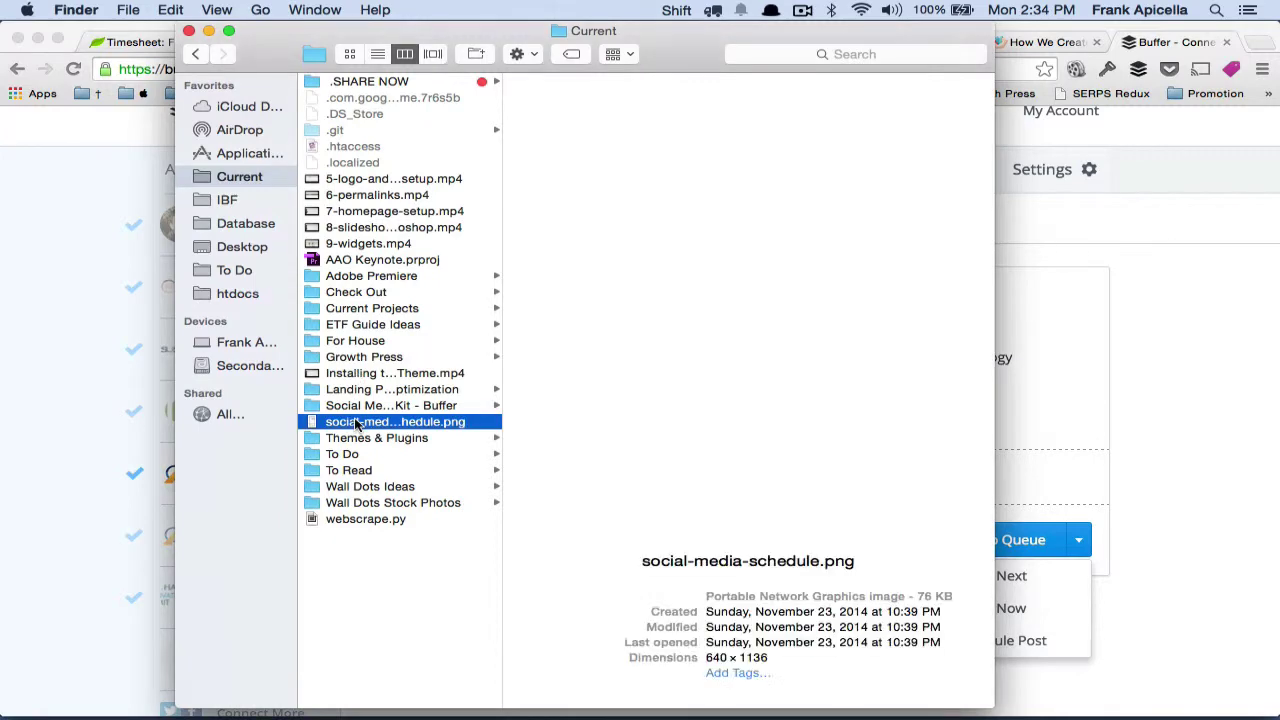
key("space")
left_click_drag(887, 44, 351, 64)
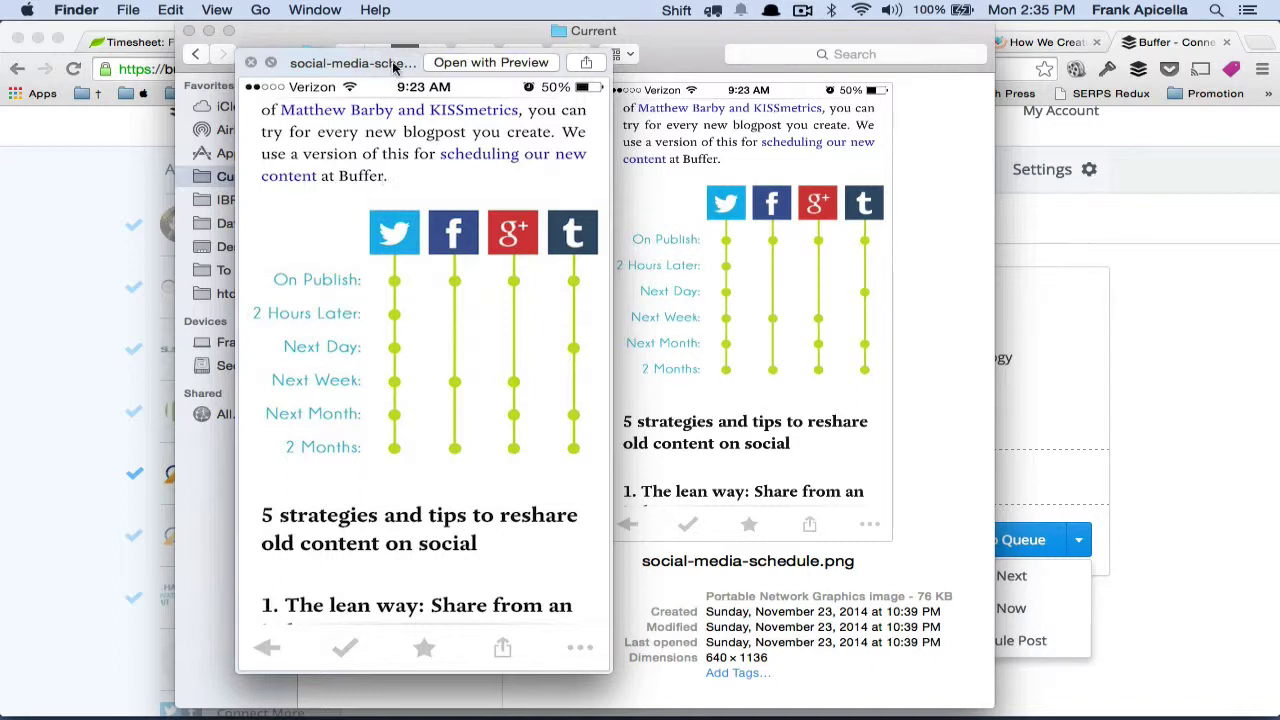
left_click_drag(381, 56, 325, 30)
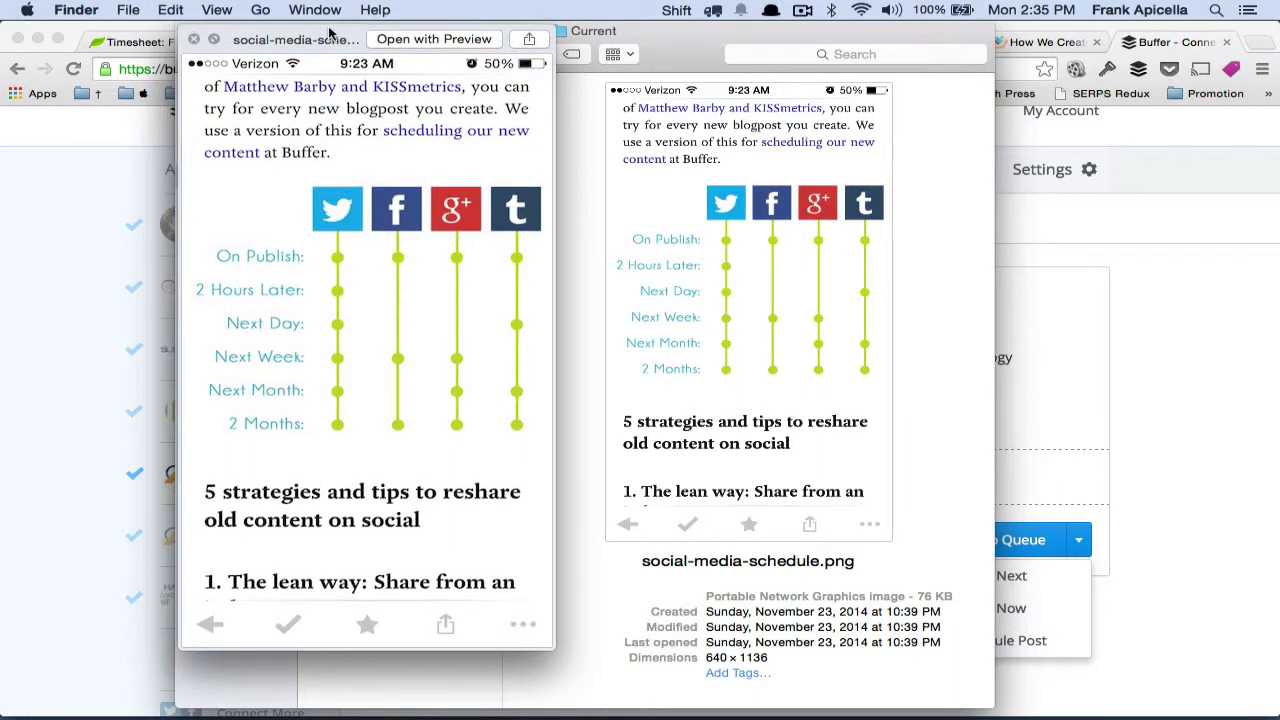
left_click_drag(330, 30, 330, 32)
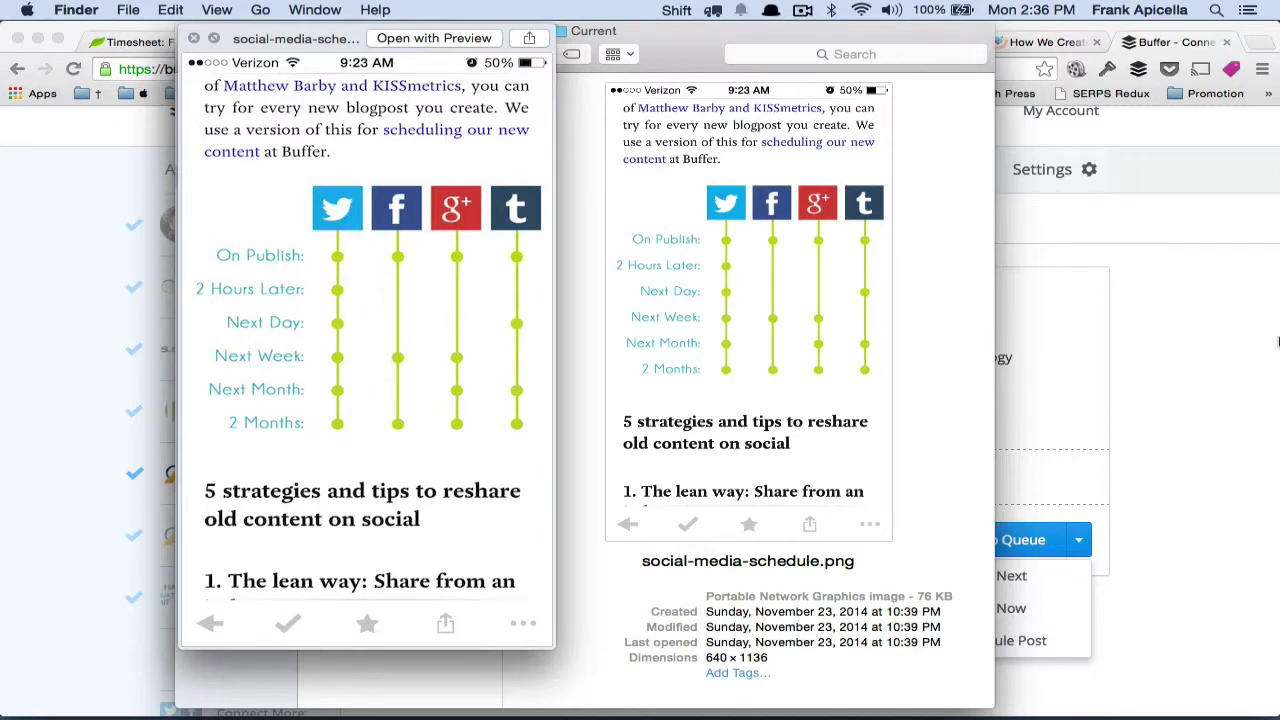
Step: Compare the drafted #ophthalmology tweet in Buffer with the Twitter resharing timeline in Finder's social-media-schedule.png preview, and return to the composer
left_click(1033, 343)
left_click(572, 406)
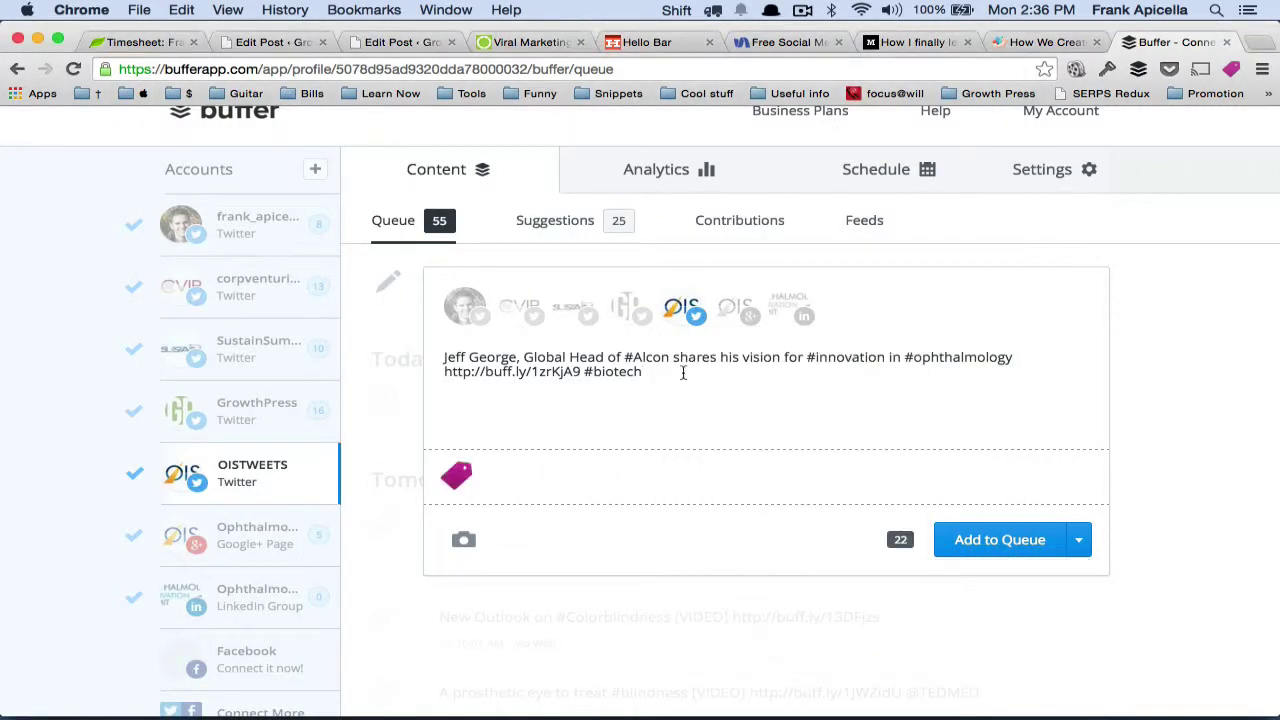
key("super+Tab")
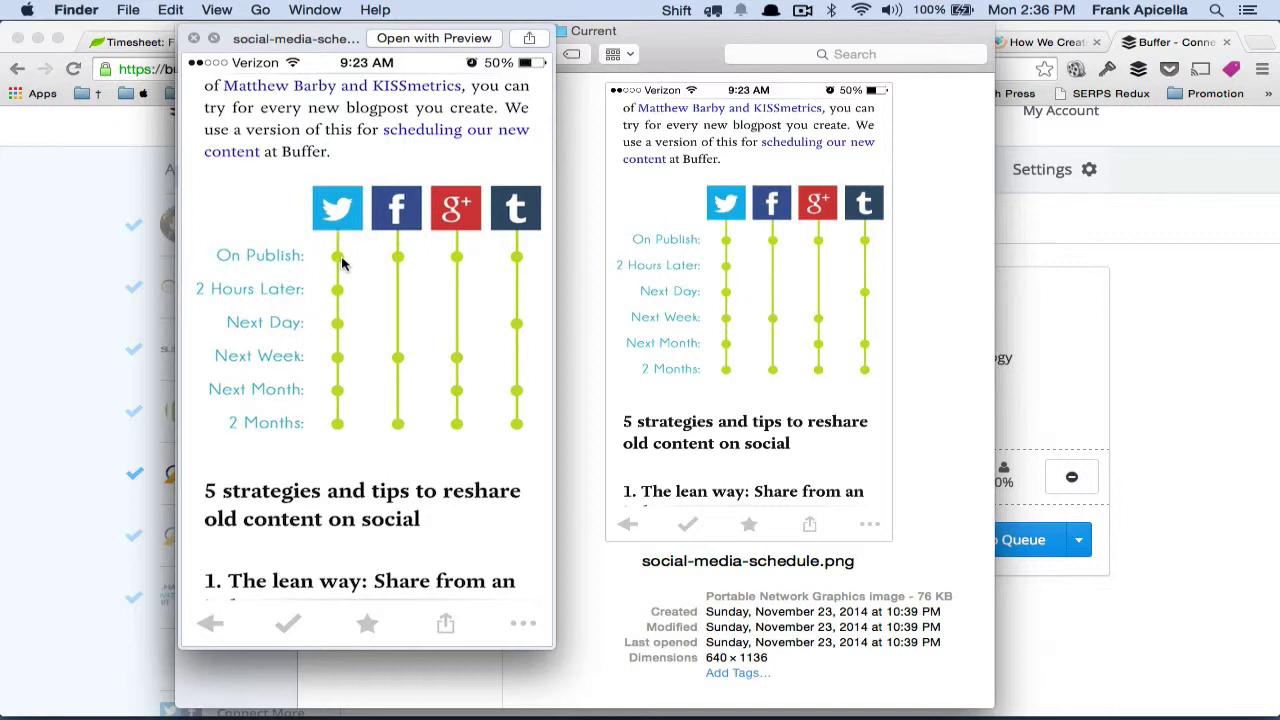
left_click(1068, 422)
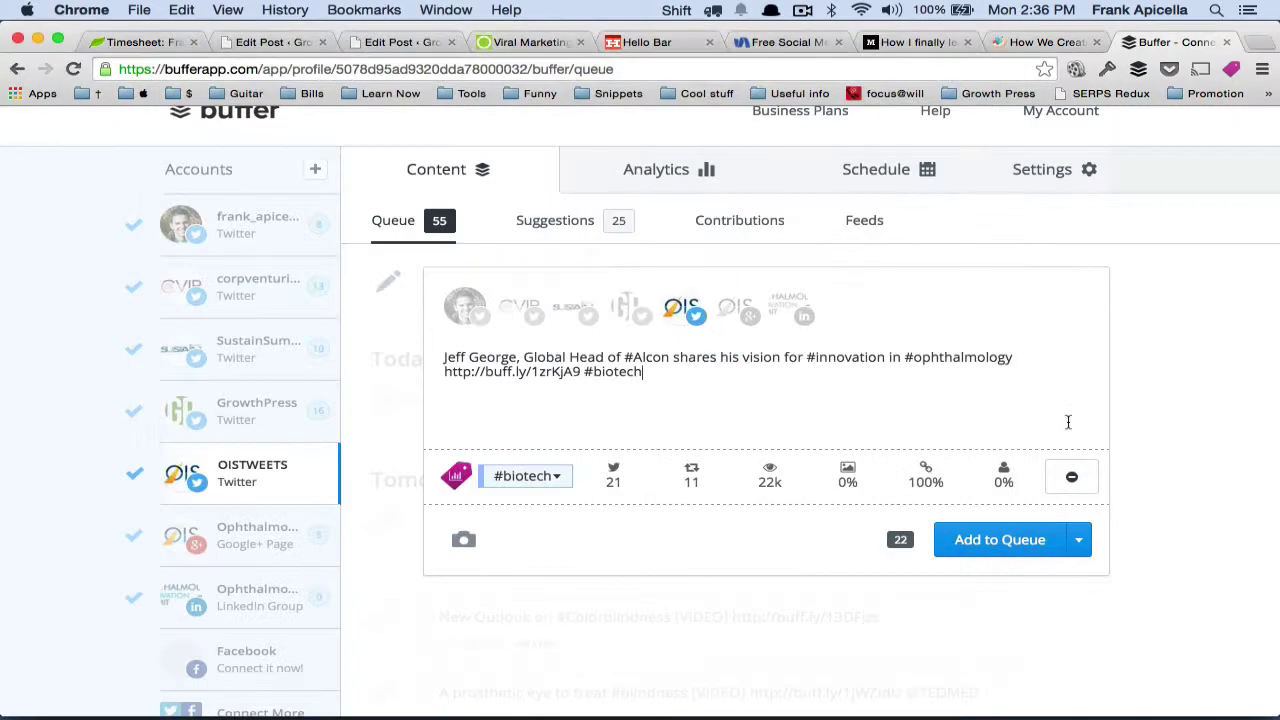
key("super+Tab")
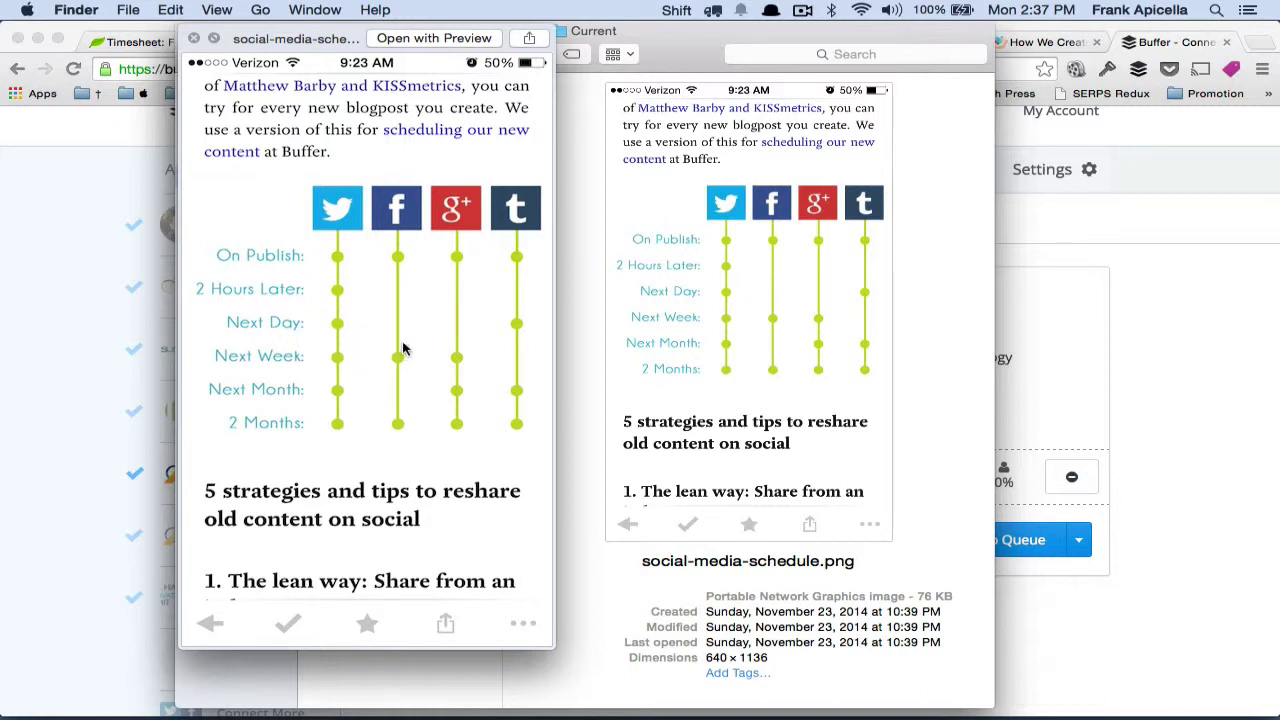
left_click(1025, 362)
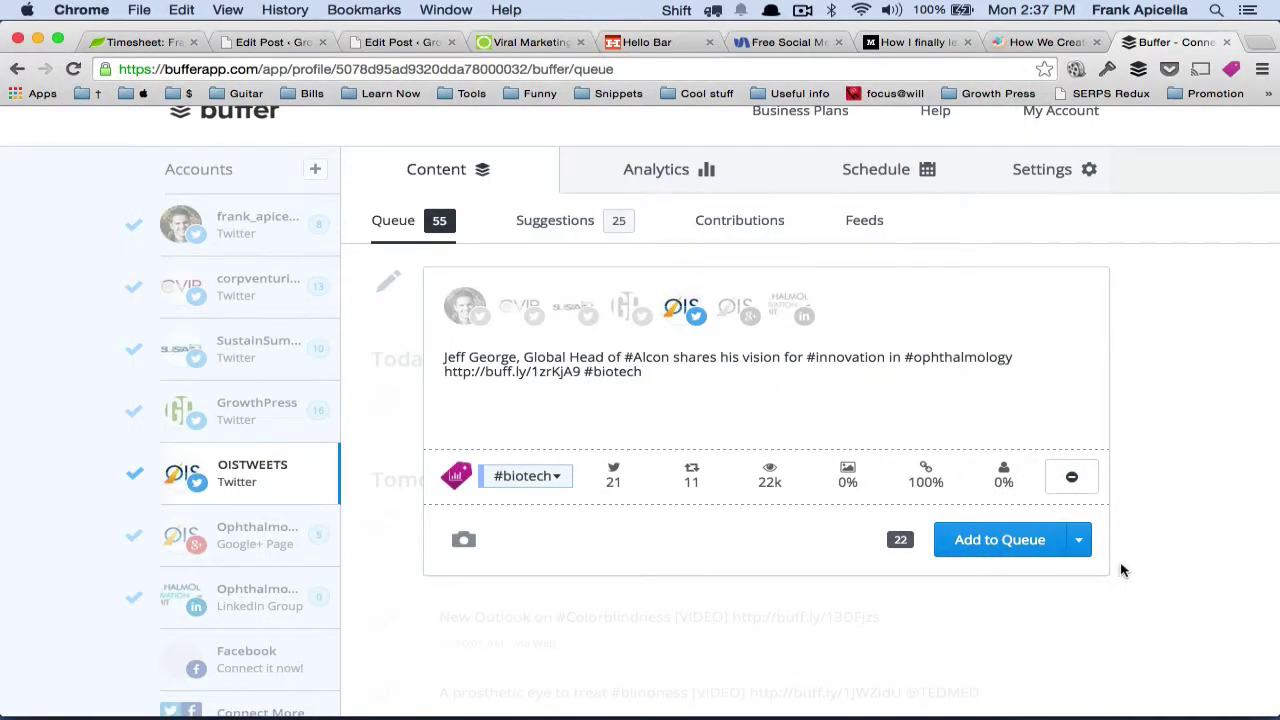
left_click(1079, 541)
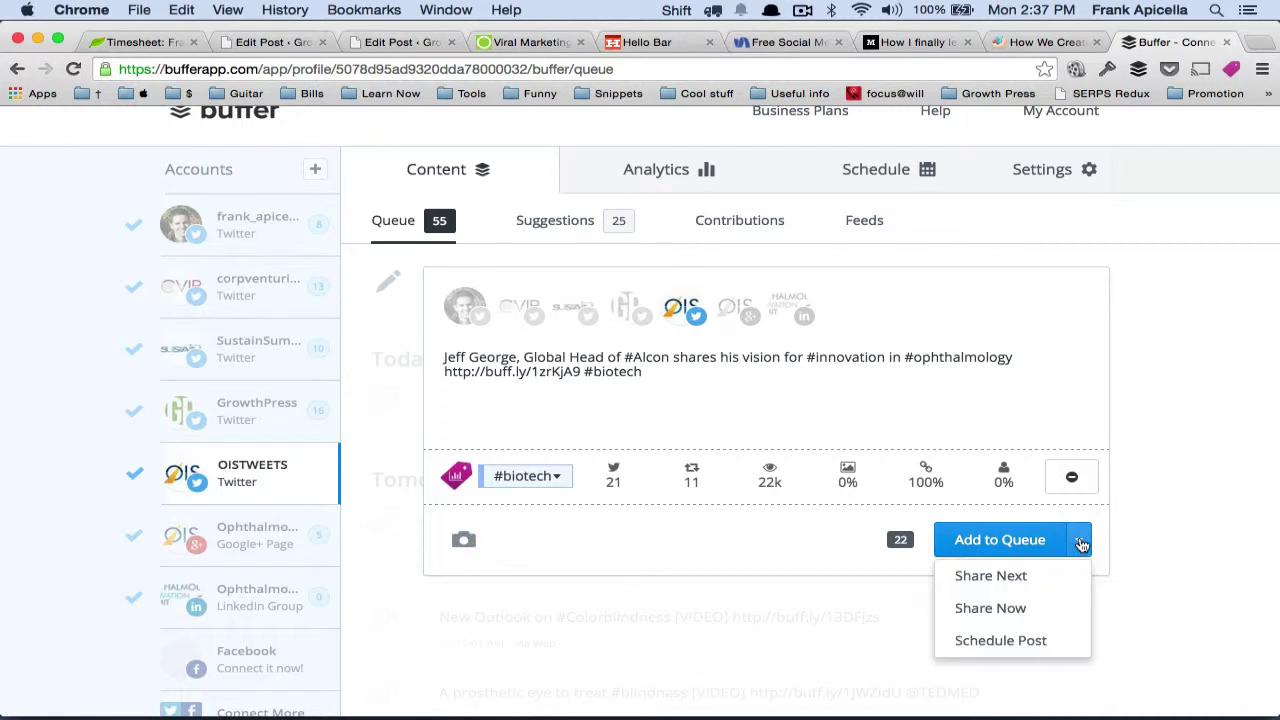
left_click(1000, 640)
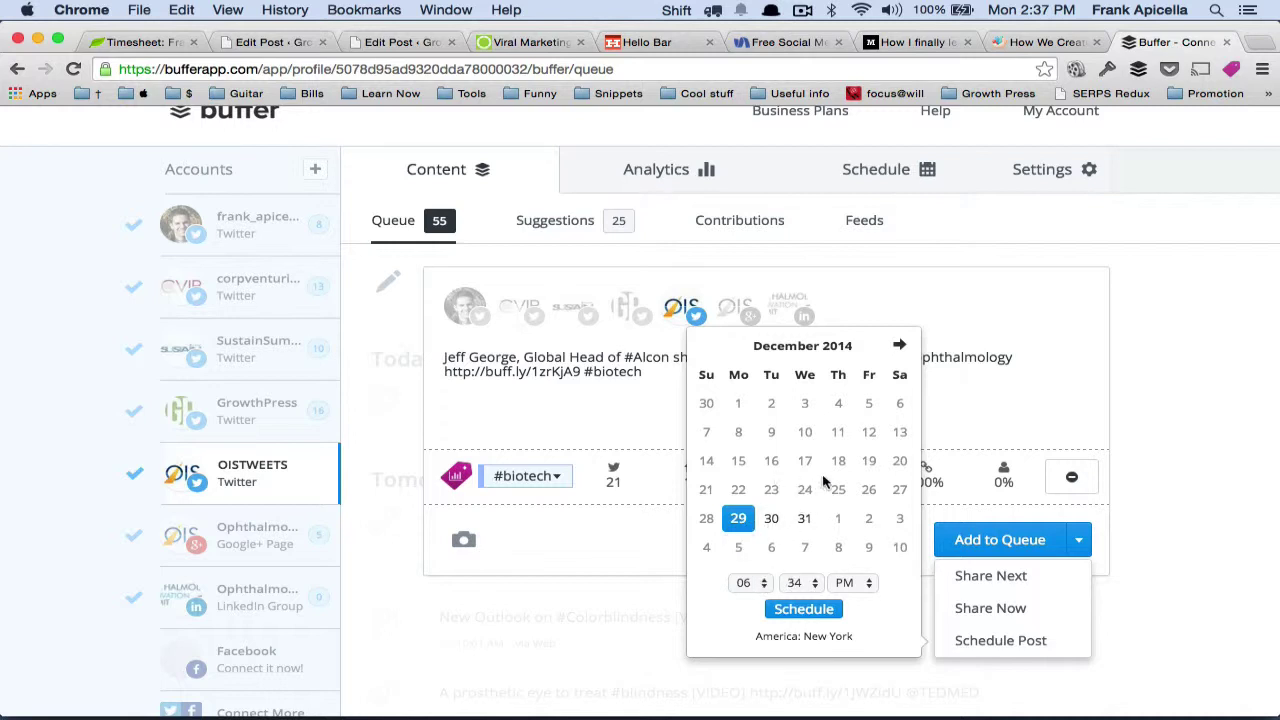
left_click(1190, 366)
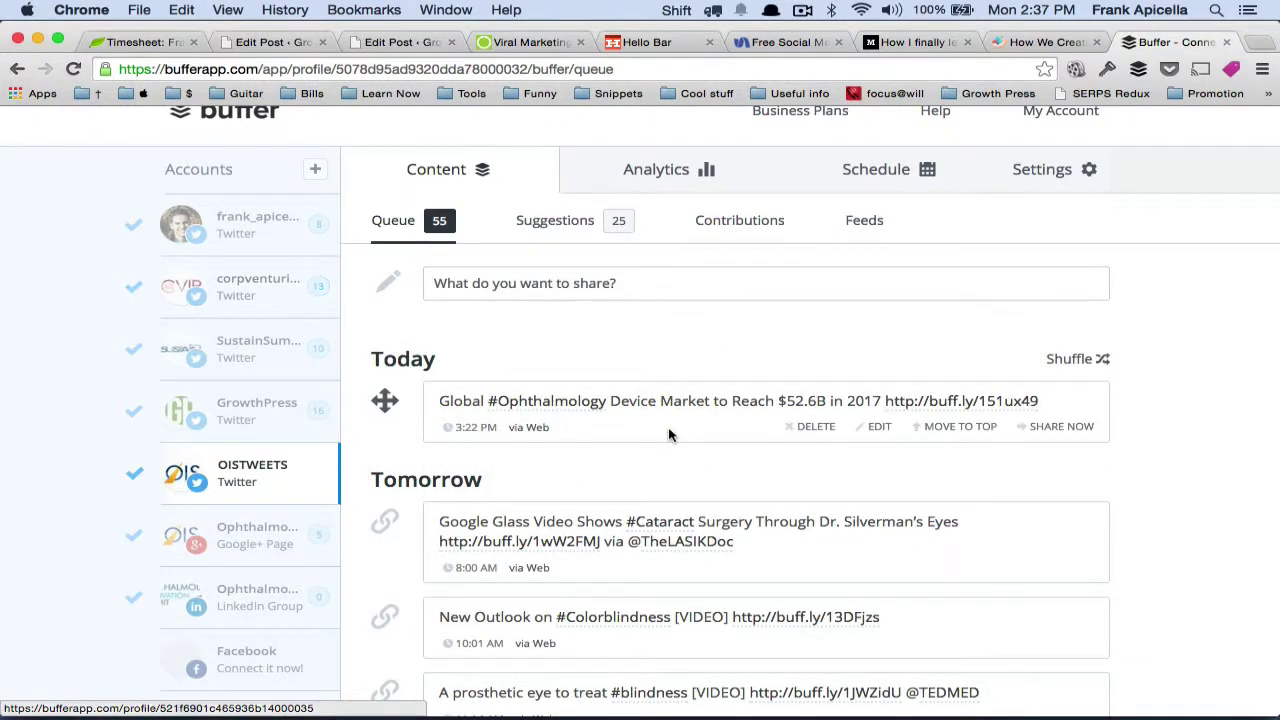
Step: Examine the OISTWEETS queue from today through Tuesday 6th January, checking the posting times already used on Monday 5th January
scroll(729, 376, "down", 10)
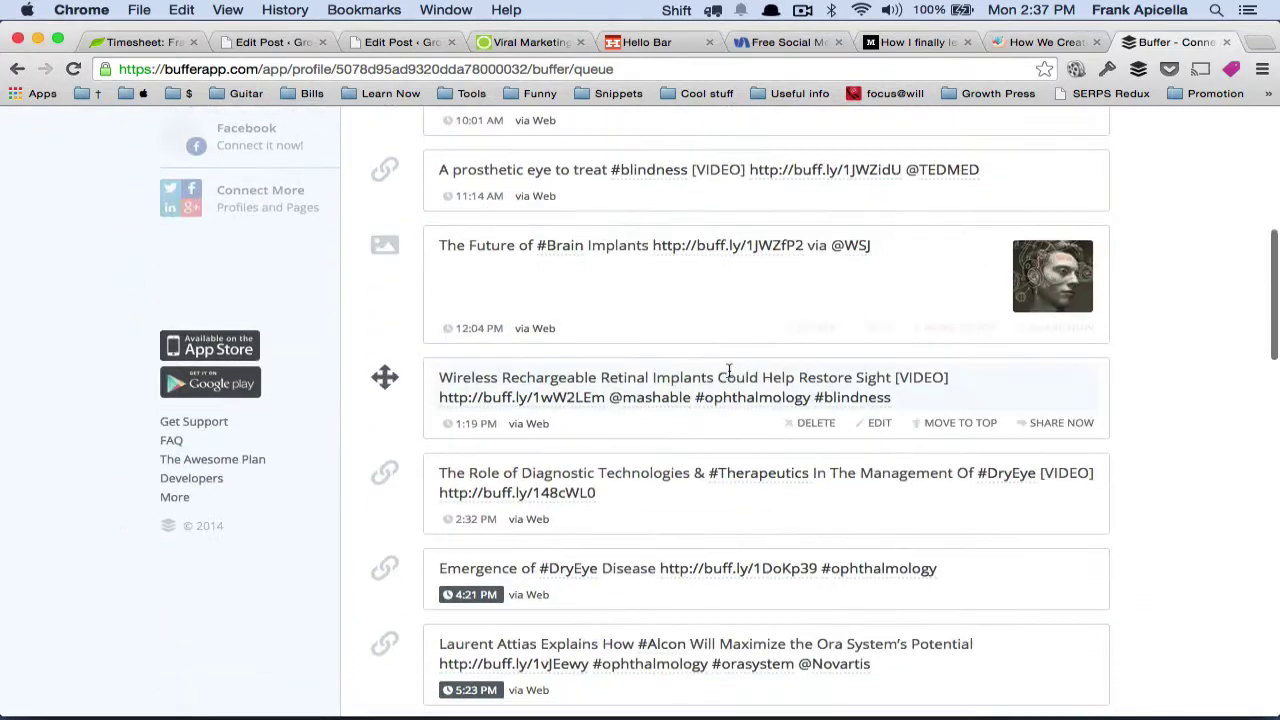
scroll(729, 376, "down", 4)
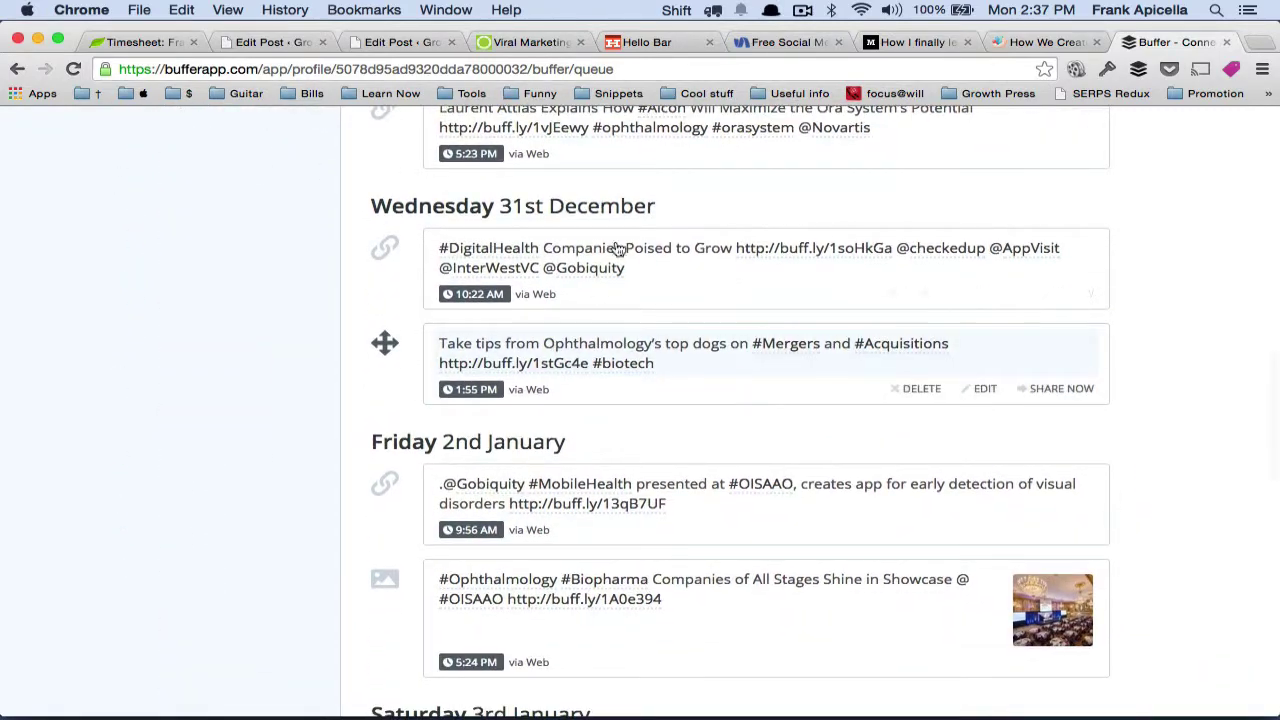
scroll(680, 303, "down", 3)
scroll(680, 305, "up", 3)
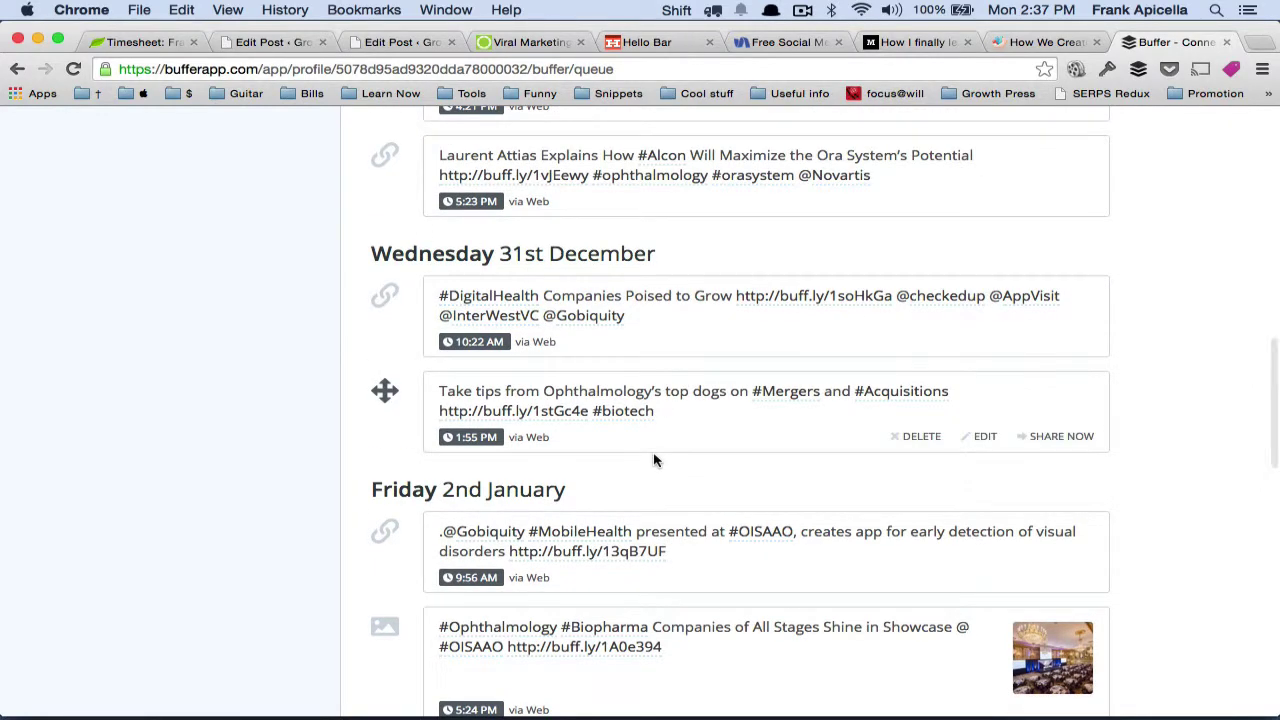
scroll(624, 376, "down", 3)
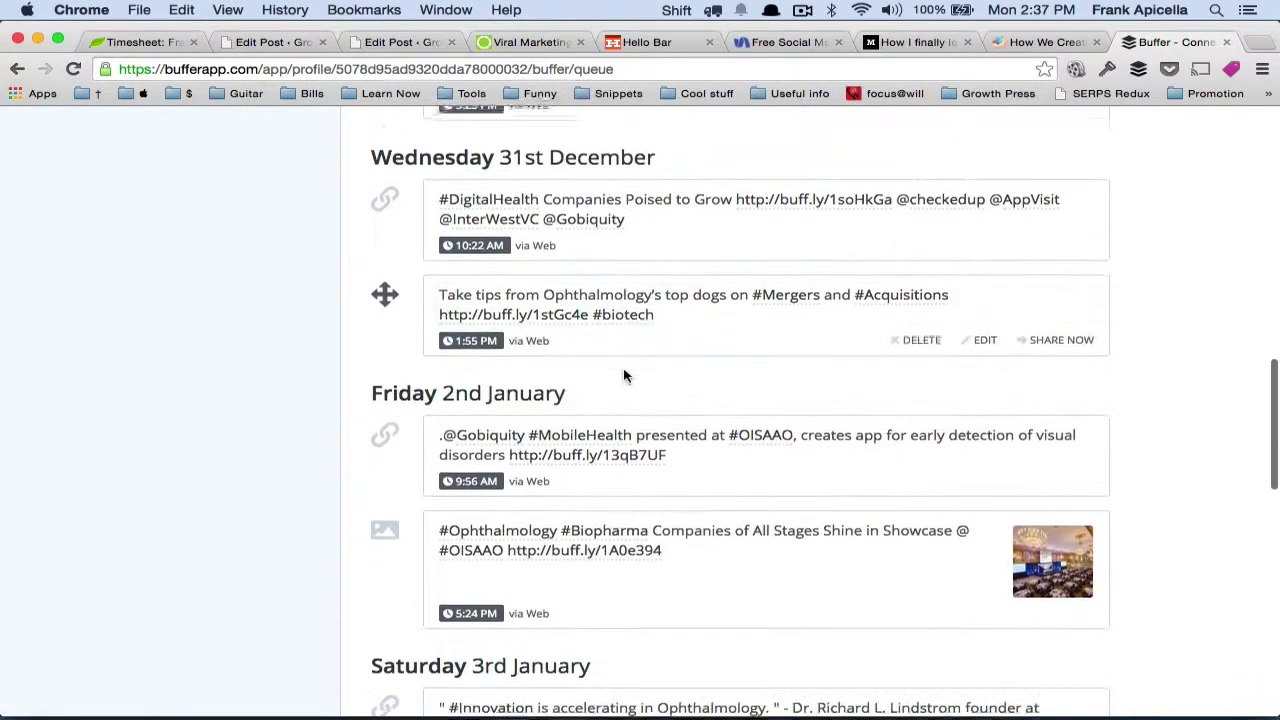
scroll(624, 376, "down", 3)
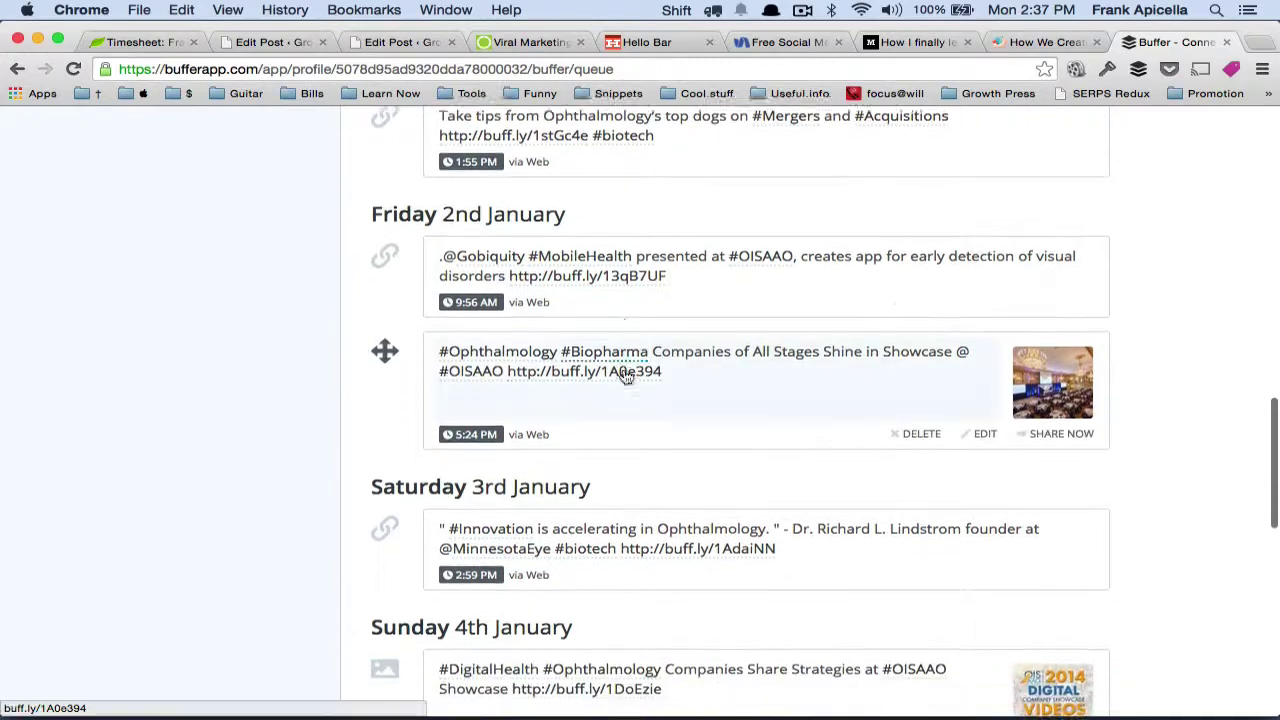
scroll(624, 371, "down", 2)
scroll(624, 374, "up", 4)
scroll(624, 376, "up", 4)
scroll(624, 376, "down", 7)
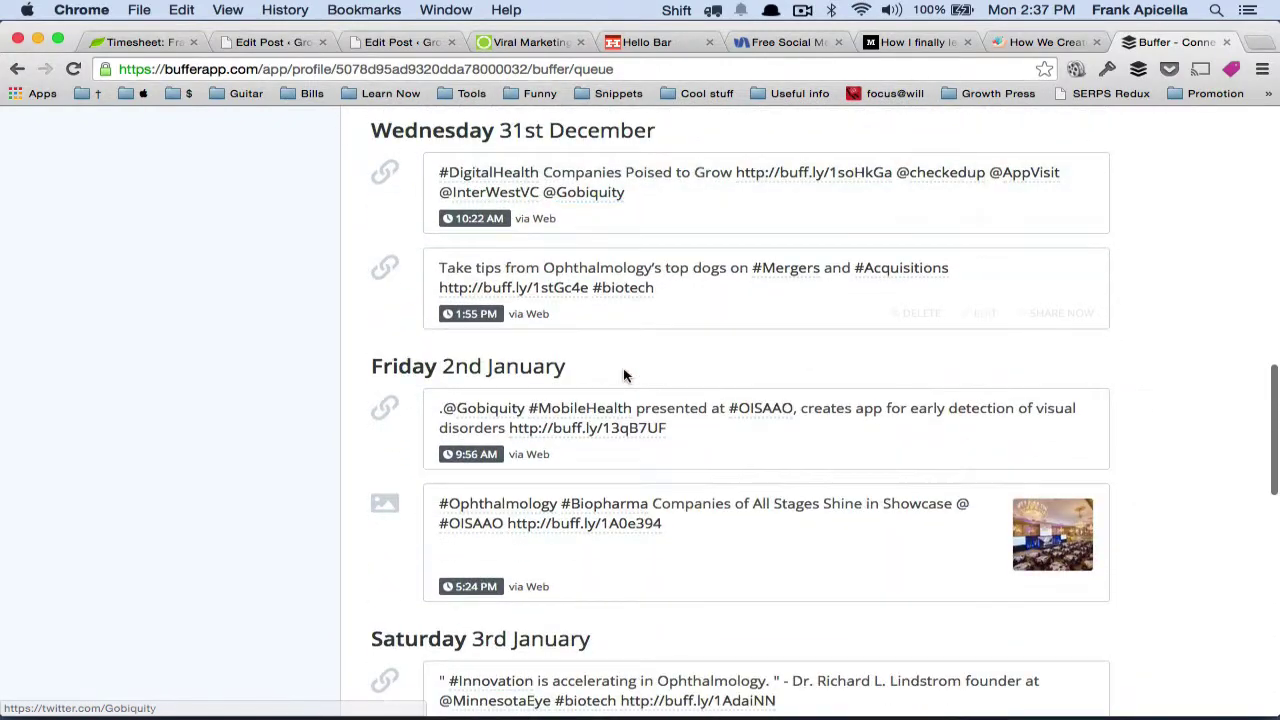
scroll(624, 376, "down", 1)
scroll(624, 376, "up", 1)
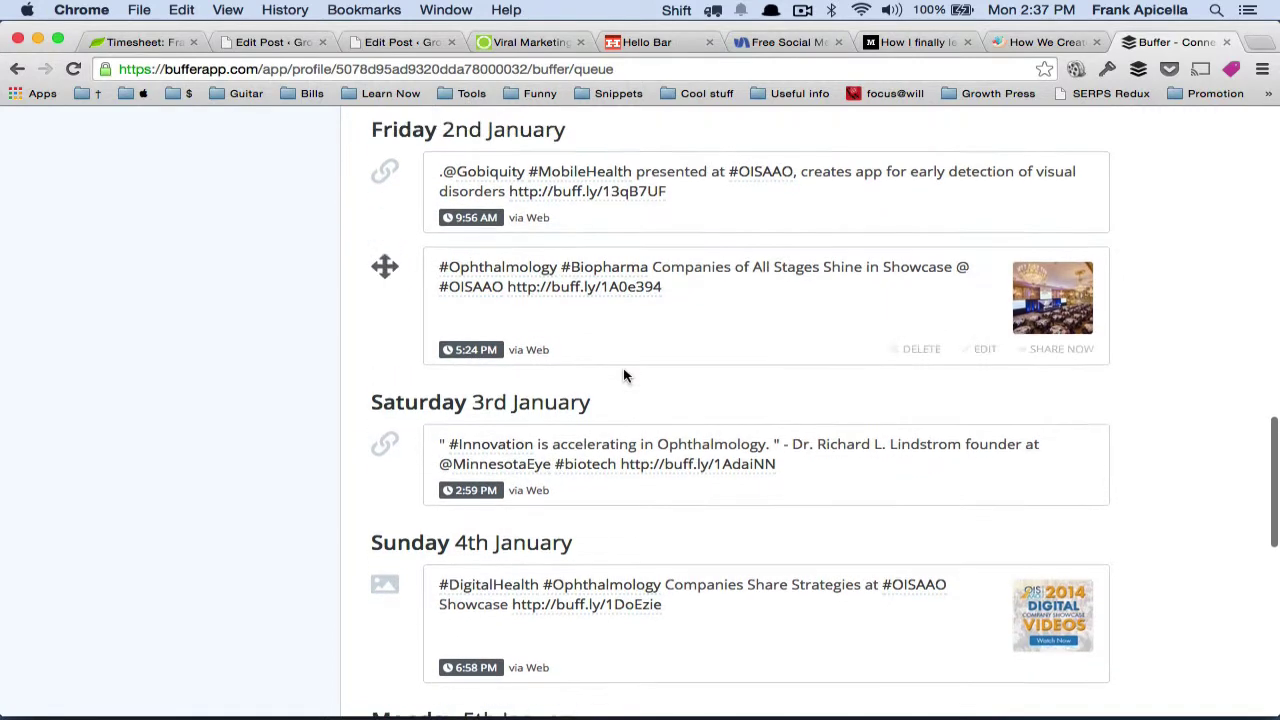
scroll(624, 376, "down", 9)
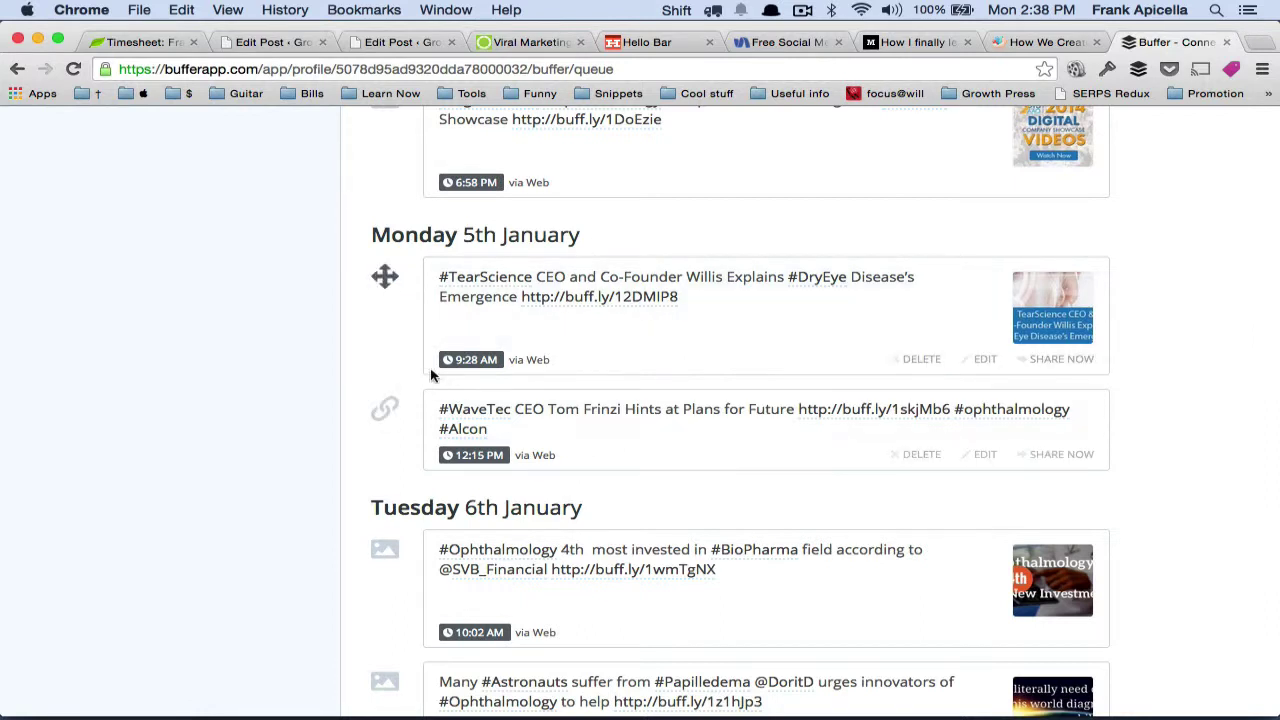
left_click(490, 362)
left_click(495, 460)
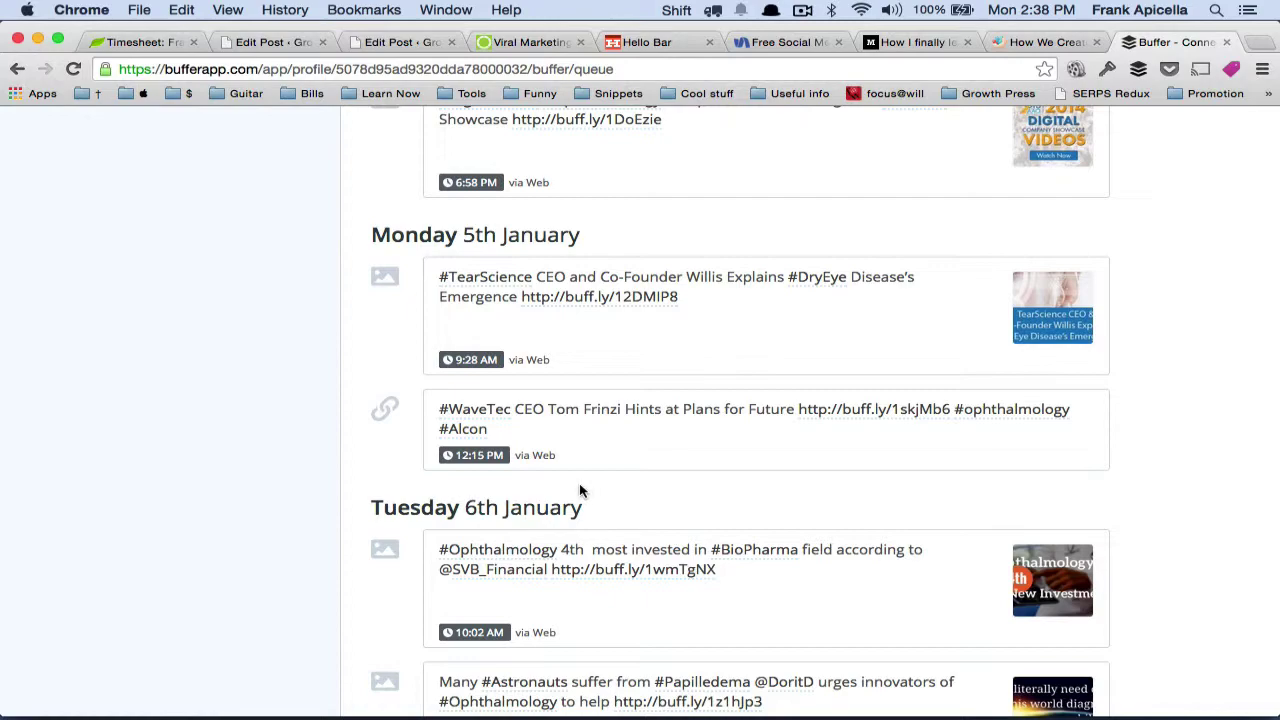
Step: Schedule the drafted #ophthalmology tweet for January 5, 2015 at 02:10 PM
scroll(580, 490, "up", 15)
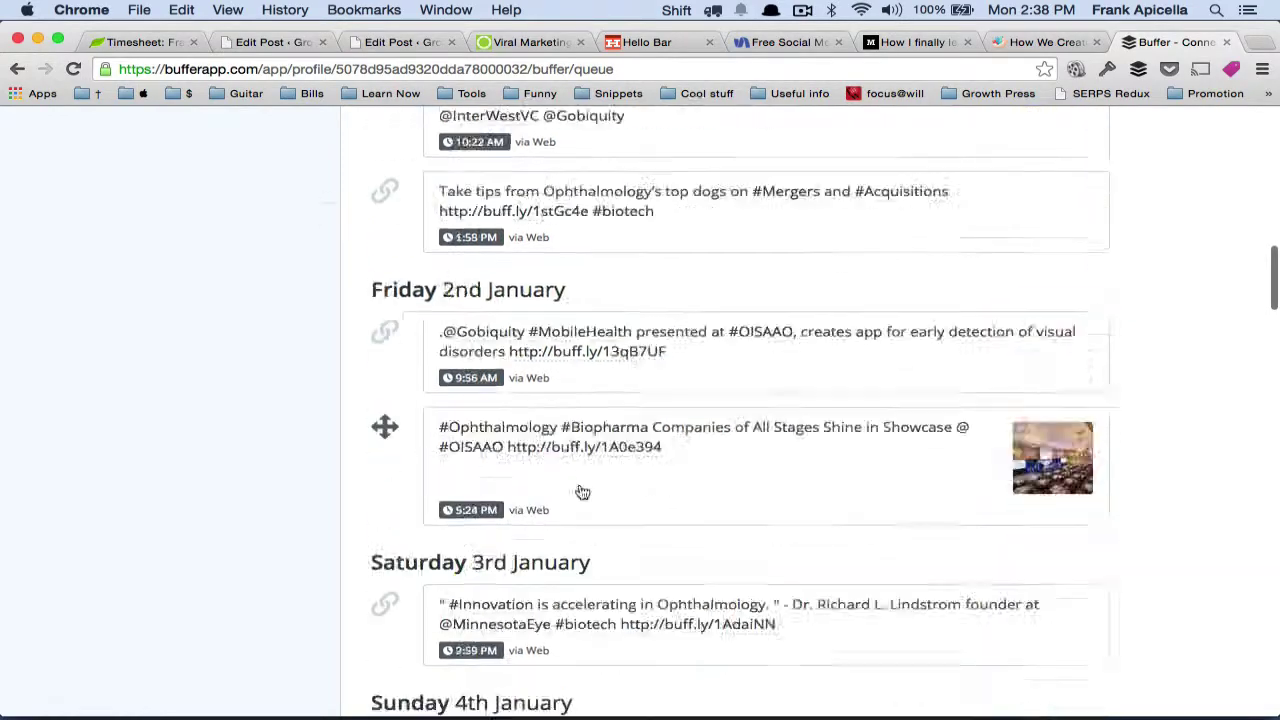
left_click(515, 302)
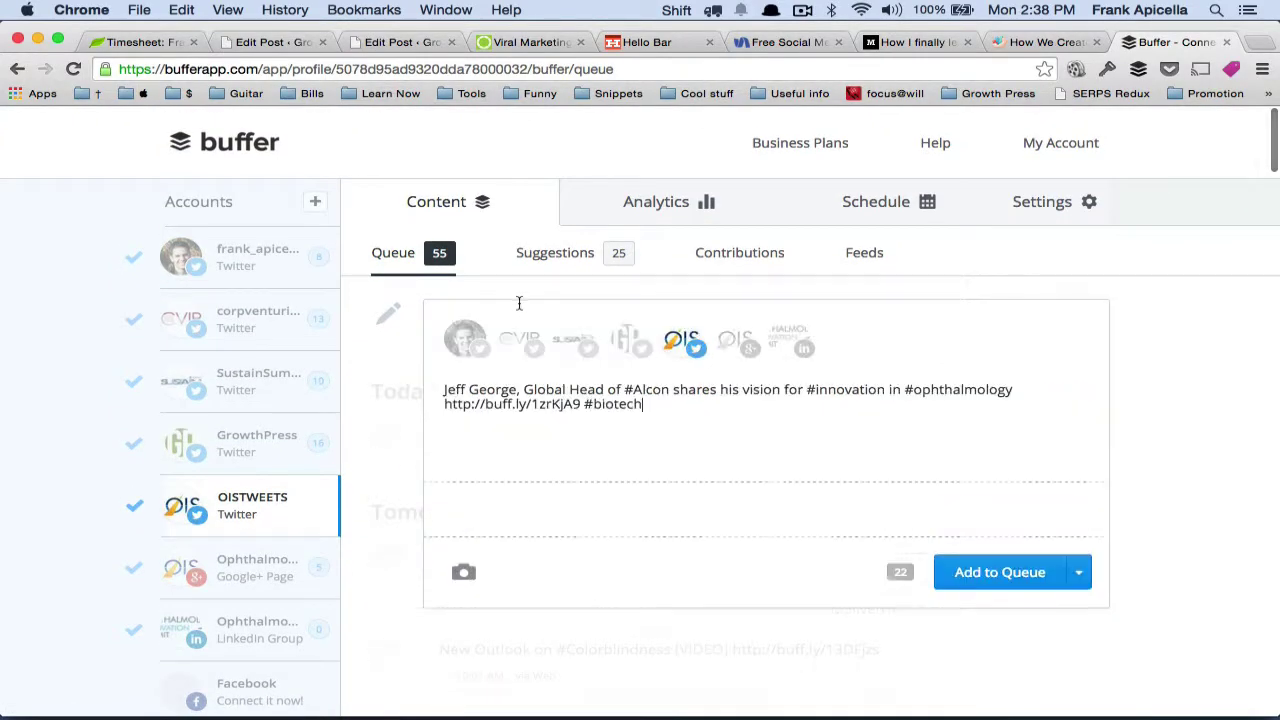
left_click(1077, 574)
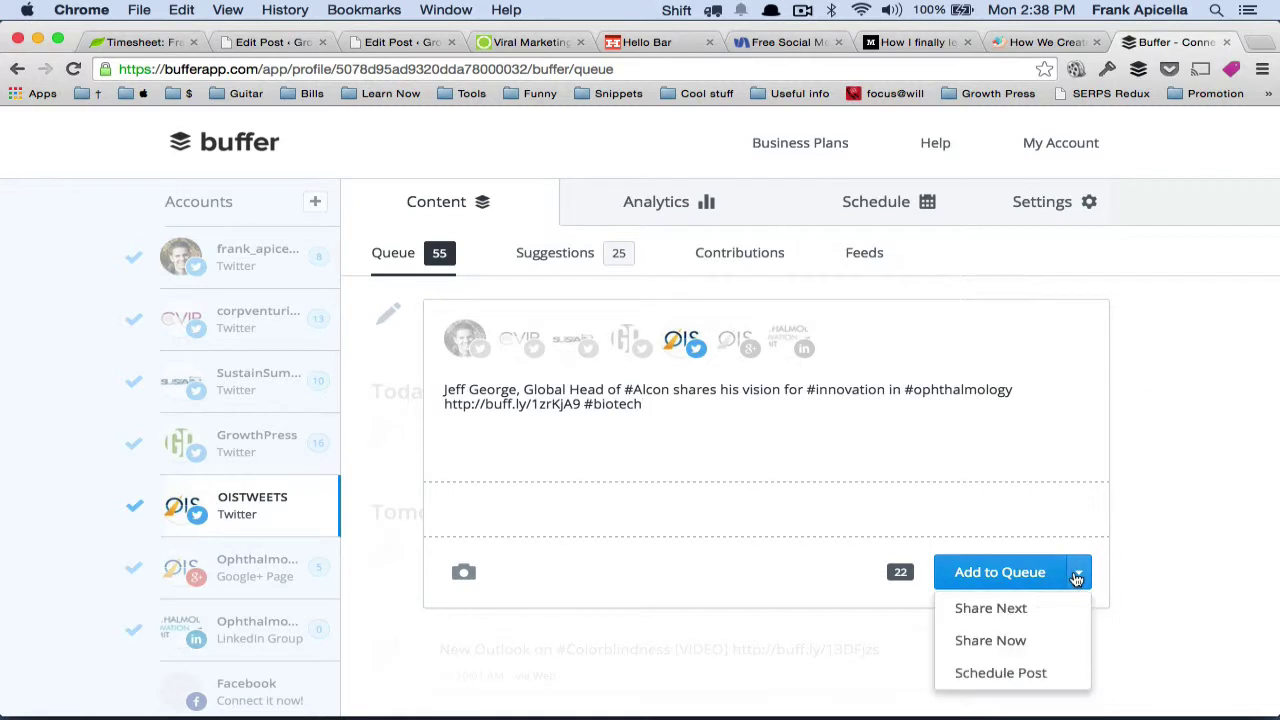
left_click(1000, 673)
left_click(732, 584)
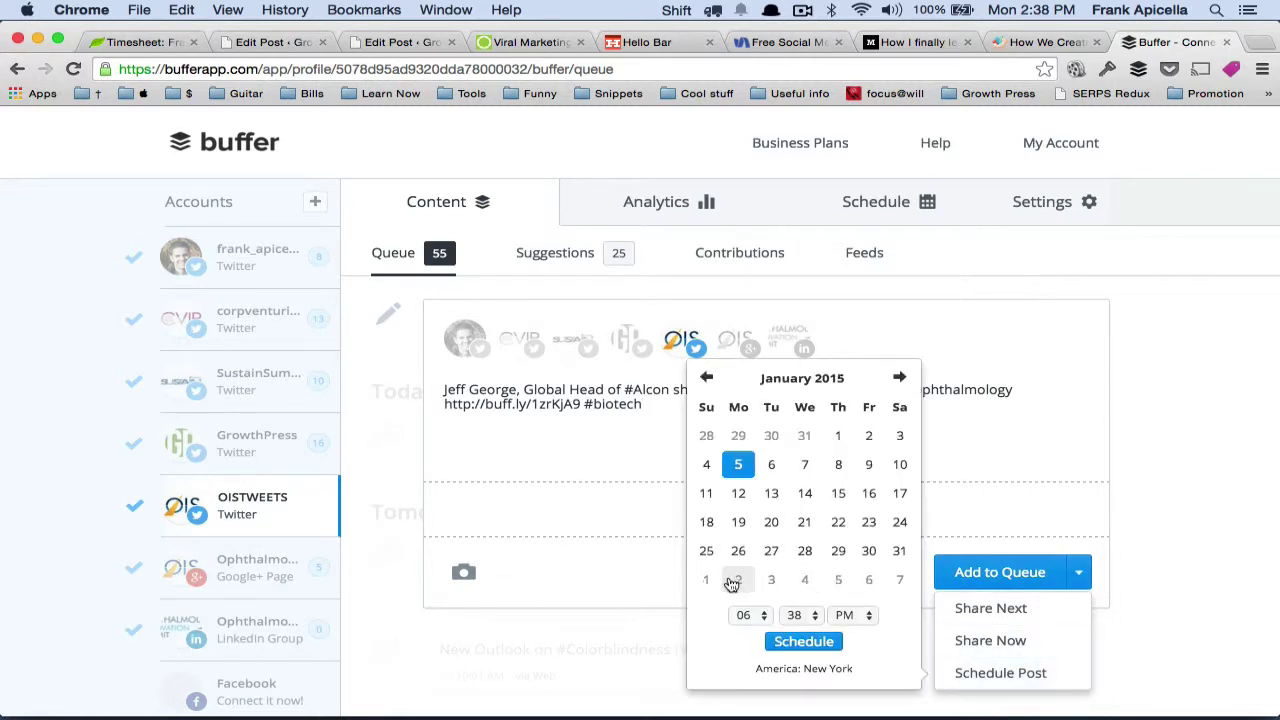
left_click(750, 614)
left_click(762, 556)
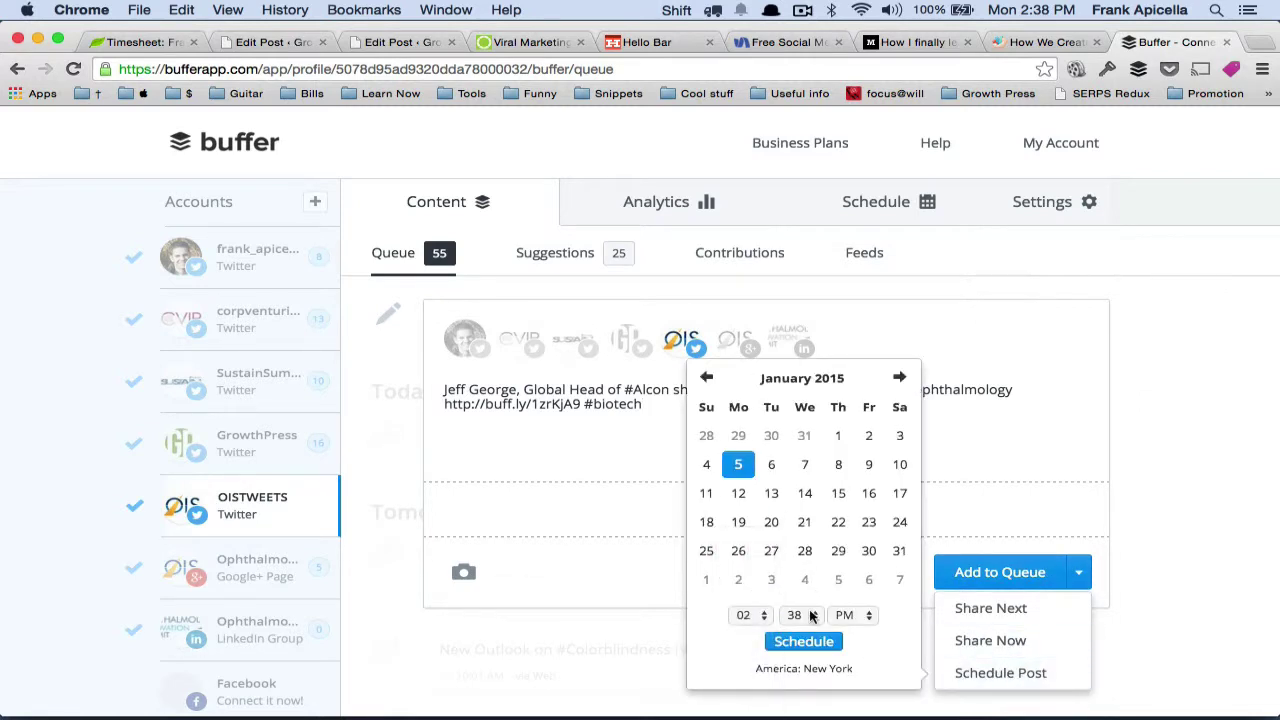
left_click(811, 613)
left_click(820, 213)
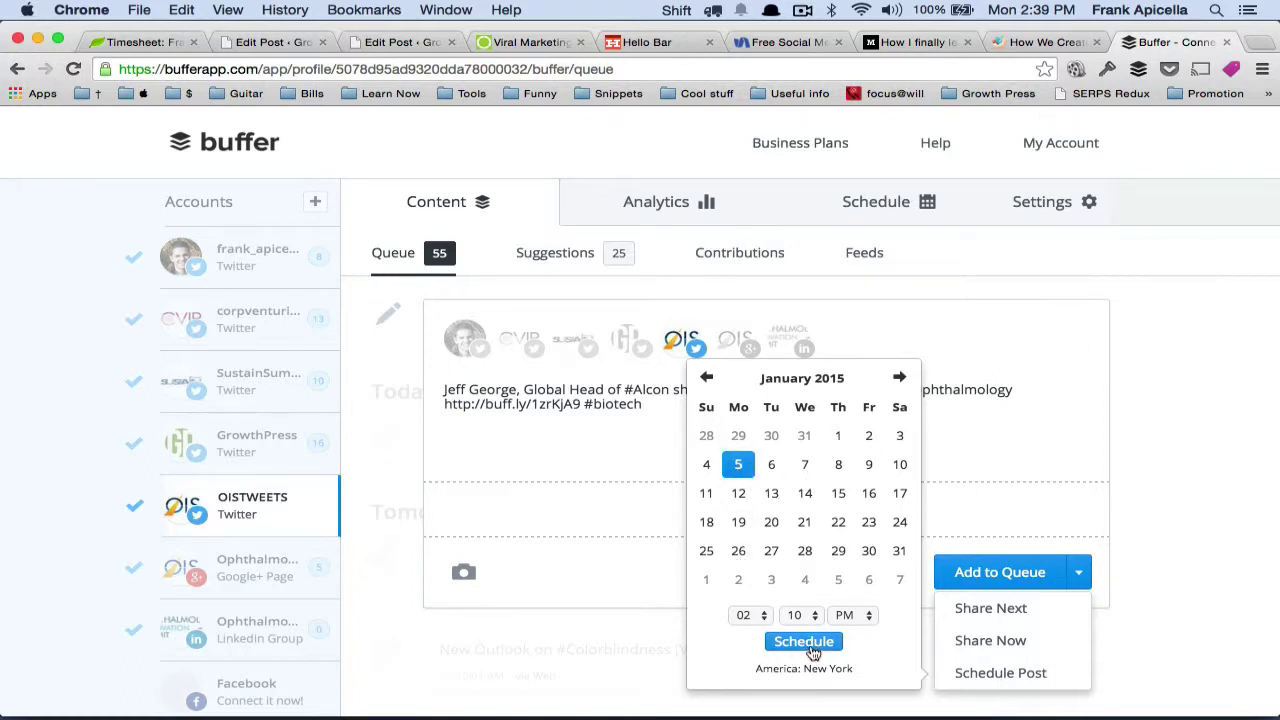
left_click(799, 643)
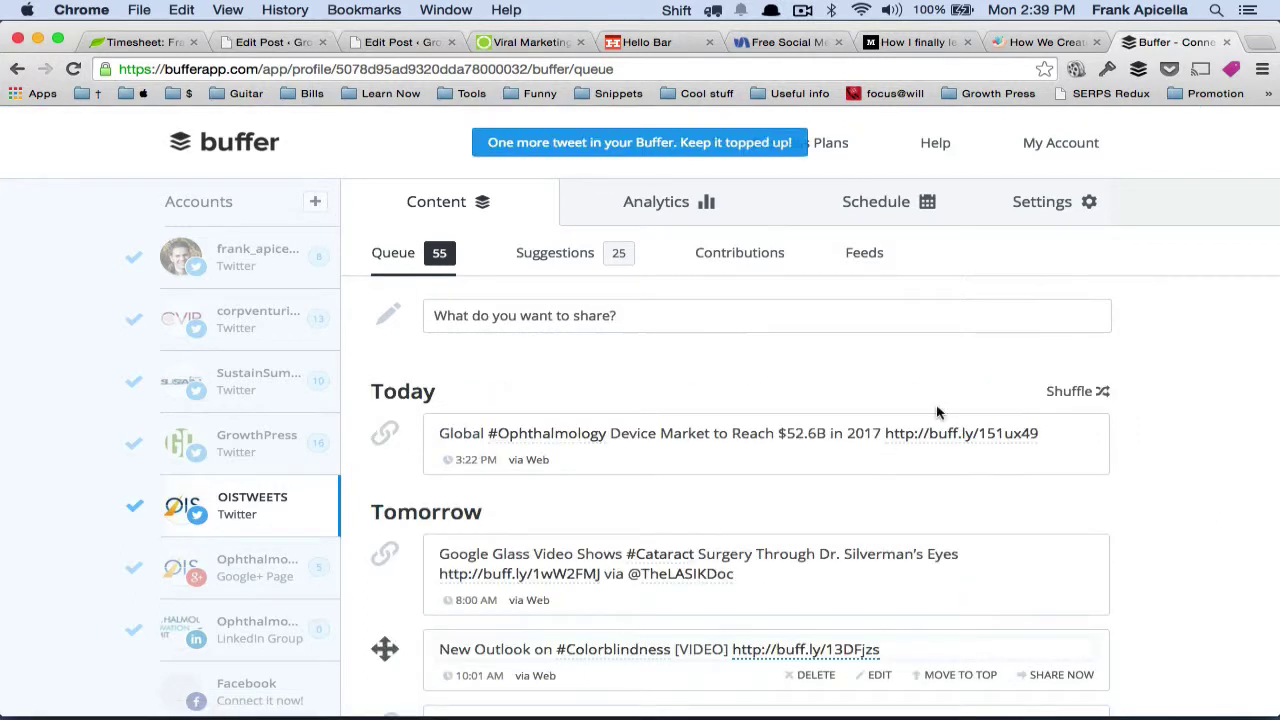
Step: Compose the same tweet again for OISTWEETS, with the #Alcon, #innovation and #ophthalmology text, the article link and #biotech
left_click(569, 320)
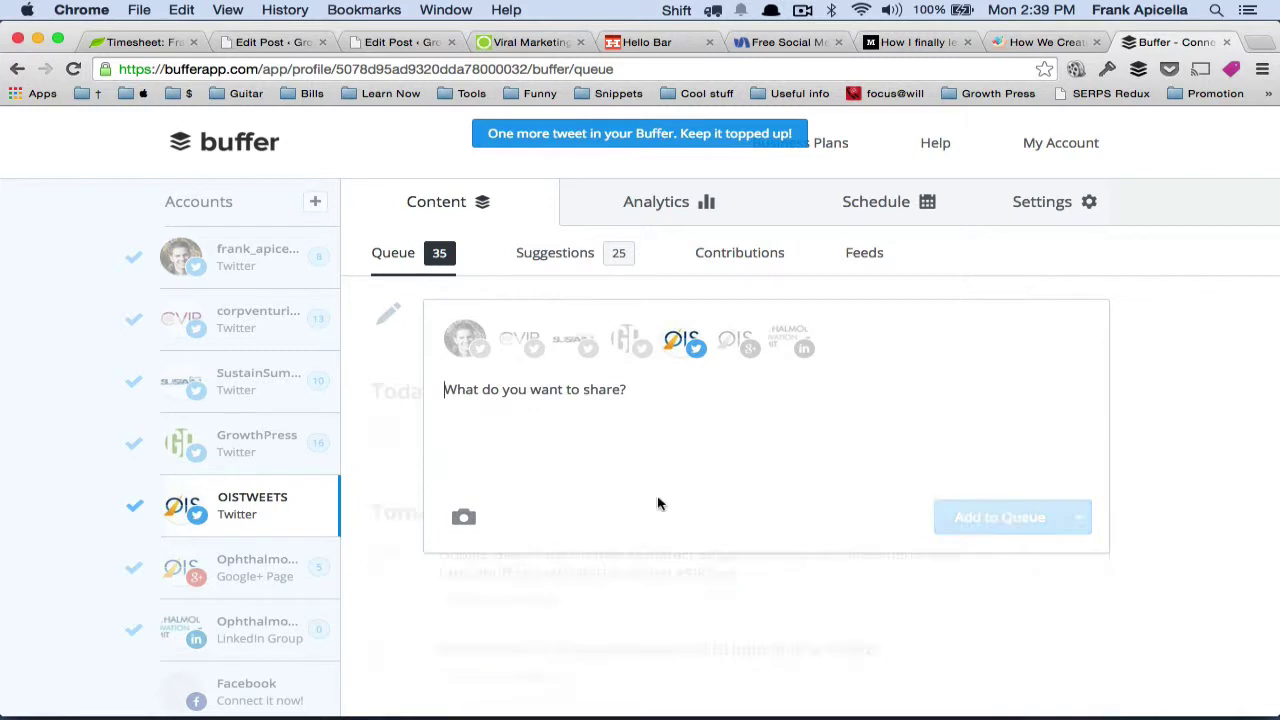
type("Jeff George, Global Head of #Alcon shares his vision for #innovation in #ophthalmology http://ols.net/jeff-georges-vision-innovation-alcon #biotech")
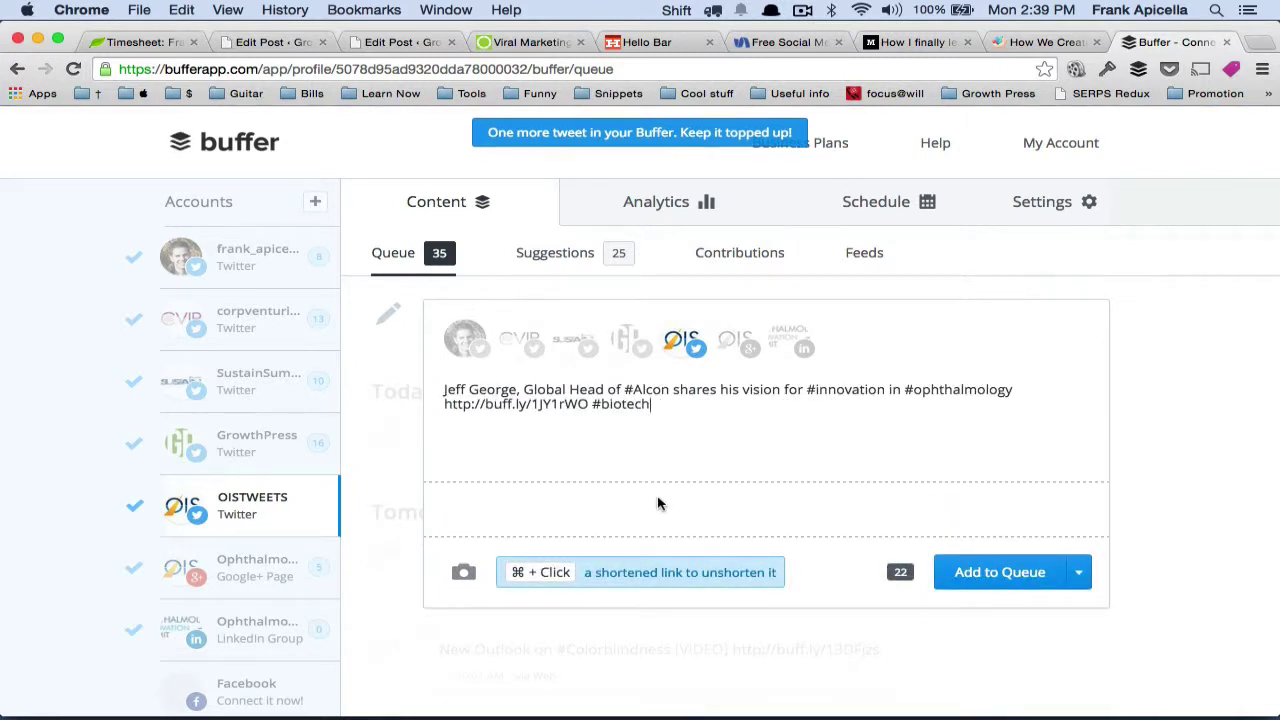
left_click(1078, 572)
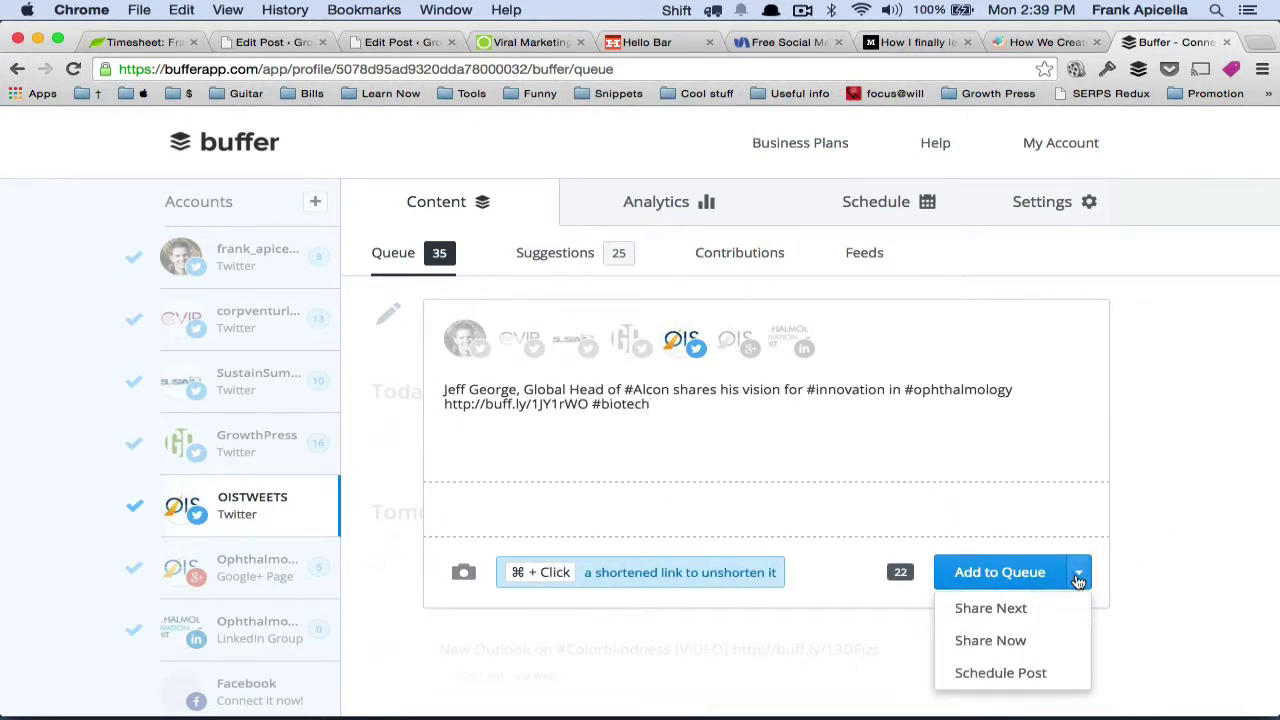
left_click(1000, 673)
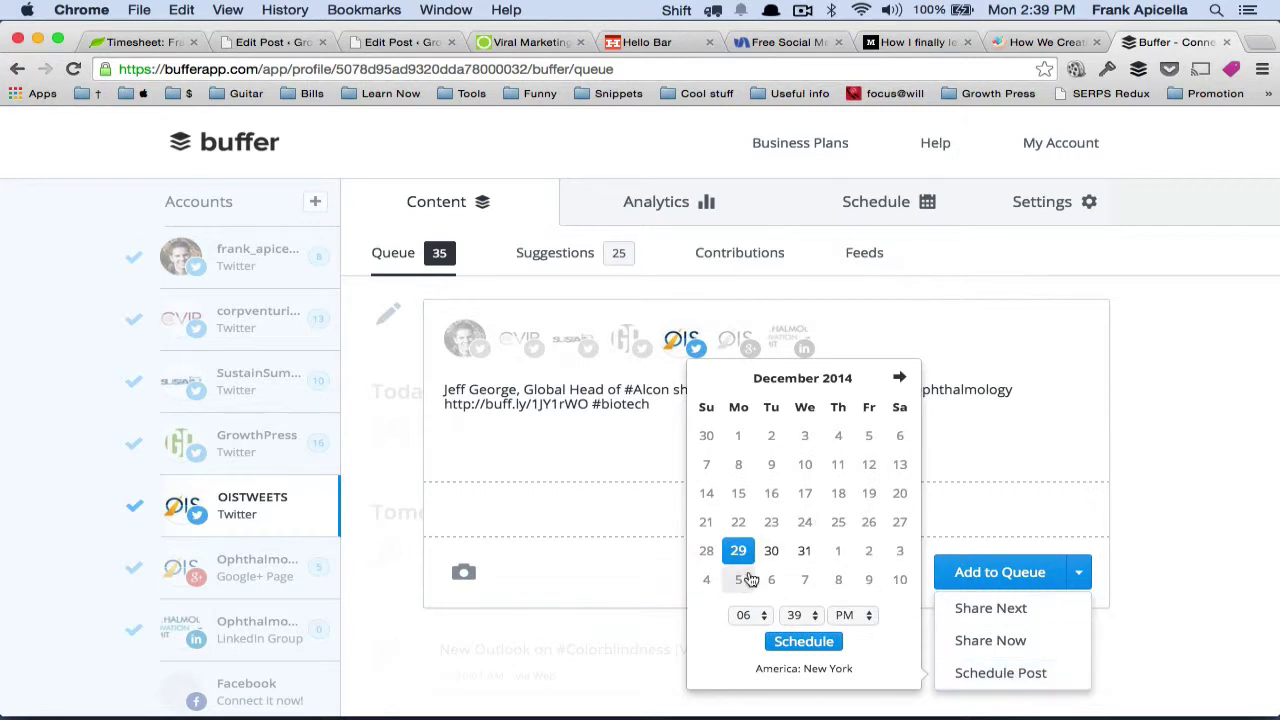
left_click(740, 580)
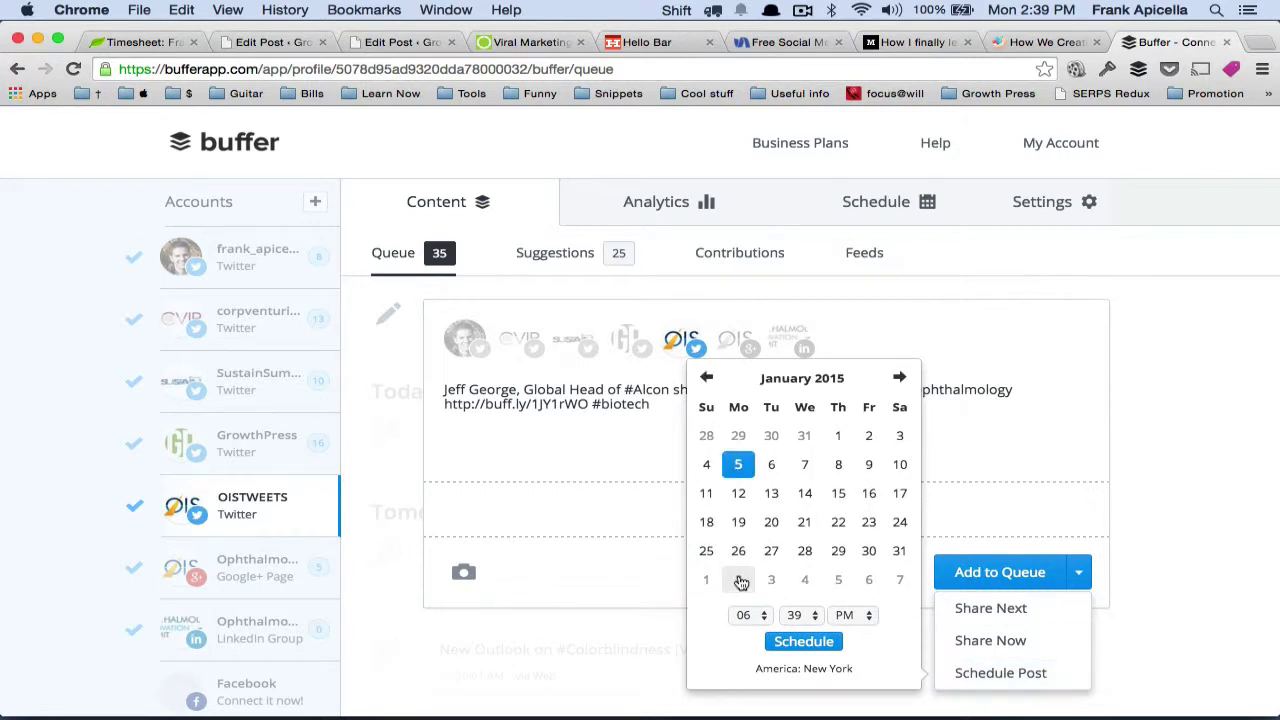
left_click(775, 466)
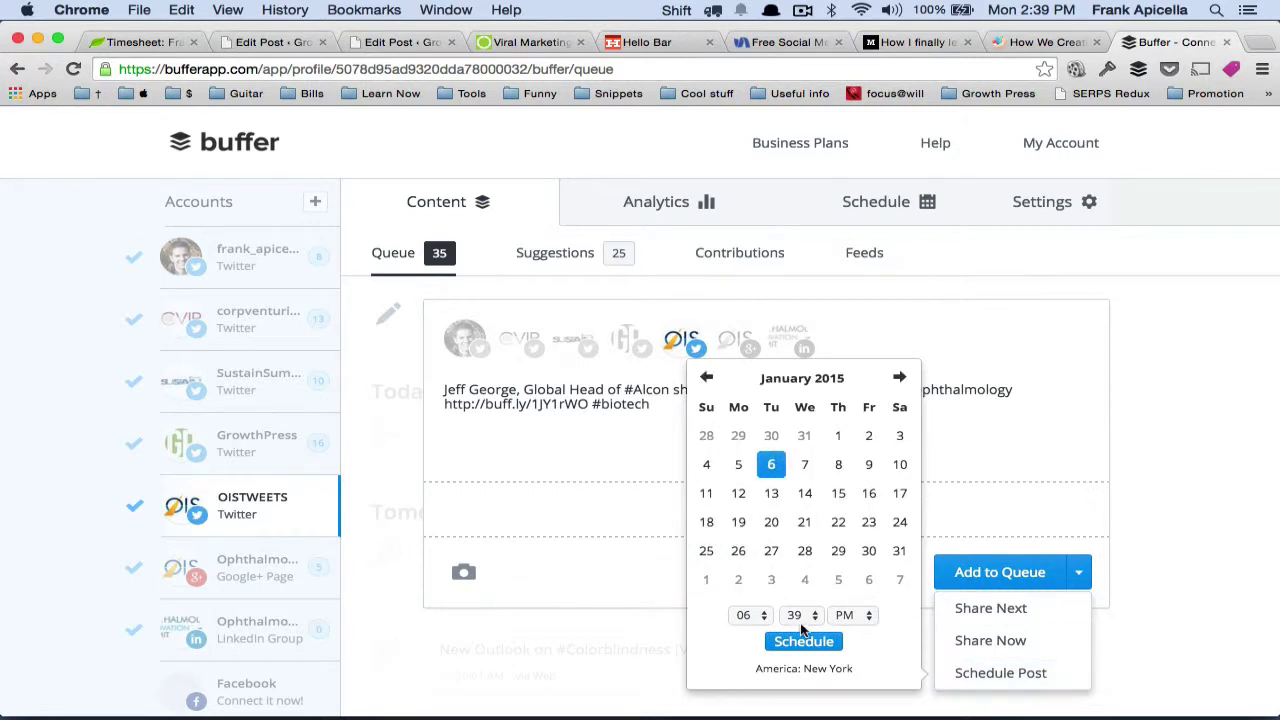
left_click(758, 618)
left_click(1186, 436)
left_click(1181, 412)
Step: Check the posting times used on Tuesday 6th January, and schedule the drafted #ophthalmology tweet for January 6, 2015 at 05:04 PM
scroll(1160, 380, "down", 20)
scroll(1152, 350, "down", 5)
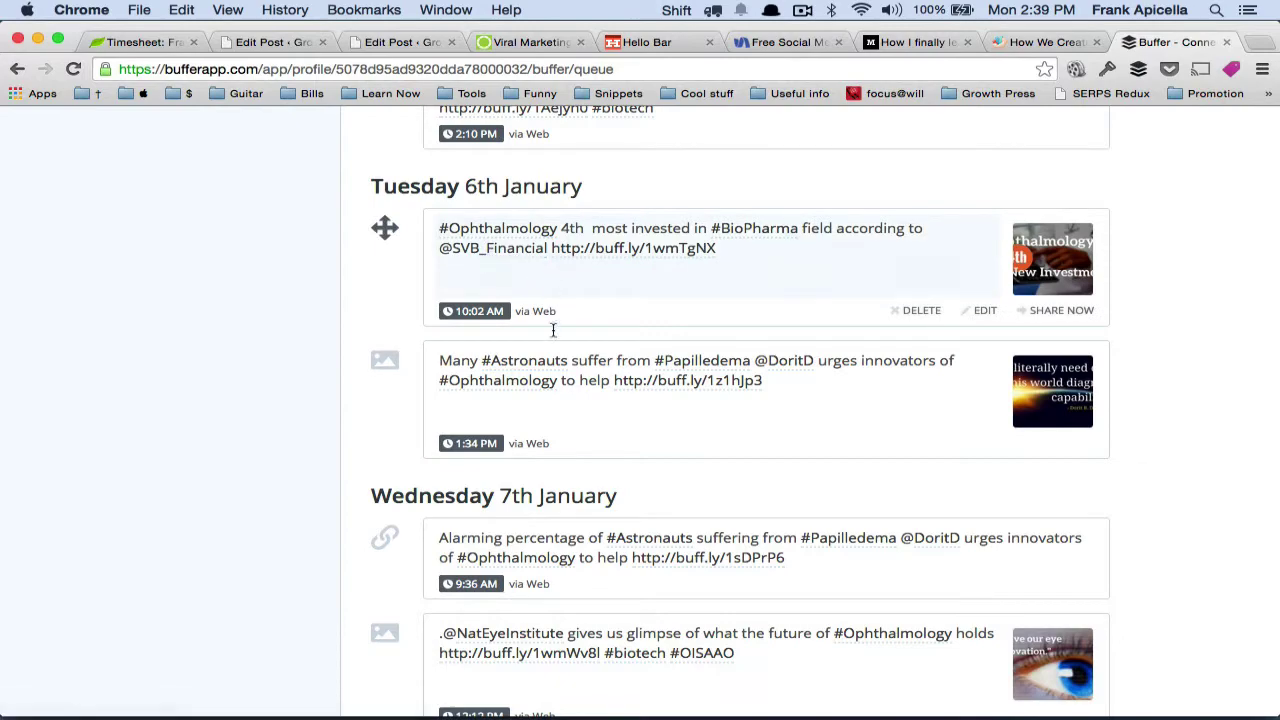
scroll(714, 481, "up", 20)
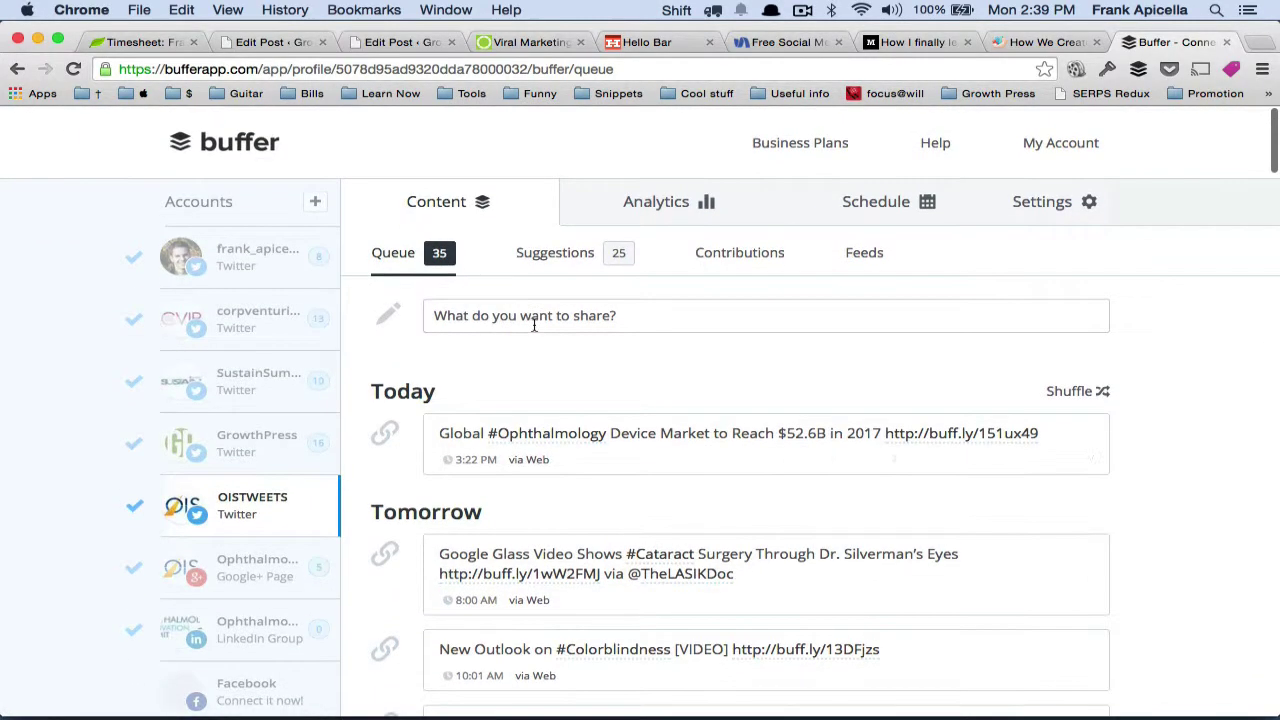
left_click(534, 323)
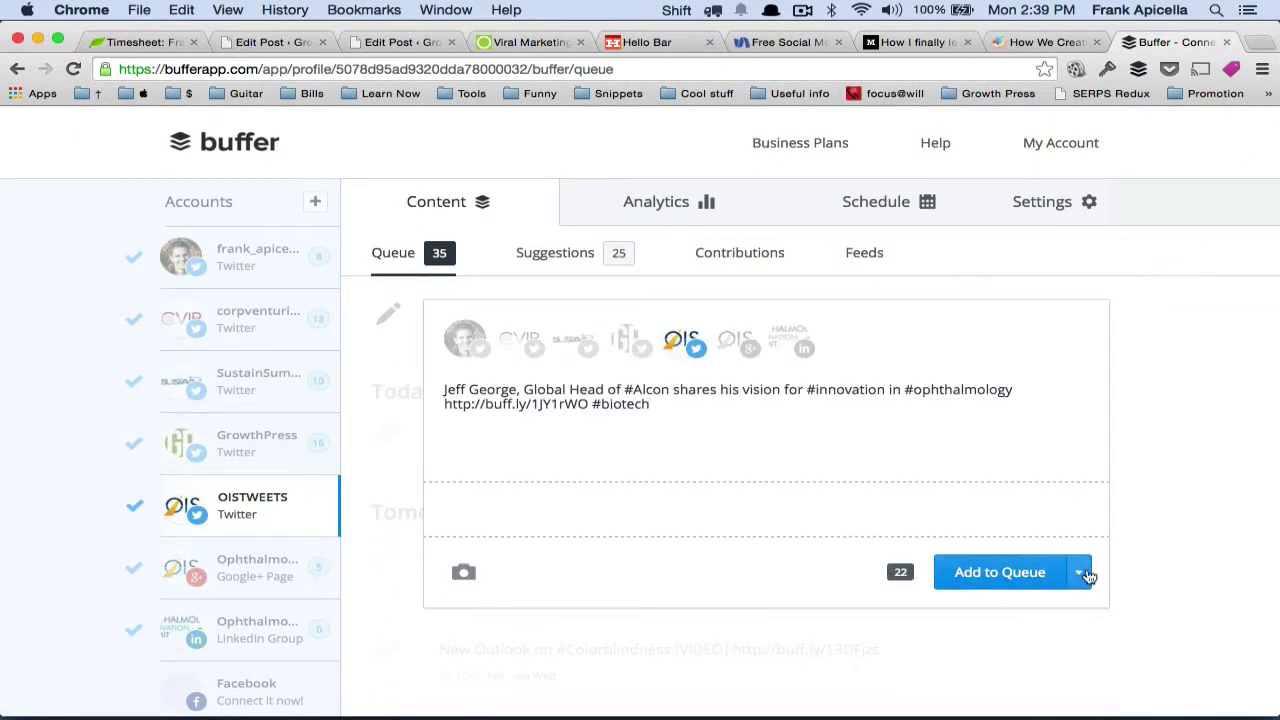
left_click(1079, 572)
left_click(1012, 668)
left_click(771, 580)
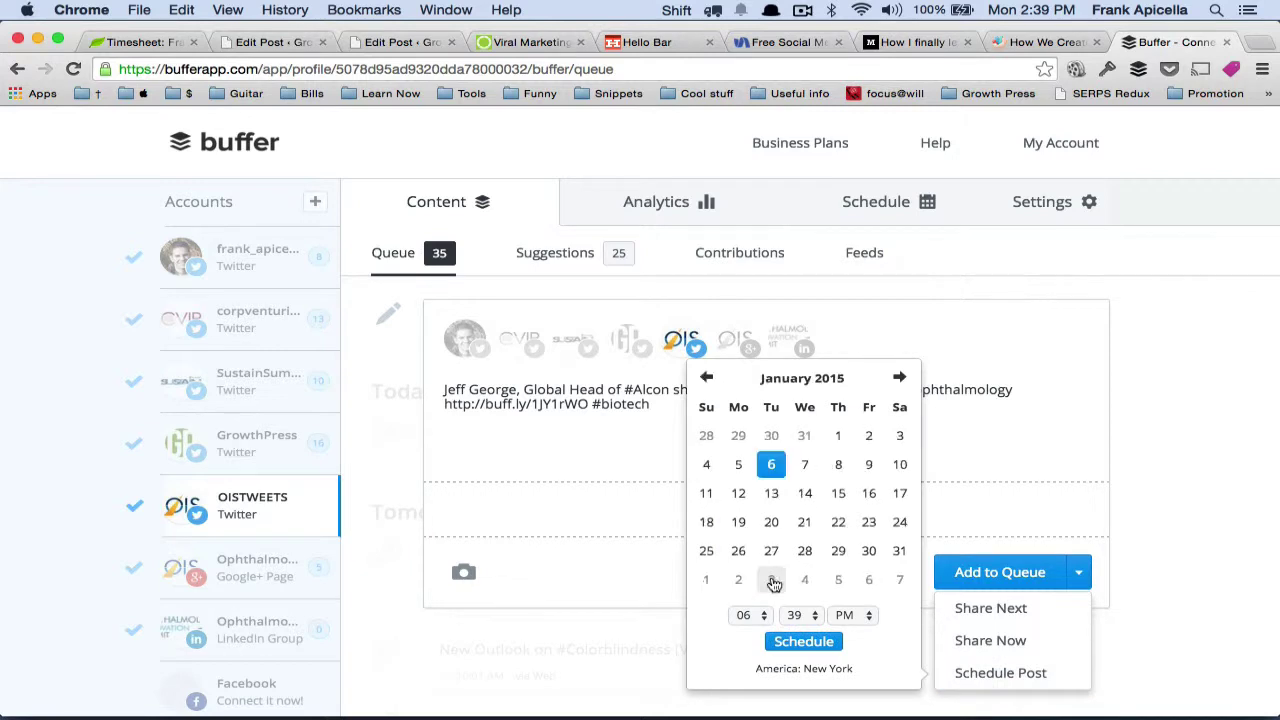
left_click(754, 617)
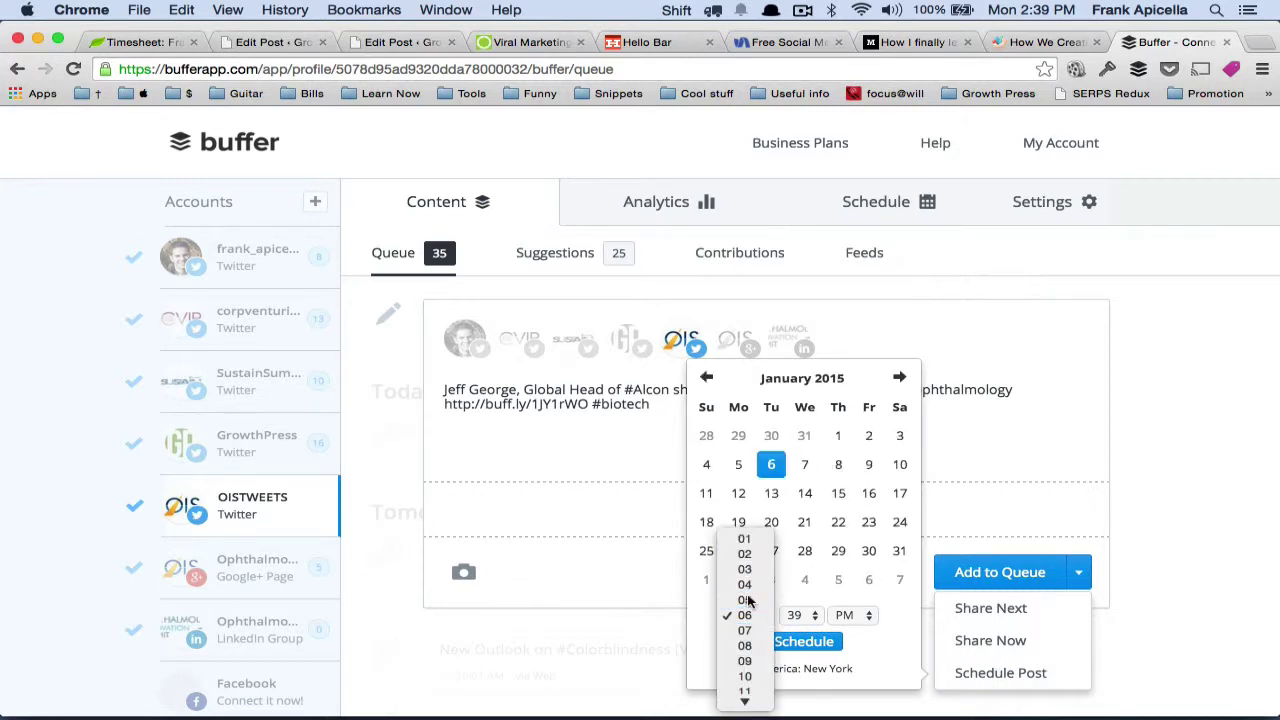
left_click(745, 600)
left_click(806, 616)
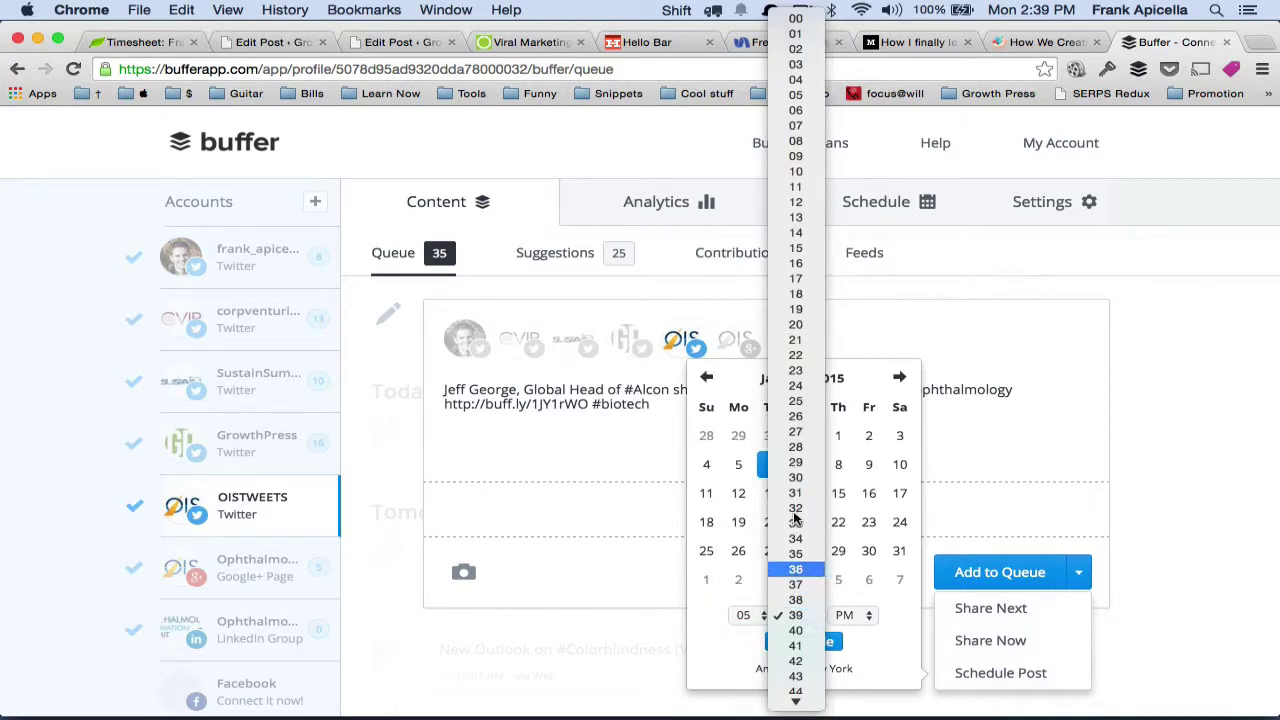
left_click(795, 79)
left_click(802, 641)
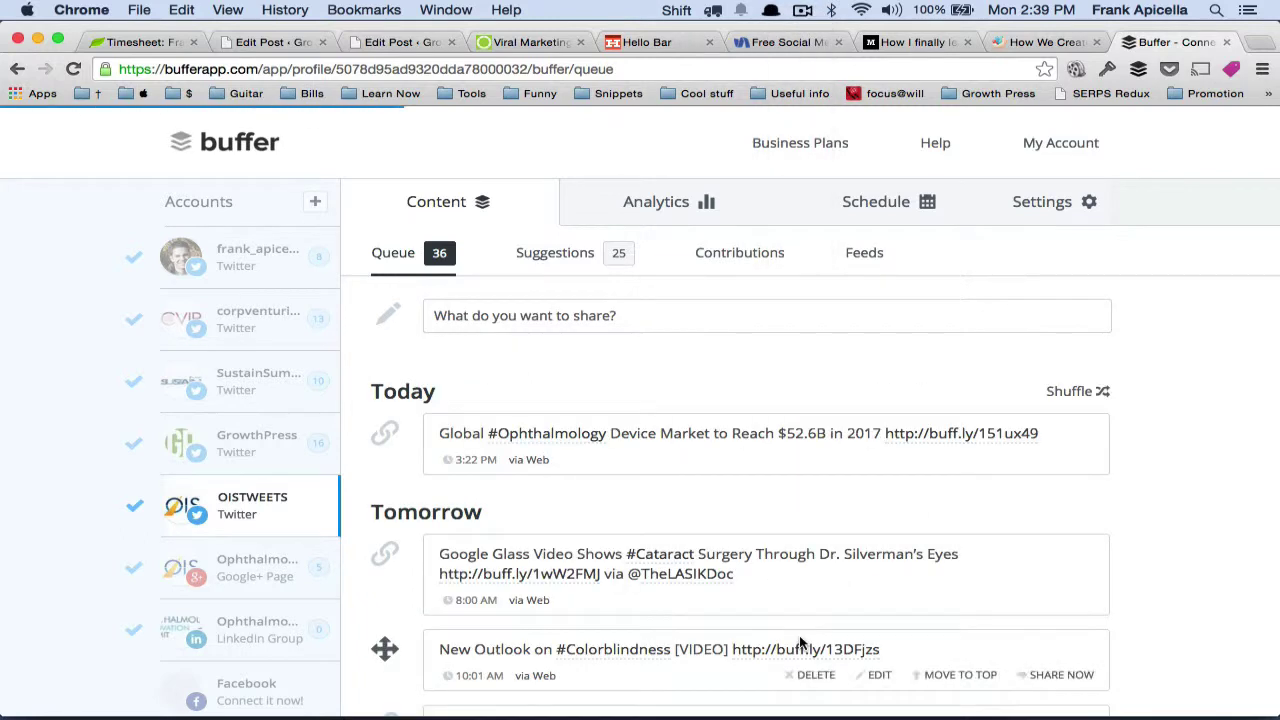
Step: Compose the same #Alcon tweet with its article link and #biotech for OISTWEETS, and check the posting times used on Monday 12th January
left_click(558, 310)
type("Jeff George, Global Head of #Alcon shares his vision for #innovation in #ophthalmology http://ois.net/jeff-georges-vision-innovation-alcon/ #biotech")
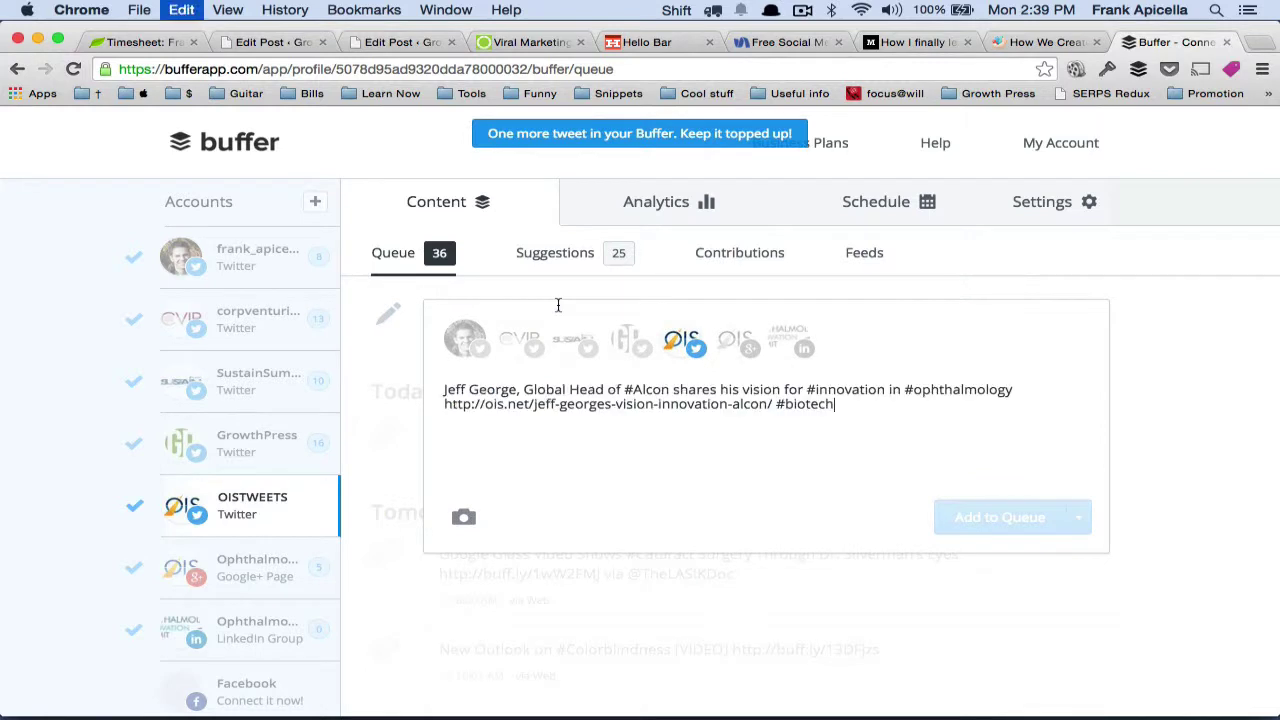
left_click(1079, 572)
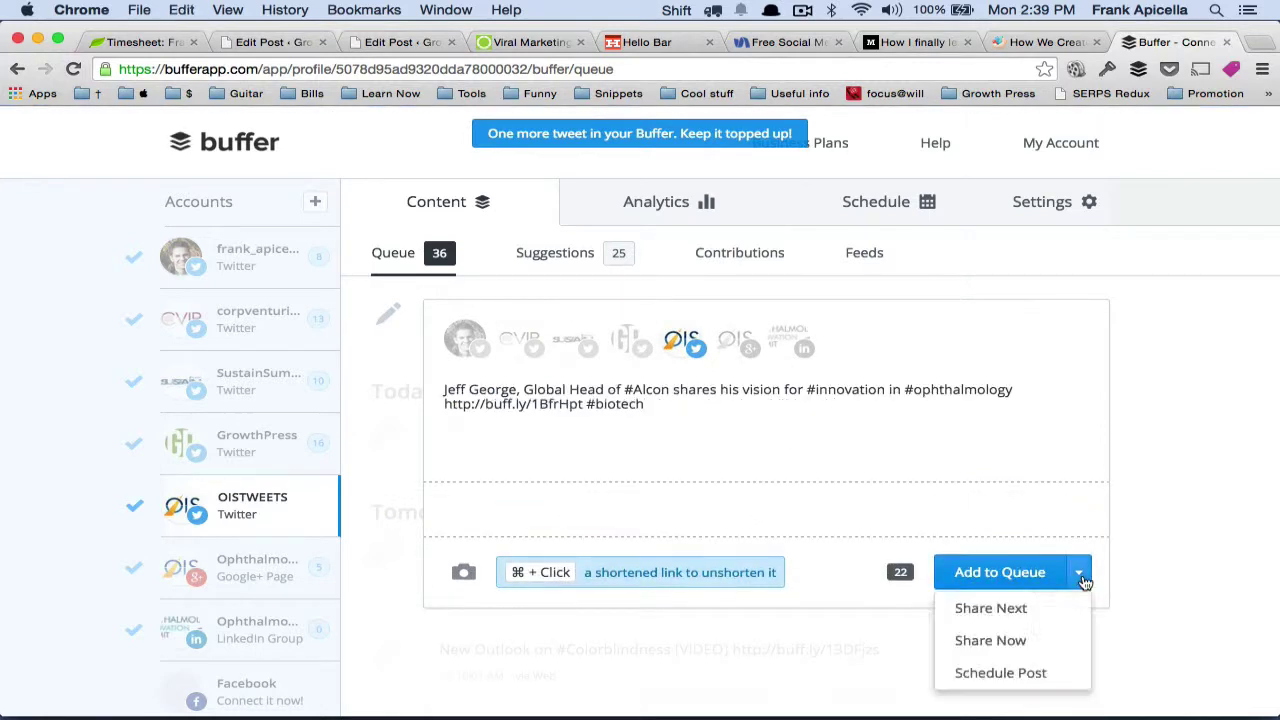
left_click(1033, 673)
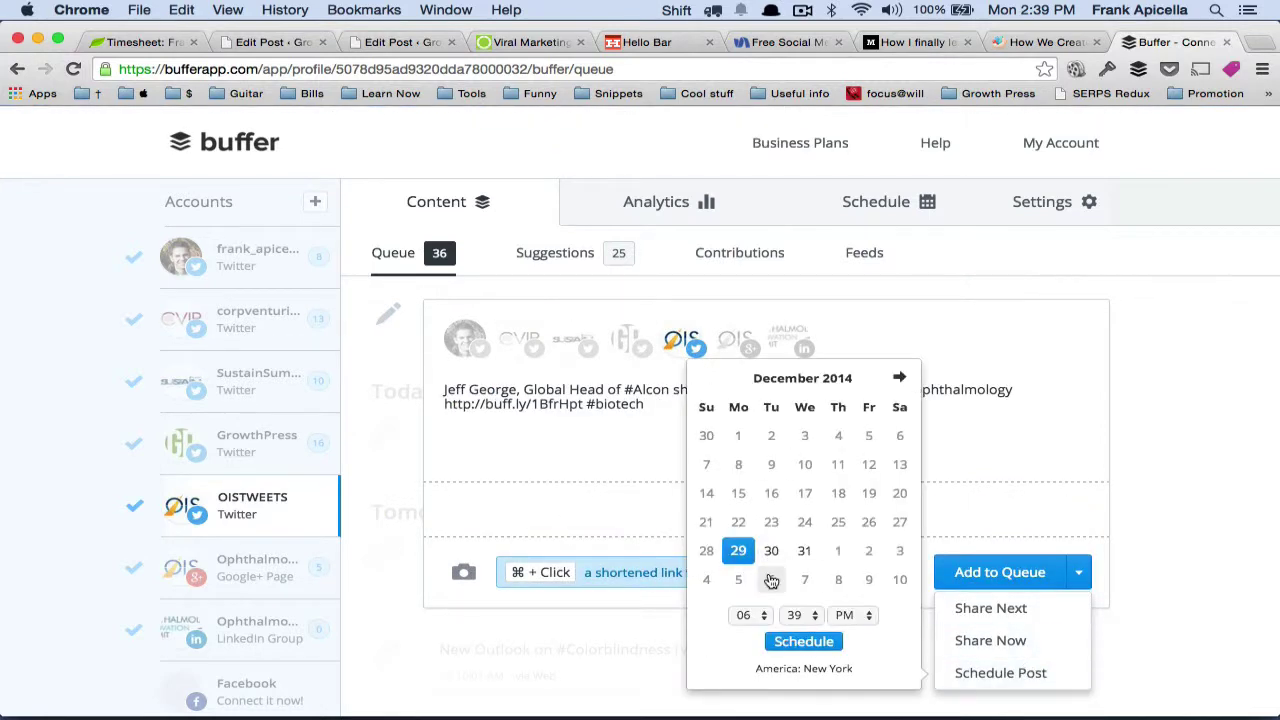
left_click(899, 377)
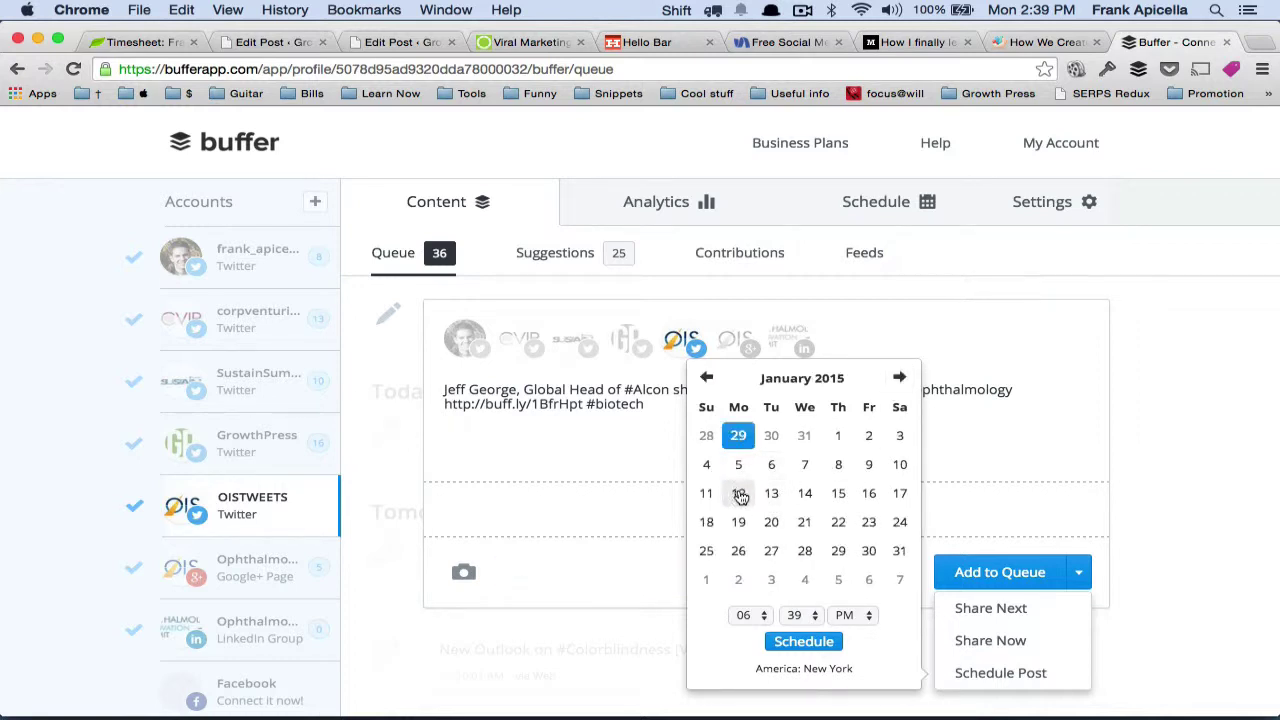
left_click(1208, 543)
scroll(1166, 646, "down", 10)
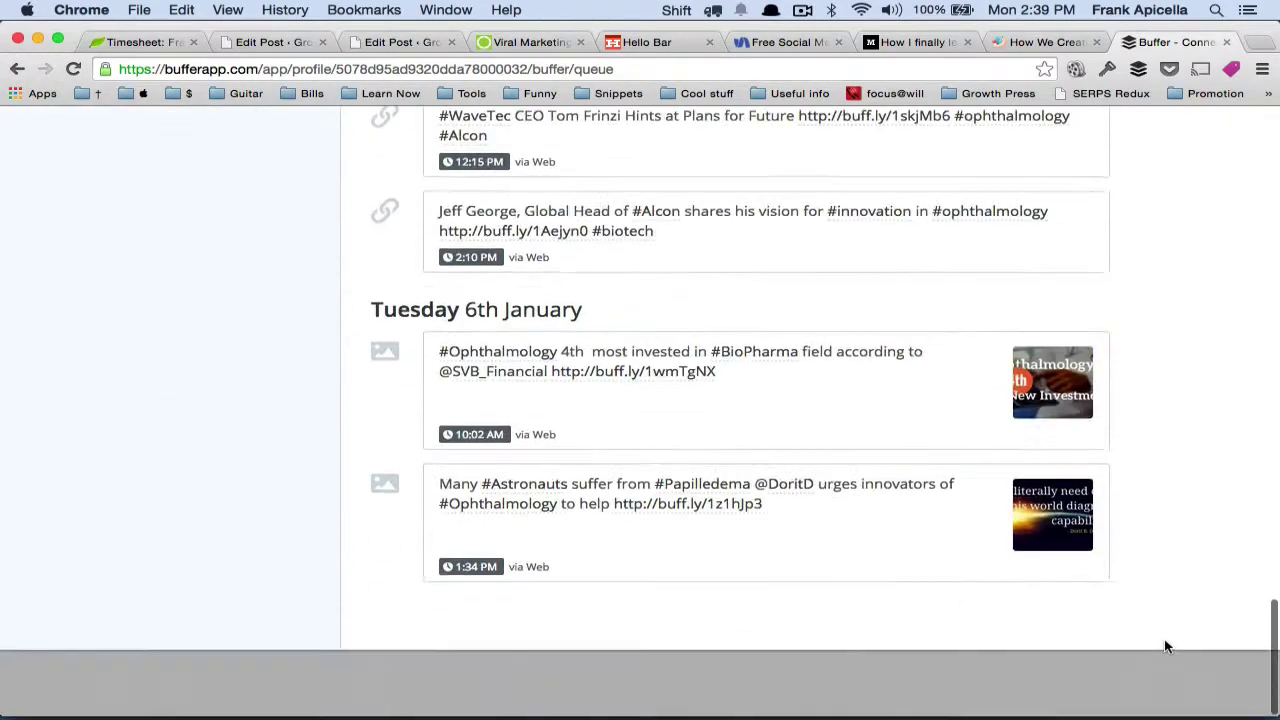
scroll(1166, 646, "down", 10)
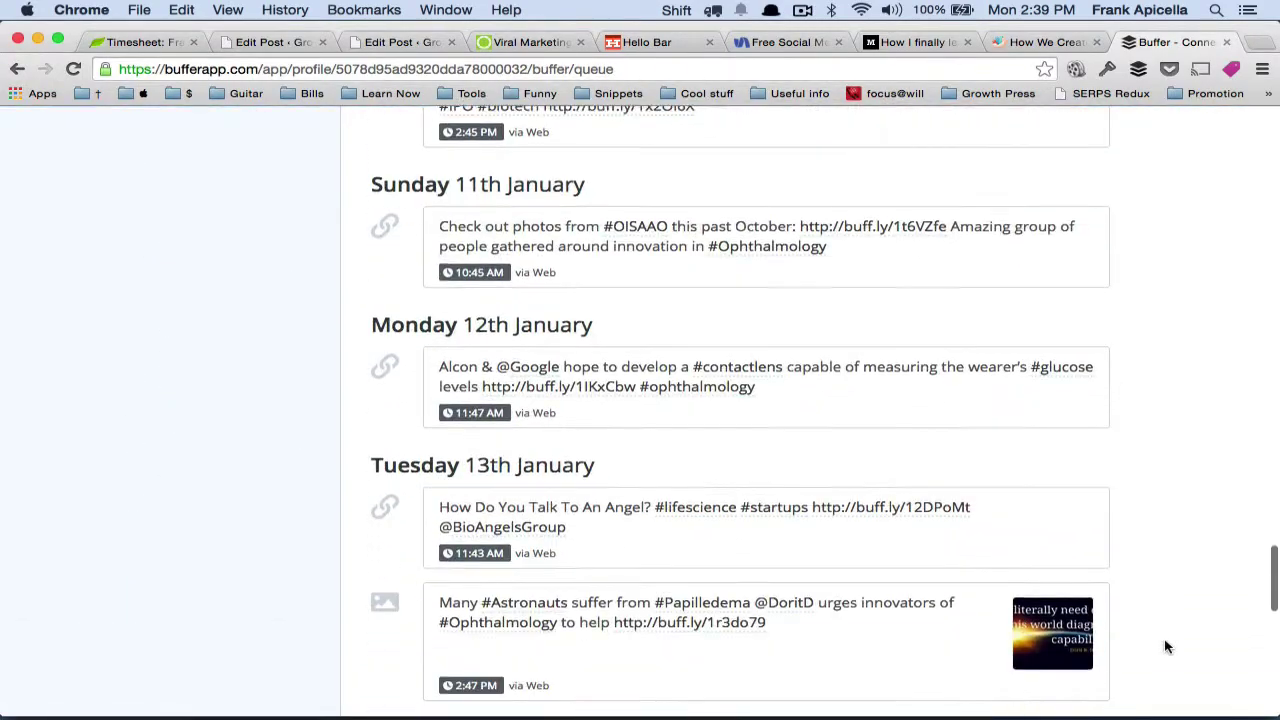
left_click(490, 412)
scroll(708, 437, "up", 20)
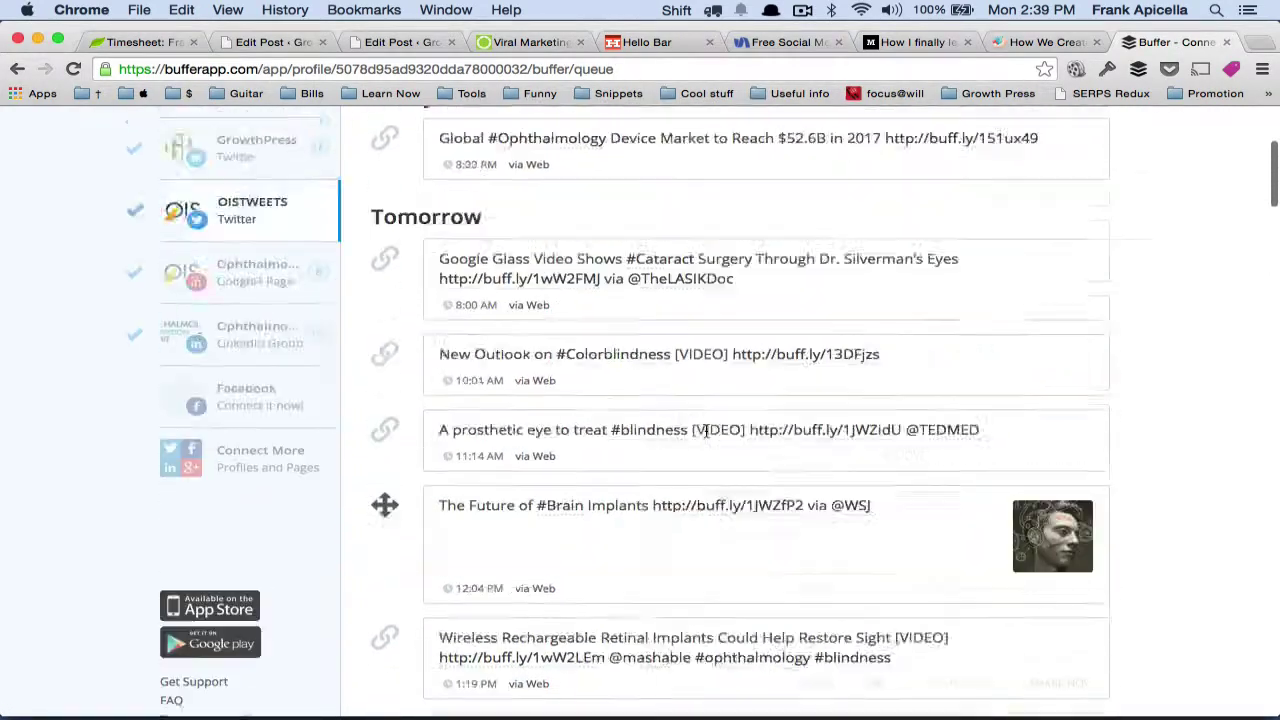
Step: Return to the drafted #Alcon tweet and schedule it for January 12, 2015 at 10:04 AM
left_click(474, 314)
type("Jeff George, Global Head of #Alcon shares his vision for #innovation in #ophthalmology http://buff.ly/1BfrHpt #biotech")
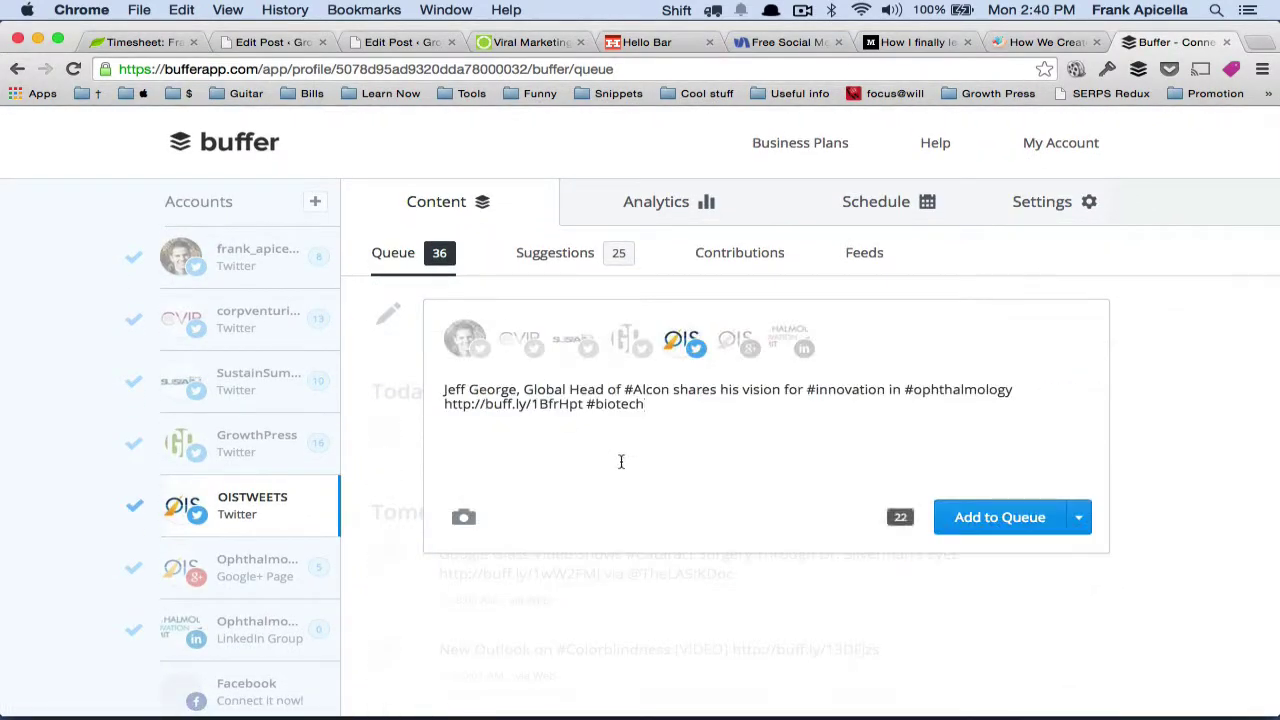
left_click(1078, 520)
left_click(1000, 672)
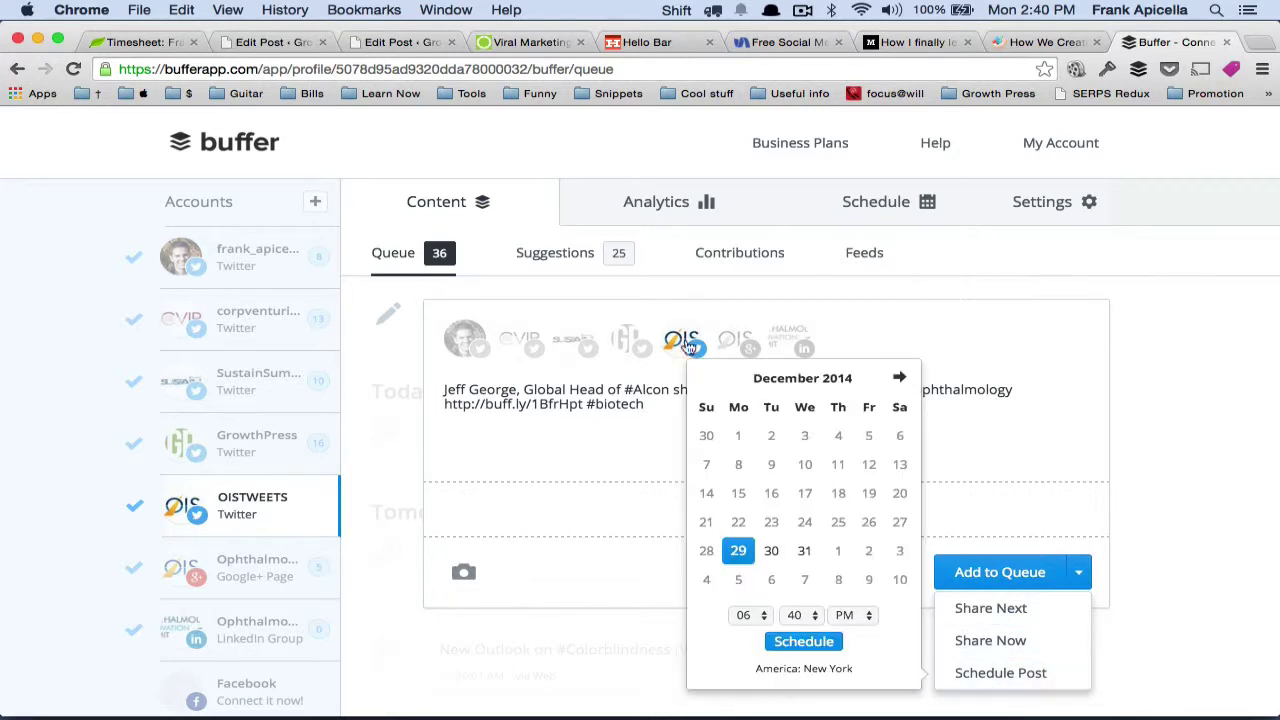
left_click(899, 377)
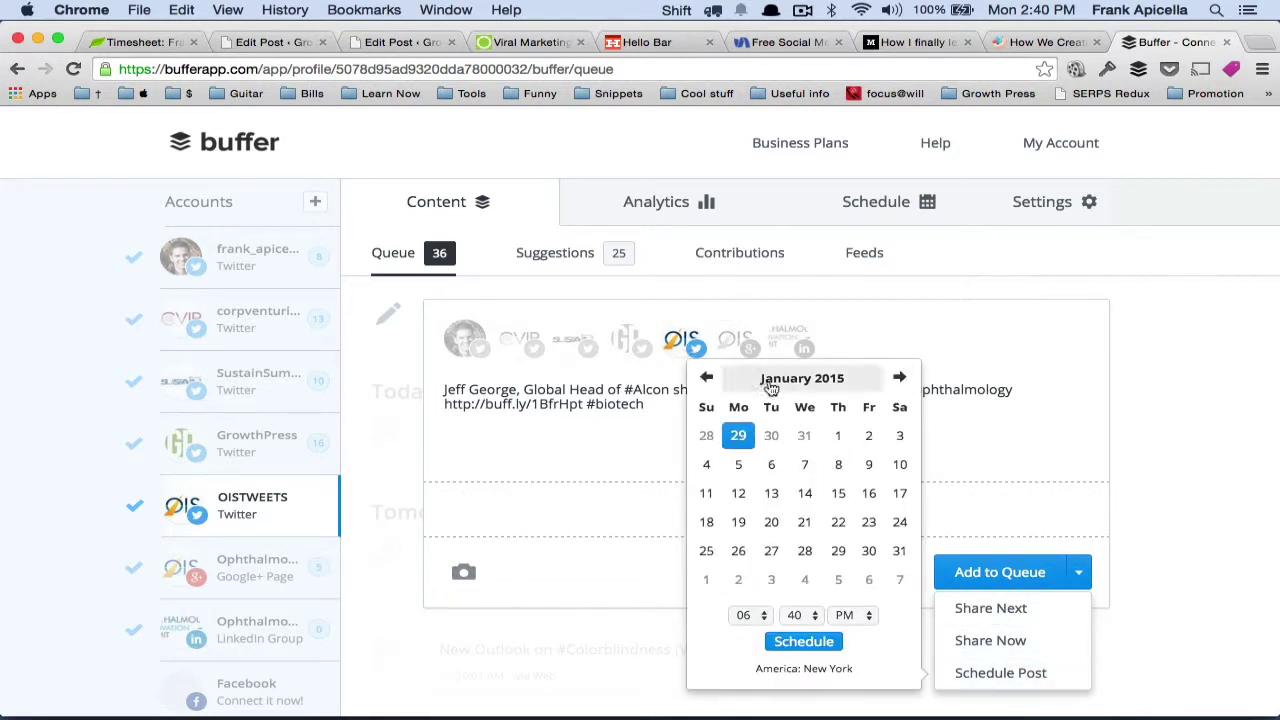
left_click(740, 493)
left_click(750, 615)
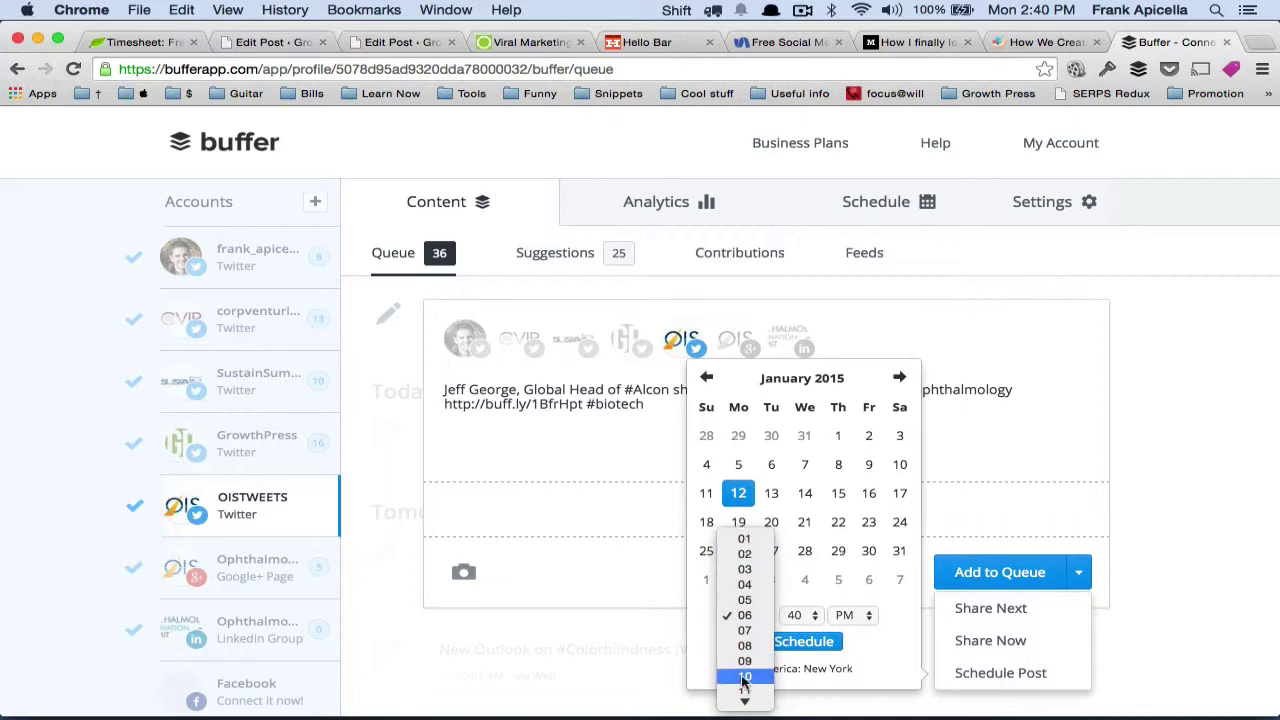
left_click(744, 677)
left_click(805, 615)
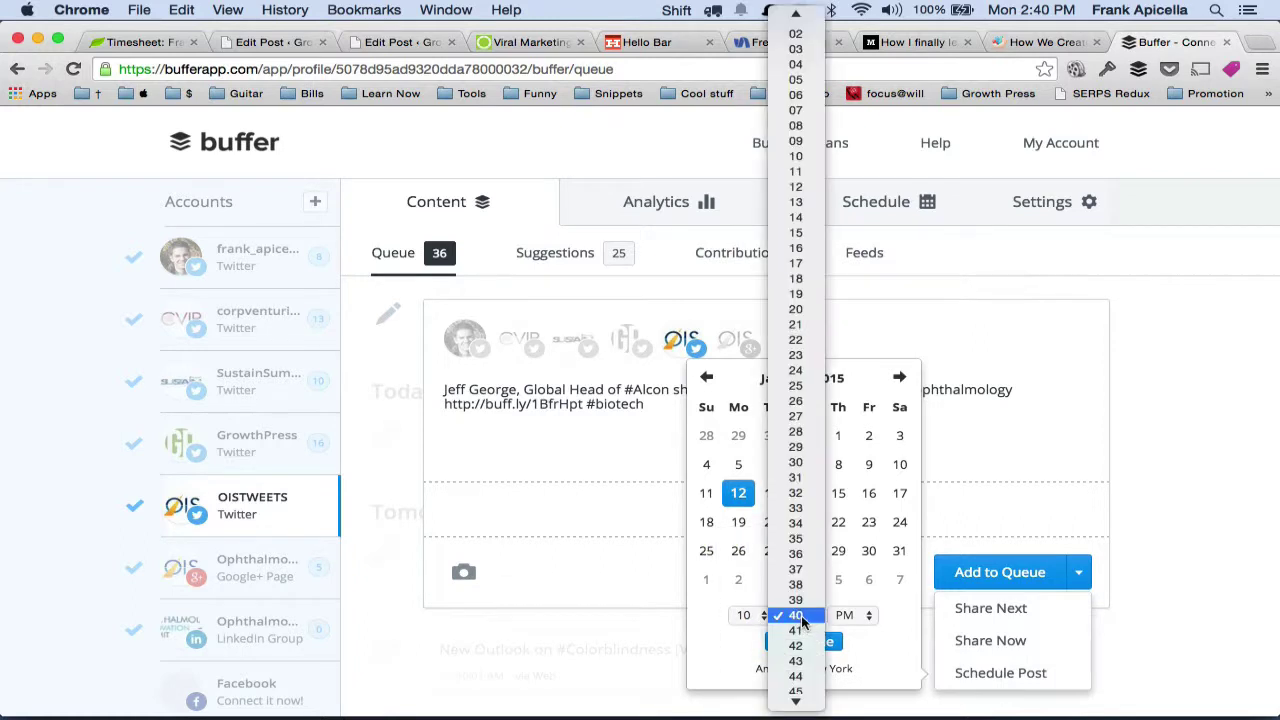
left_click(796, 66)
left_click(863, 614)
left_click(848, 597)
left_click(801, 642)
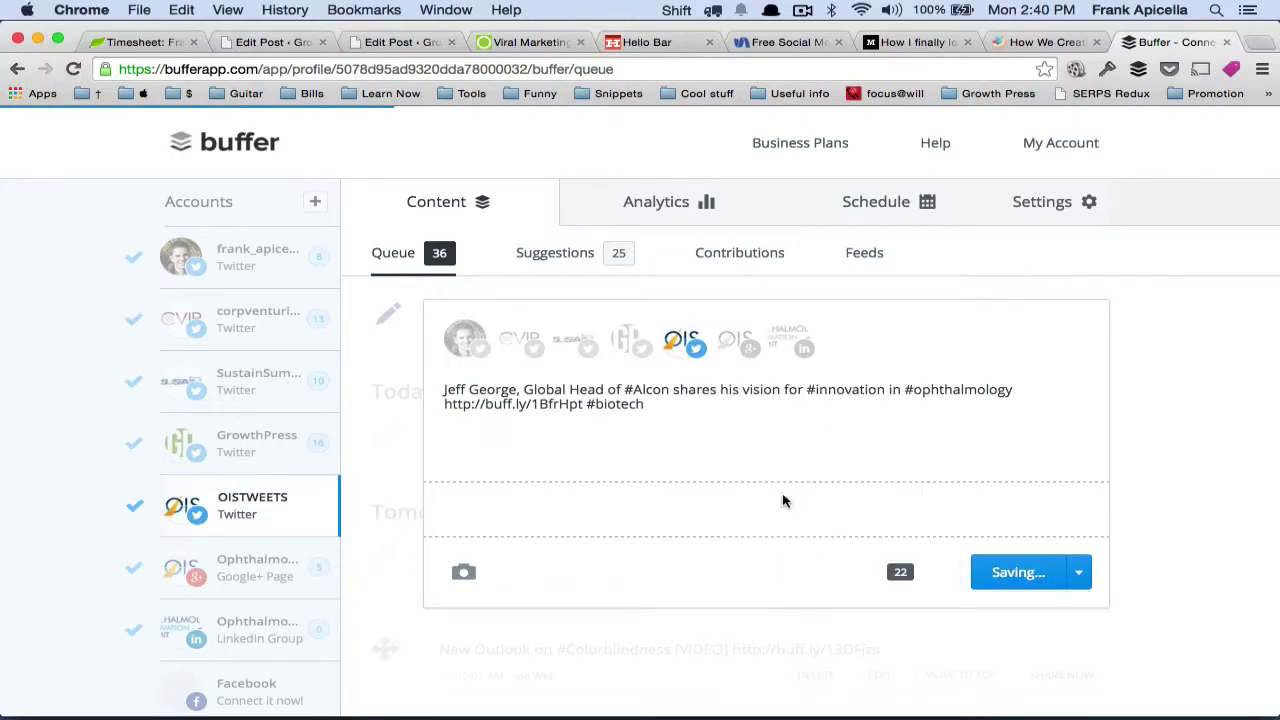
Step: Examine the OISTWEETS queue from today through Tuesday 3rd March to see how reshared posts are spread over the dates
scroll(1120, 300, "down", 20)
scroll(1125, 287, "down", 15)
scroll(1125, 287, "up", 10)
scroll(1125, 287, "up", 10)
scroll(1125, 287, "up", 10)
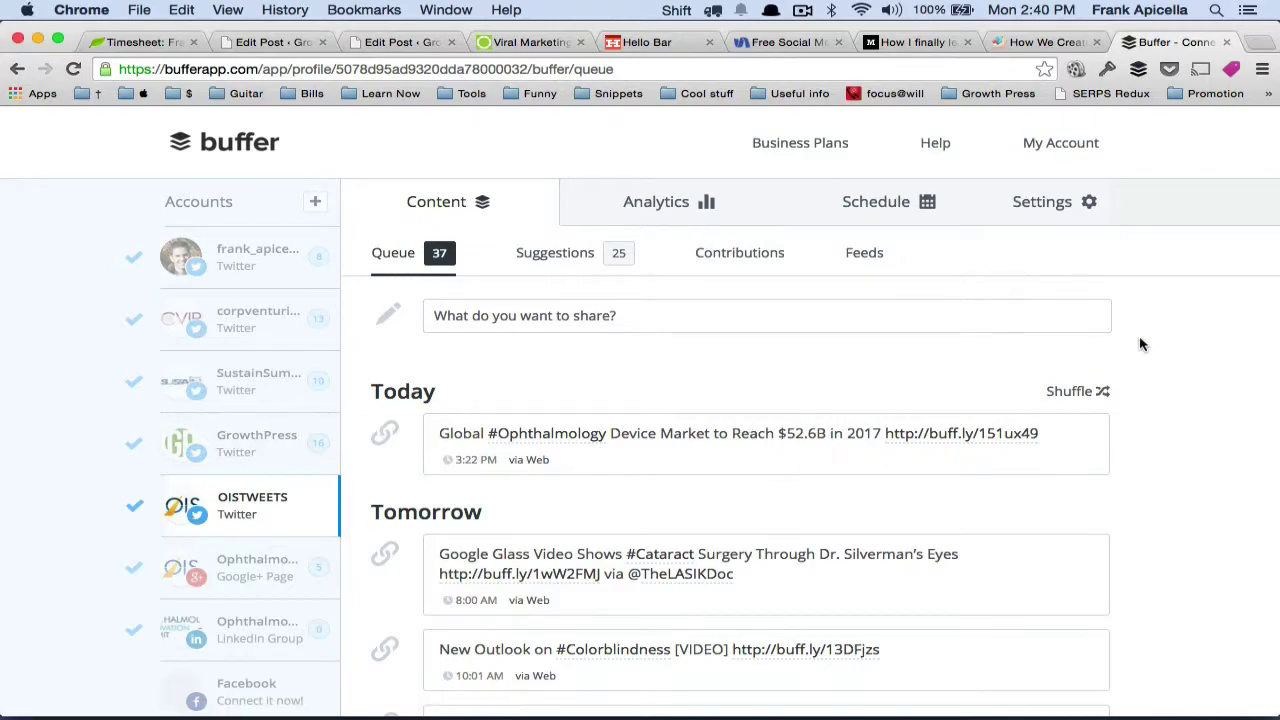
scroll(1152, 337, "down", 20)
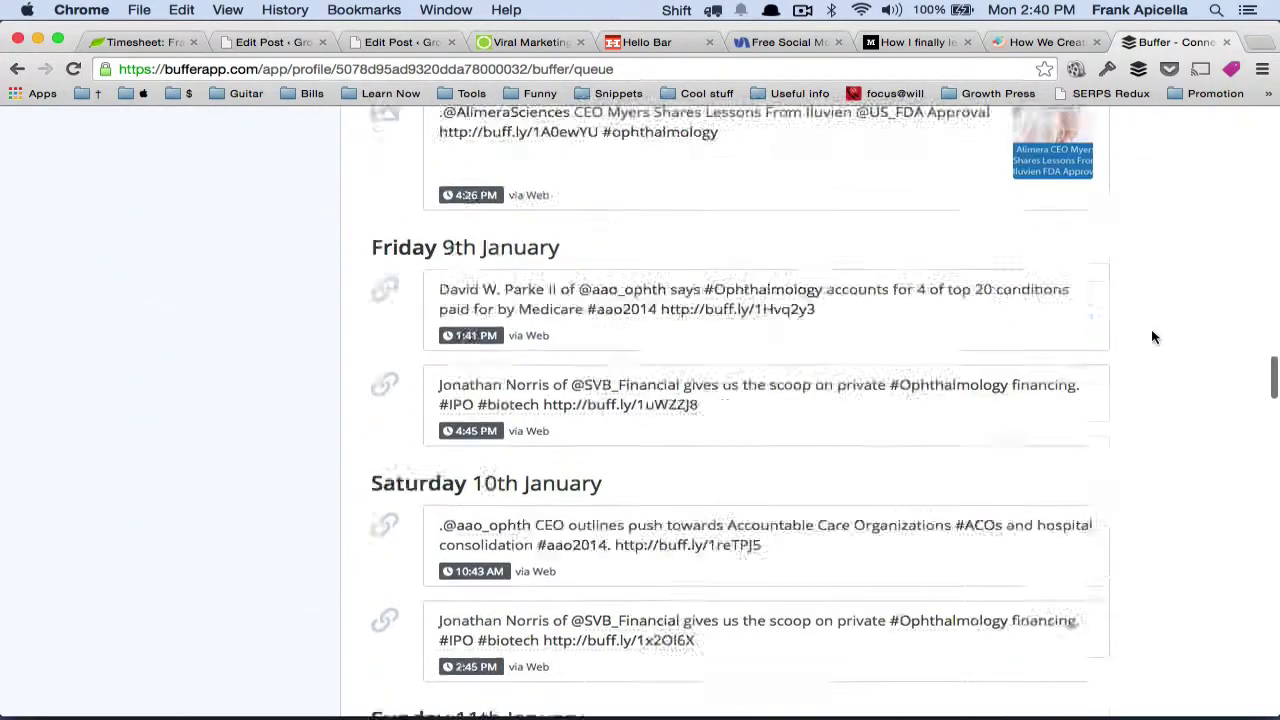
scroll(1152, 337, "down", 20)
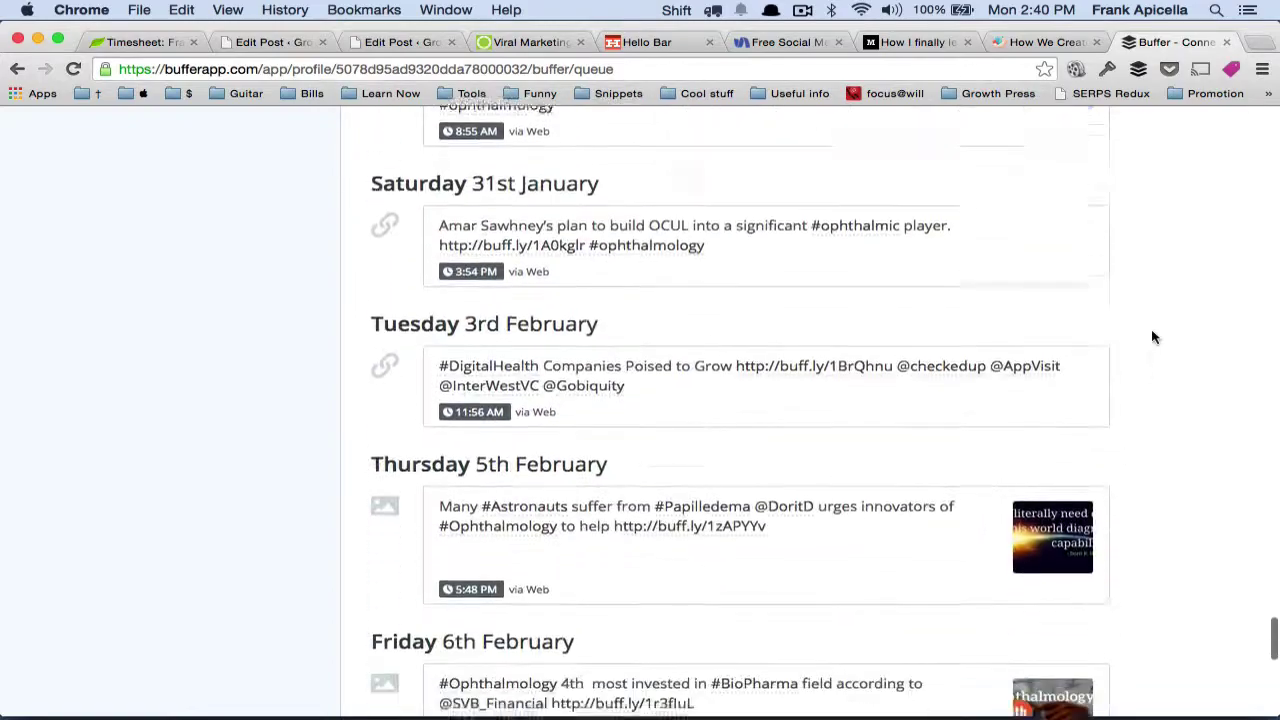
scroll(1152, 337, "down", 15)
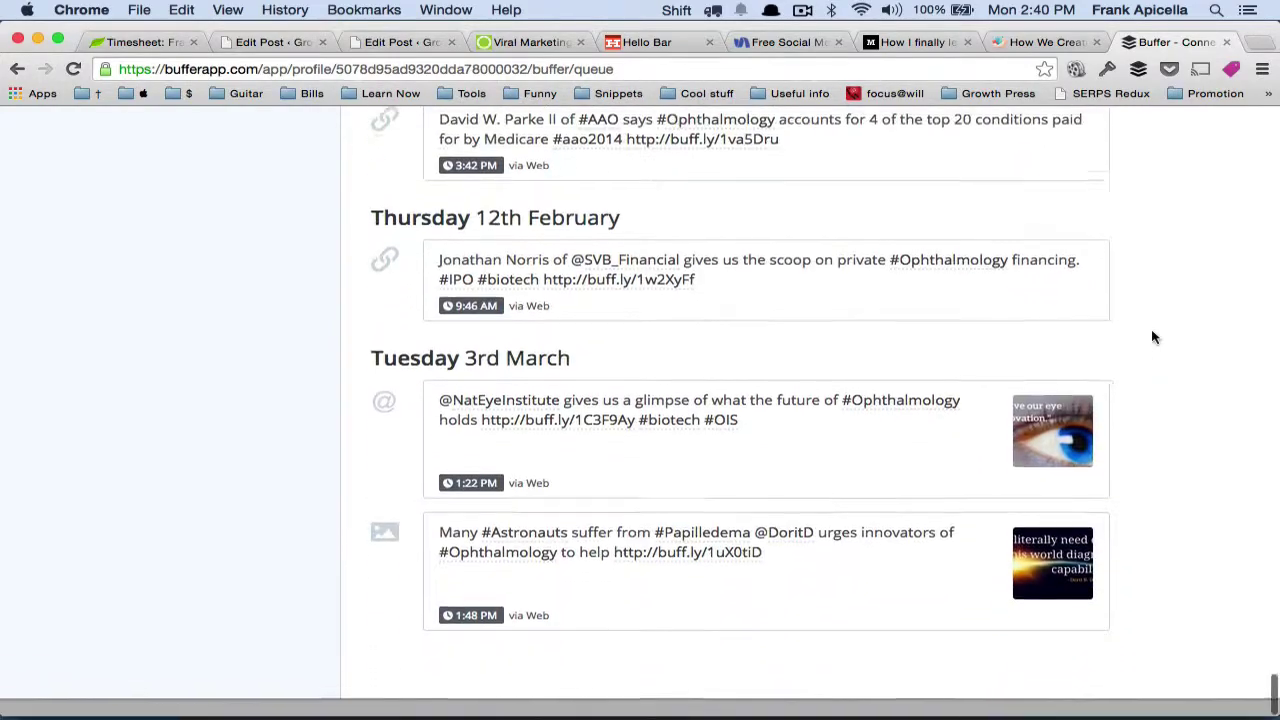
scroll(1152, 337, "up", 20)
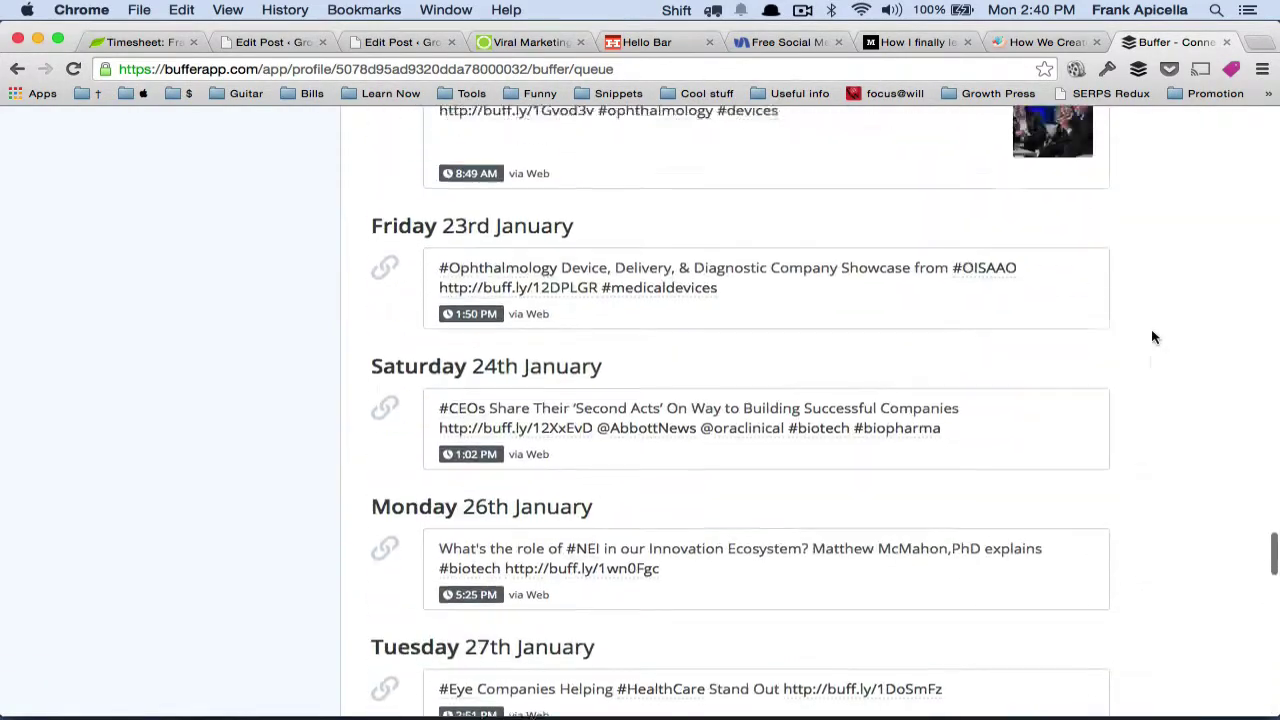
scroll(1152, 337, "down", 15)
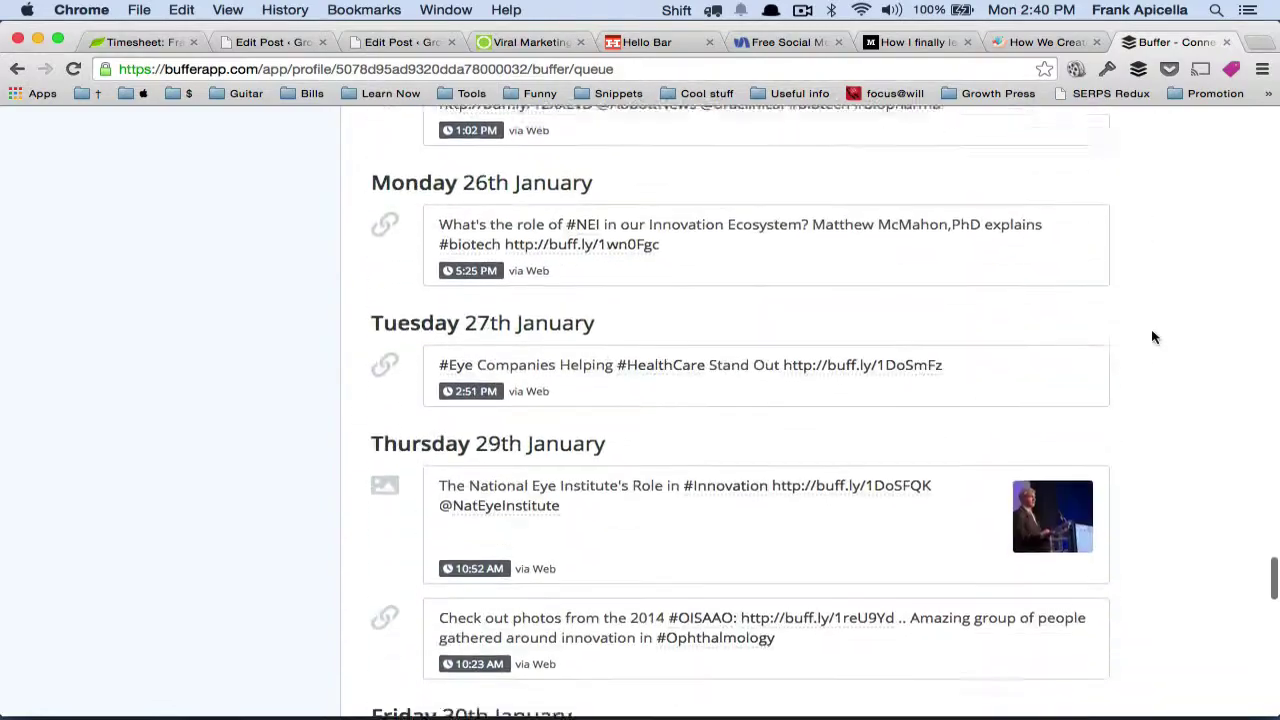
Step: Review the queue back from late January to today, checking the tweet scheduled on Monday 12th January and the surrounding days' posts
scroll(1147, 348, "up", 15)
scroll(1147, 348, "up", 3)
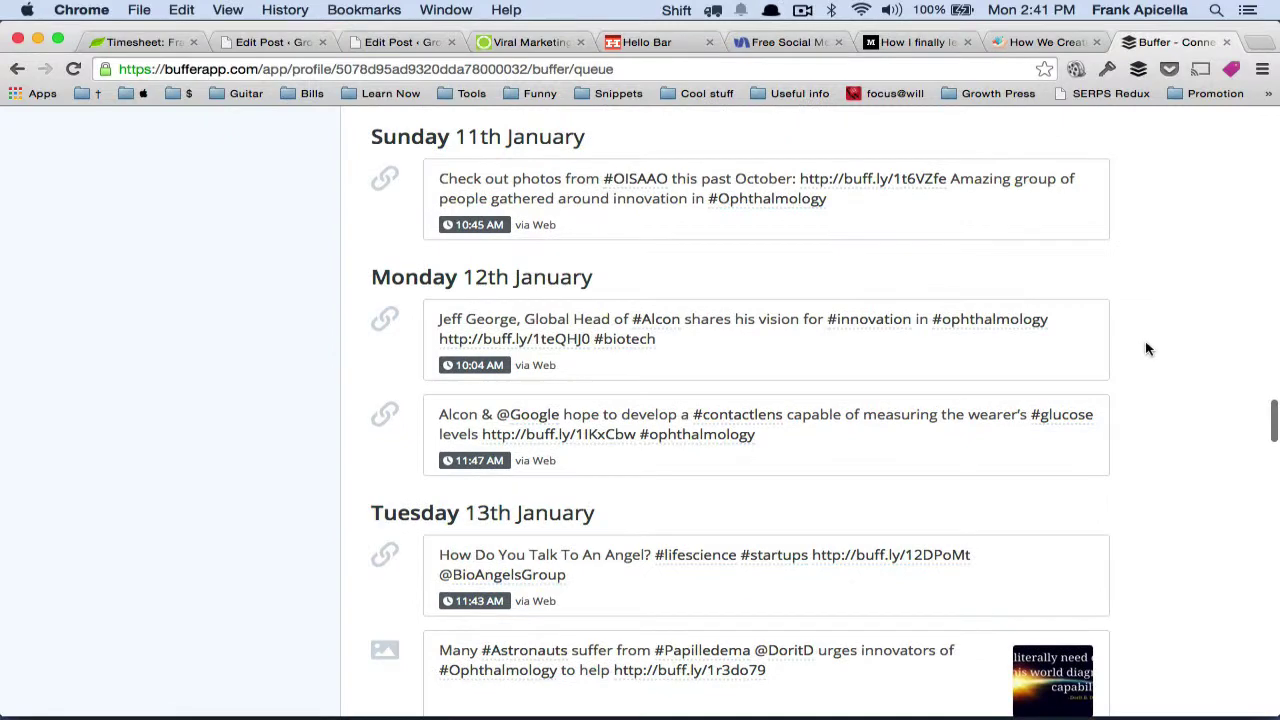
scroll(1147, 348, "up", 5)
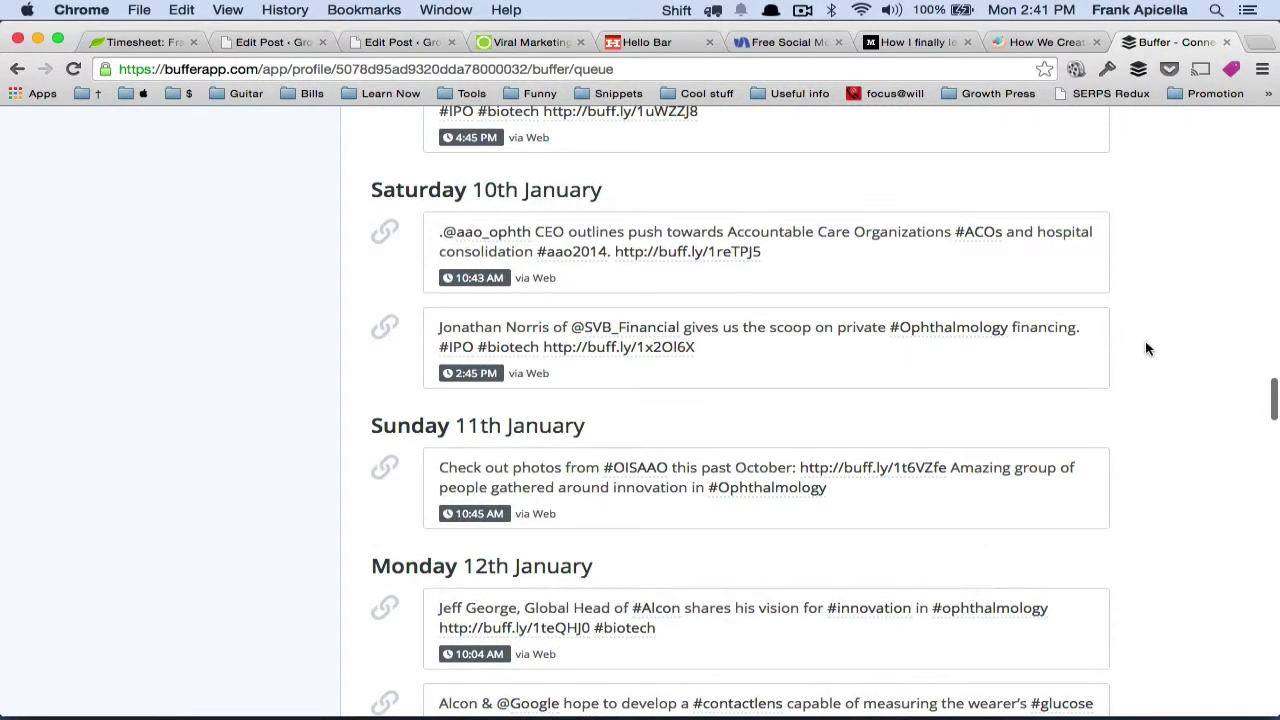
scroll(1147, 348, "up", 7)
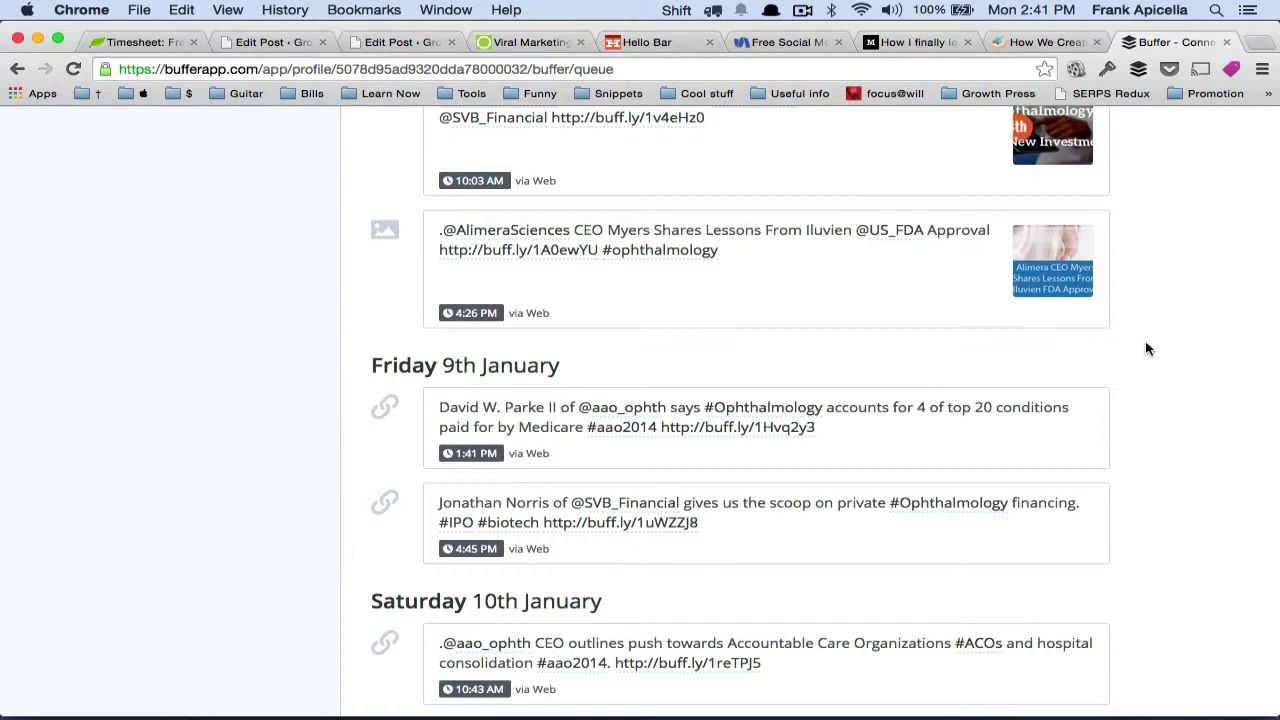
scroll(1147, 348, "up", 20)
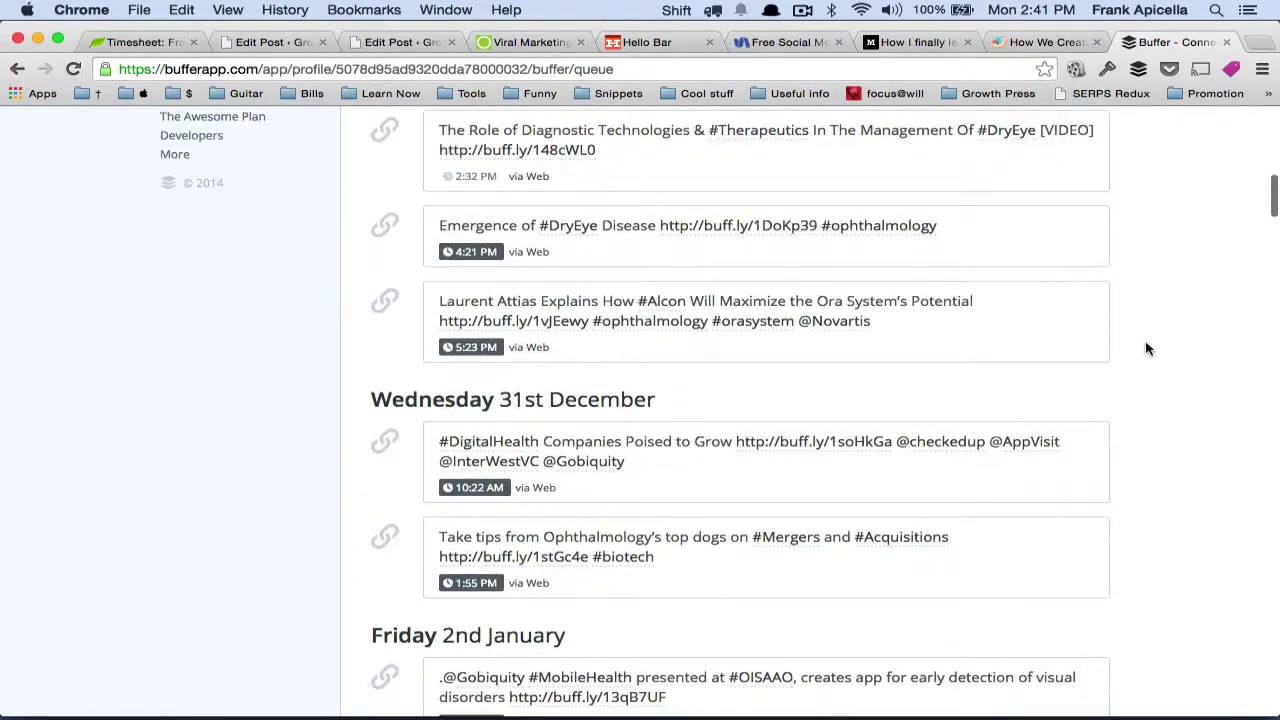
scroll(1147, 348, "down", 10)
scroll(1147, 348, "up", 3)
scroll(1147, 348, "up", 5)
scroll(1147, 348, "down", 15)
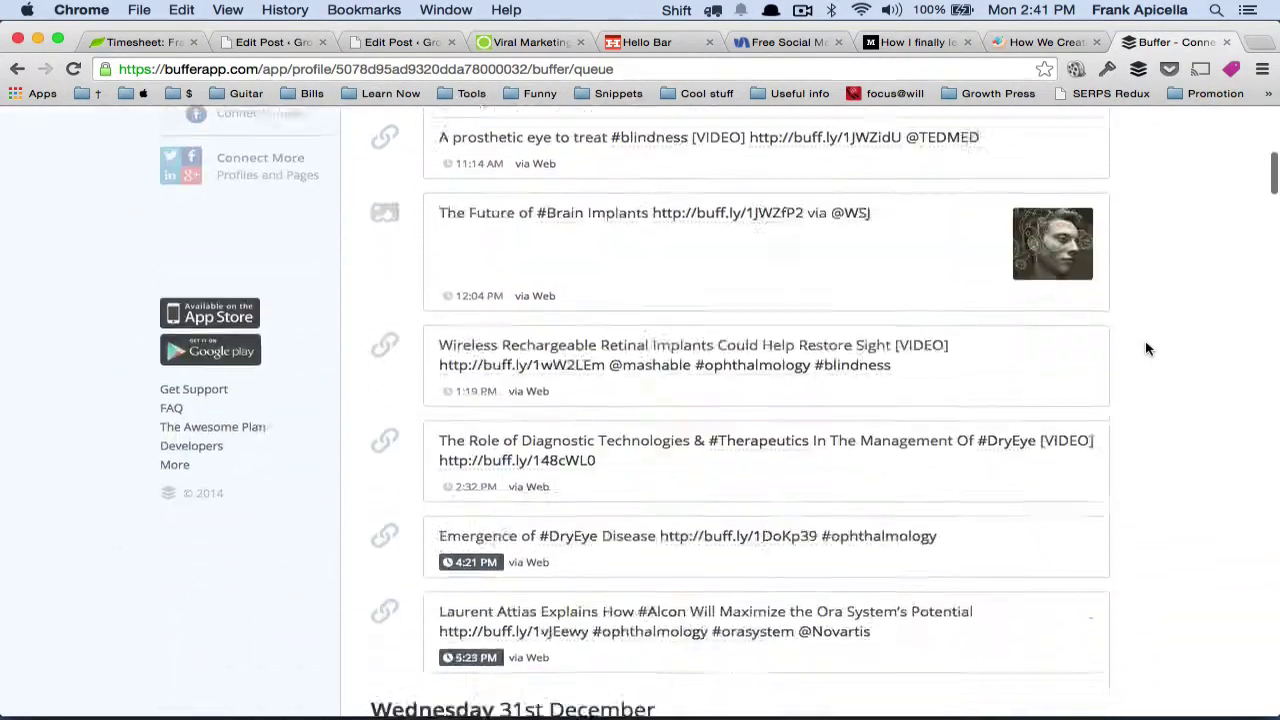
scroll(1165, 410, "up", 15)
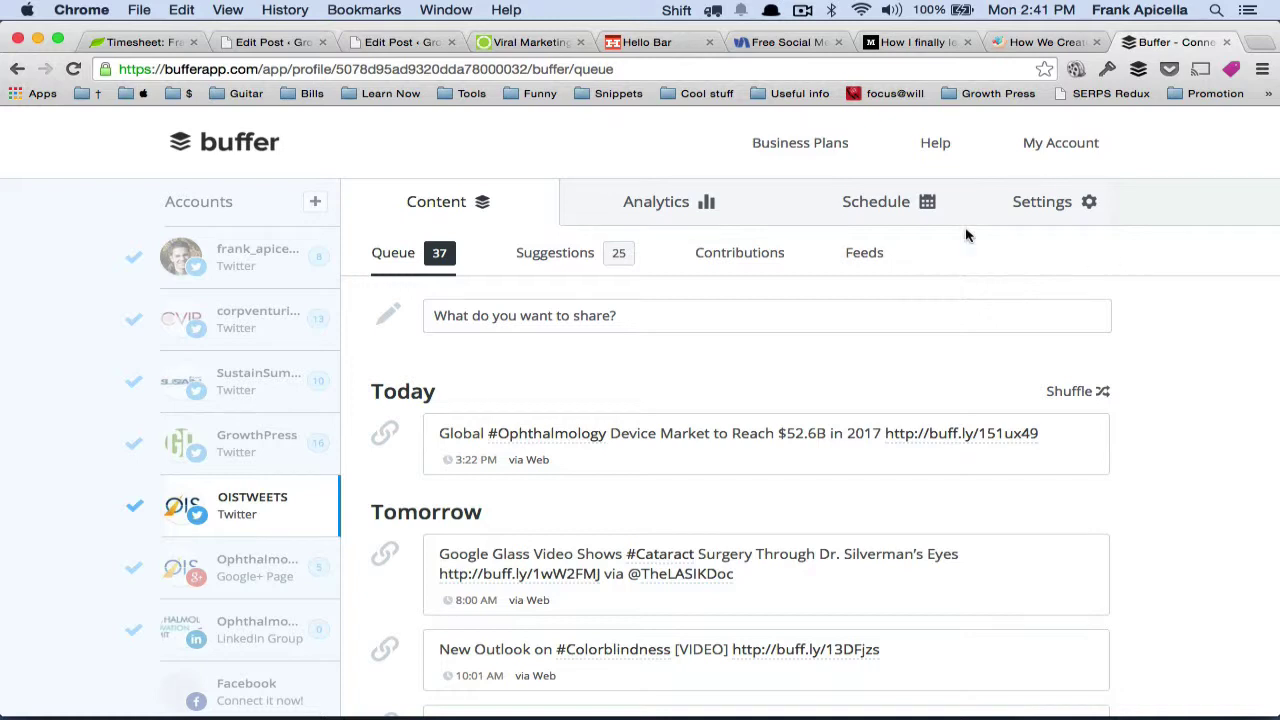
Step: Show the empty post composer, close it, and look through the upcoming OISTWEETS posts as far as mid-January
left_click(686, 313)
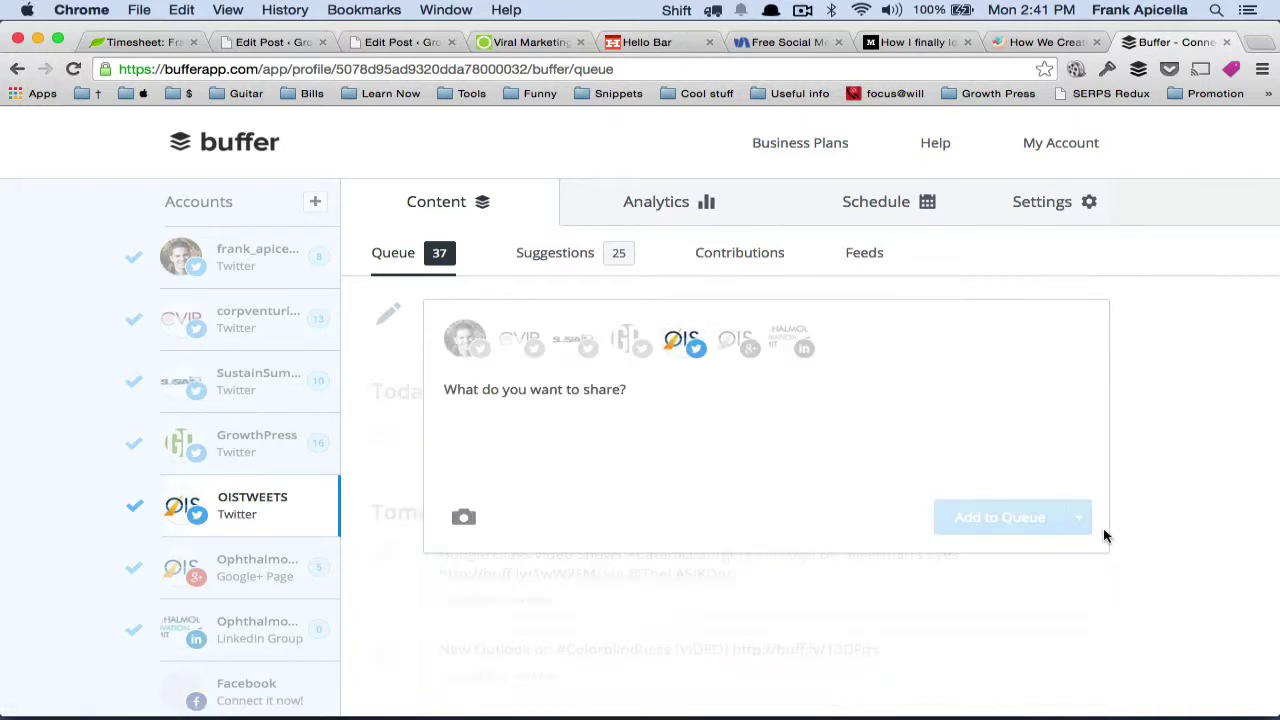
left_click(1160, 457)
scroll(1117, 346, "down", 3)
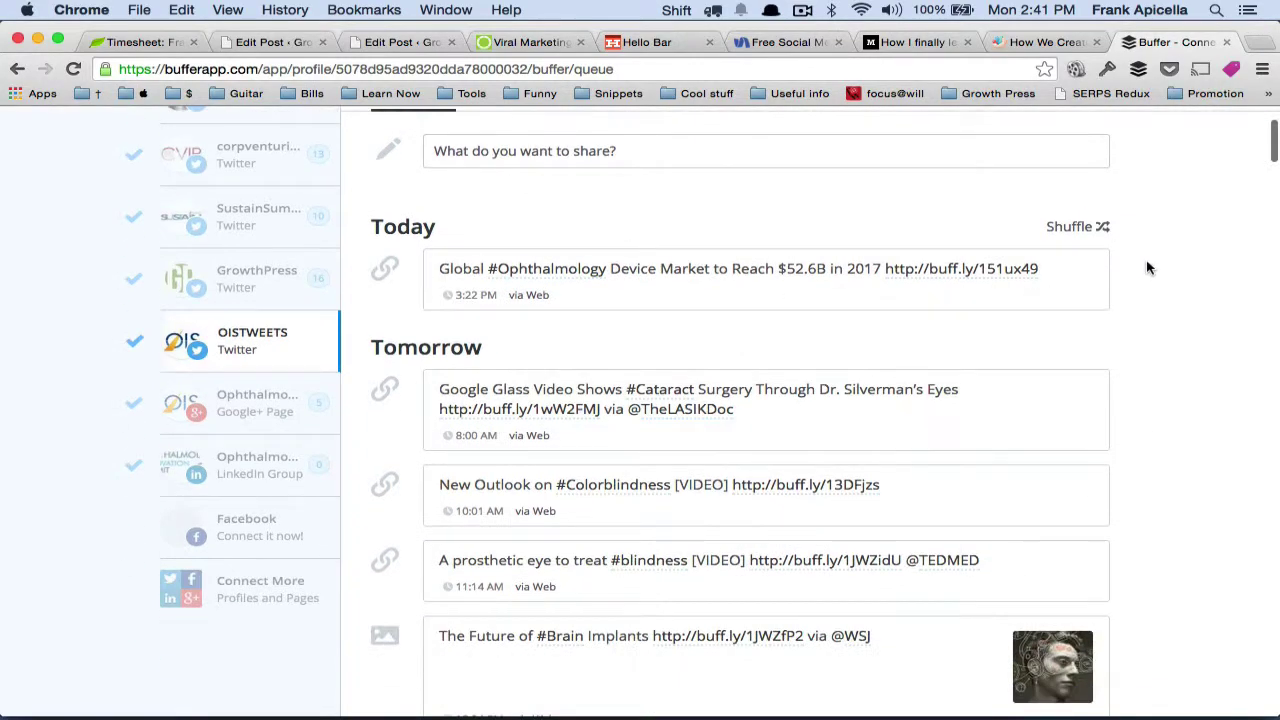
scroll(1148, 268, "down", 15)
scroll(1148, 268, "down", 20)
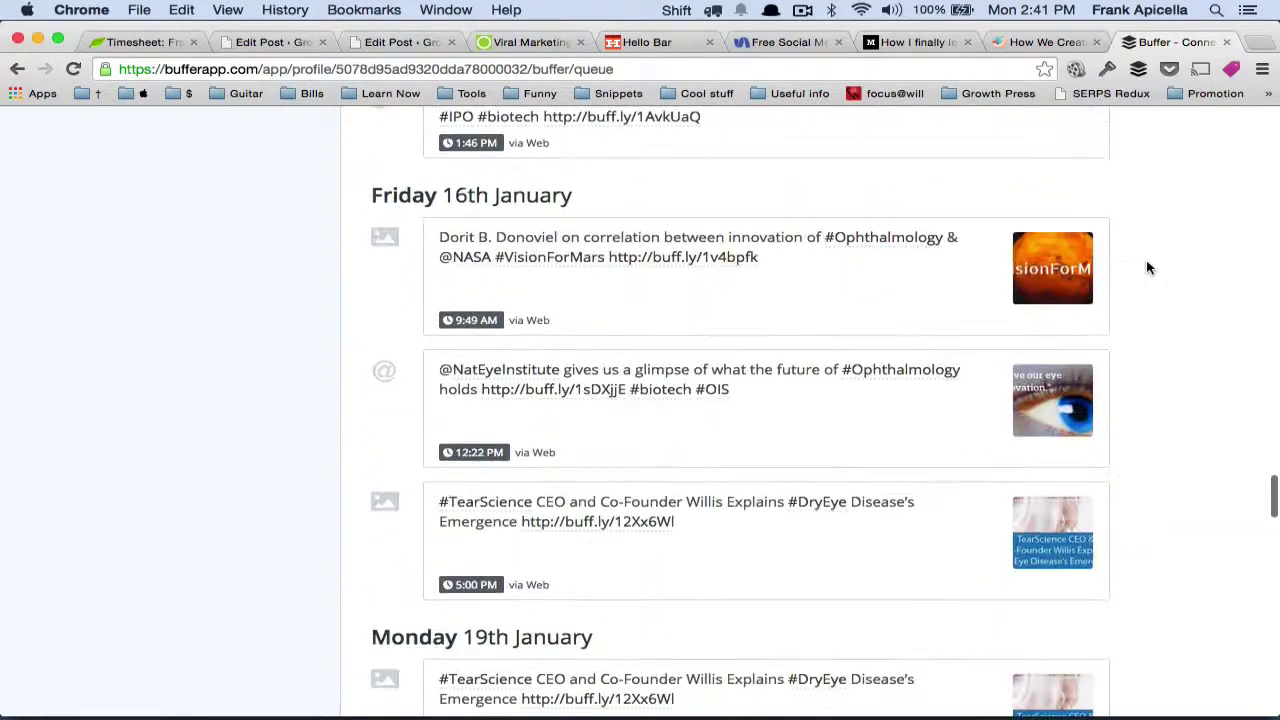
Step: Review the OISTWEETS queue between early January and Friday 30th January, comparing the reshared #Alcon tweets and the posts around them
scroll(1148, 268, "down", 10)
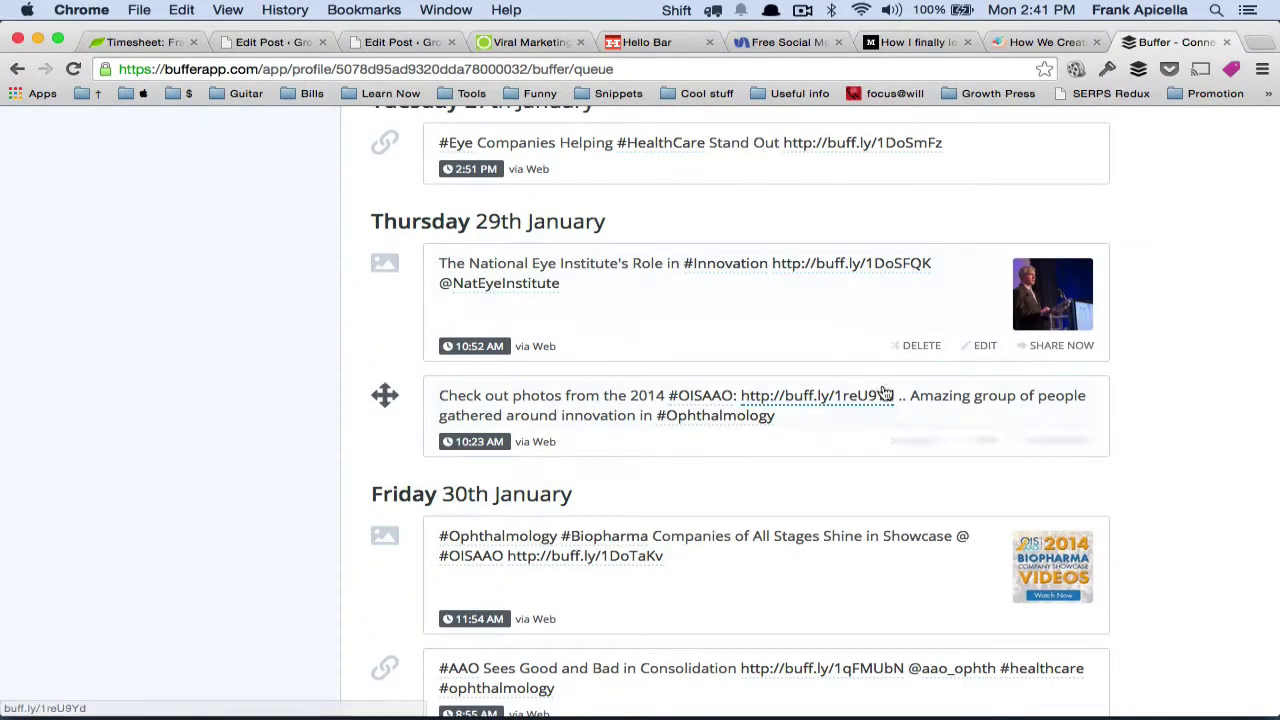
scroll(1177, 486, "up", 5)
scroll(1178, 485, "up", 5)
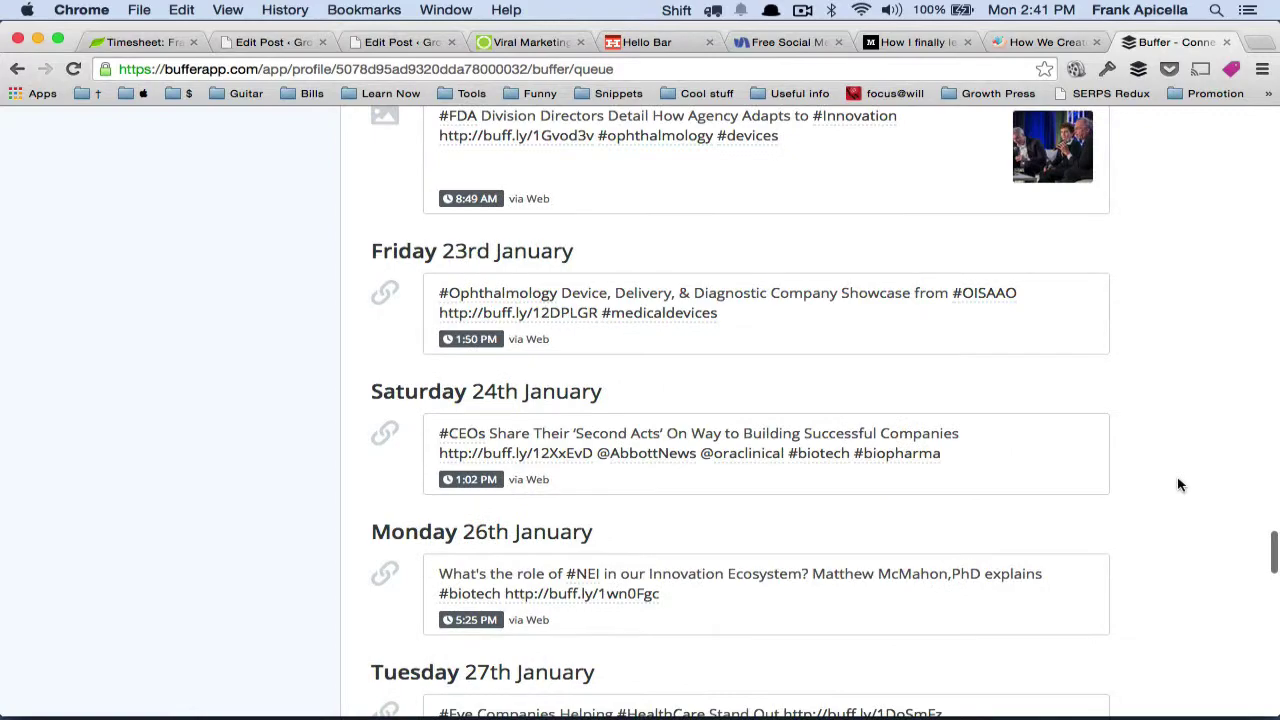
scroll(1178, 485, "up", 5)
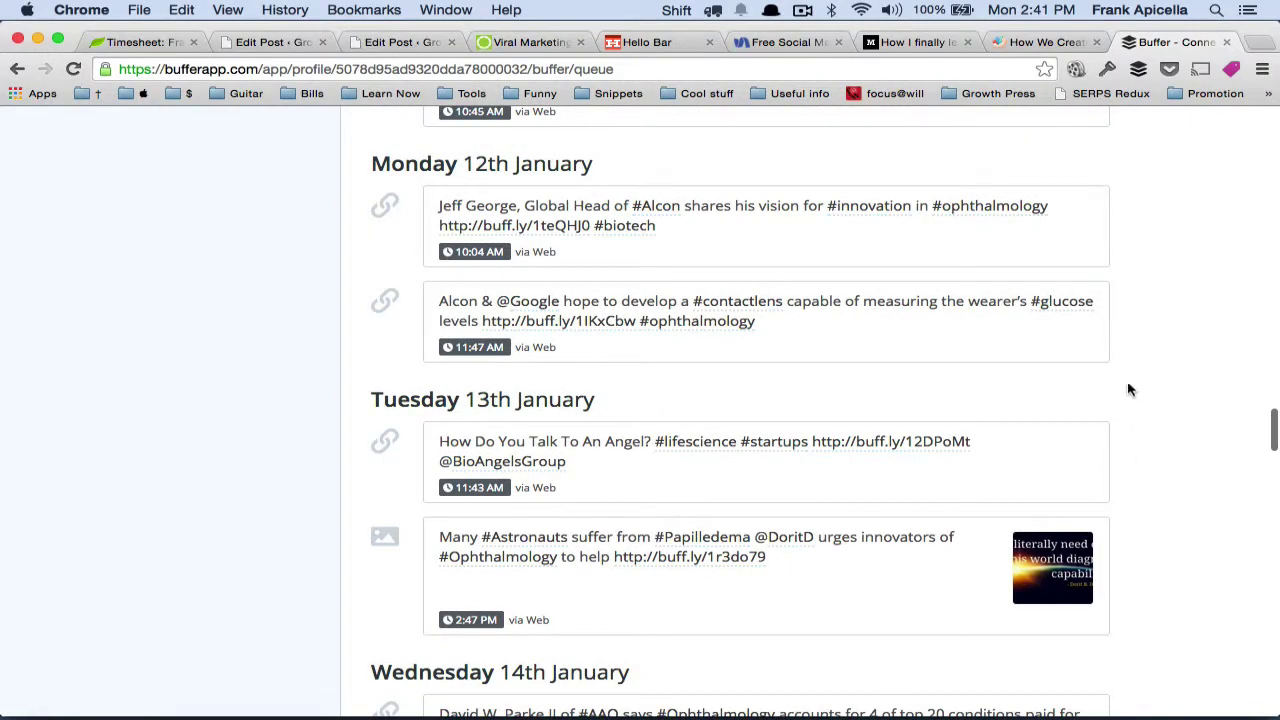
scroll(1128, 387, "up", 5)
scroll(1128, 387, "up", 10)
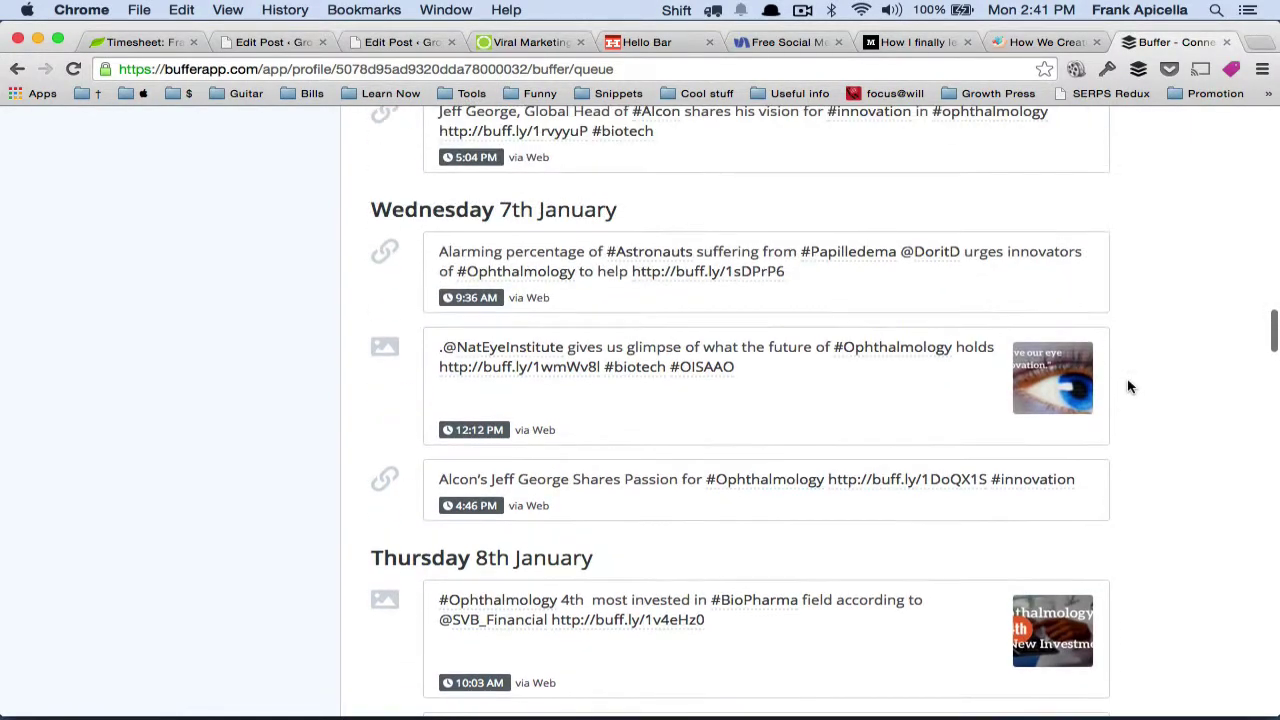
scroll(1128, 387, "up", 20)
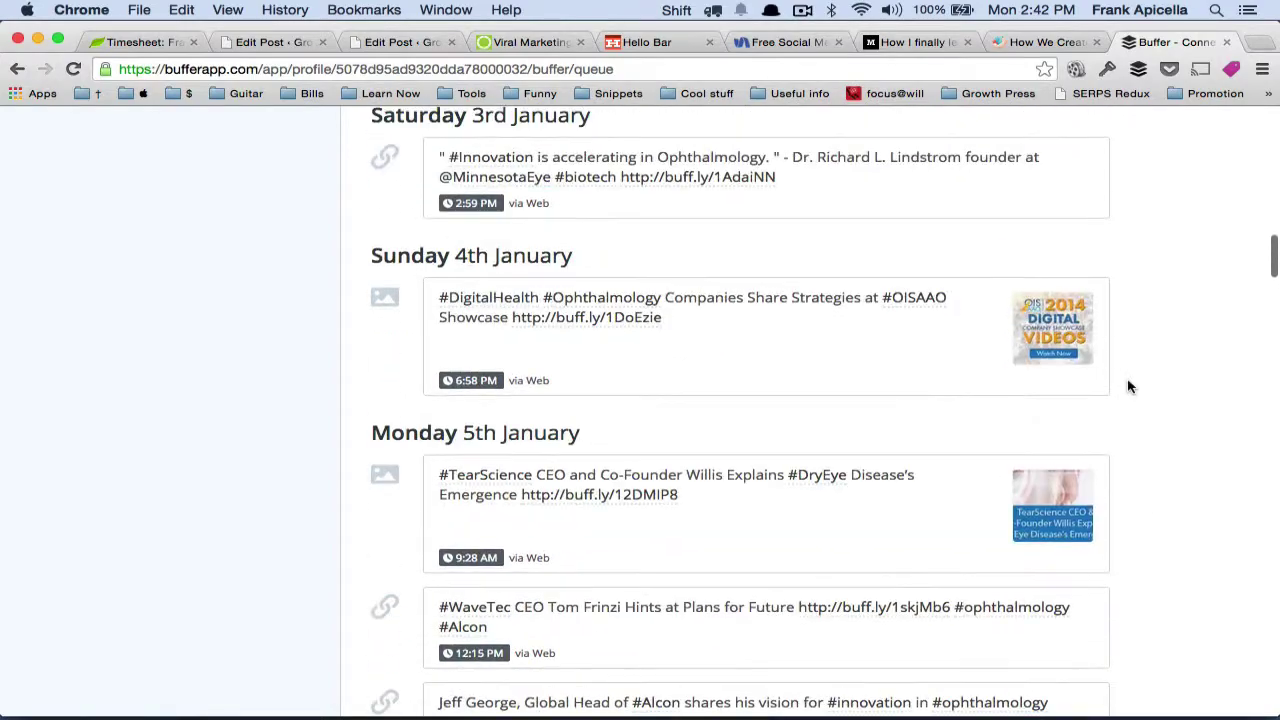
scroll(1128, 387, "up", 4)
scroll(1128, 387, "down", 20)
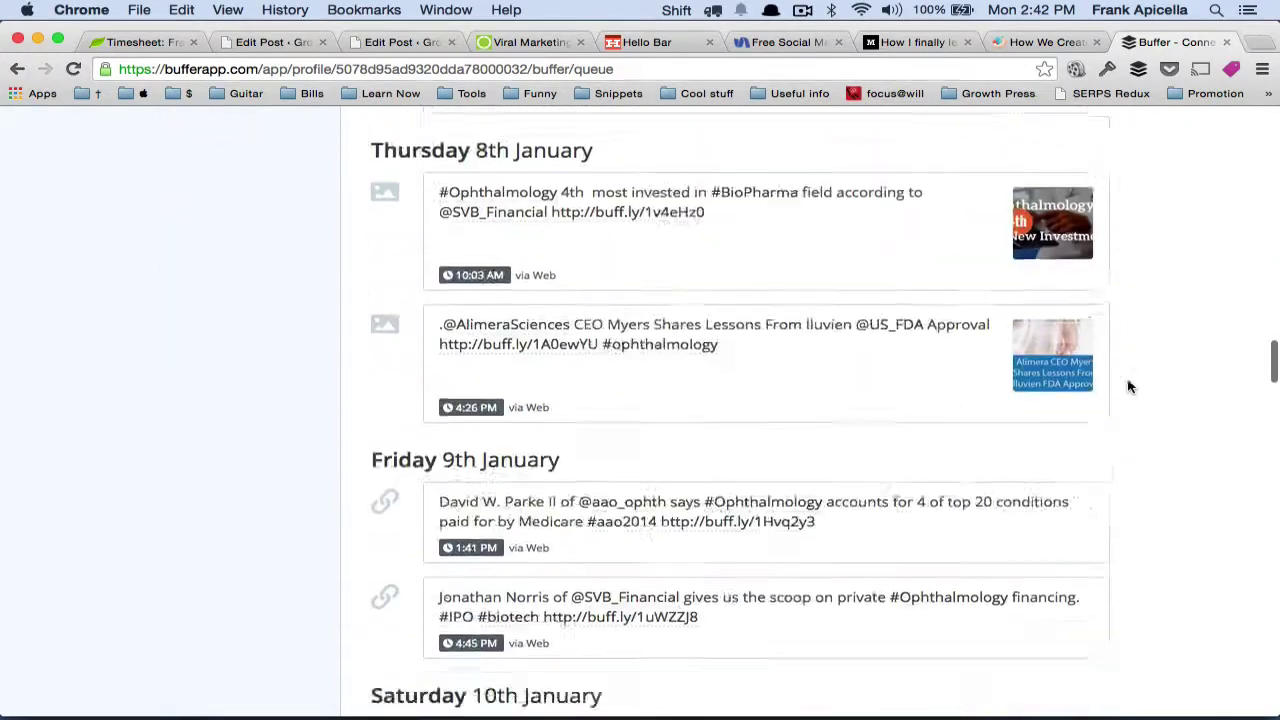
scroll(1128, 387, "down", 4)
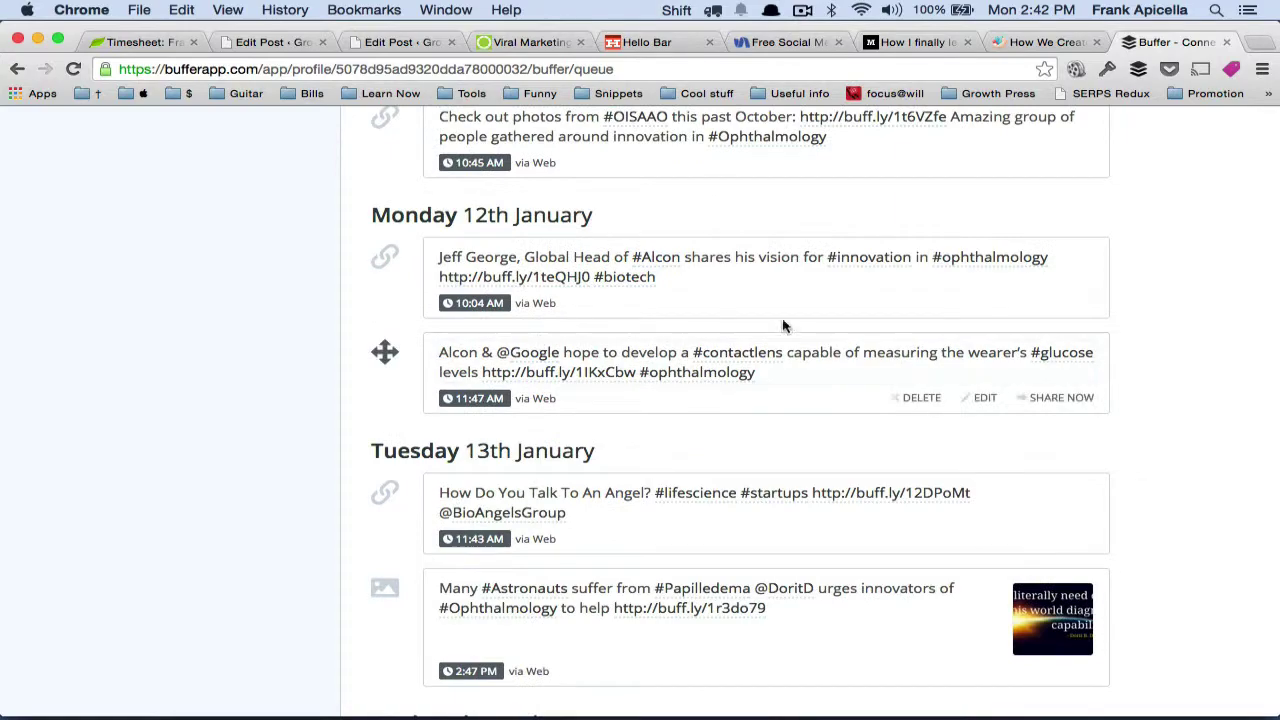
Step: Draft the #Alcon tweet about #innovation in #ophthalmology again for OISTWEETS, including its article link and #biotech
scroll(957, 440, "up", 20)
scroll(958, 443, "up", 15)
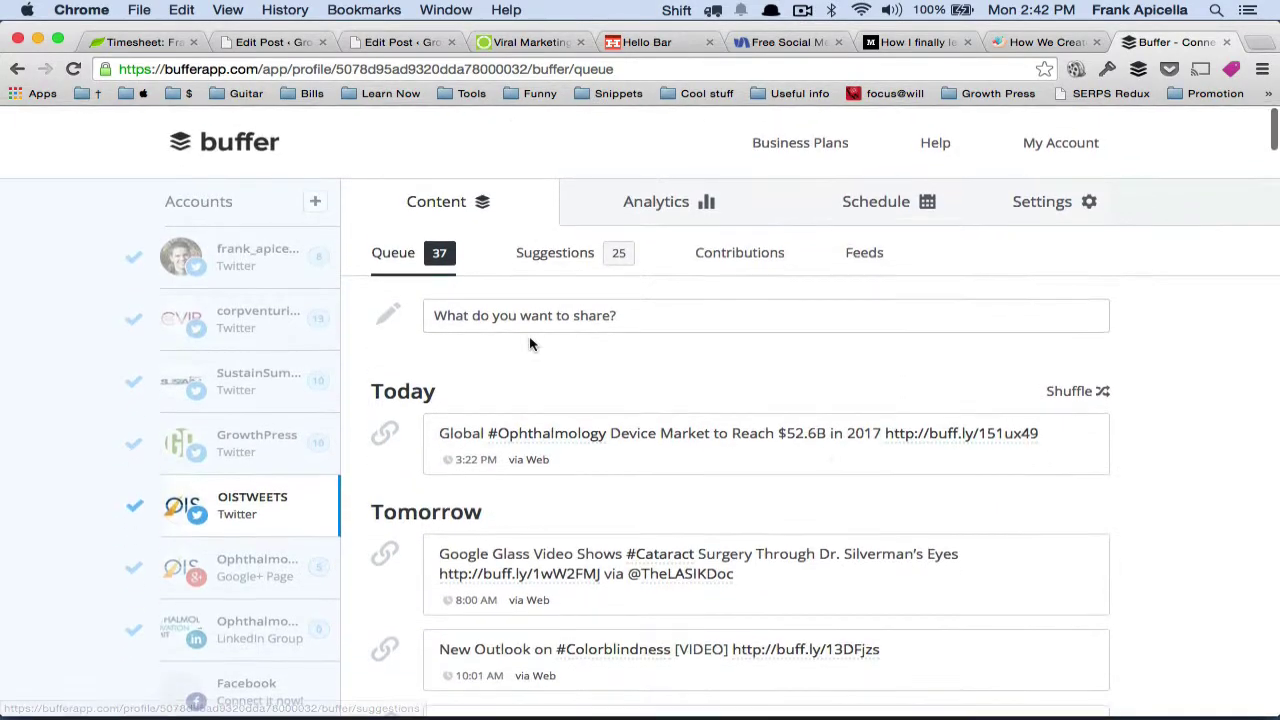
left_click(556, 311)
type("Jeff George, Global Head of #Alcon shares his vision for #innovation in #ophthalmology http://cei.net/jeff-georges-vision-innovation-alcon #biotech")
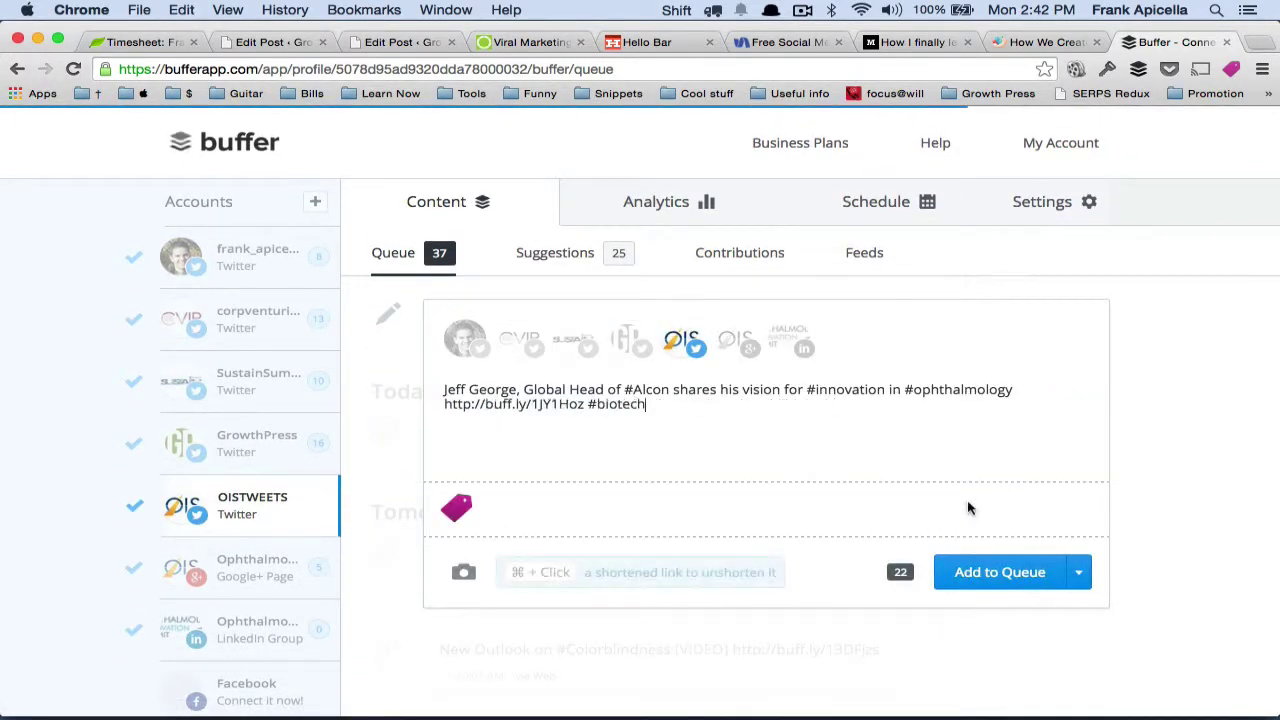
Step: Schedule the drafted #Alcon tweet for February 5, 2015 at 3:42 PM
left_click(1077, 571)
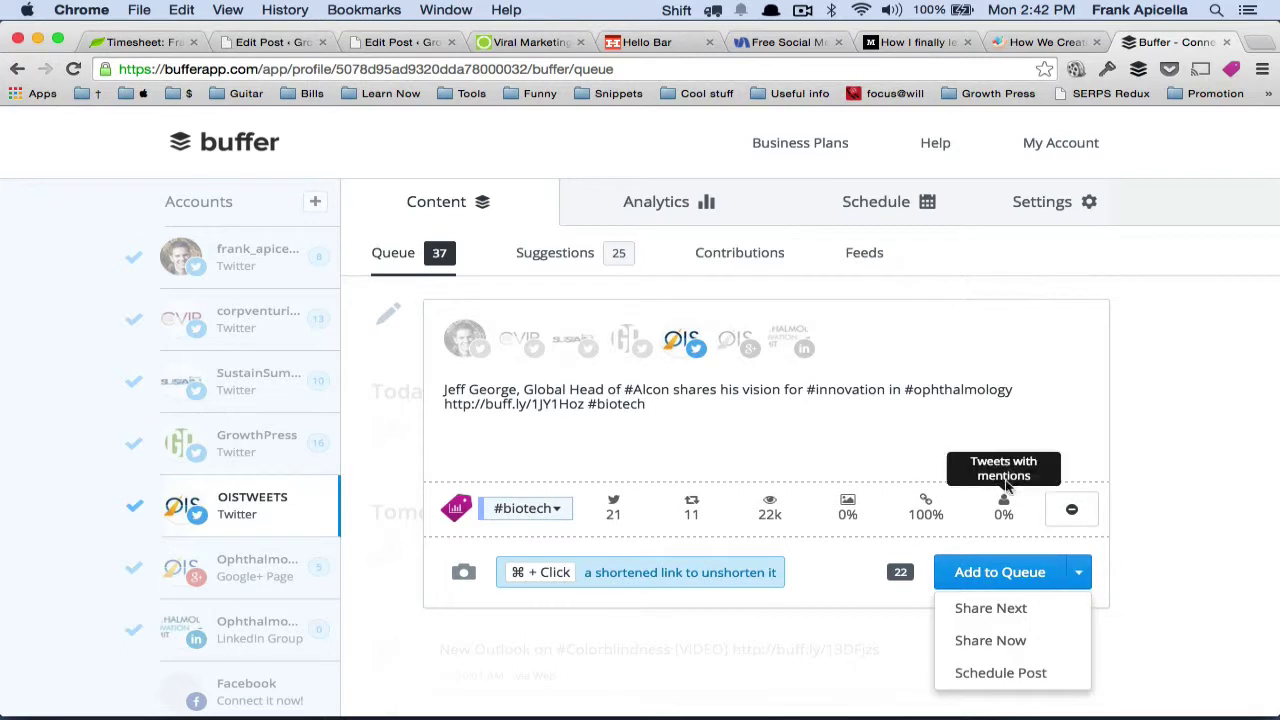
left_click(998, 675)
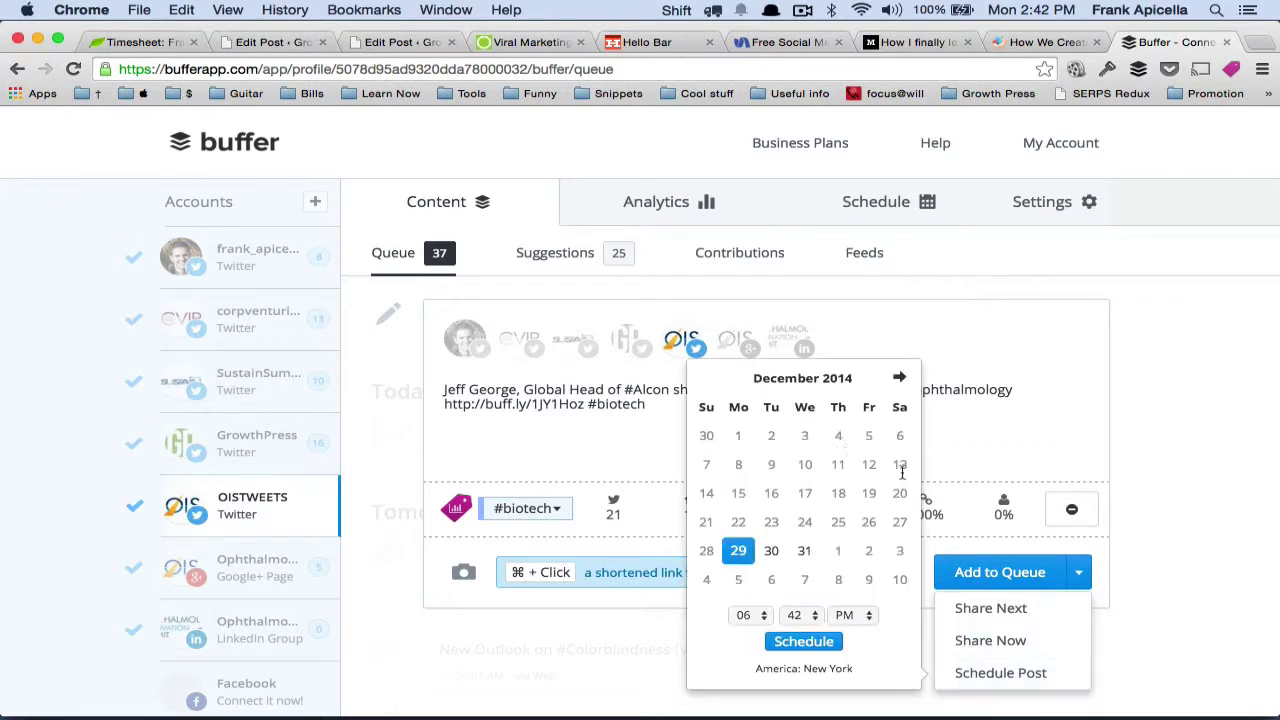
left_click(900, 378)
left_click(902, 378)
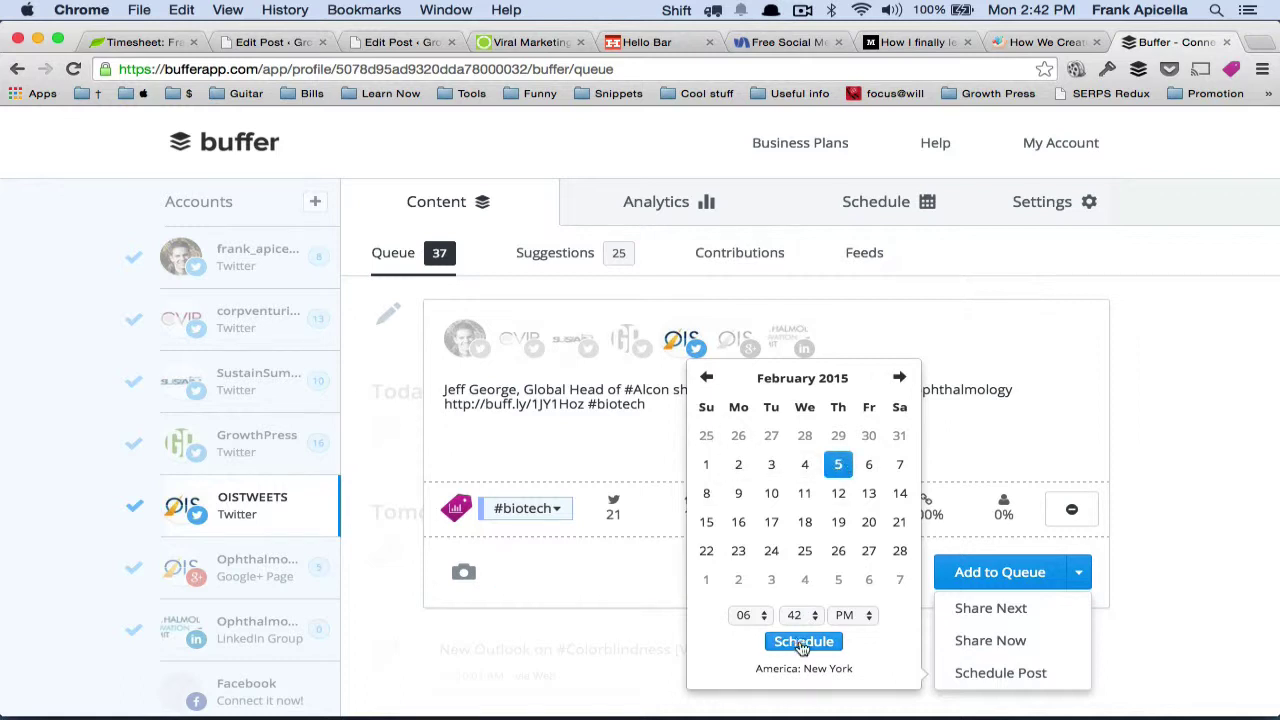
left_click(765, 619)
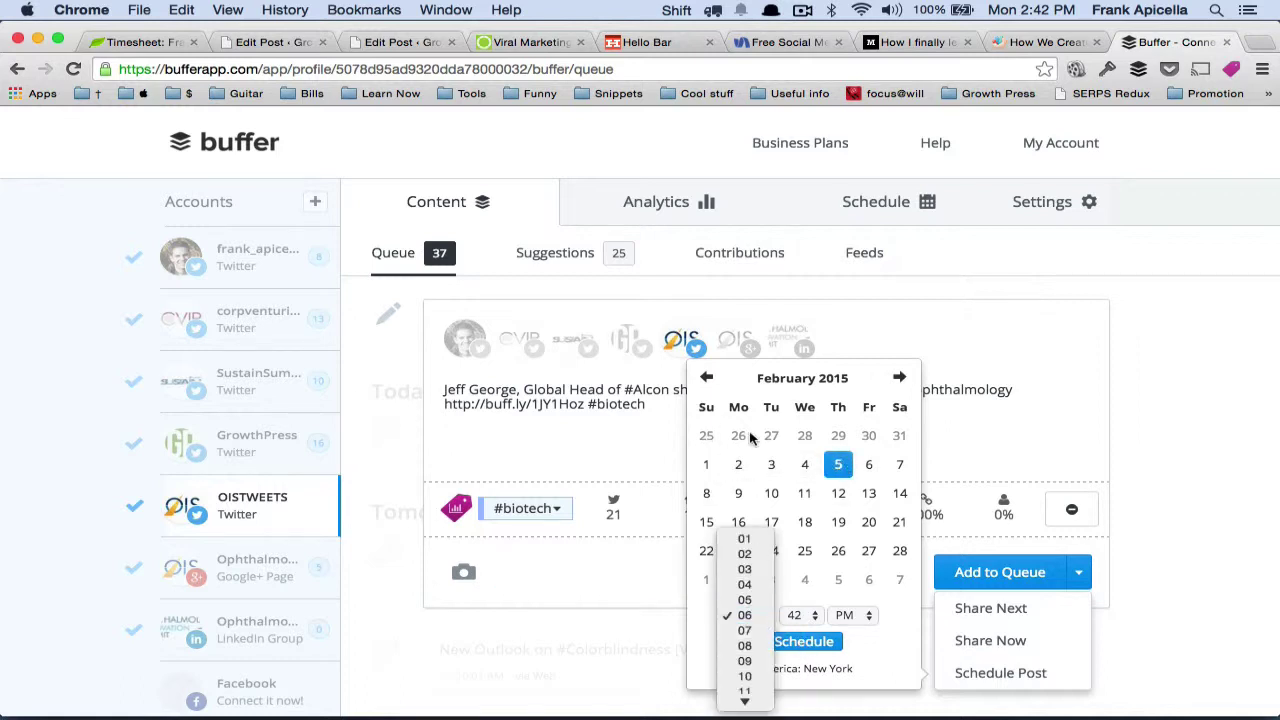
left_click(754, 569)
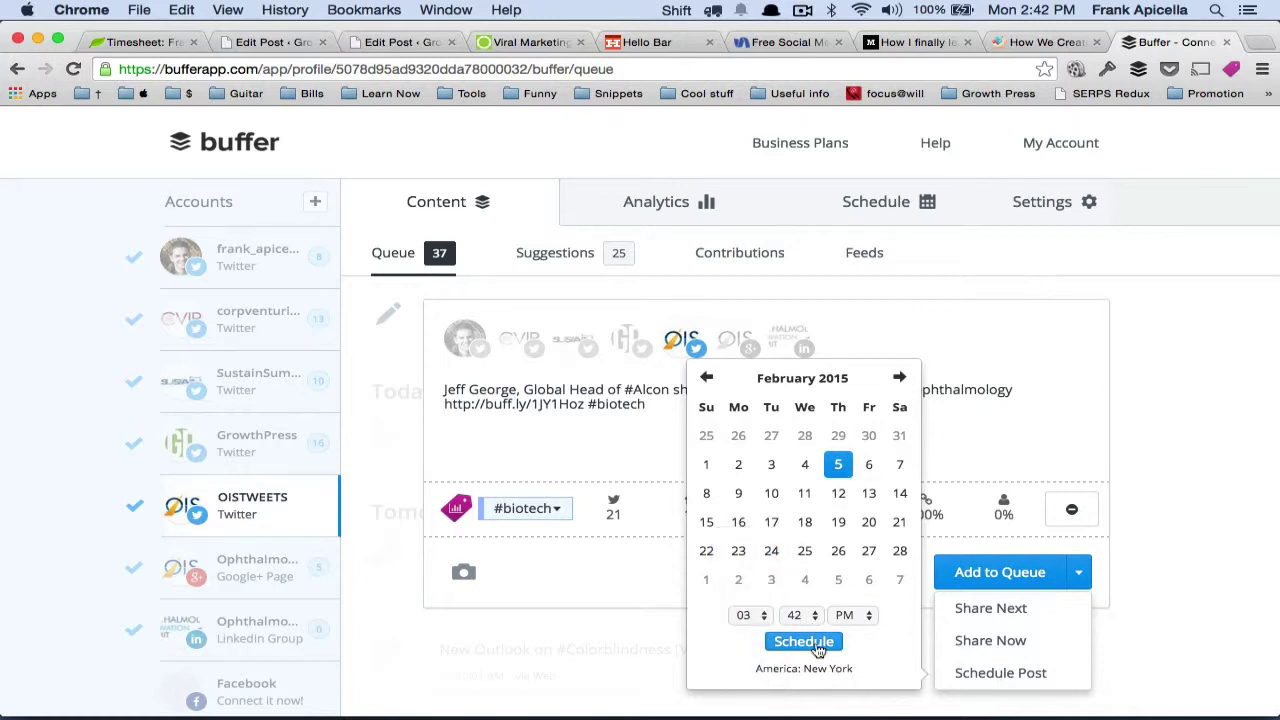
left_click(810, 642)
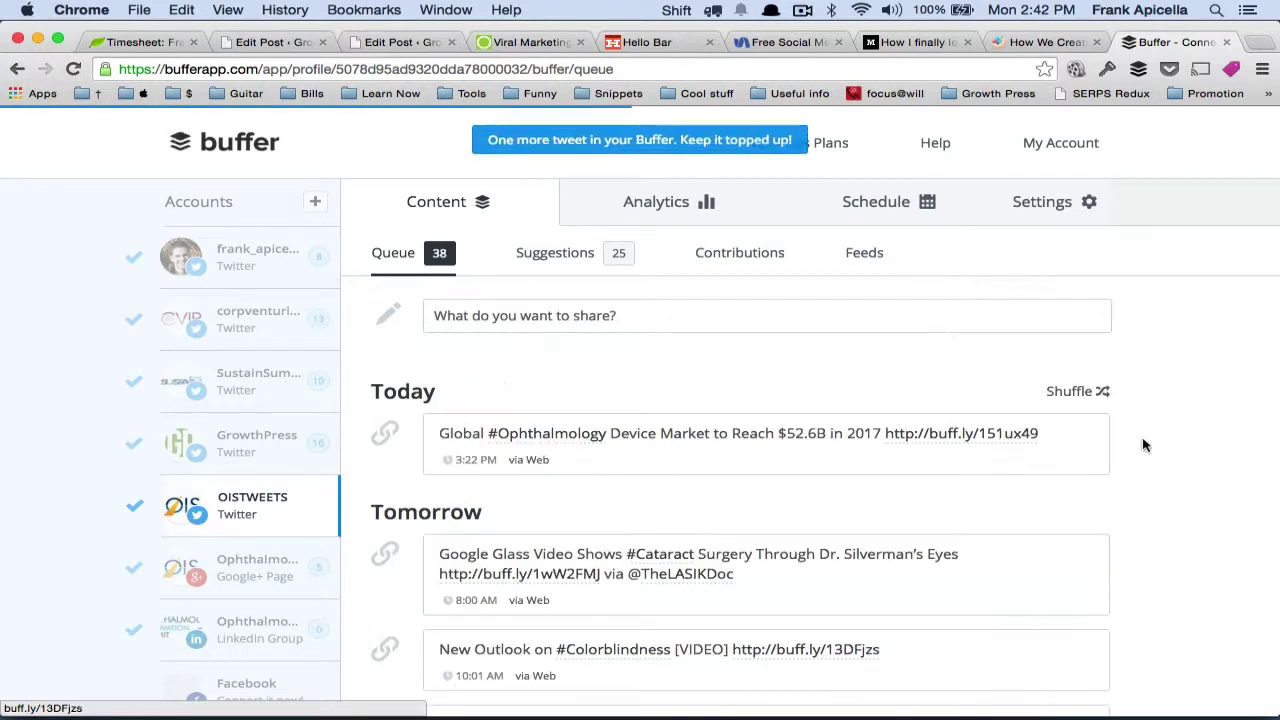
Step: Glance through the queue, then open the OISTWEETS post analytics and examine the engagement of recent posts back to mid-December
scroll(1160, 375, "down", 20)
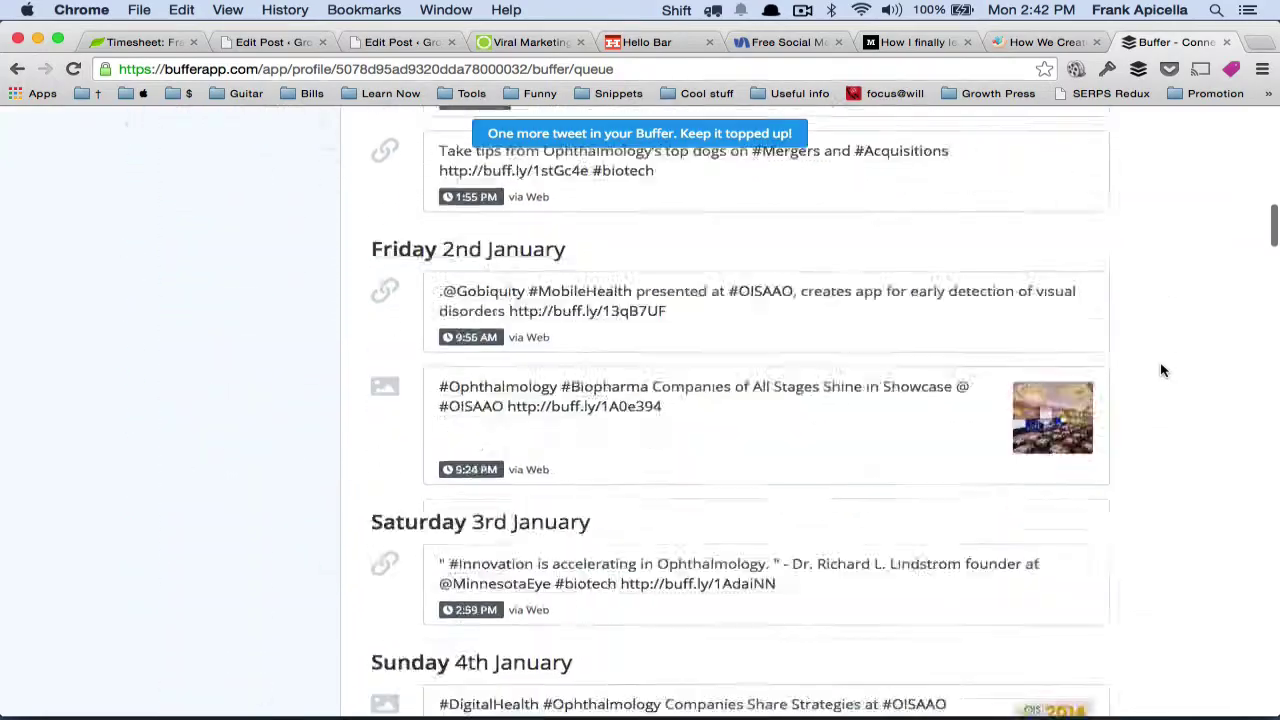
scroll(1160, 371, "up", 20)
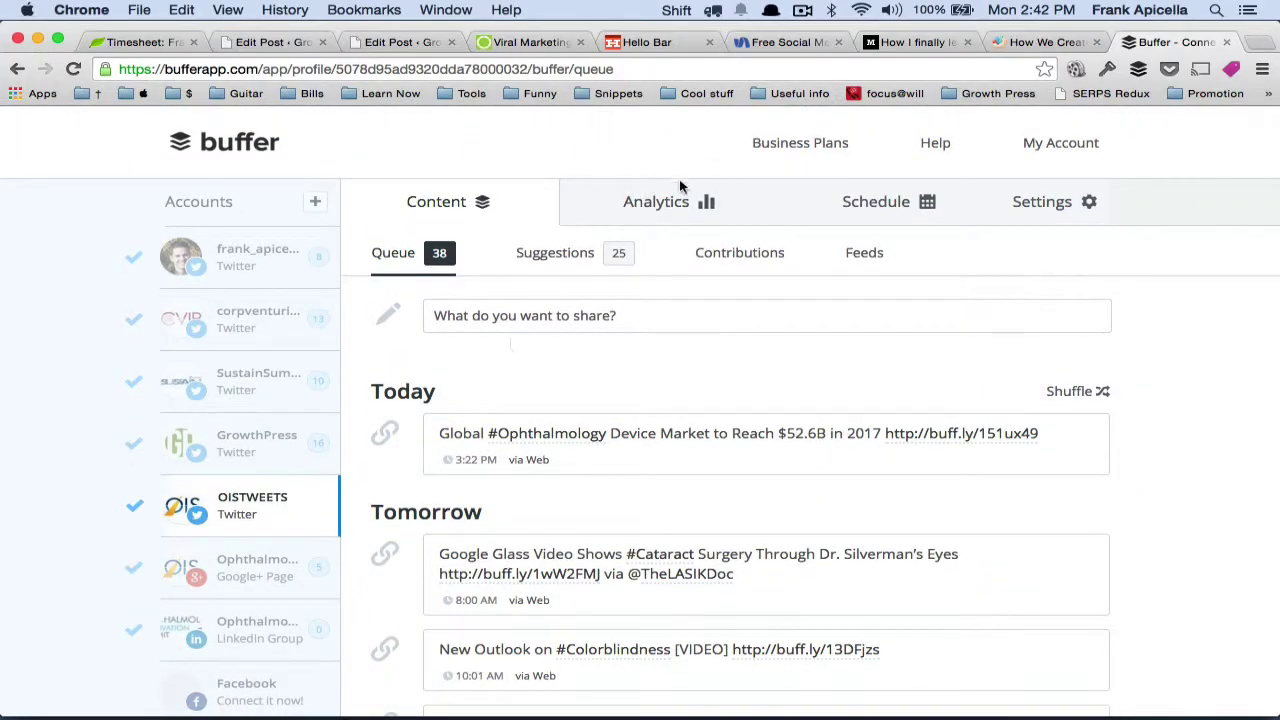
left_click(643, 207)
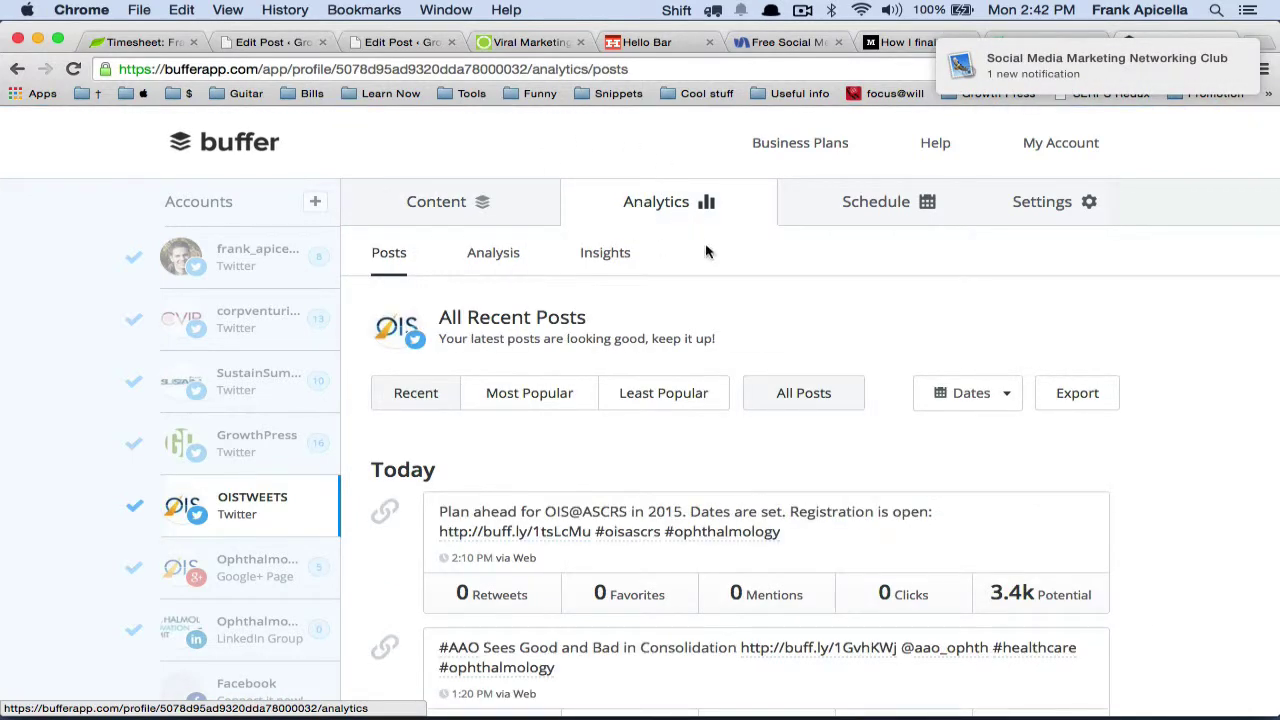
scroll(1157, 374, "down", 12)
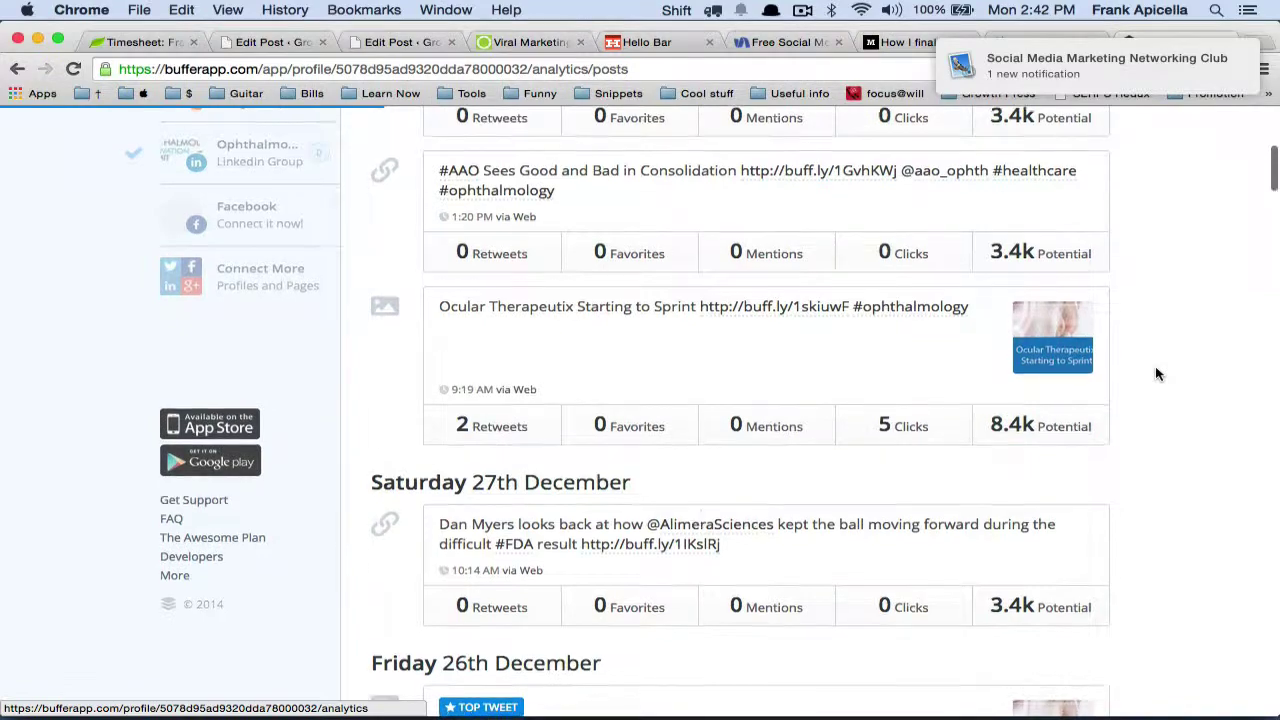
scroll(1157, 374, "down", 10)
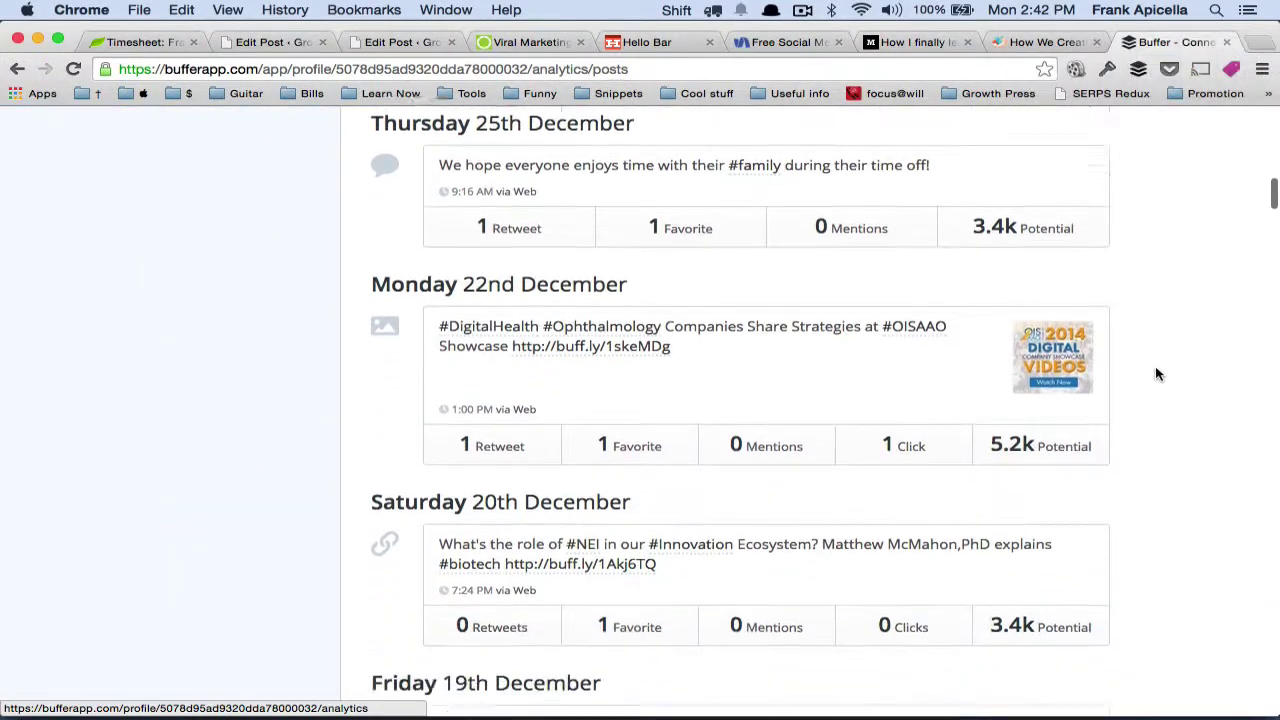
scroll(1157, 374, "down", 10)
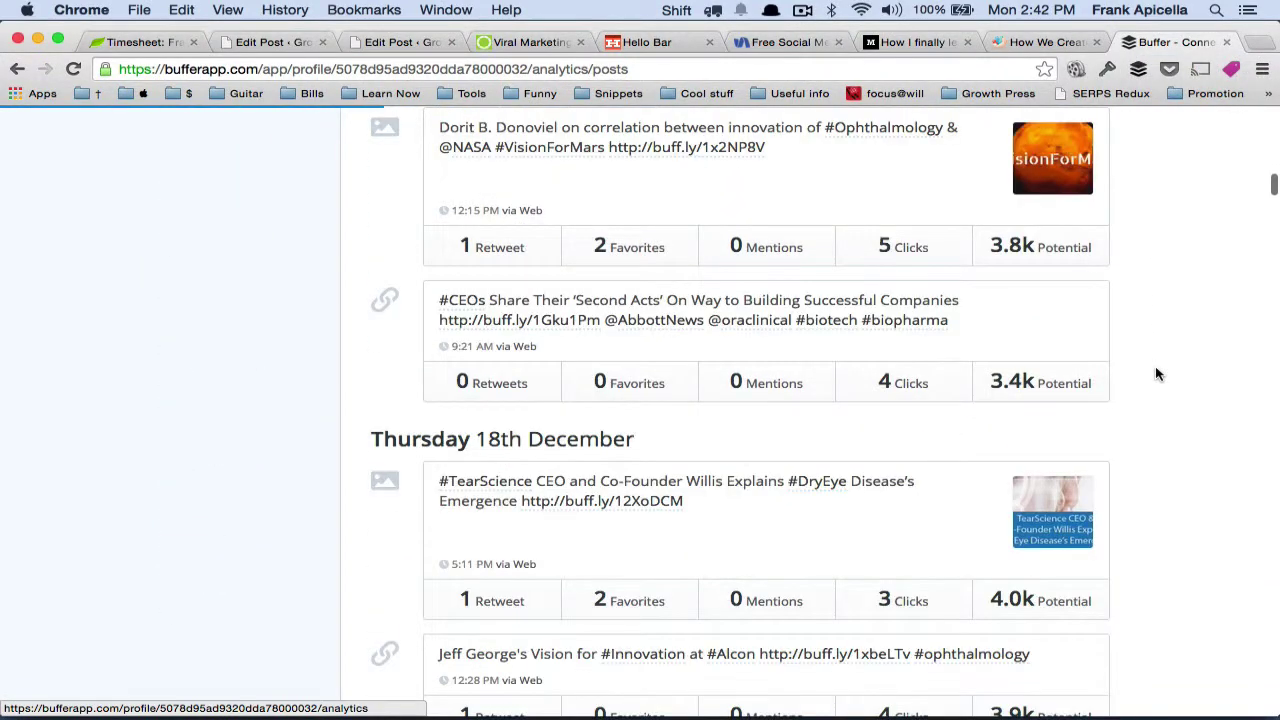
scroll(1157, 374, "down", 5)
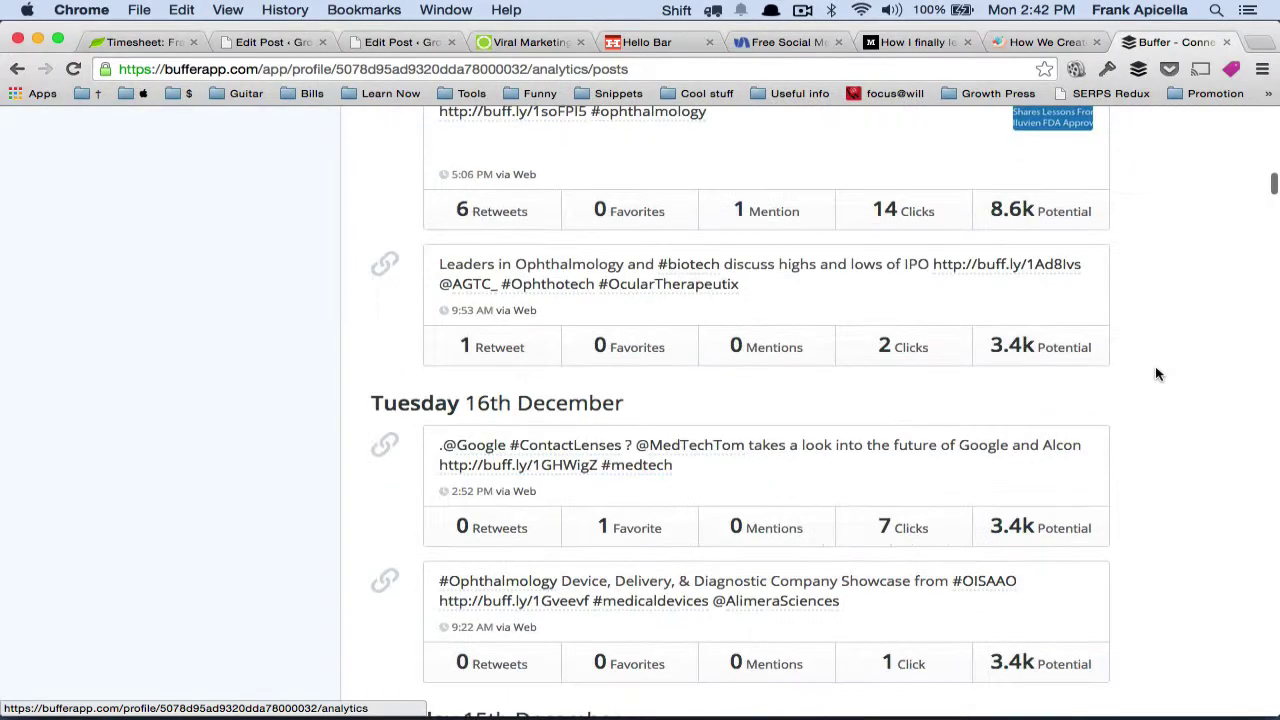
scroll(1157, 374, "up", 5)
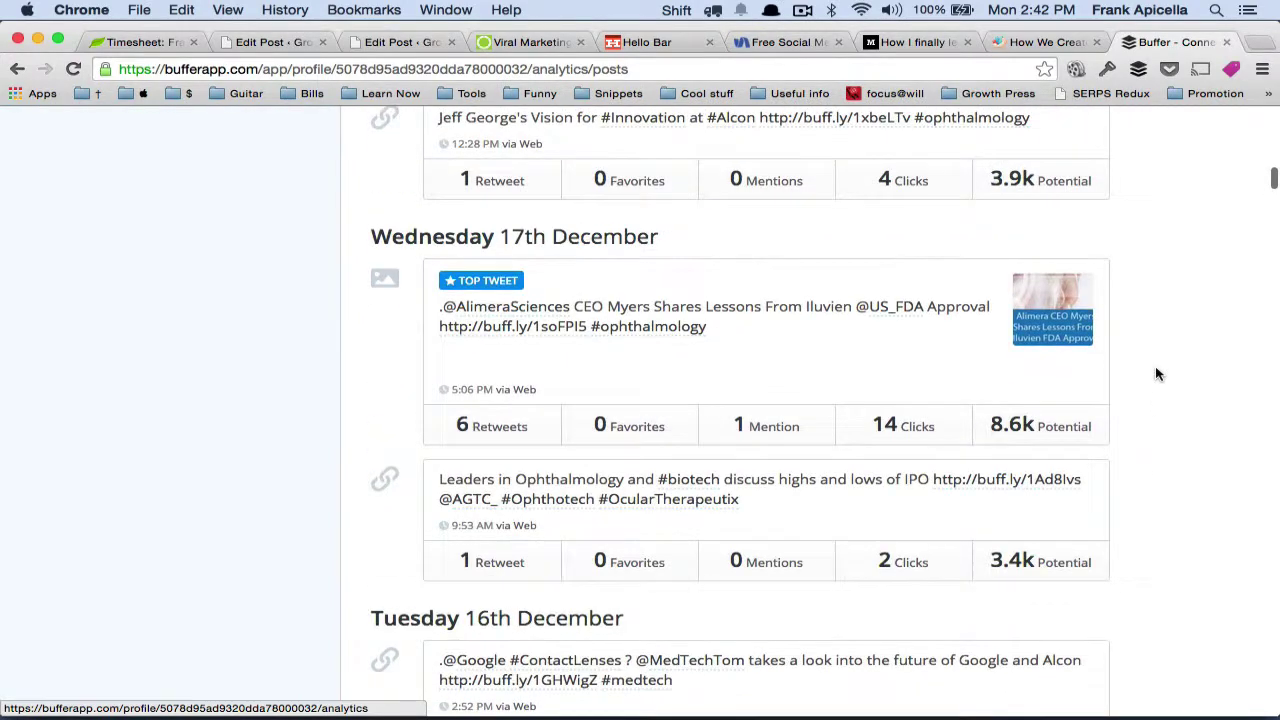
scroll(1155, 374, "down", 1)
mouse_move(490, 403)
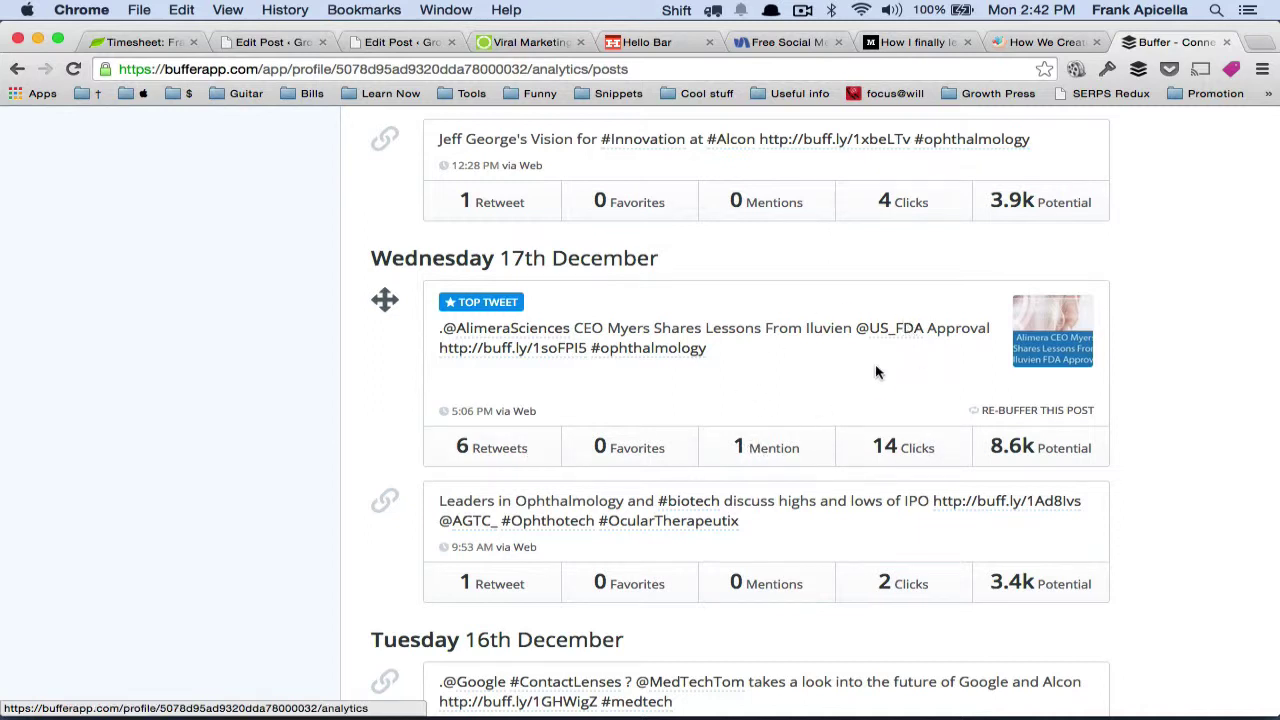
scroll(1143, 294, "down", 2)
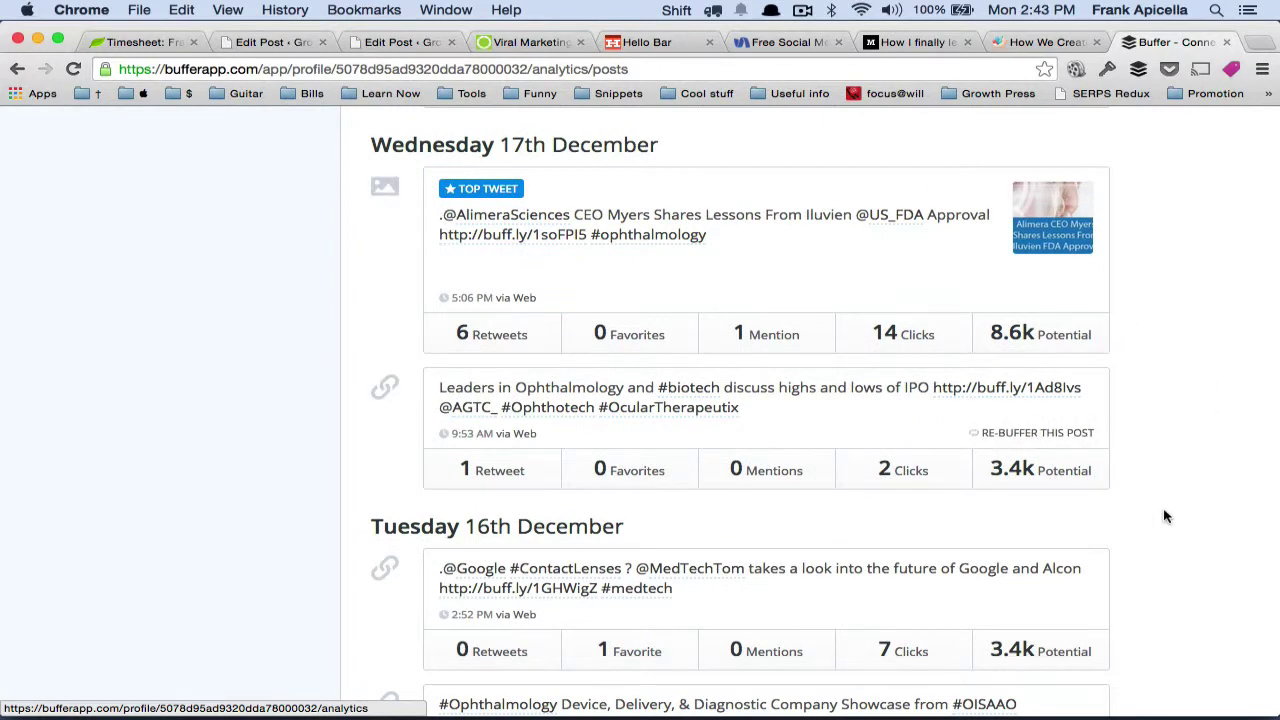
scroll(1165, 516, "down", 3)
scroll(1166, 491, "up", 4)
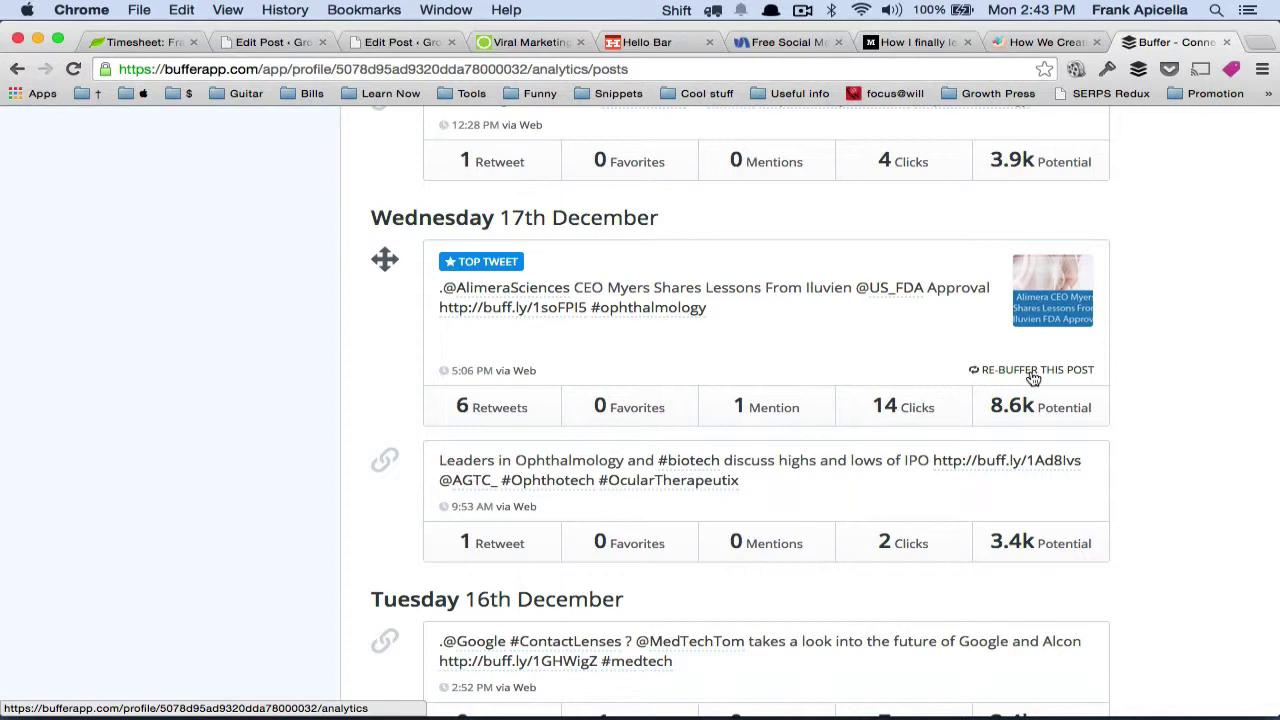
left_click(1033, 372)
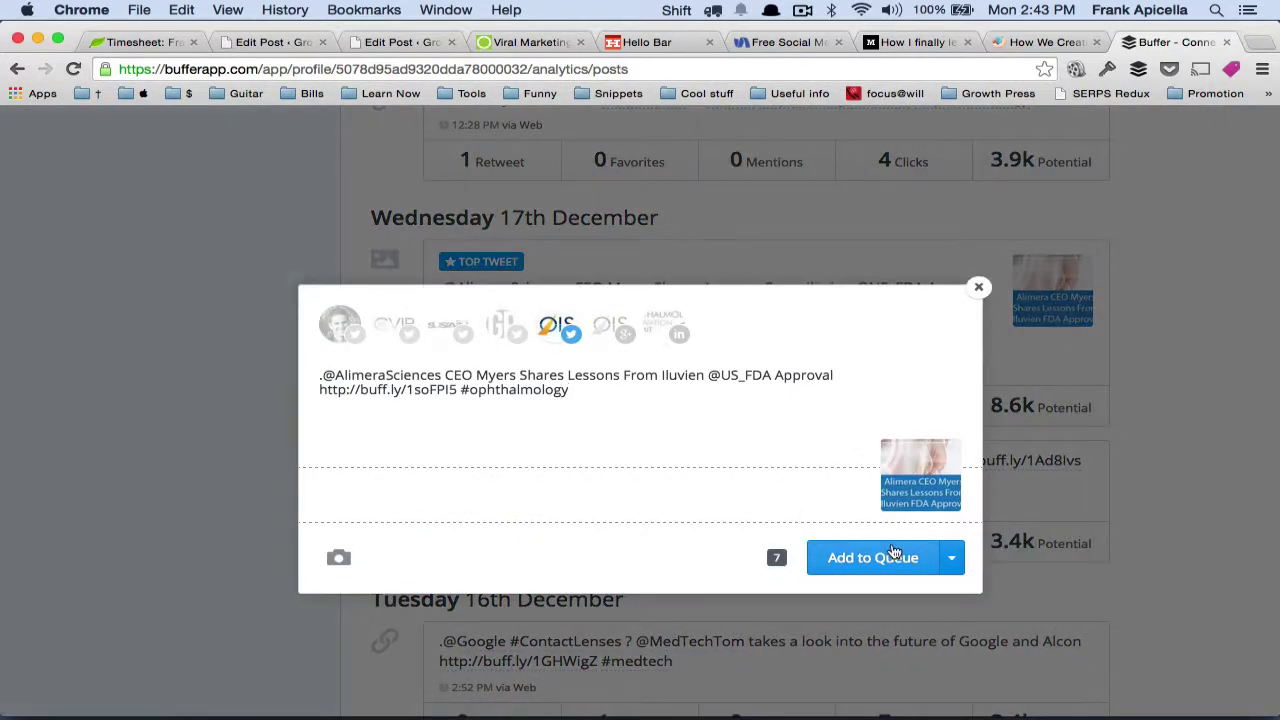
left_click(883, 560)
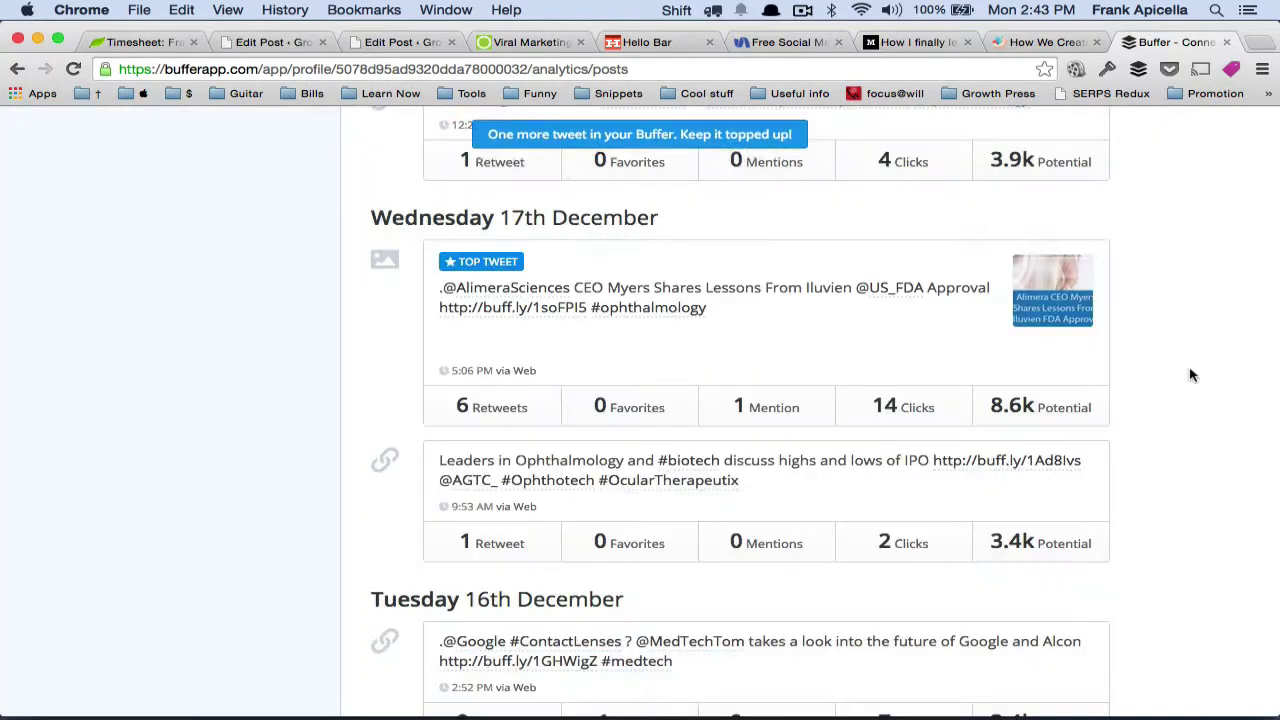
scroll(1169, 306, "down", 5)
scroll(1169, 312, "down", 10)
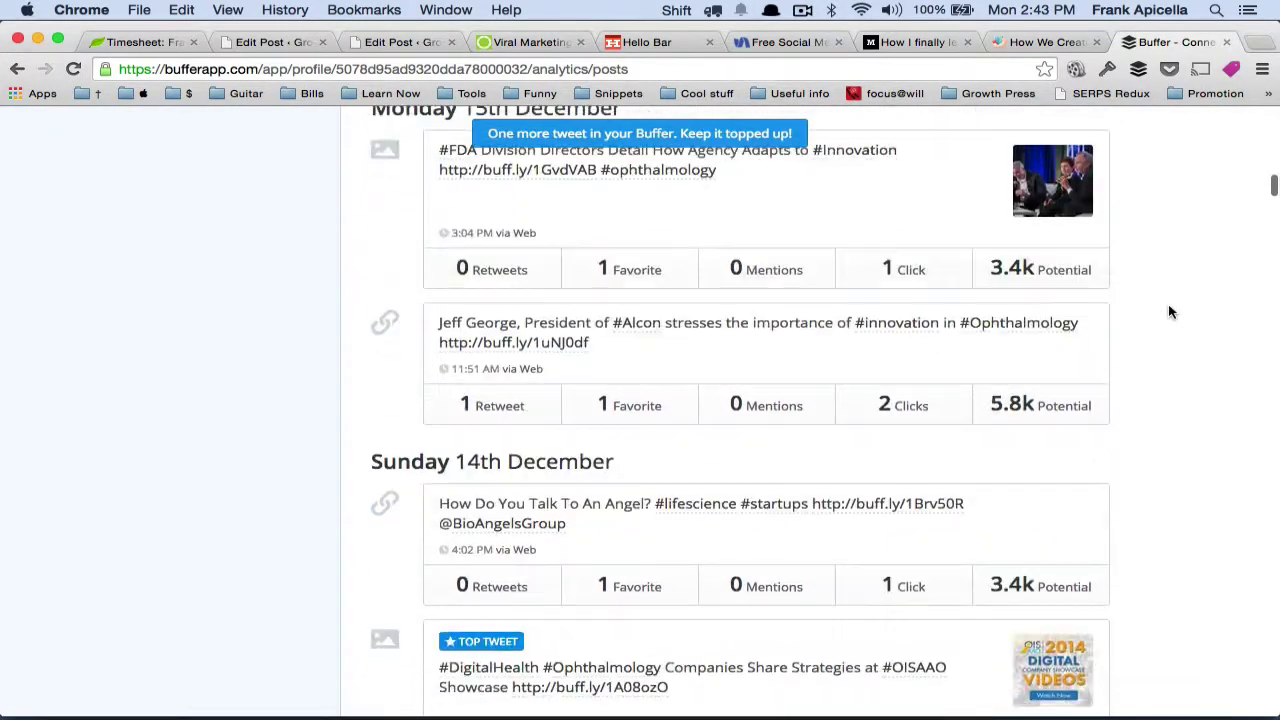
scroll(1169, 312, "down", 3)
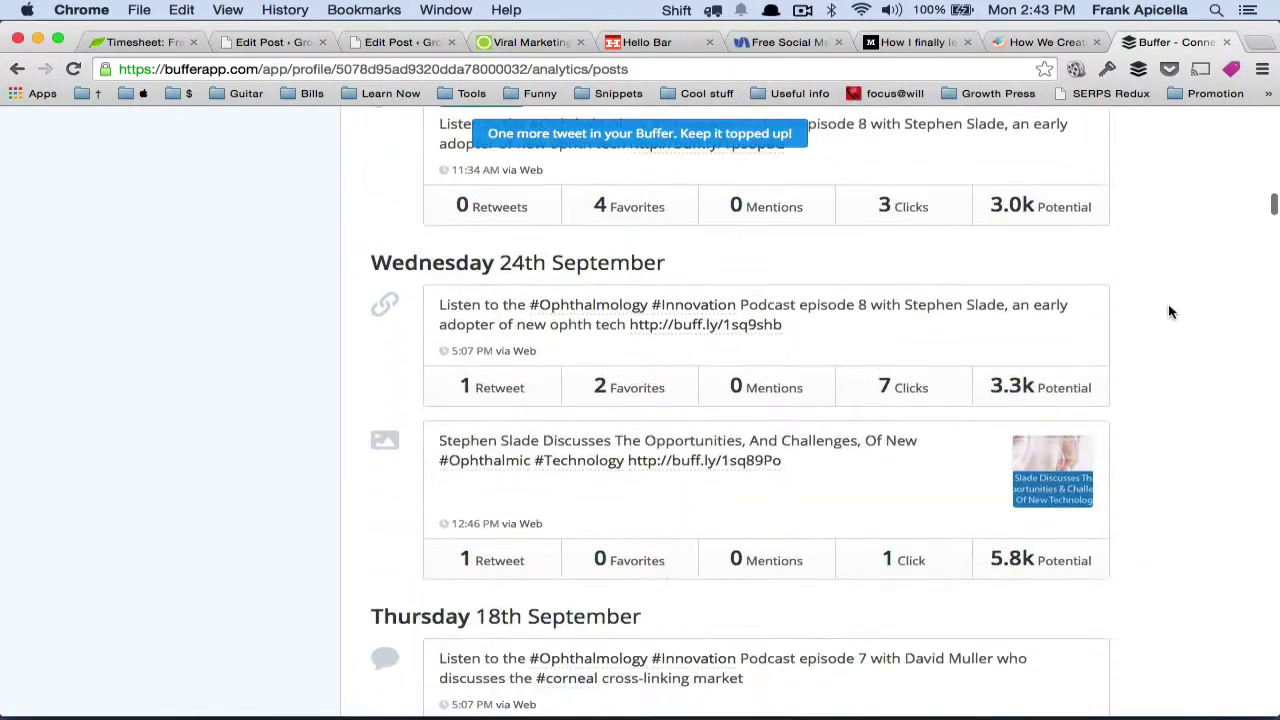
scroll(1169, 312, "down", 1)
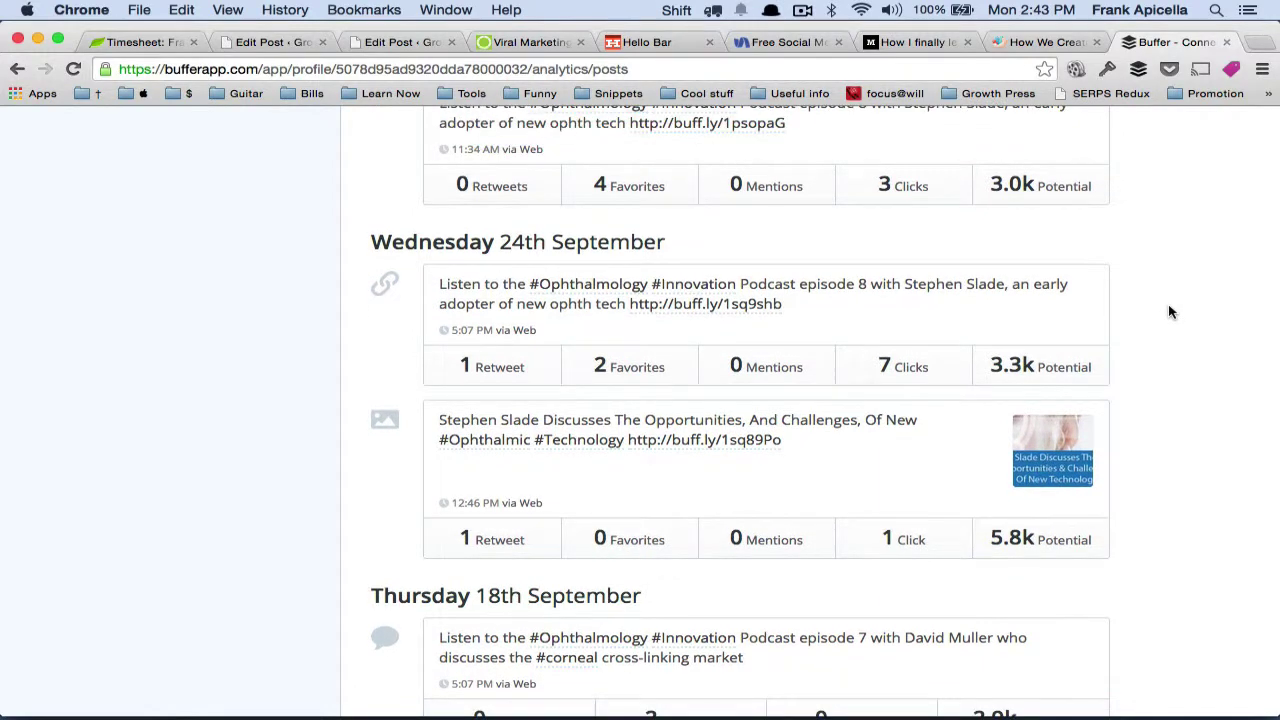
scroll(1169, 312, "down", 8)
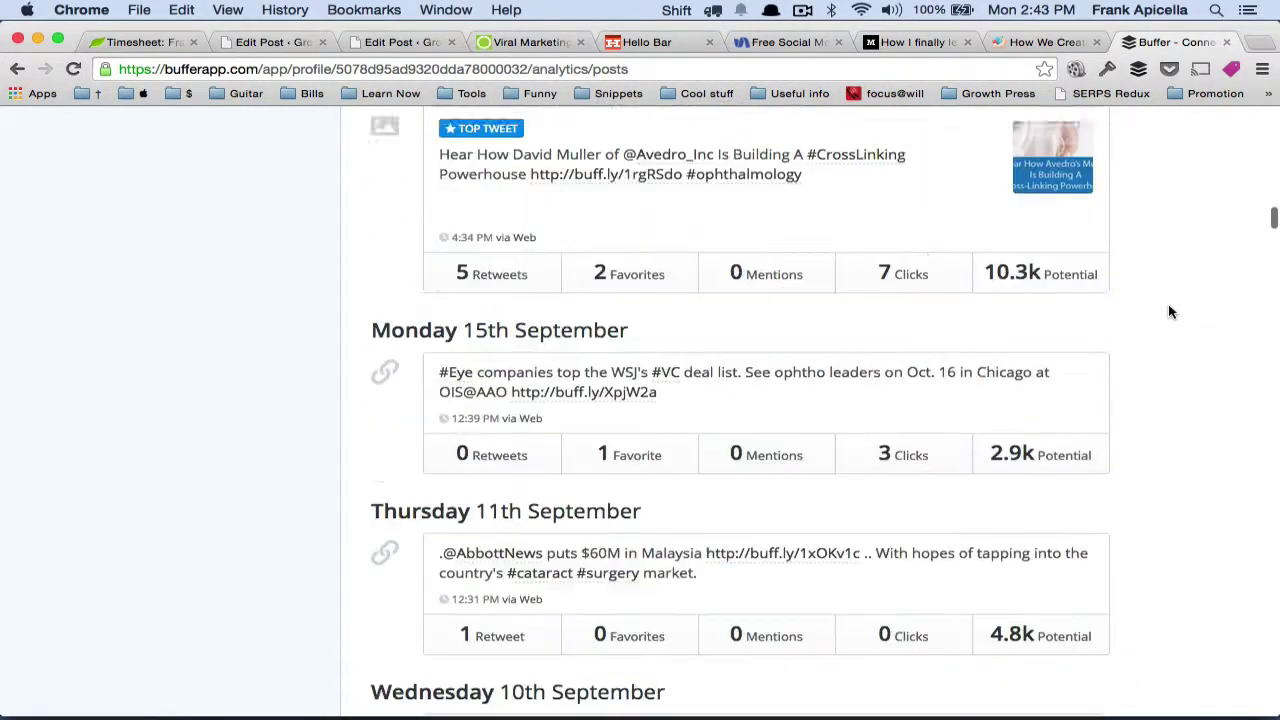
scroll(1169, 312, "up", 2)
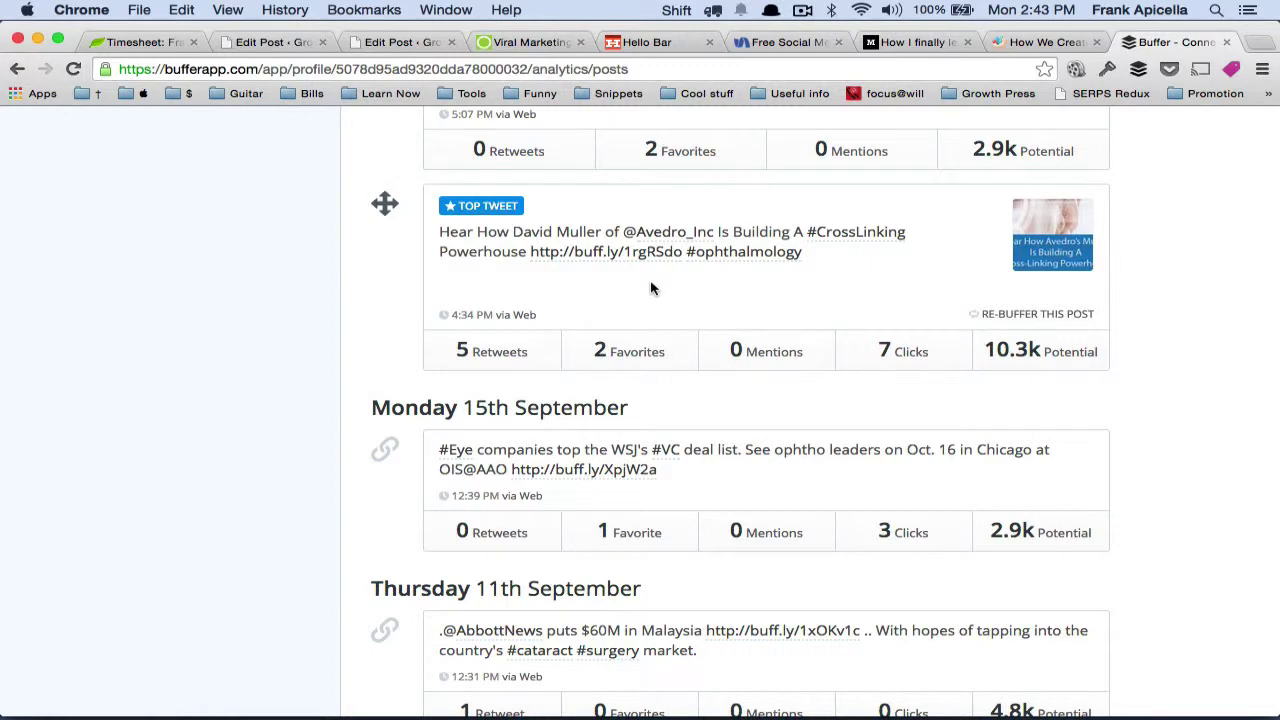
left_click(1052, 316)
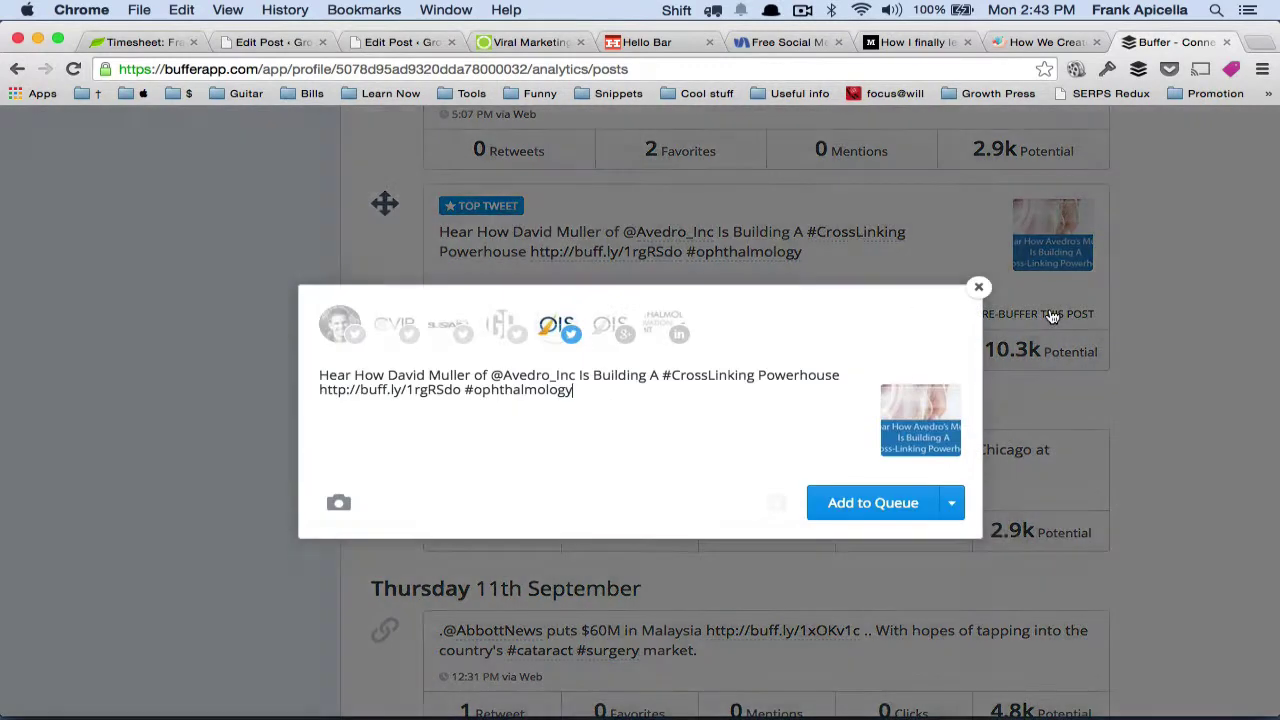
left_click(900, 505)
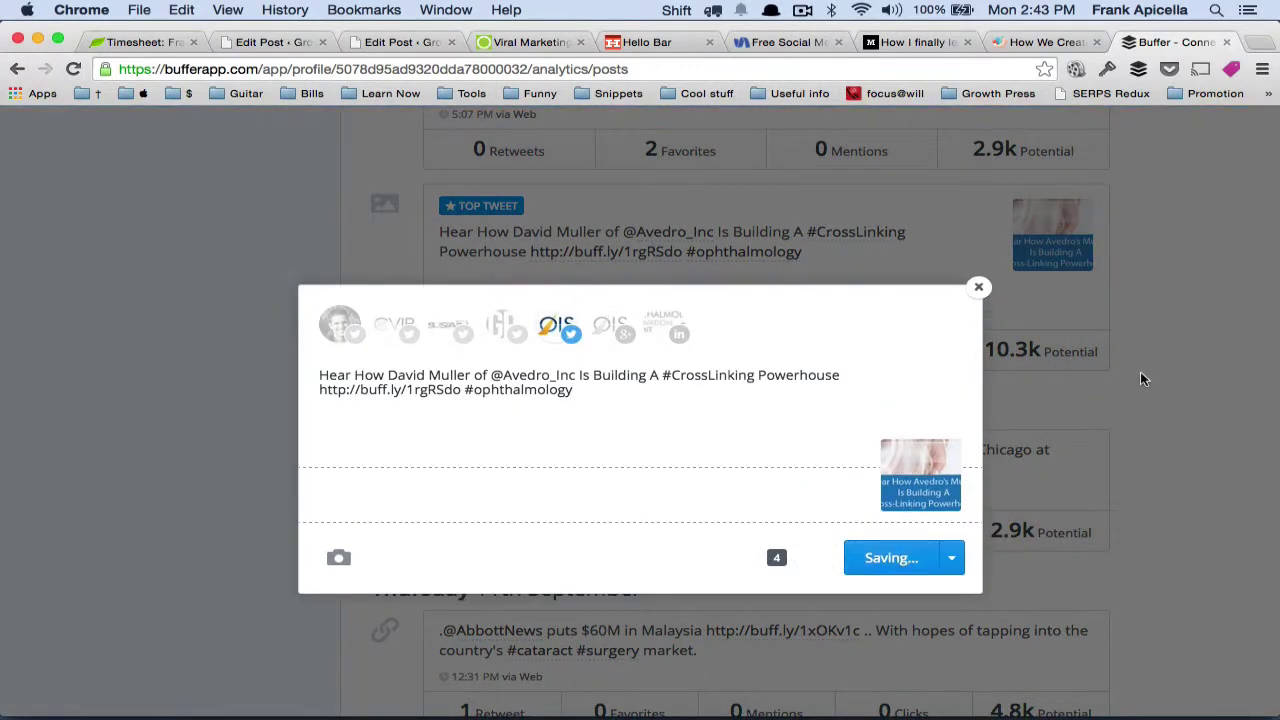
Step: Examine the engagement of older OISTWEETS posts from September back to mid-April, looking for top tweets worth re-buffering
scroll(1143, 379, "down", 10)
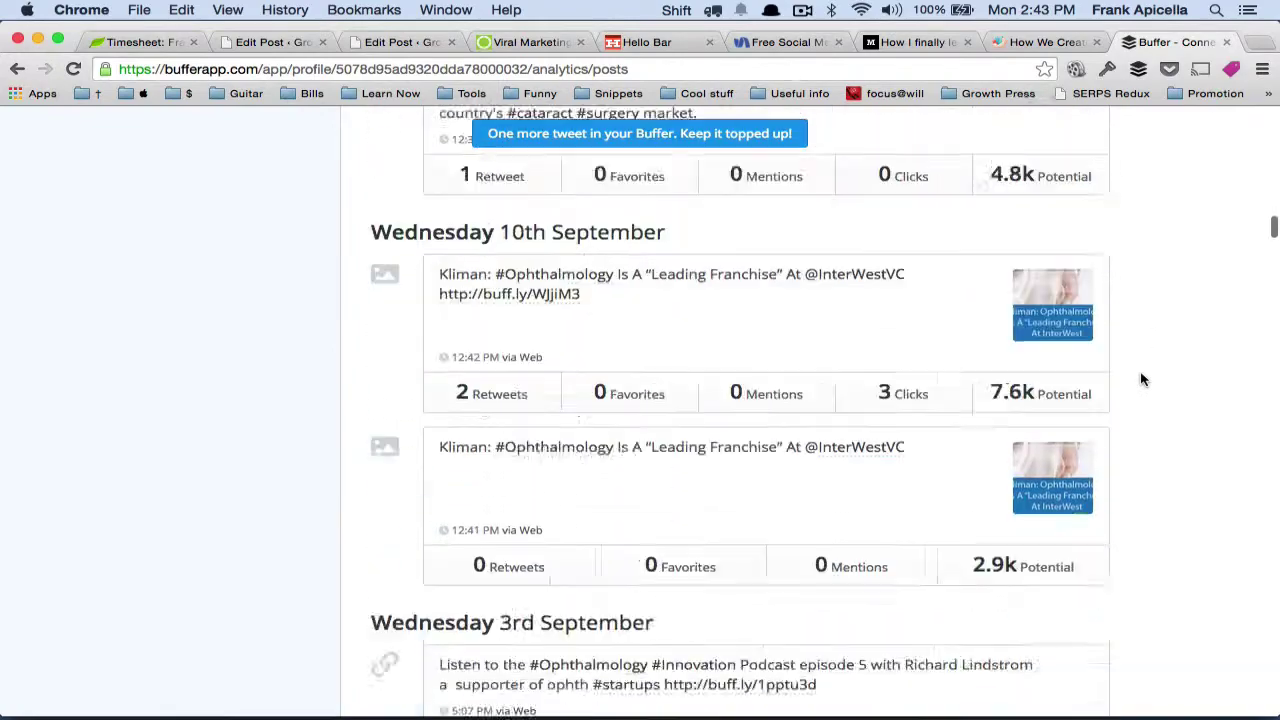
scroll(1143, 379, "down", 5)
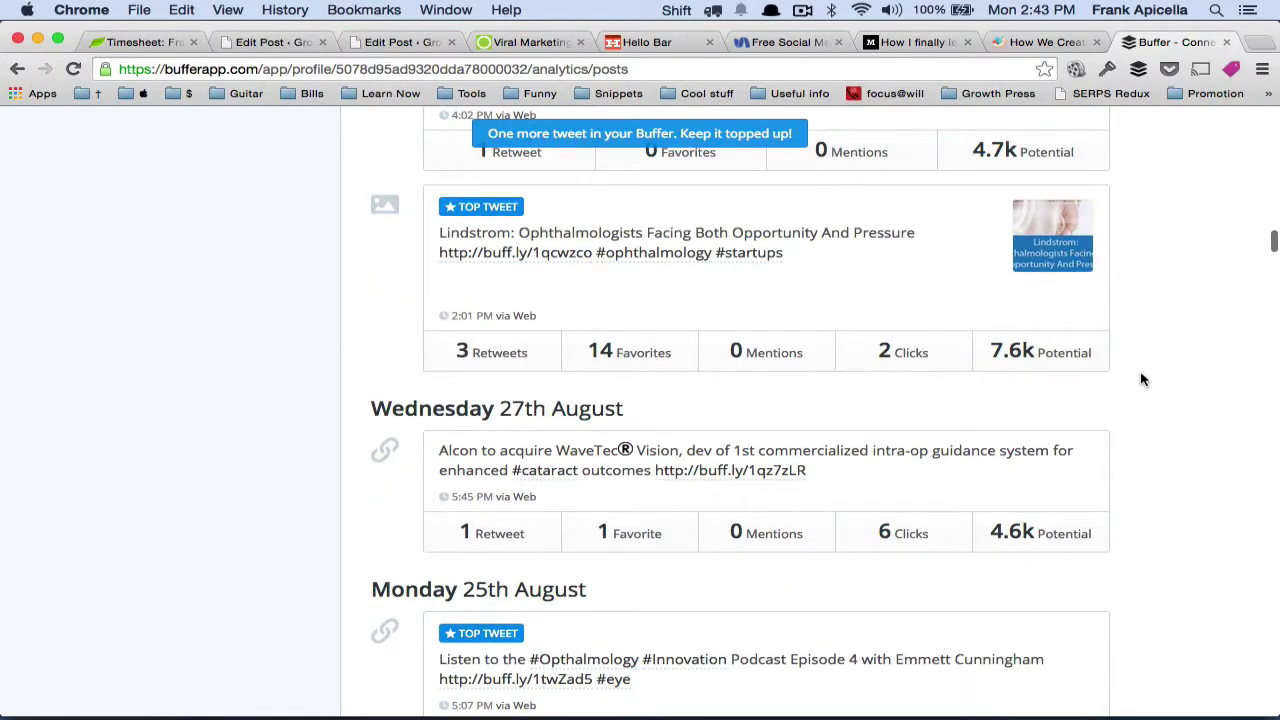
mouse_move(828, 318)
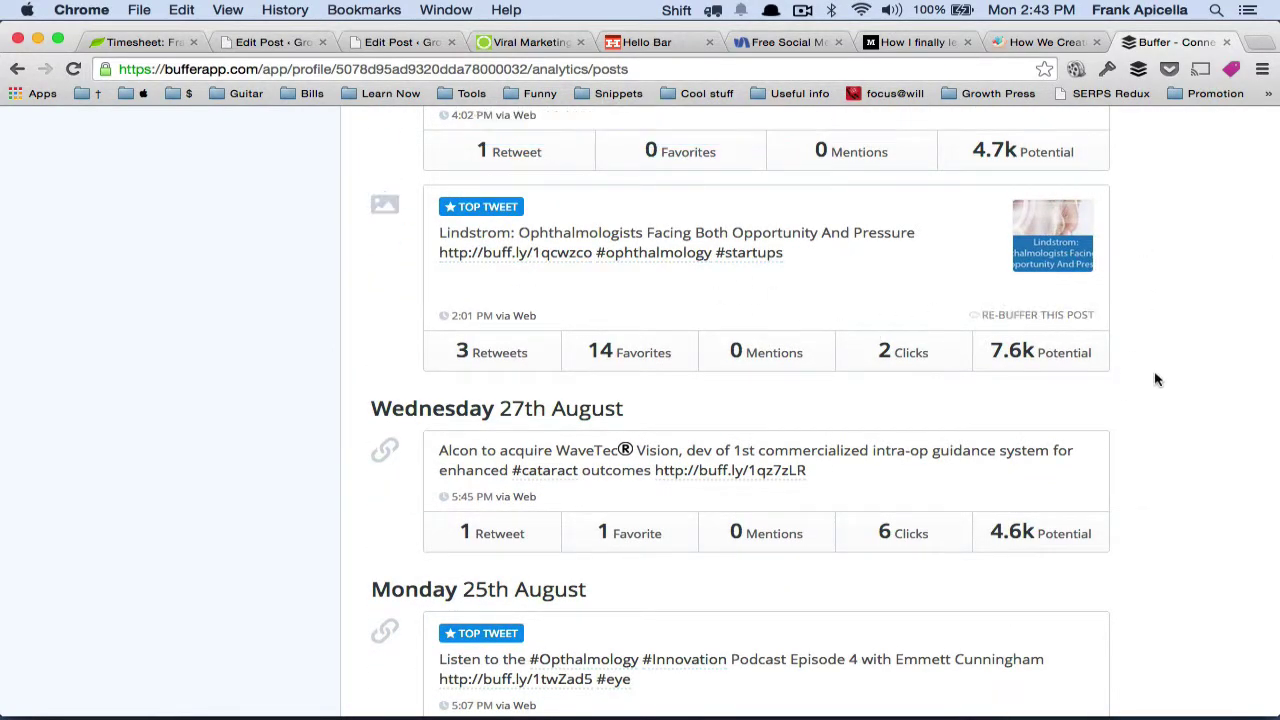
scroll(1154, 374, "down", 3)
scroll(1156, 379, "up", 2)
scroll(1147, 352, "up", 6)
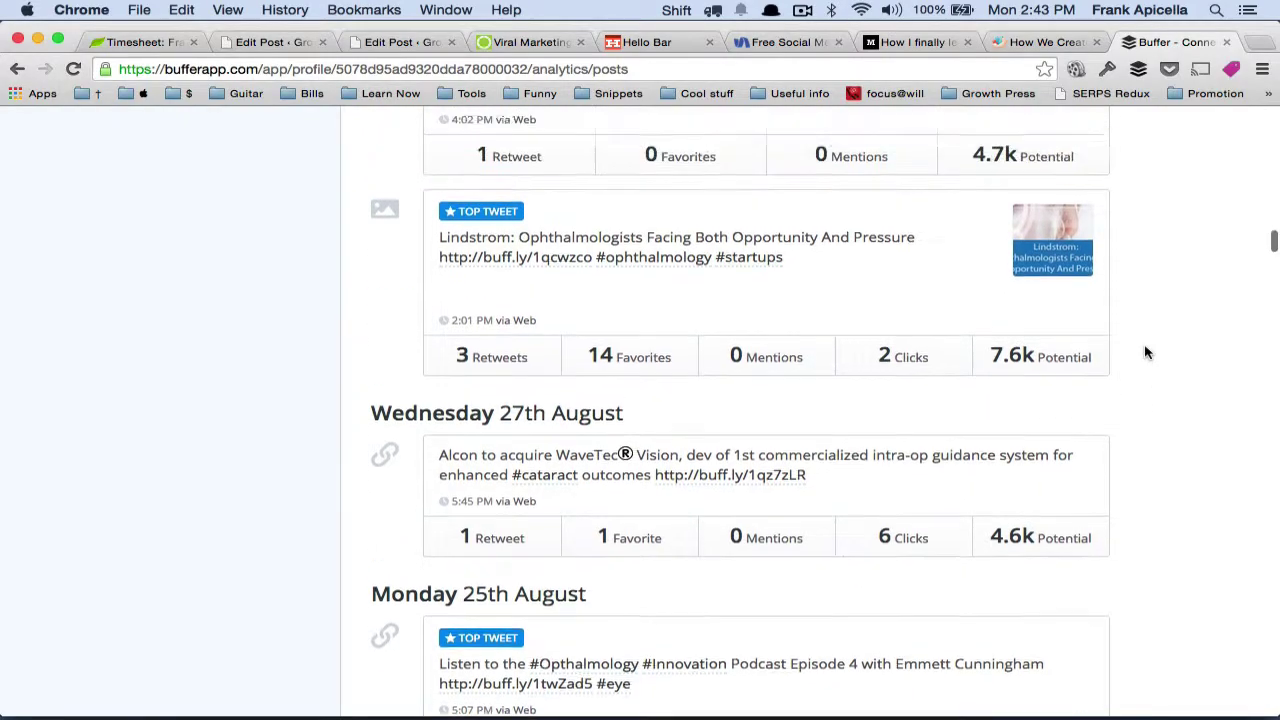
scroll(1147, 352, "down", 3)
scroll(1147, 352, "down", 5)
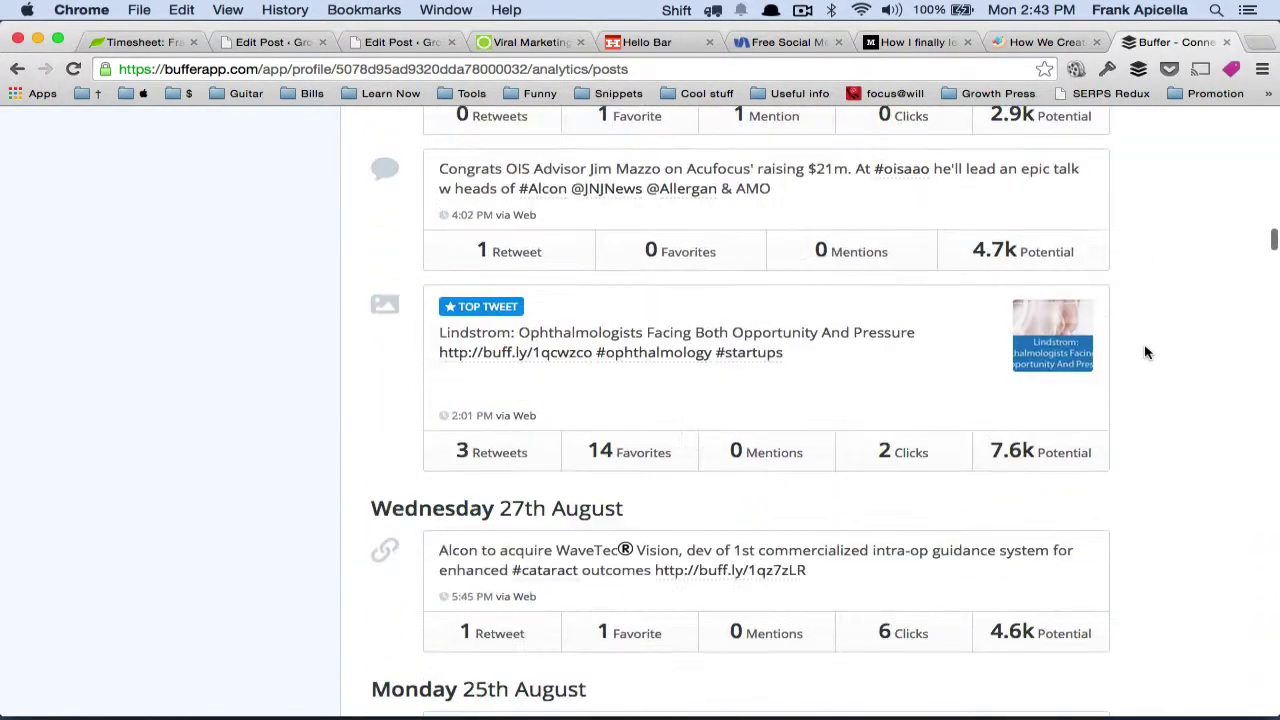
scroll(1142, 425, "down", 9)
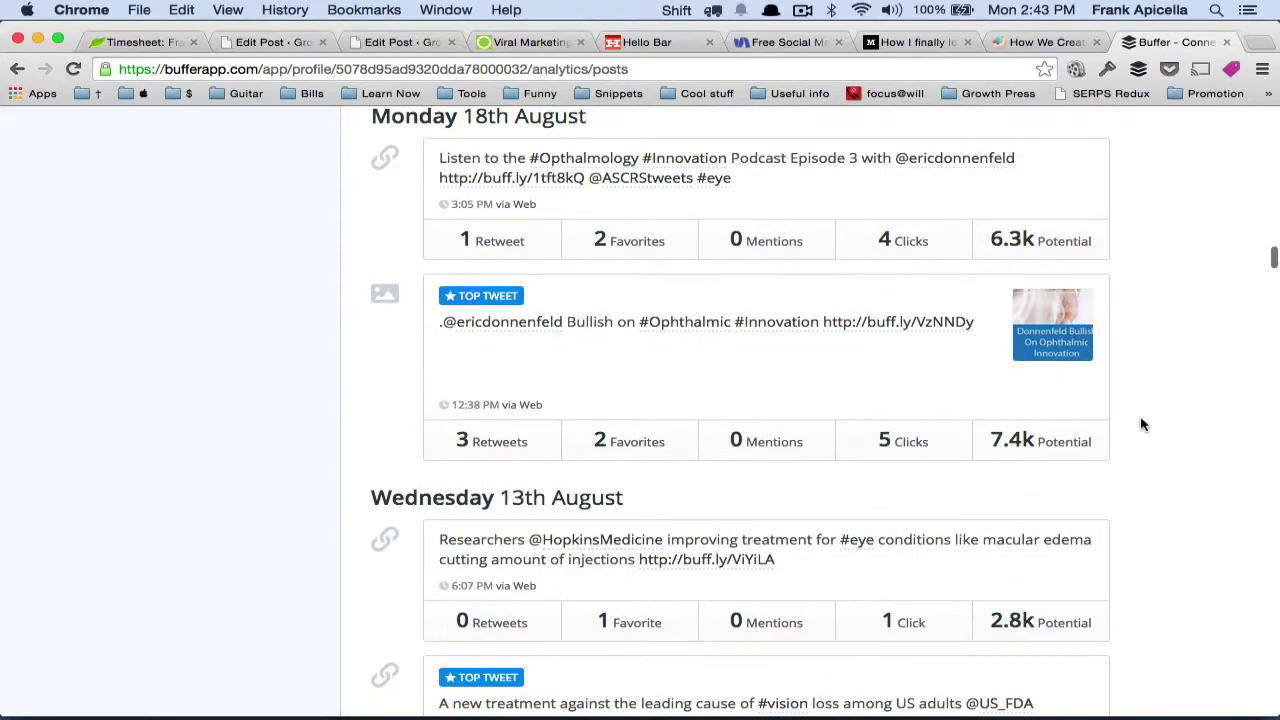
scroll(1160, 405, "down", 10)
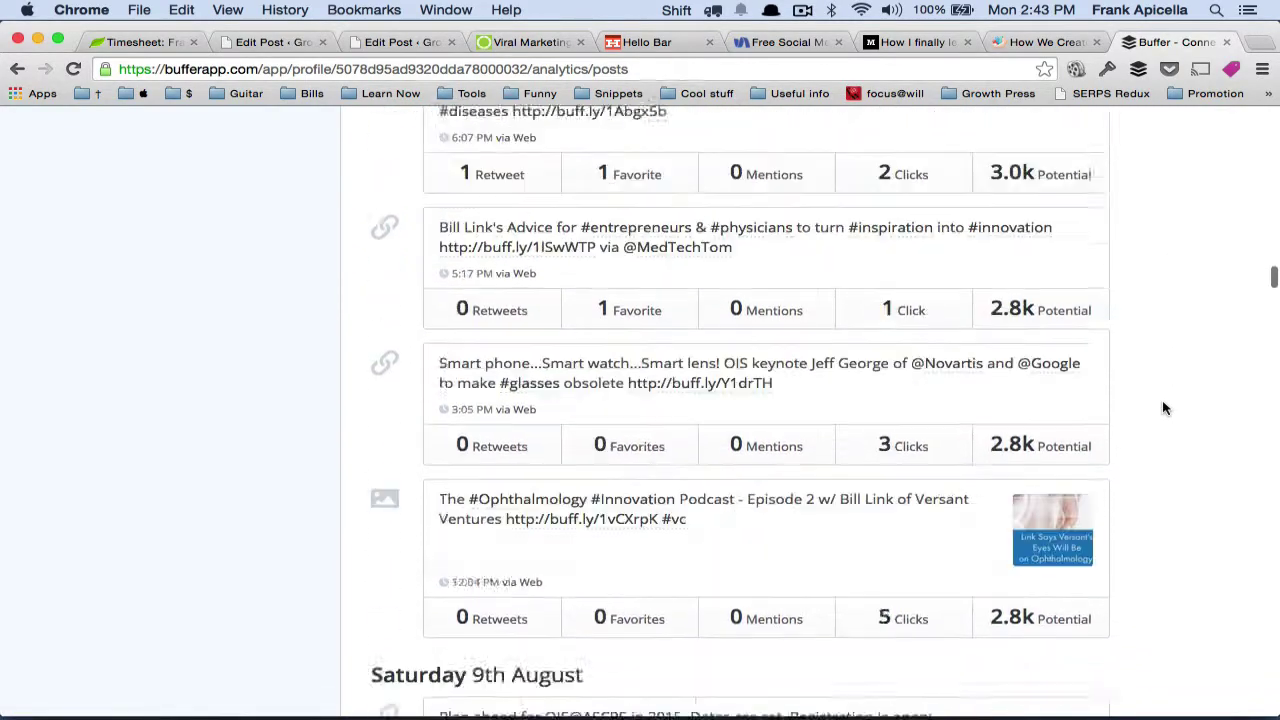
scroll(1163, 408, "down", 20)
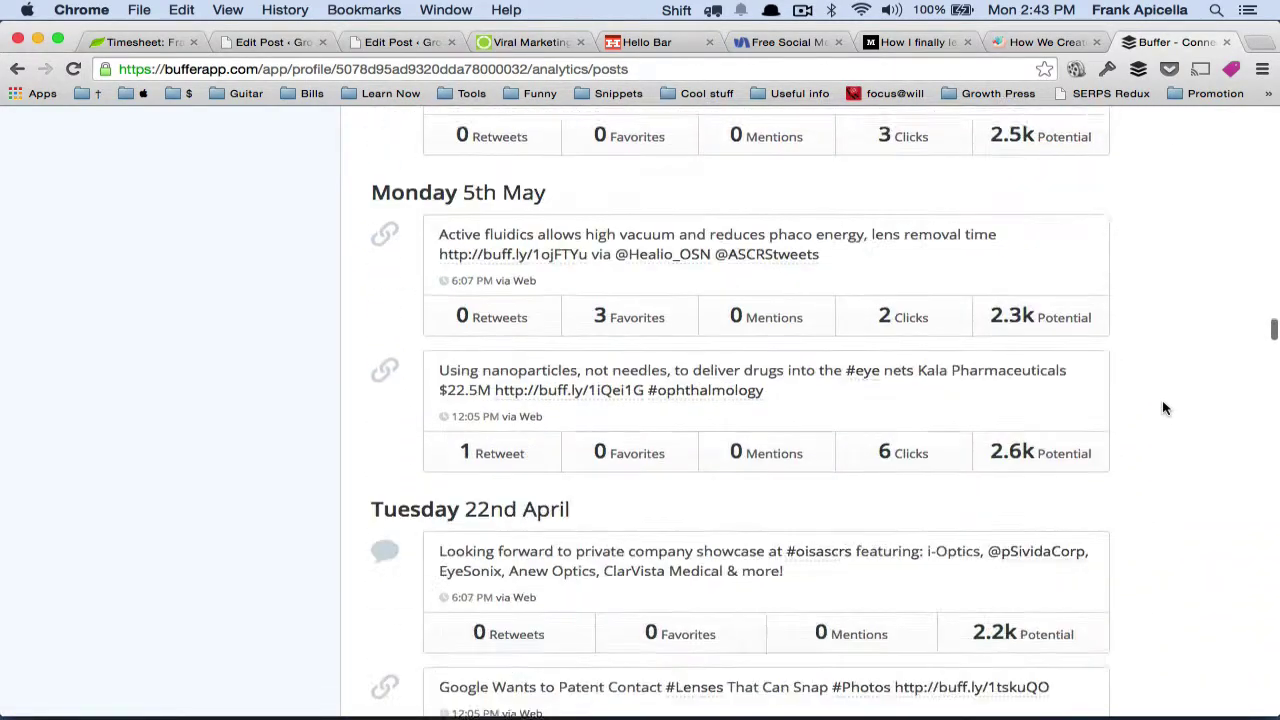
scroll(1163, 408, "down", 8)
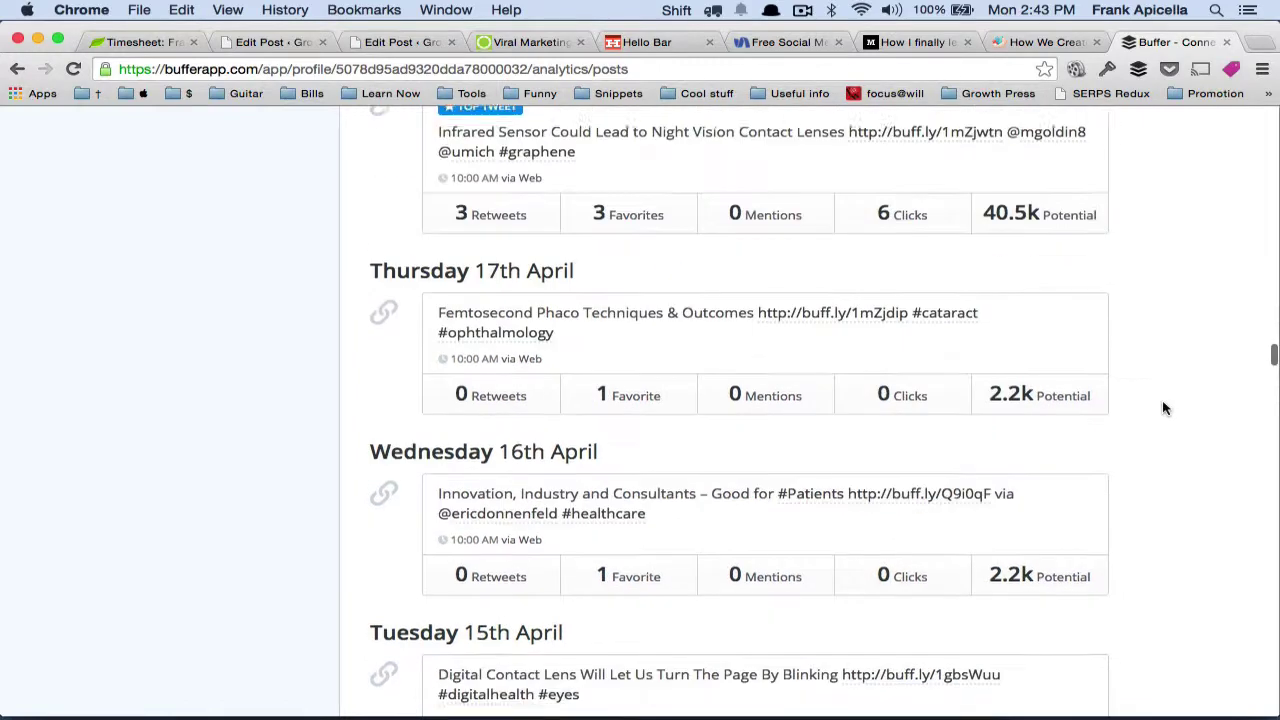
scroll(1163, 408, "up", 1)
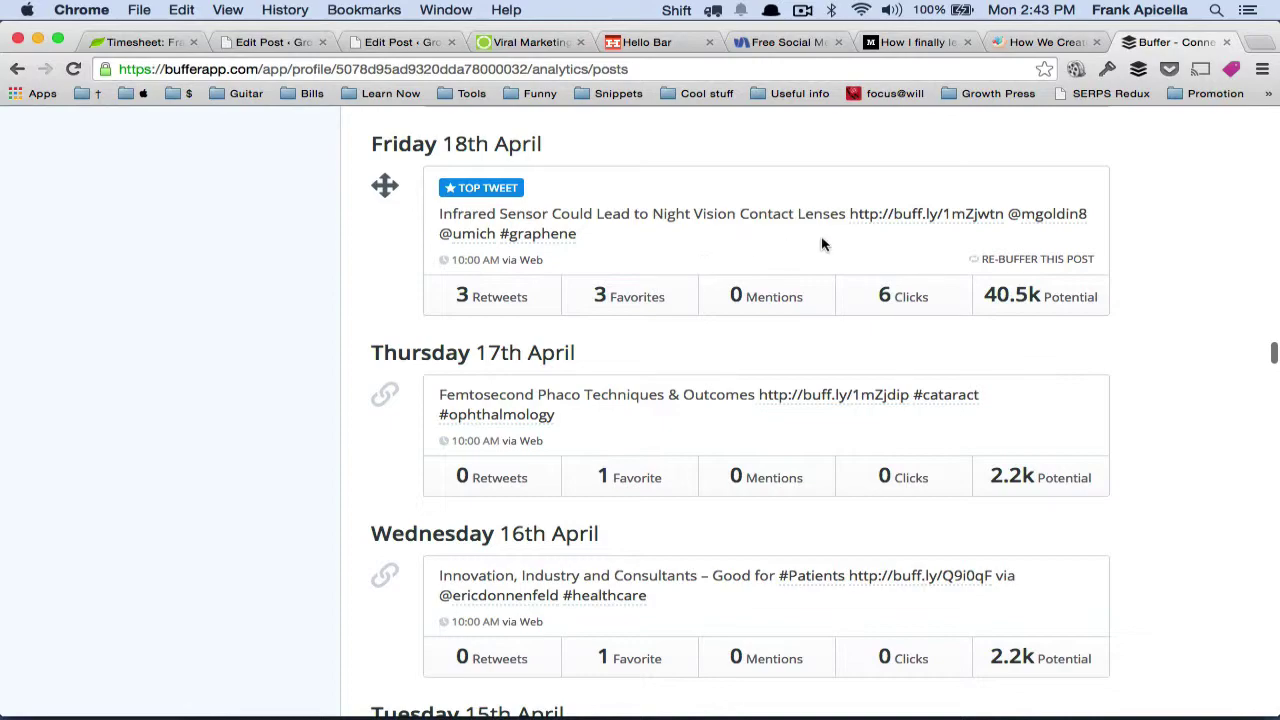
Step: Return to the newest OISTWEETS posts, view the account's Analysis chart, and go back to the post analytics
scroll(1163, 318, "up", 10)
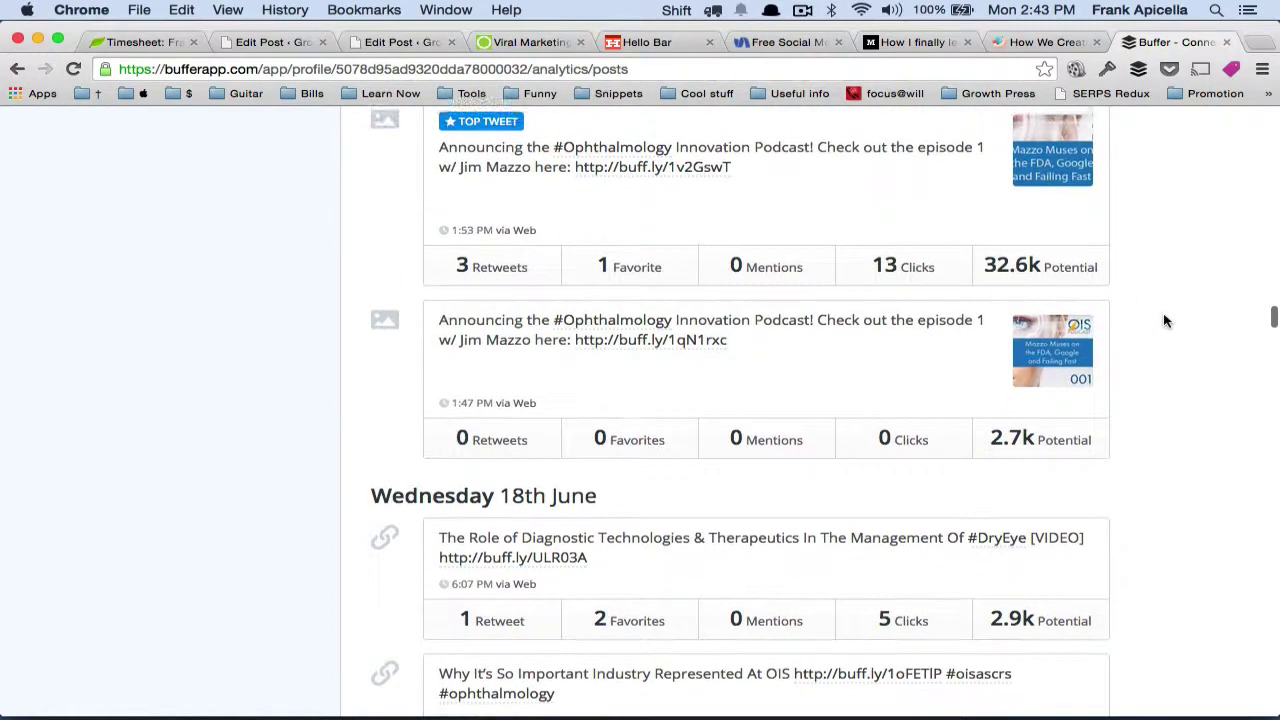
scroll(1163, 320, "down", 10)
scroll(1163, 320, "up", 10)
scroll(1163, 320, "up", 15)
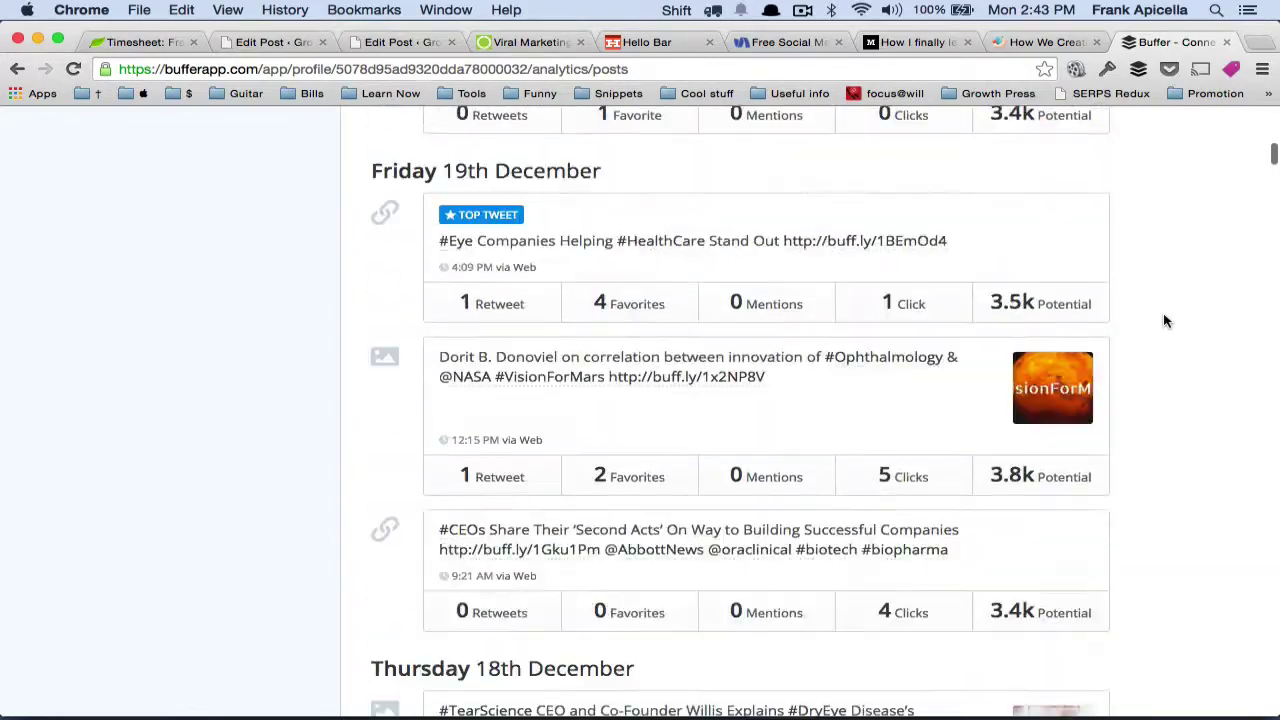
scroll(1163, 320, "up", 5)
scroll(1163, 320, "down", 3)
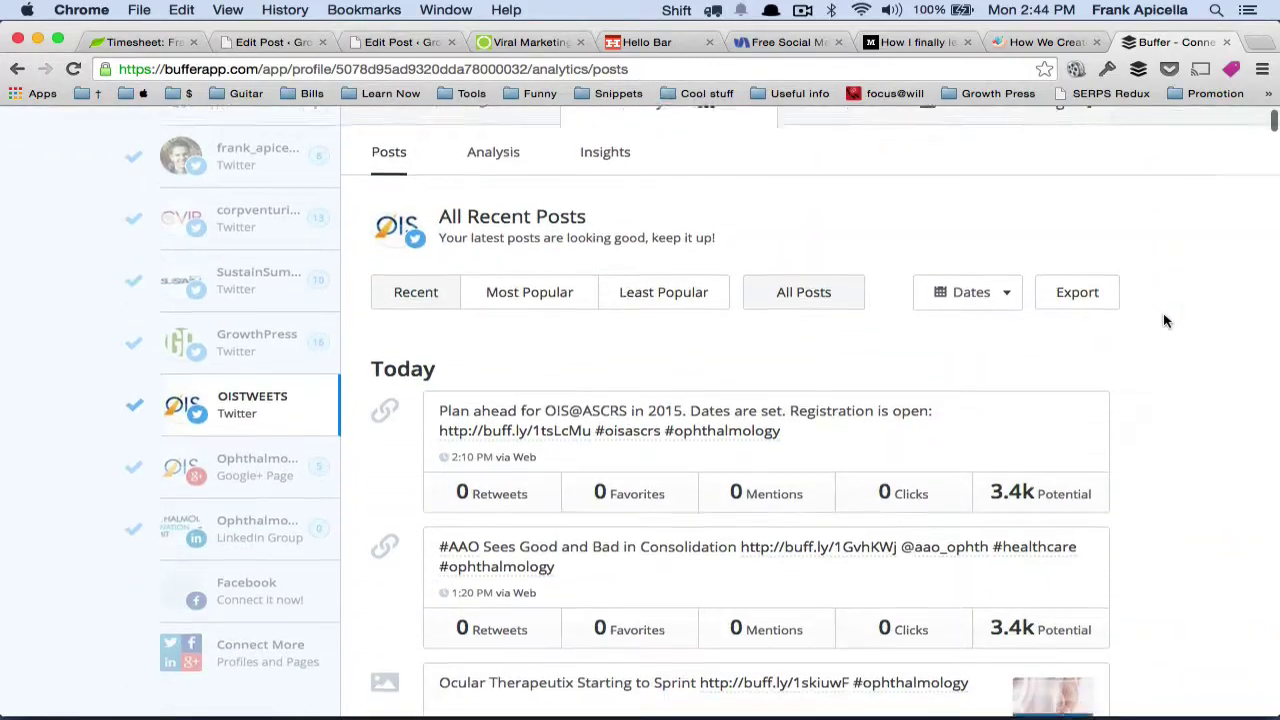
scroll(1163, 320, "up", 3)
mouse_move(530, 413)
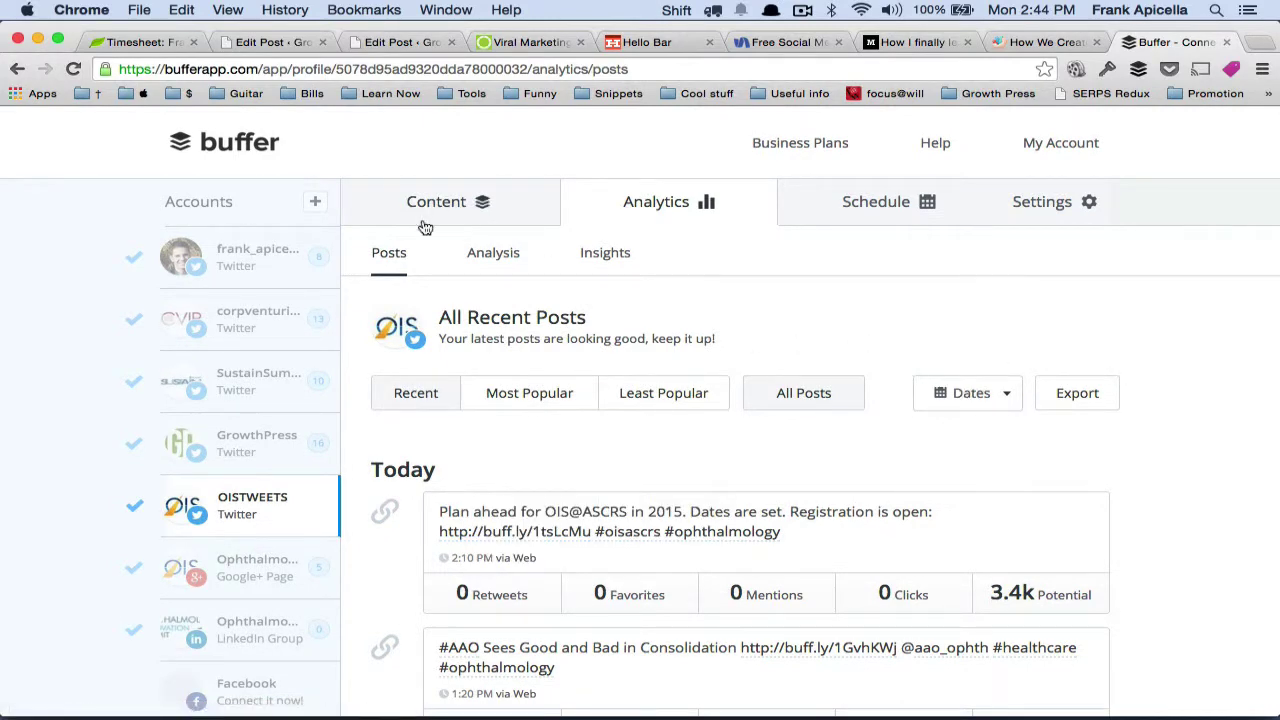
left_click(490, 263)
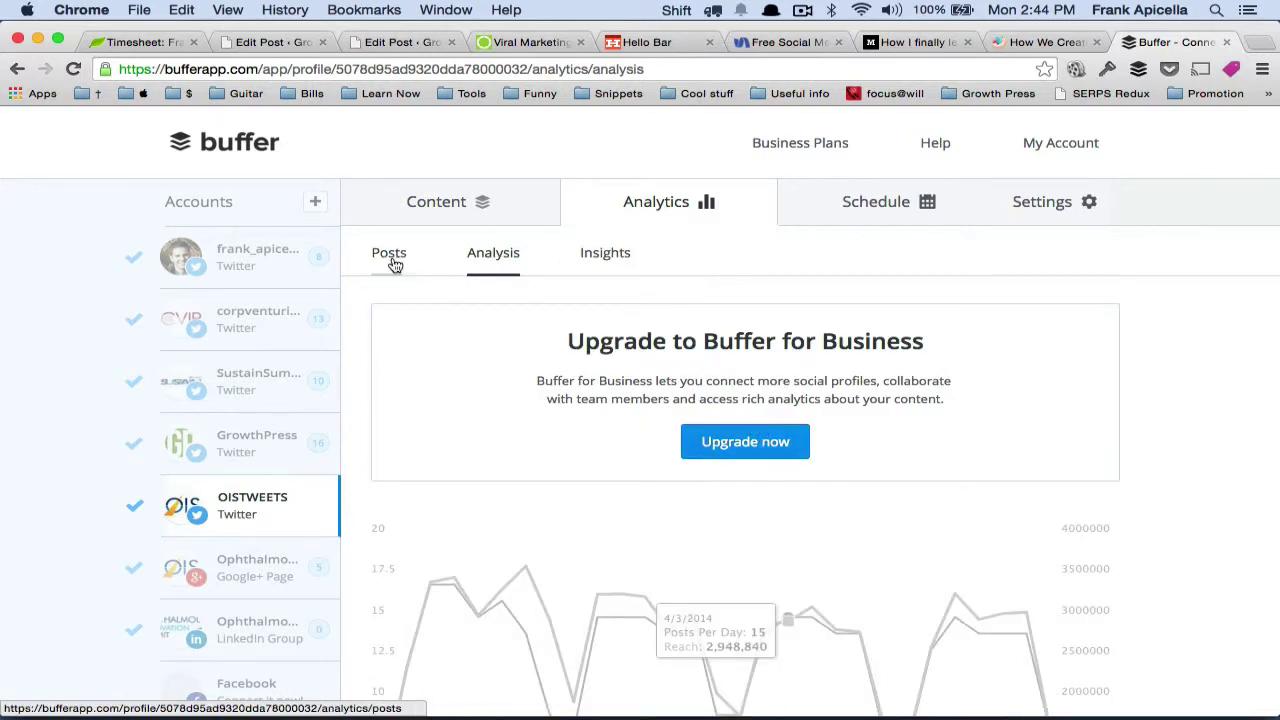
scroll(655, 383, "down", 5)
scroll(655, 386, "up", 5)
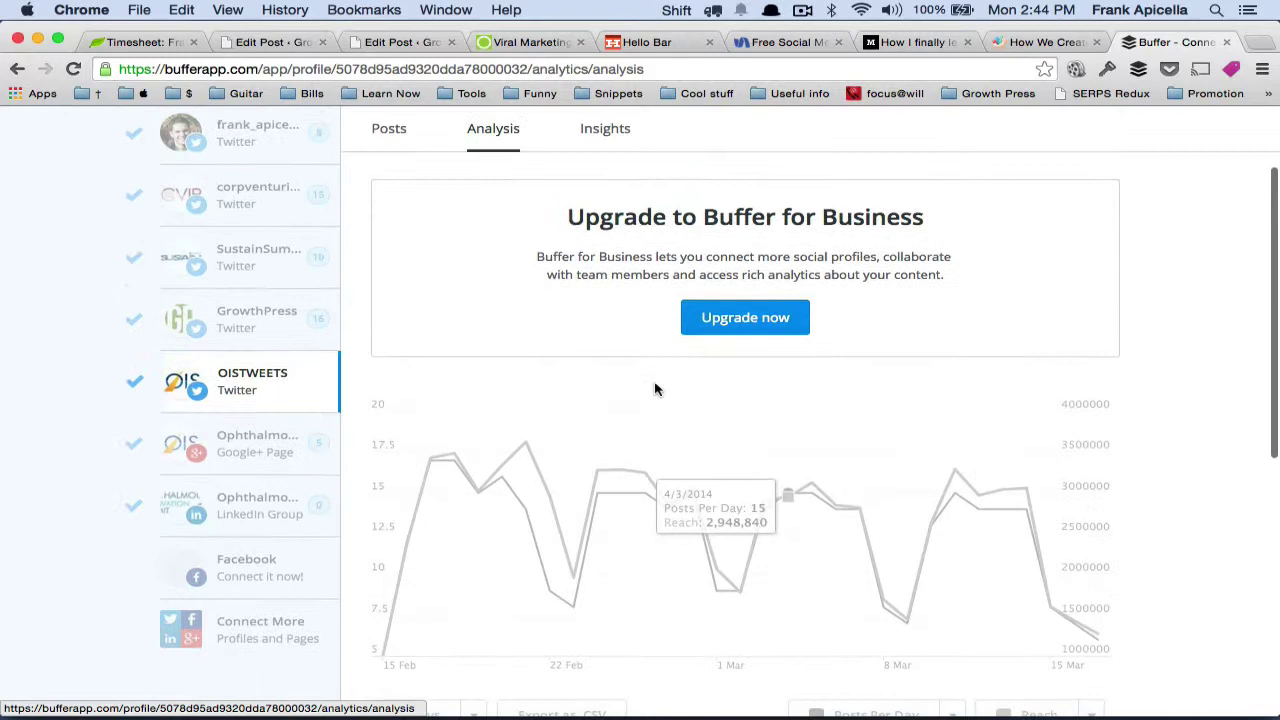
left_click(389, 216)
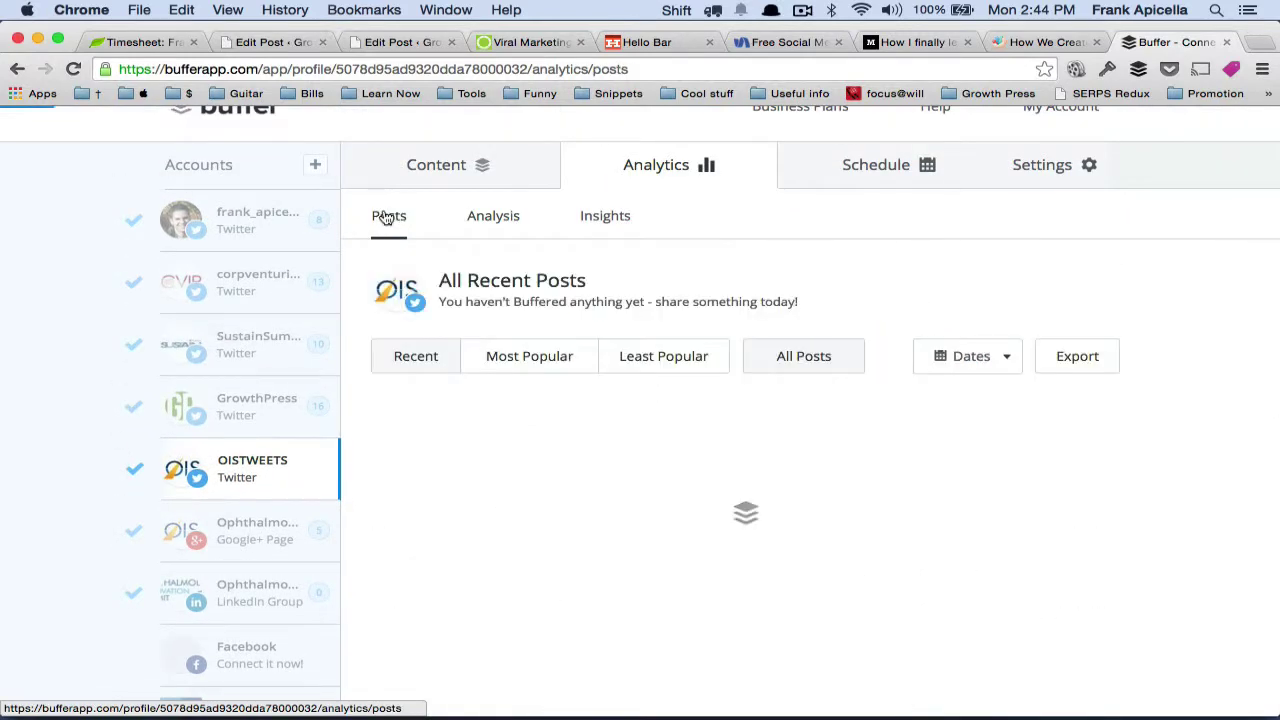
scroll(249, 331, "down", 2)
scroll(246, 332, "up", 2)
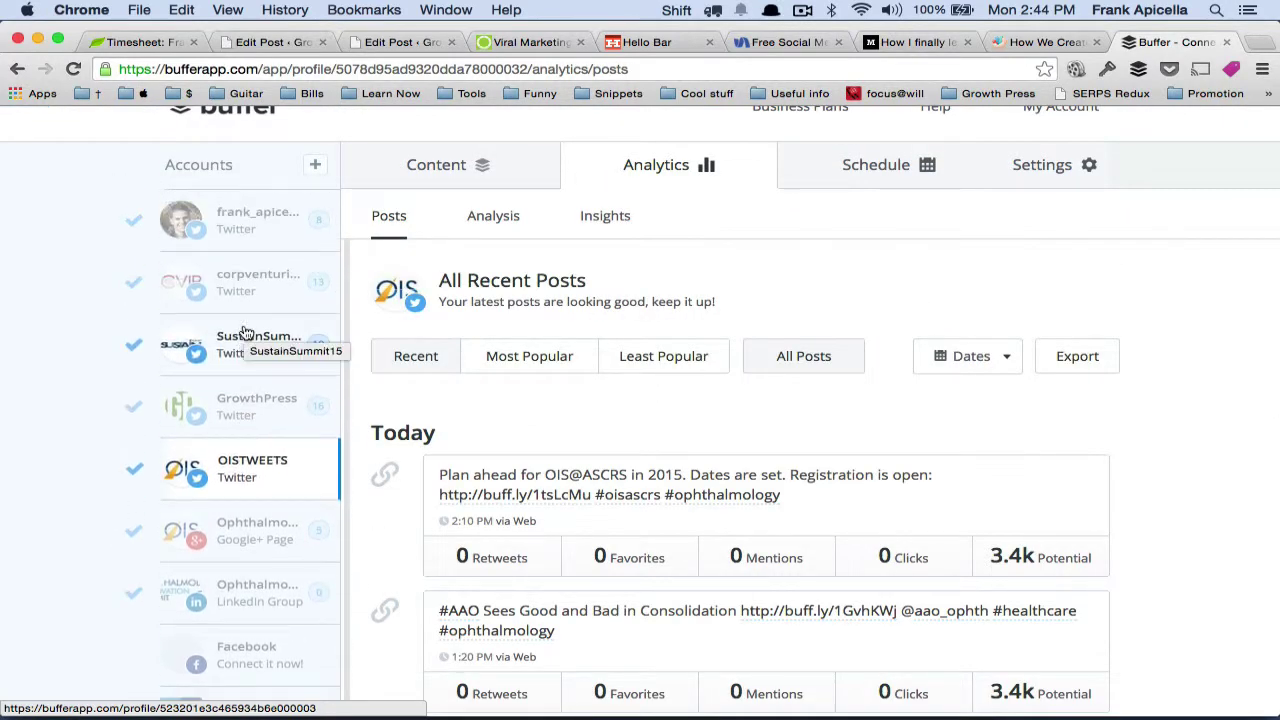
scroll(245, 332, "up", 1)
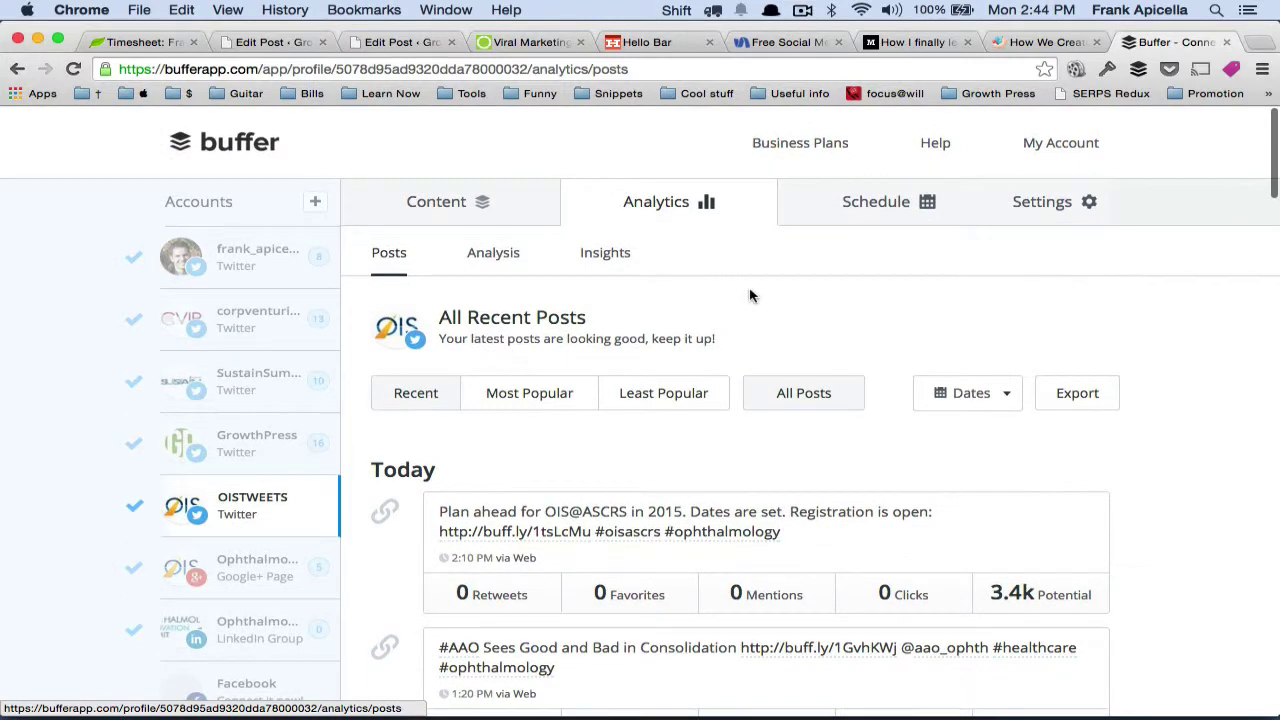
Step: Open the OISTWEETS content queue and expand its post composer
left_click(478, 199)
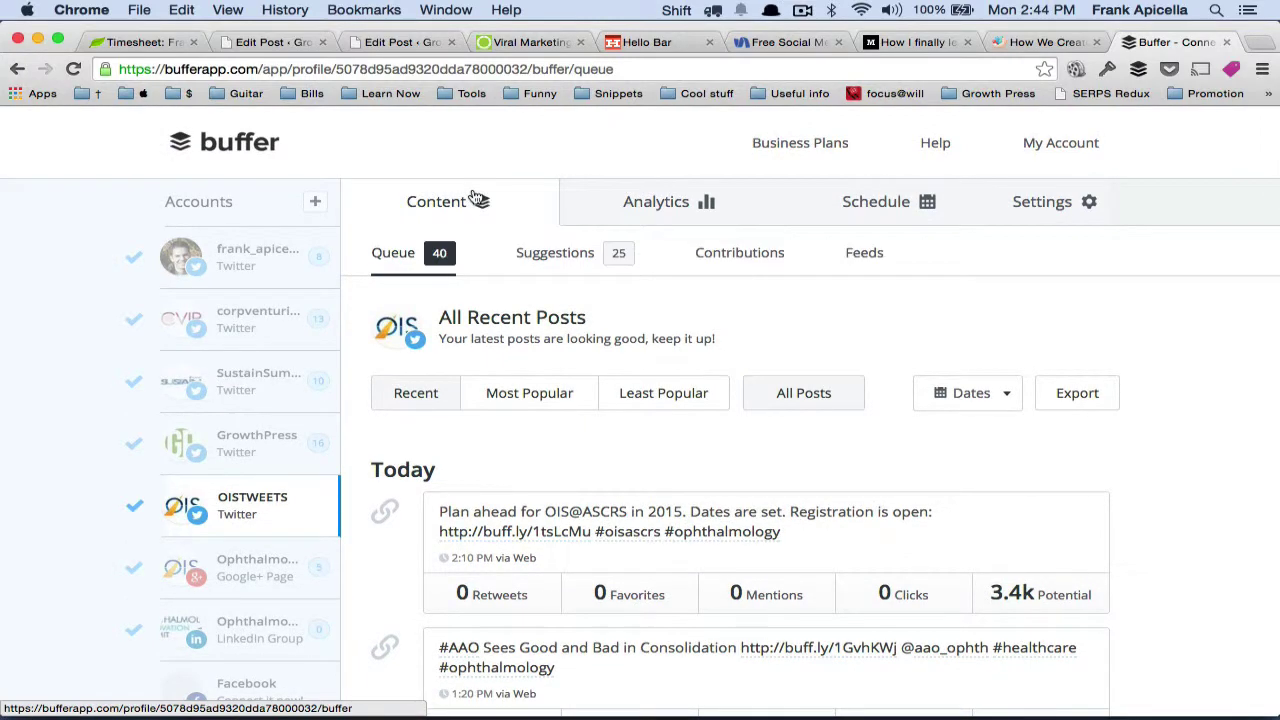
left_click(559, 305)
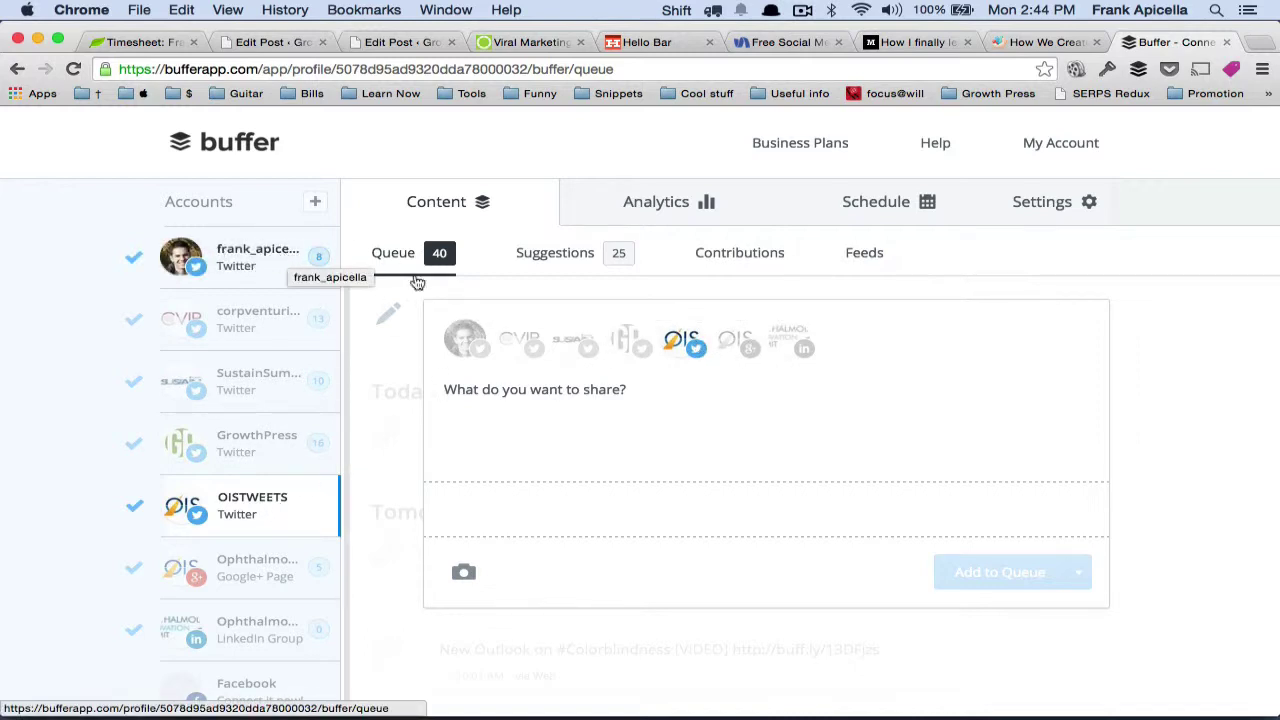
Step: Start sharing the current page through the Buffer extension, deselect every account except the CVIP Twitter one, and close the composer without queuing
left_click(1137, 70)
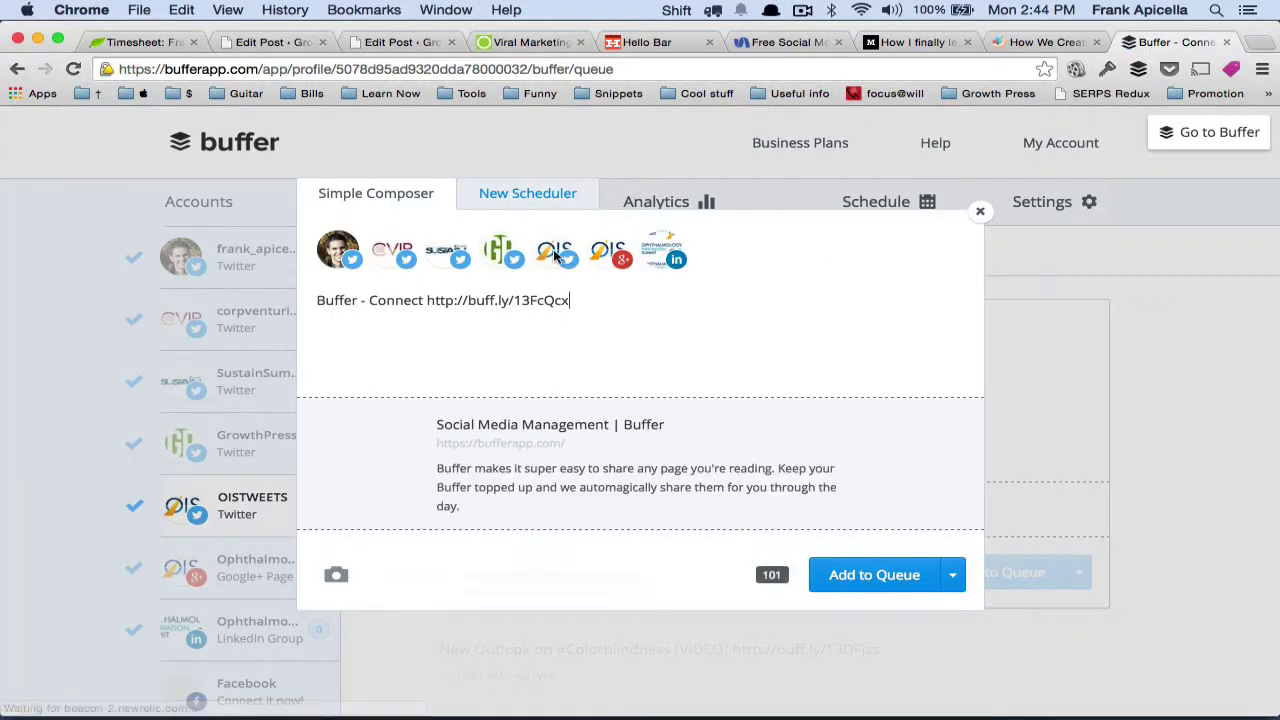
left_click(660, 245)
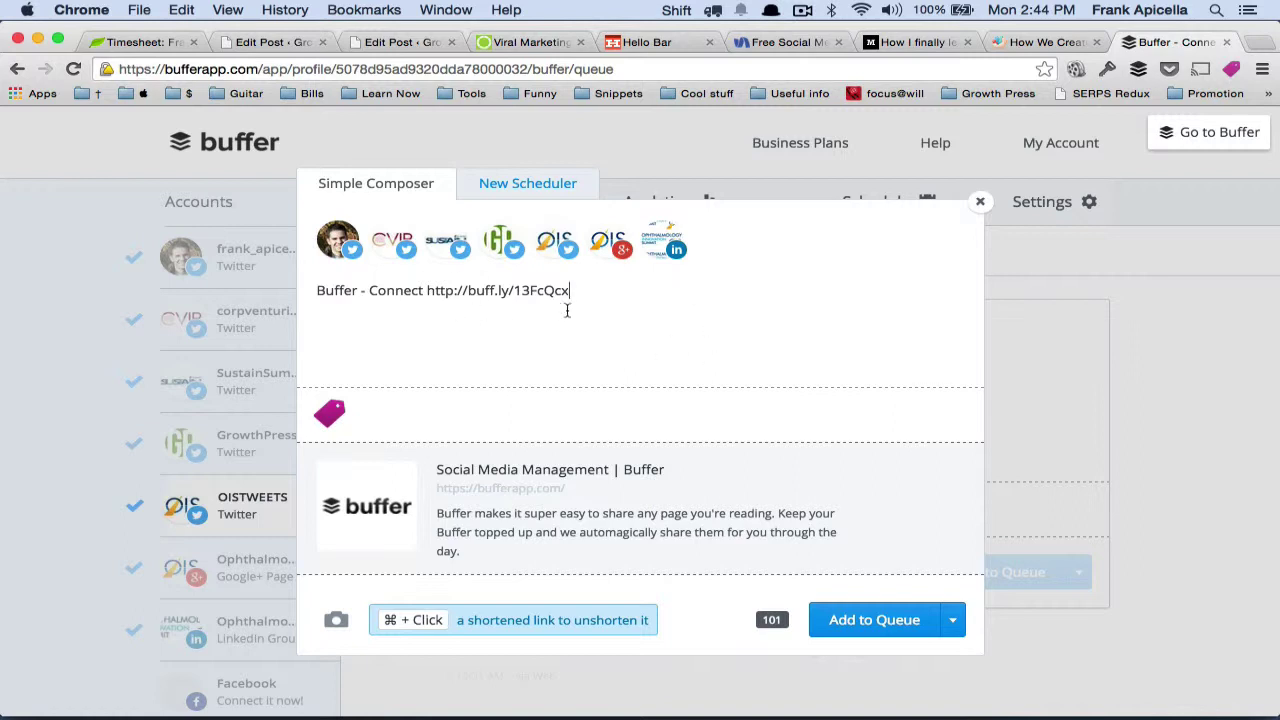
left_click(338, 240)
left_click(441, 234)
left_click(500, 238)
left_click(555, 238)
left_click(608, 238)
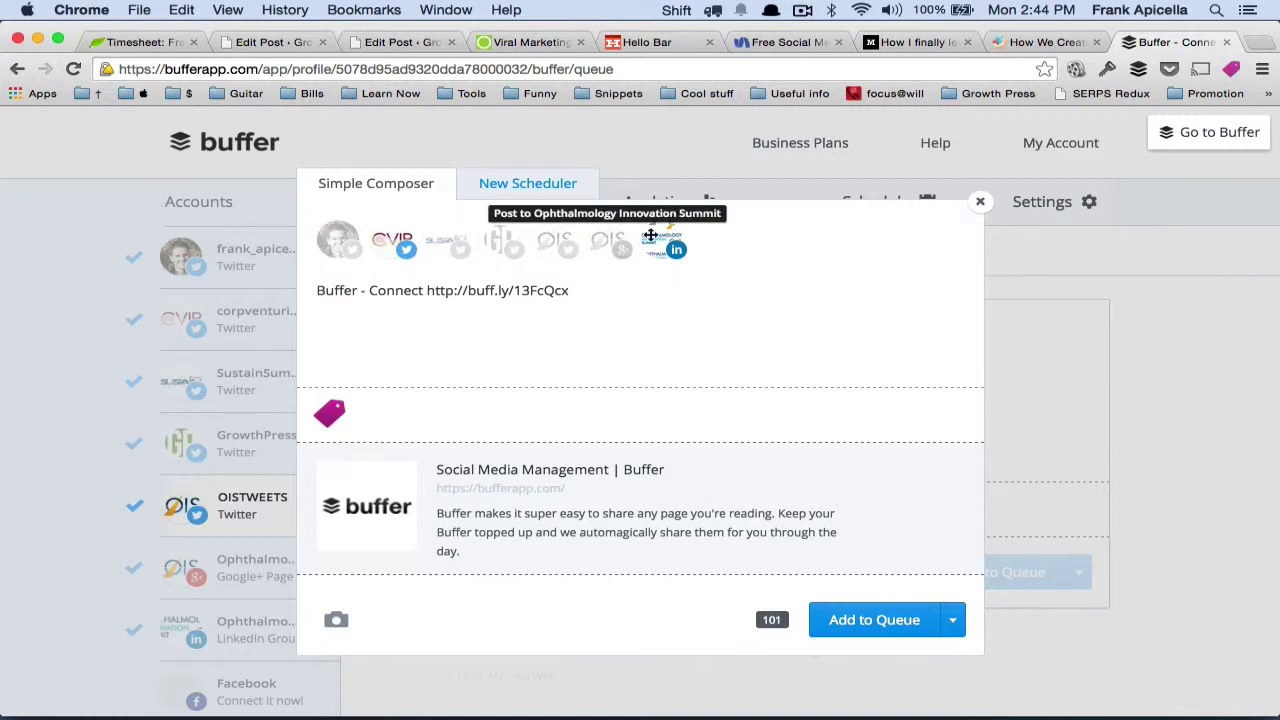
left_click(684, 235)
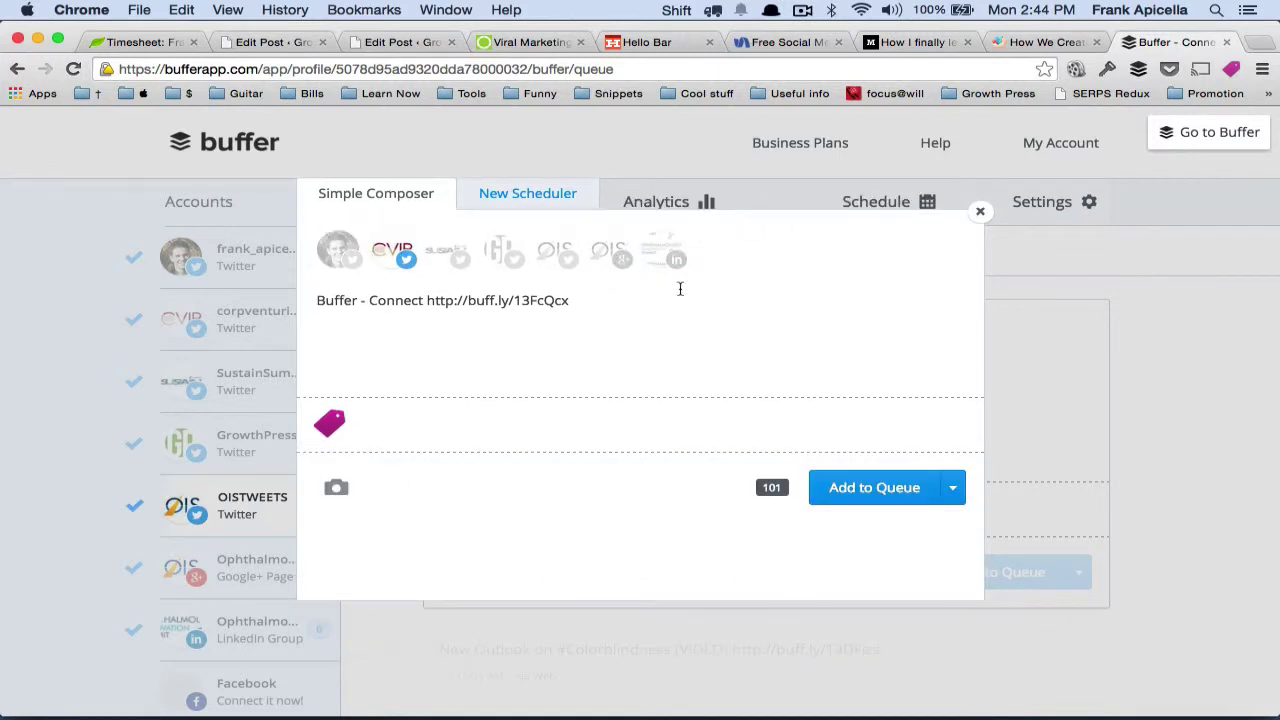
left_click(982, 213)
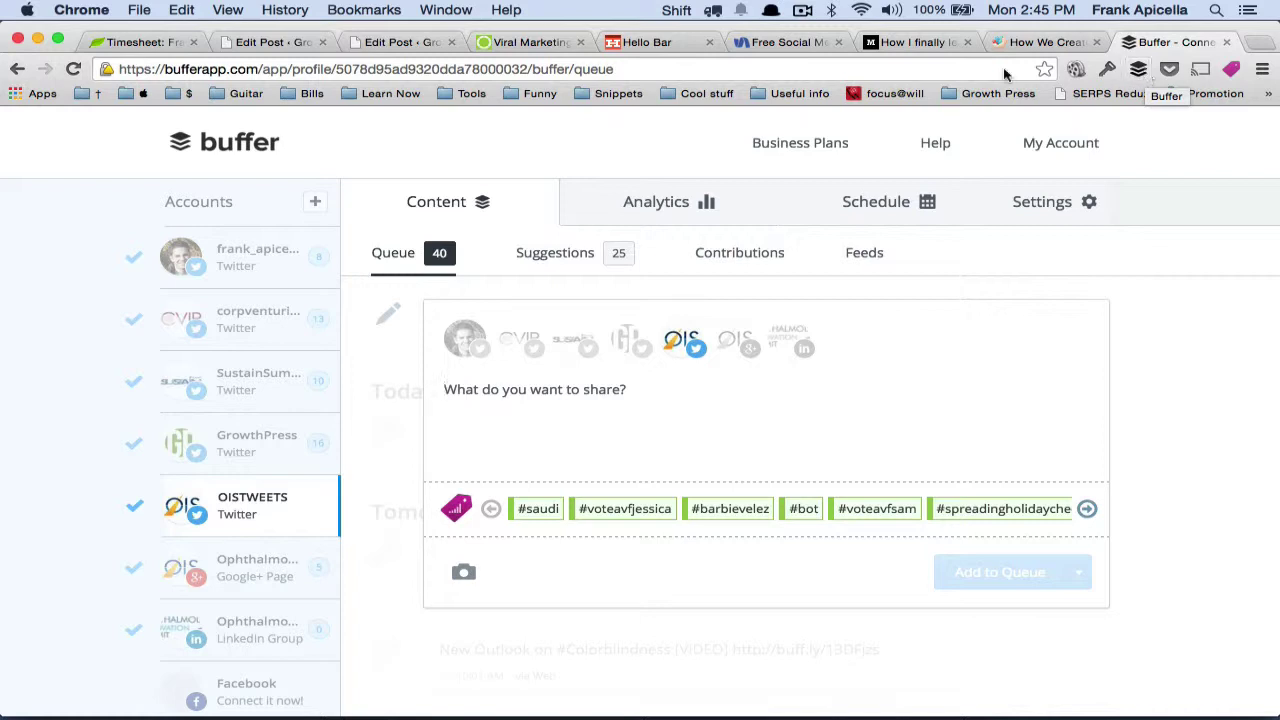
Step: Start a Buffer post from the Medium article on learning Rails and remove "— Medium" from the draft text
left_click(907, 45)
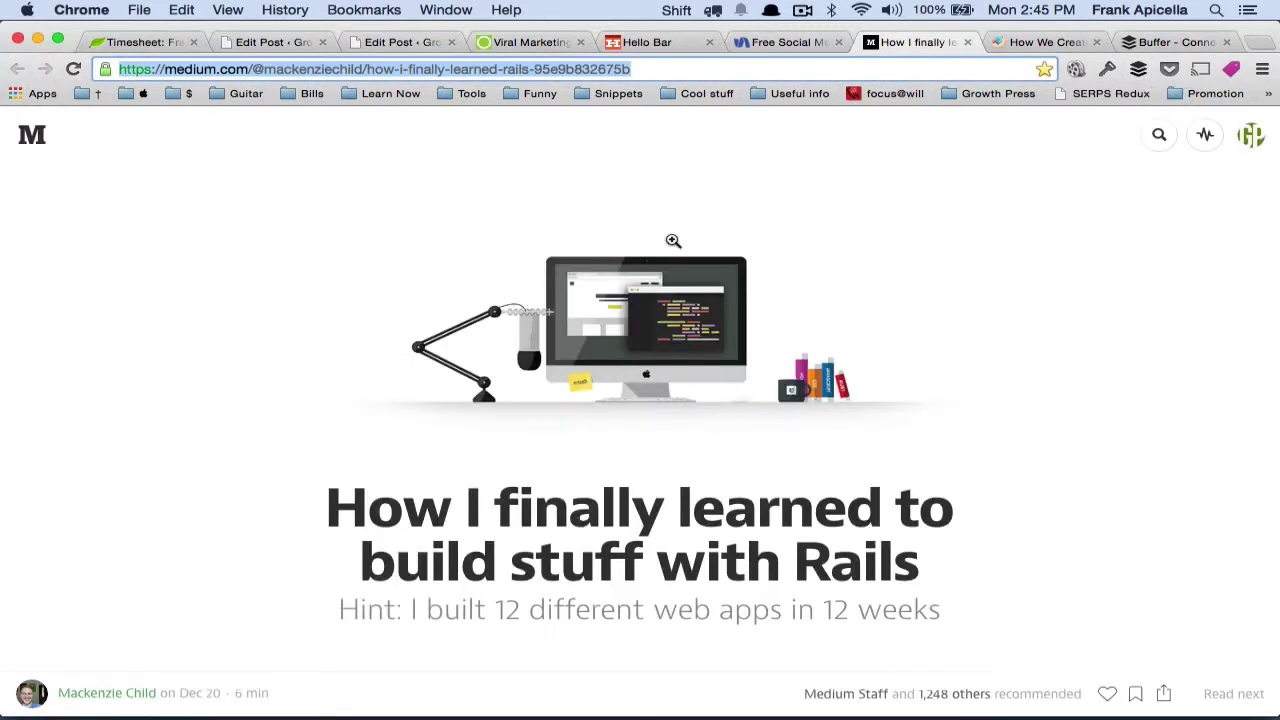
left_click(1138, 70)
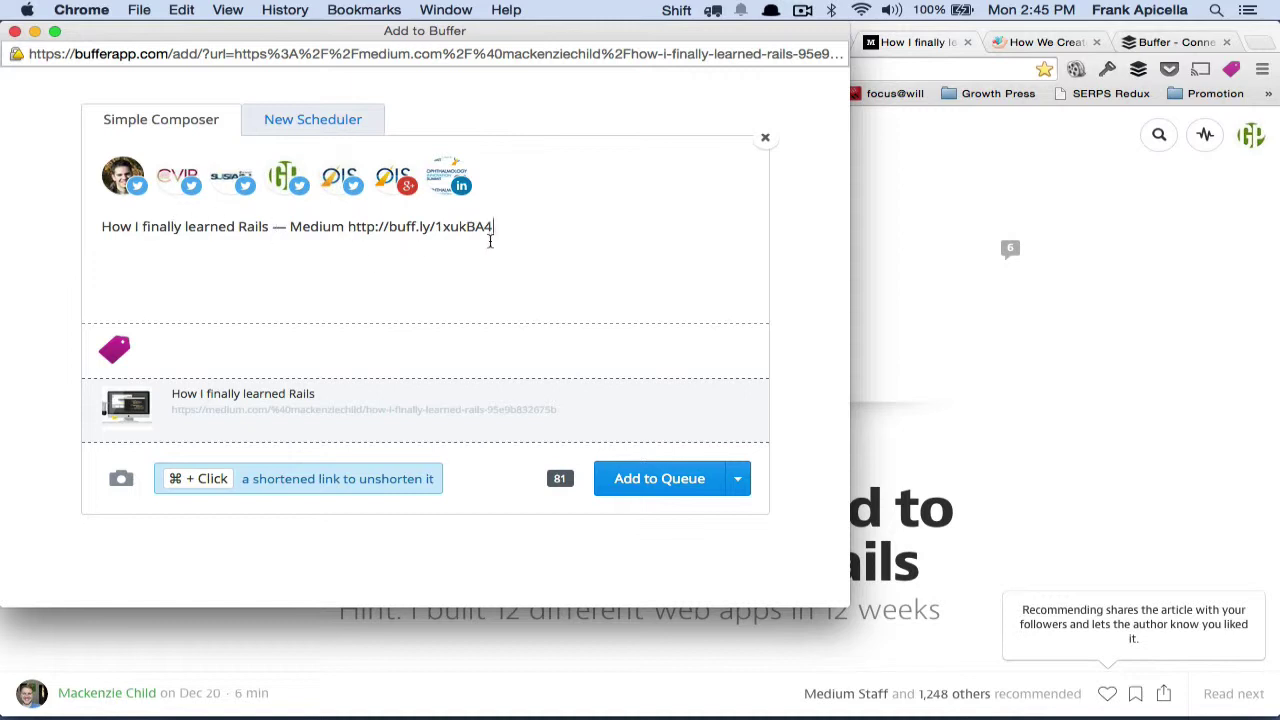
left_click_drag(273, 228, 346, 228)
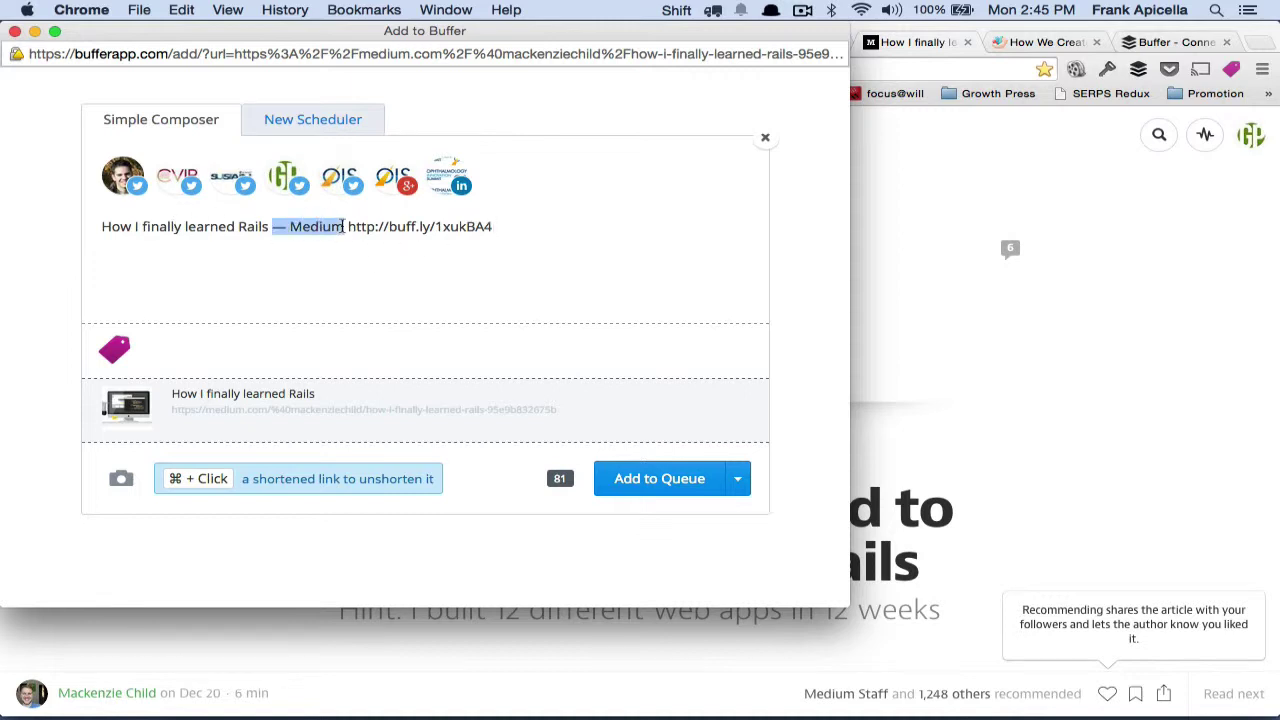
key("BackSpace")
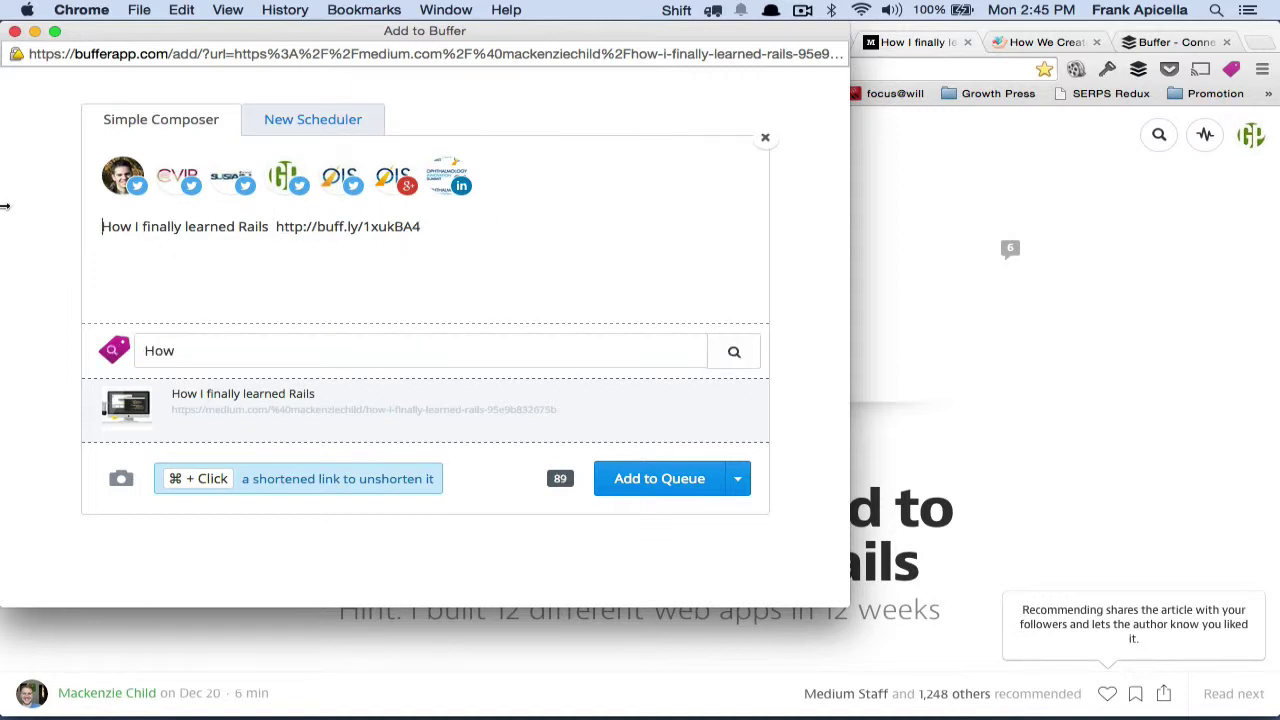
Step: Change "Rails" in the draft to the hashtag #RubyonRails, checking hashtag statistics, and remove the extra space before the link
left_click(238, 228)
type("#")
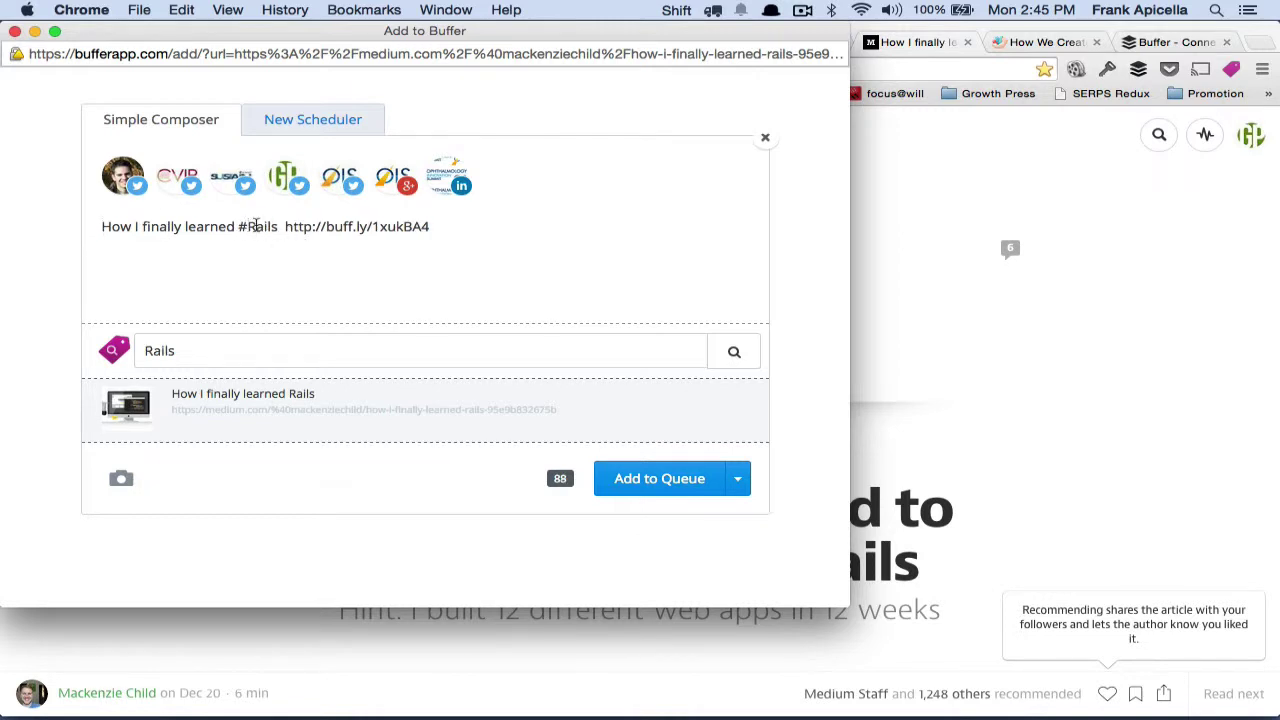
left_click(256, 226)
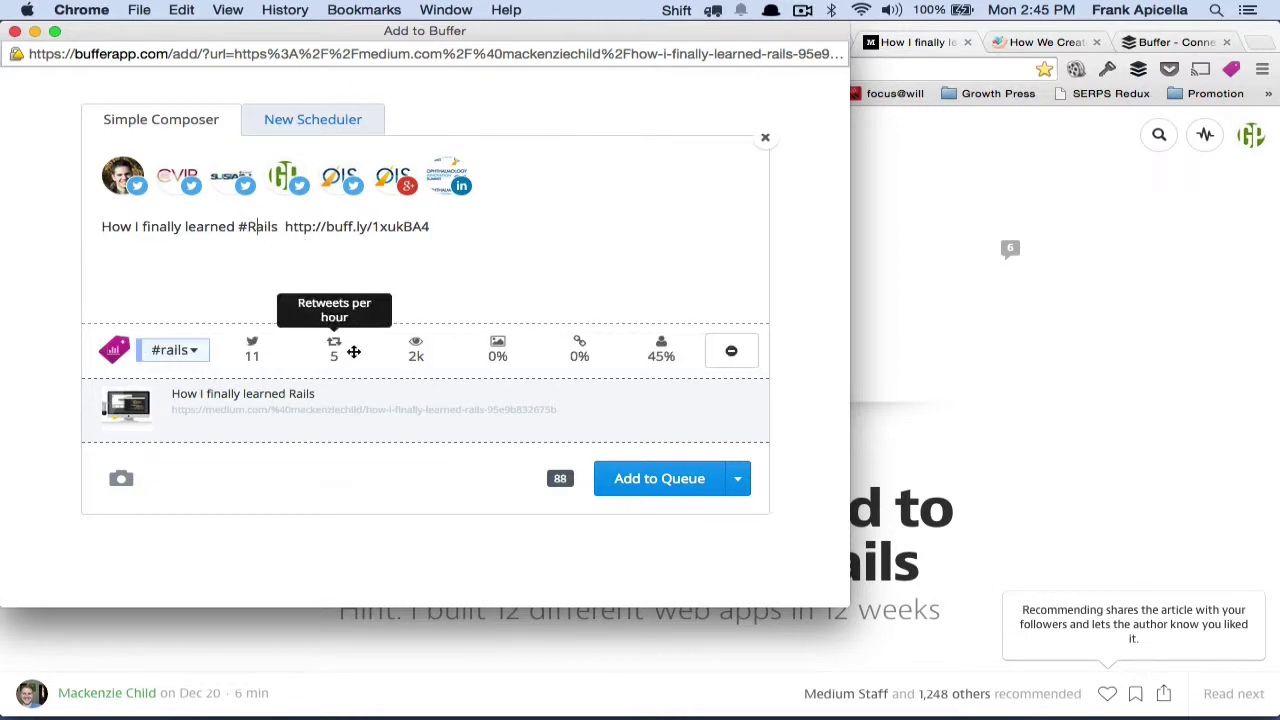
key("BackSpace")
type("s")
key("Delete")
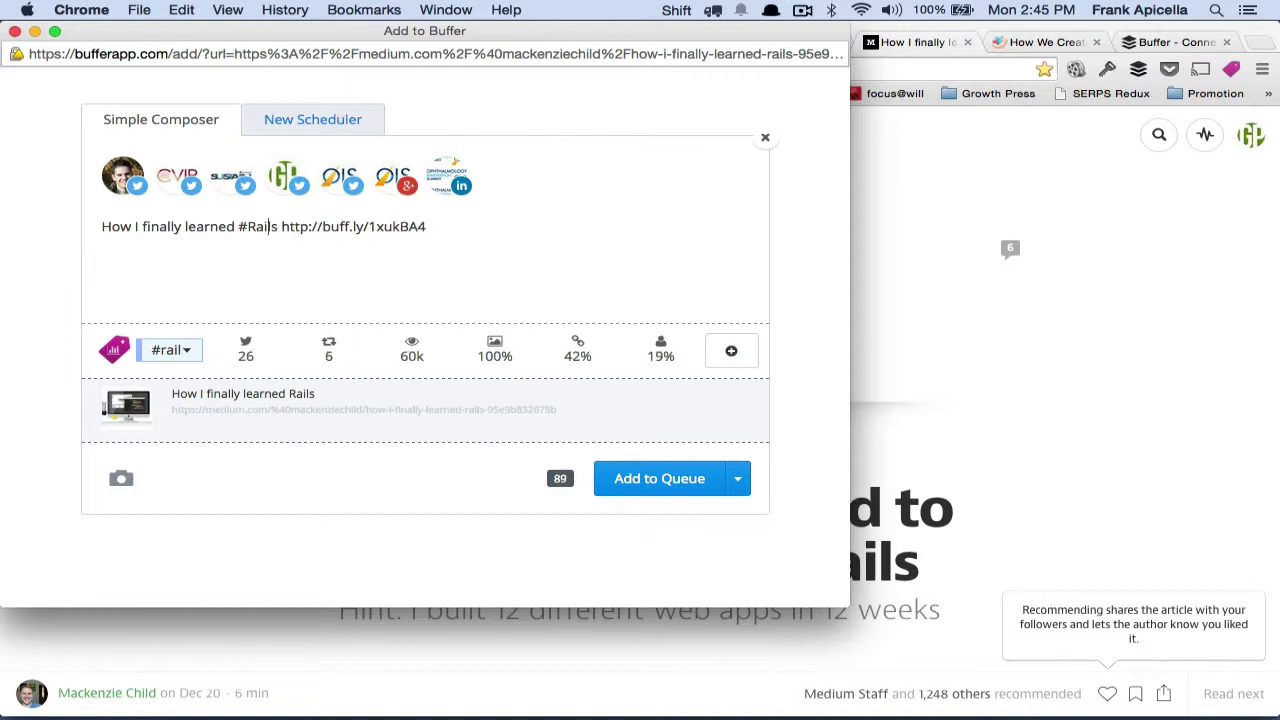
type("Rubyon")
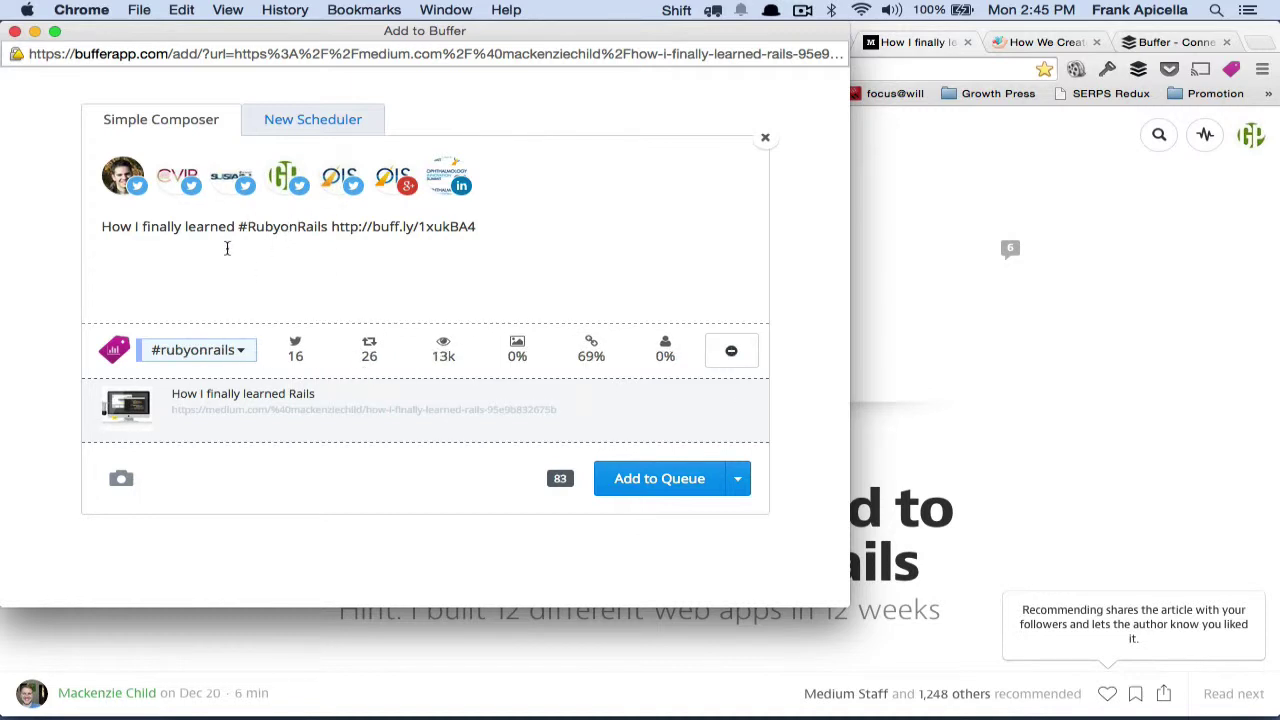
left_click(531, 219)
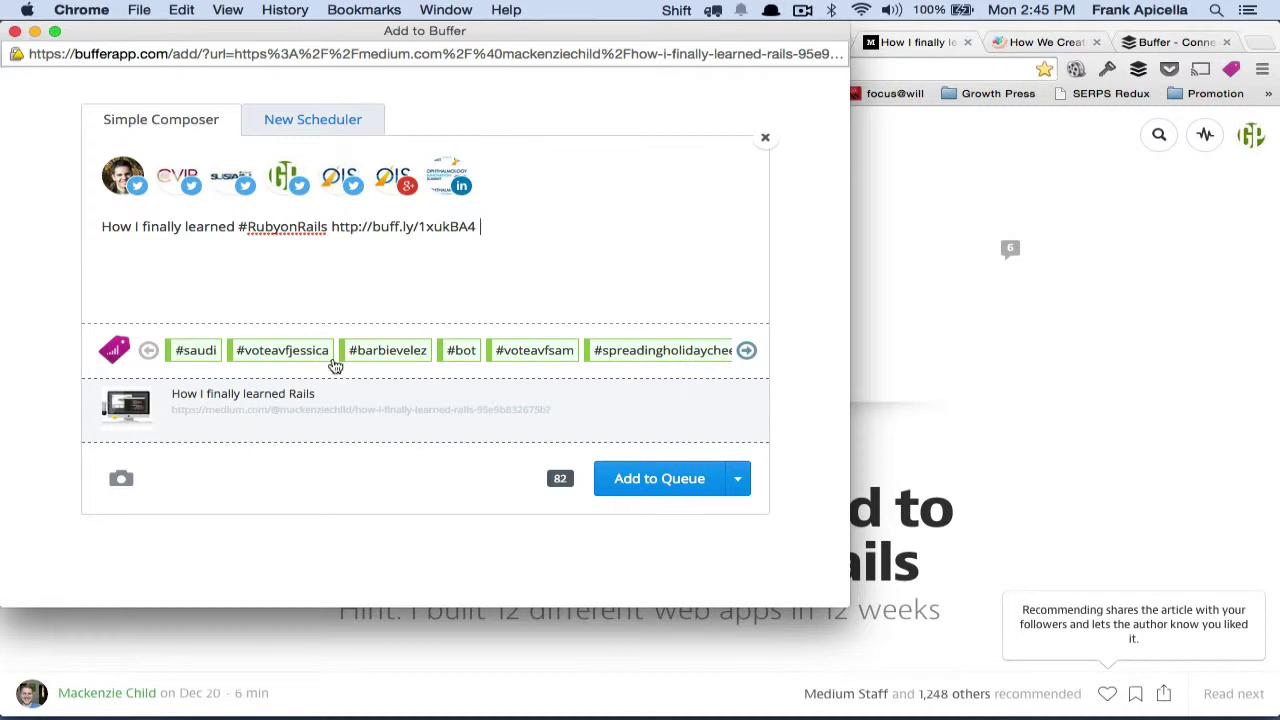
Step: Browse further through the suggested hashtags for the Rails article post and close the composer window without queuing the draft
left_click(747, 350)
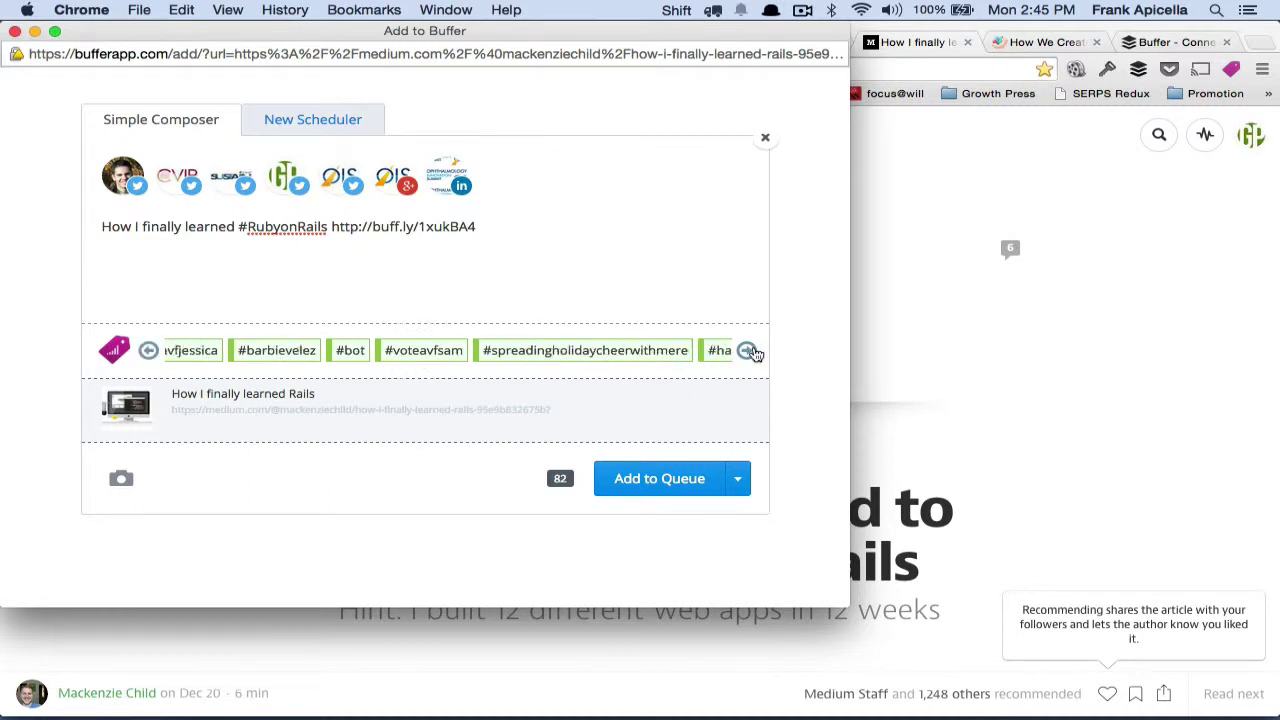
left_click(747, 350)
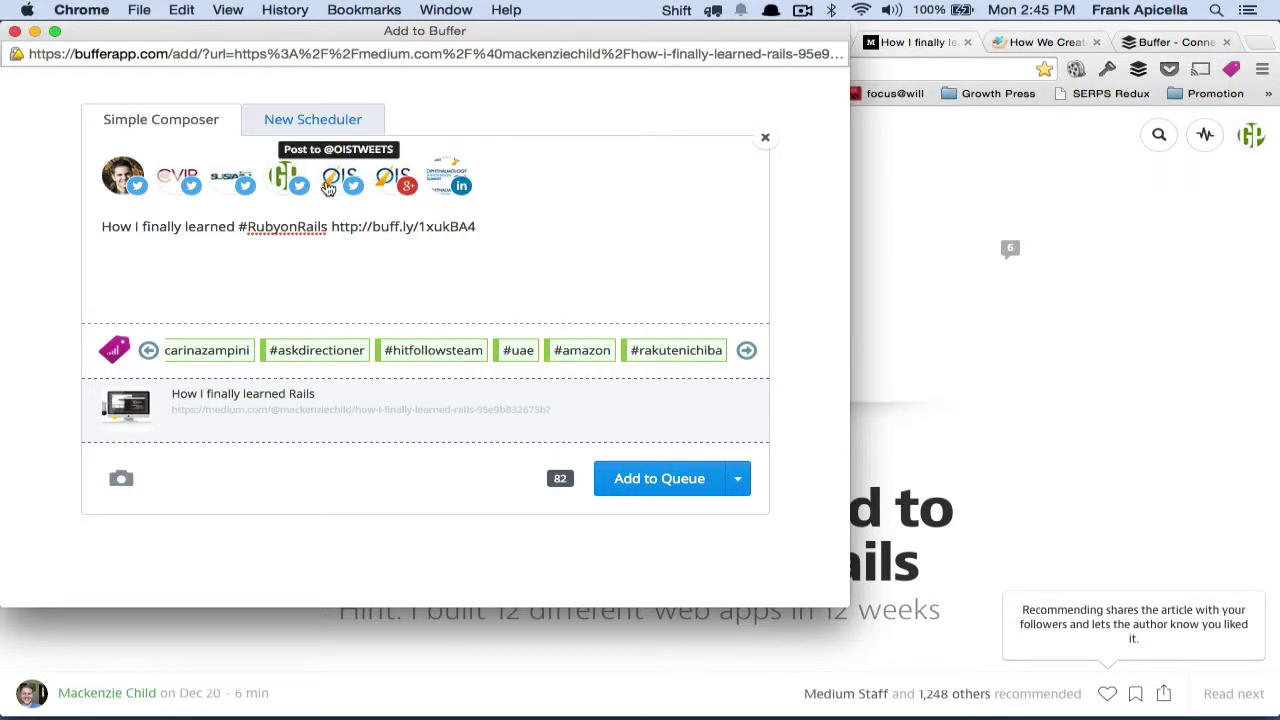
left_click(14, 31)
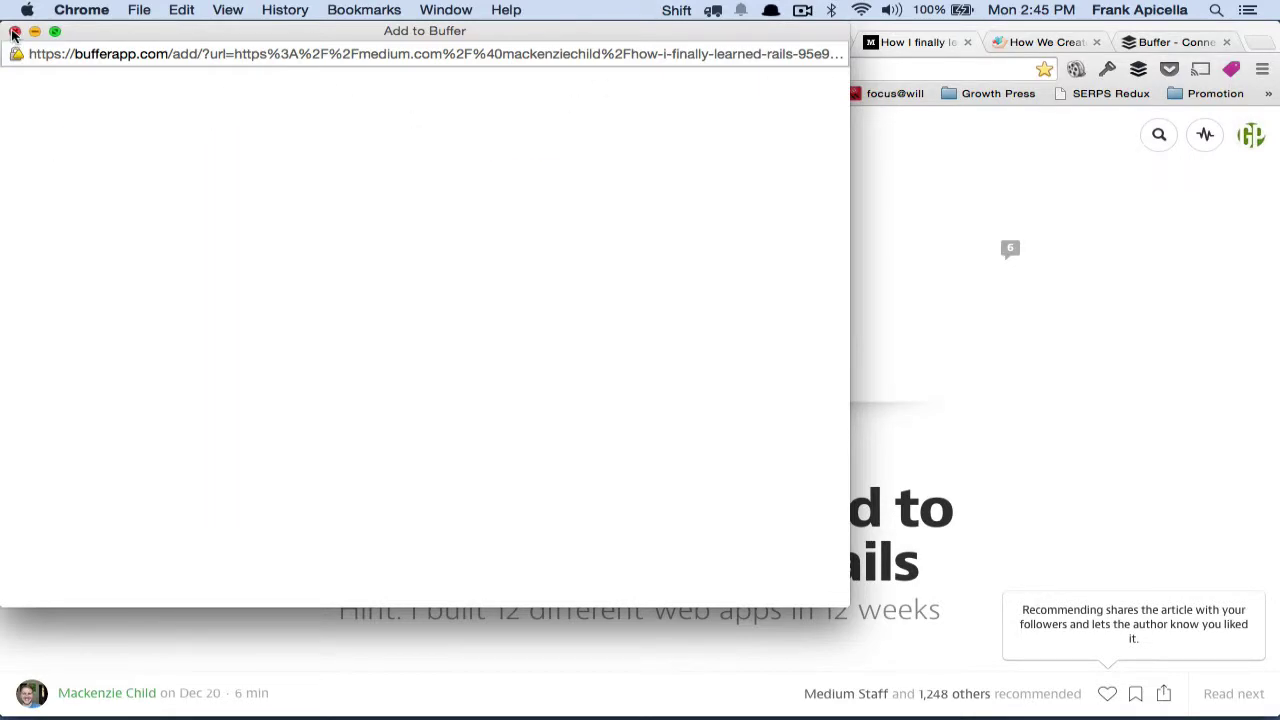
Step: Return to the OISTWEETS content queue in the Buffer dashboard and look over its open post composer
left_click(1172, 42)
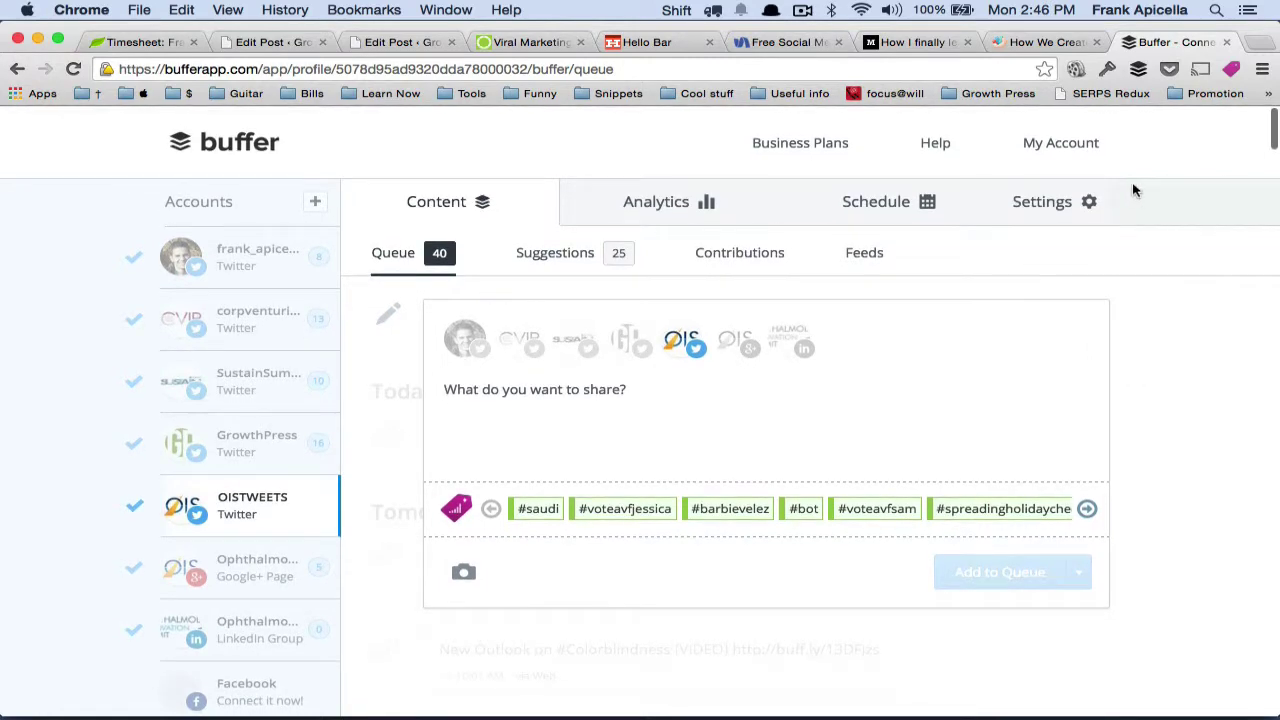
scroll(1136, 201, "down", 10)
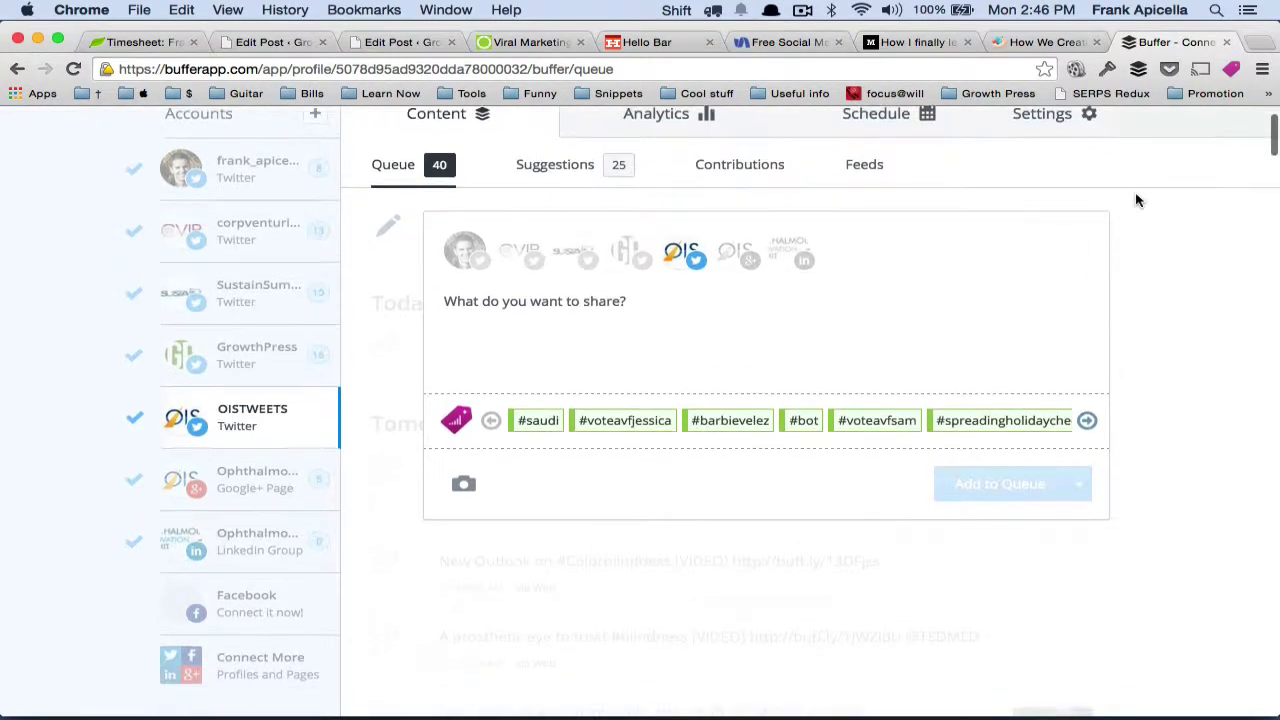
scroll(1136, 201, "up", 10)
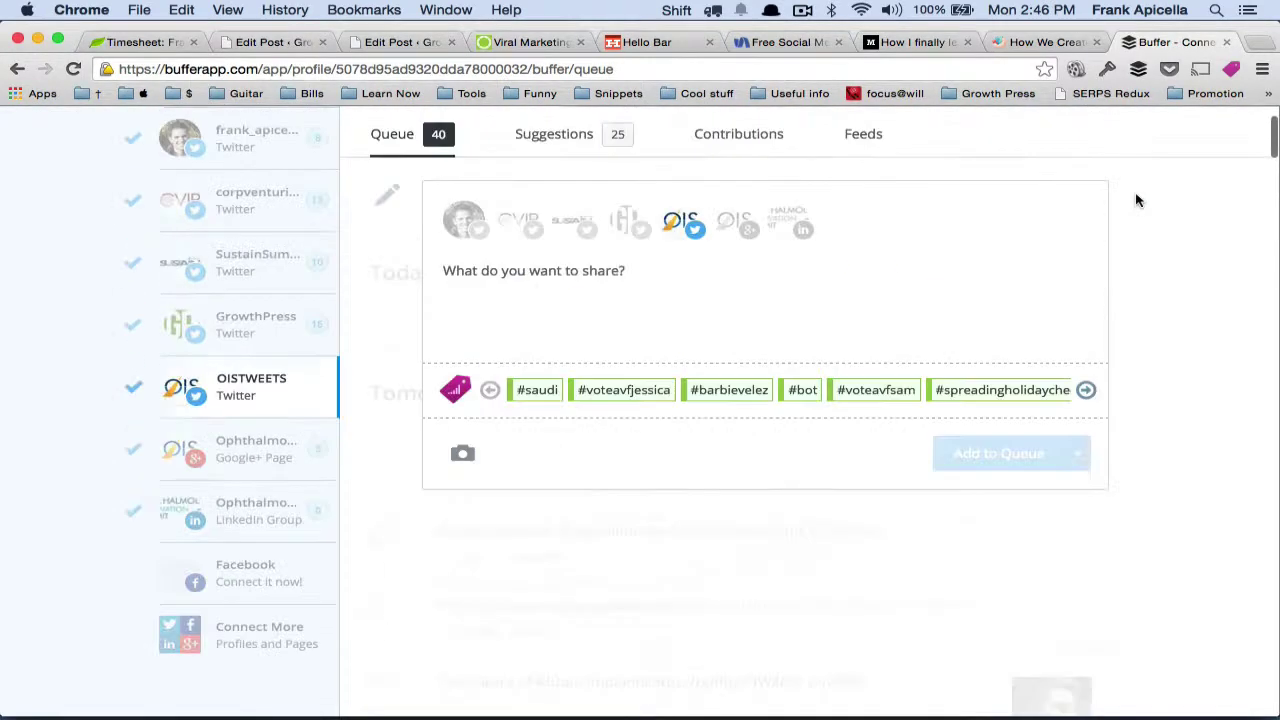